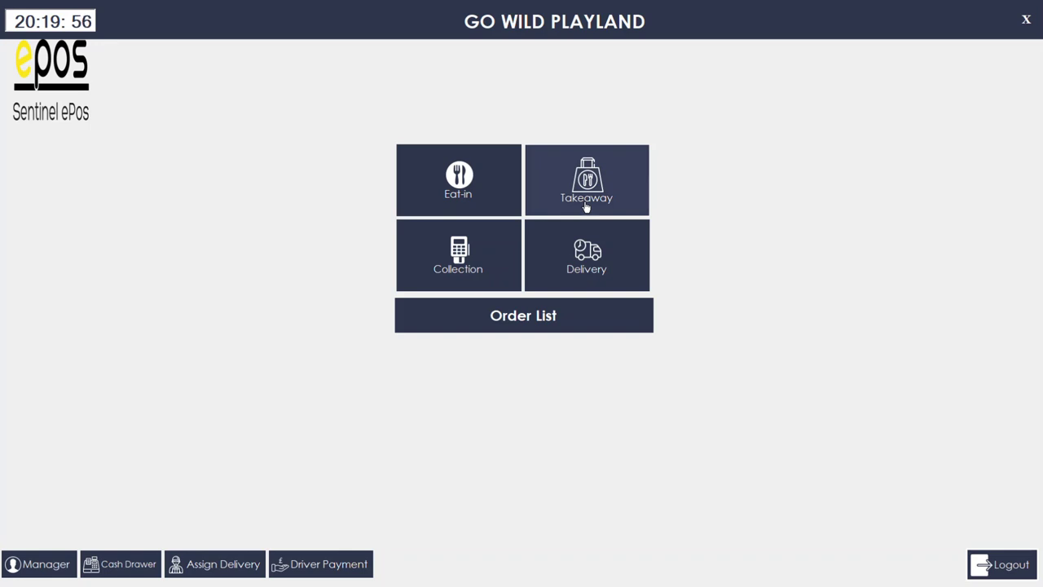
# Browse the takeaway menu categories, ending on Cold Refreshments, then cancel the order.
pyautogui.click(585, 207)
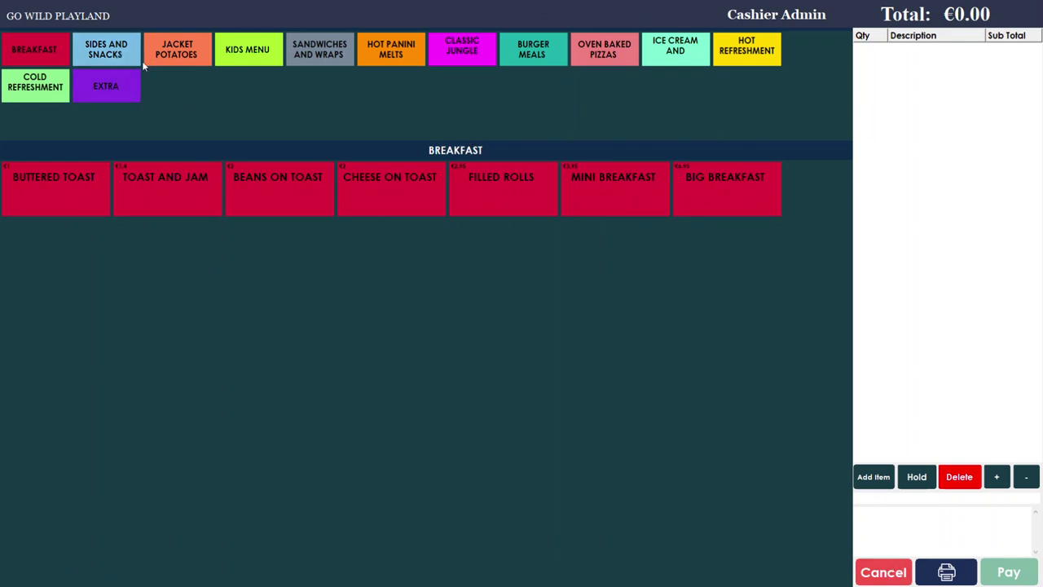
pyautogui.click(319, 66)
pyautogui.click(388, 63)
pyautogui.click(461, 59)
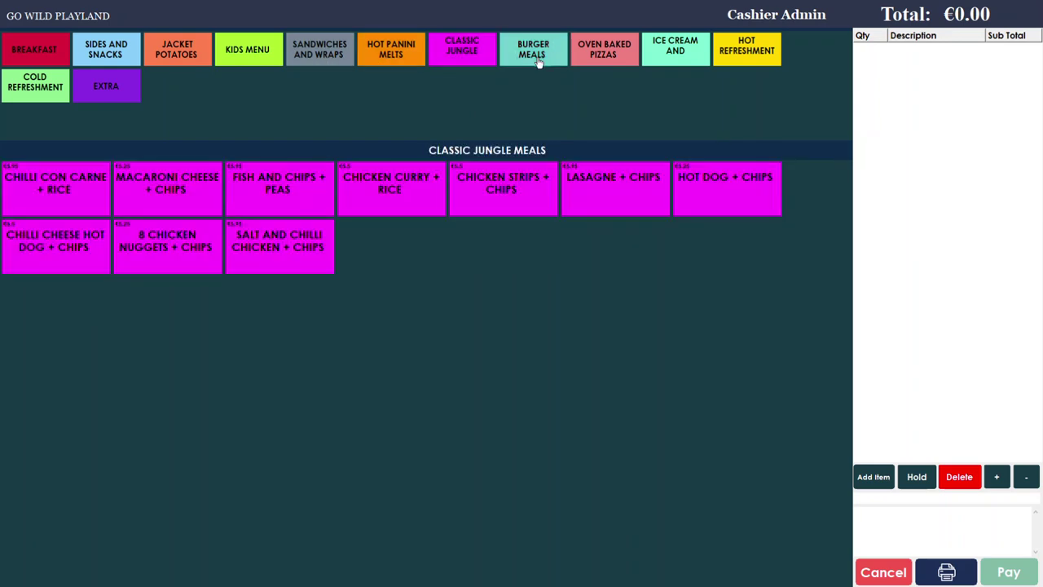
pyautogui.click(536, 59)
pyautogui.click(47, 61)
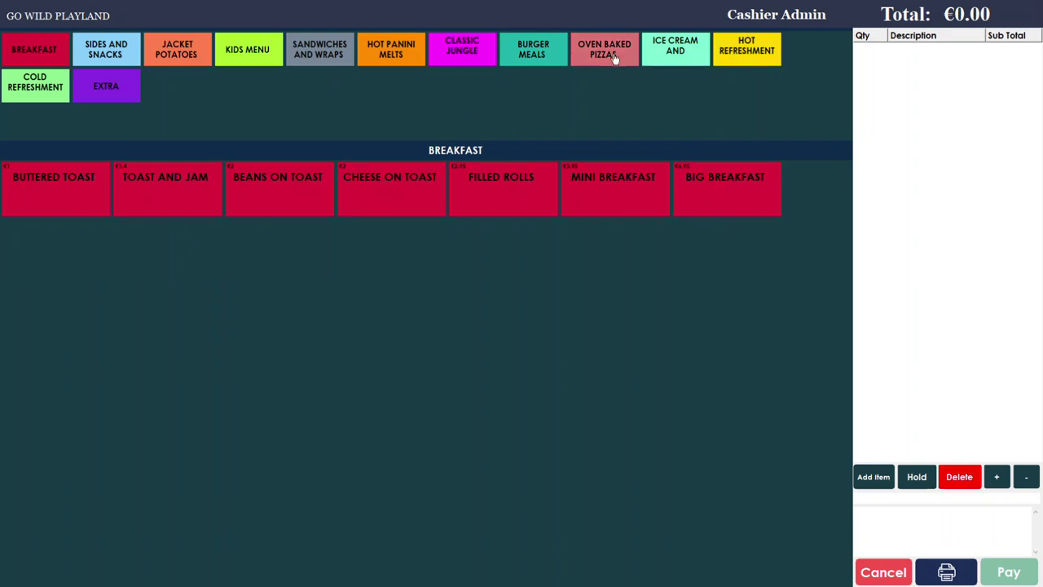
pyautogui.click(676, 50)
pyautogui.click(41, 88)
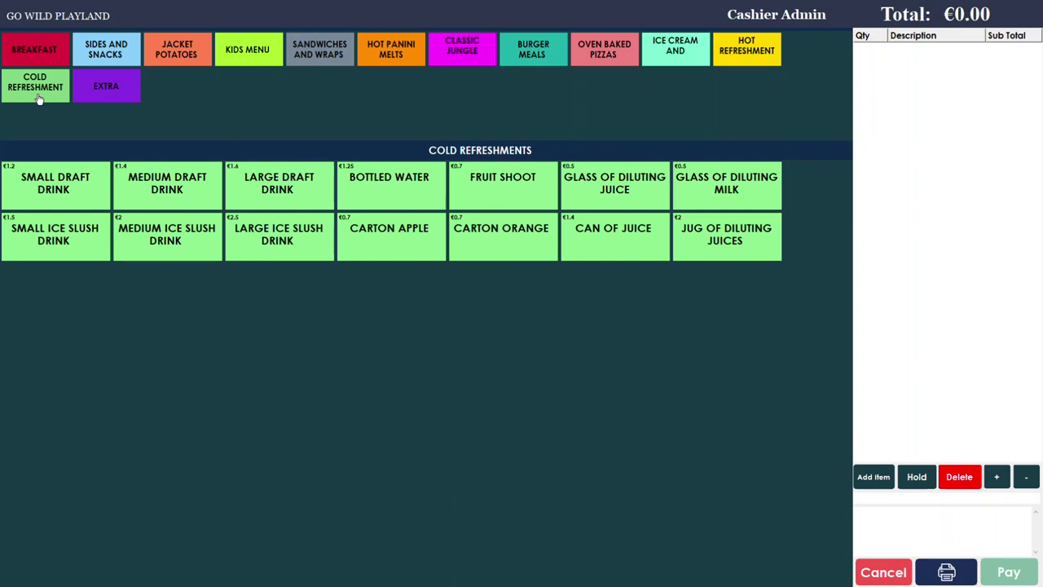
pyautogui.click(865, 572)
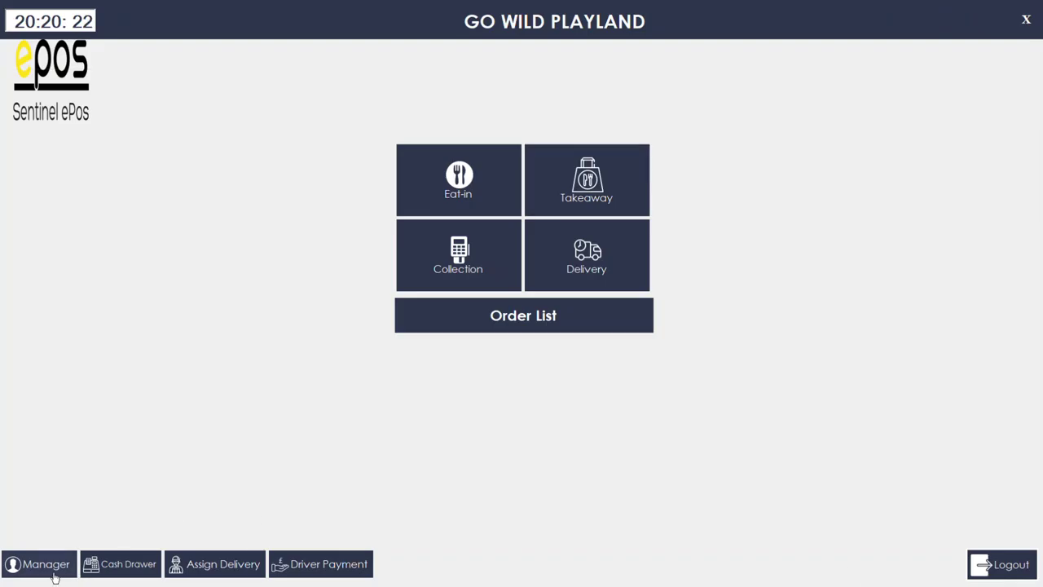
# Go to Manager > POS Options > Products and show the COLD REFRESHMENTS category.
pyautogui.click(55, 577)
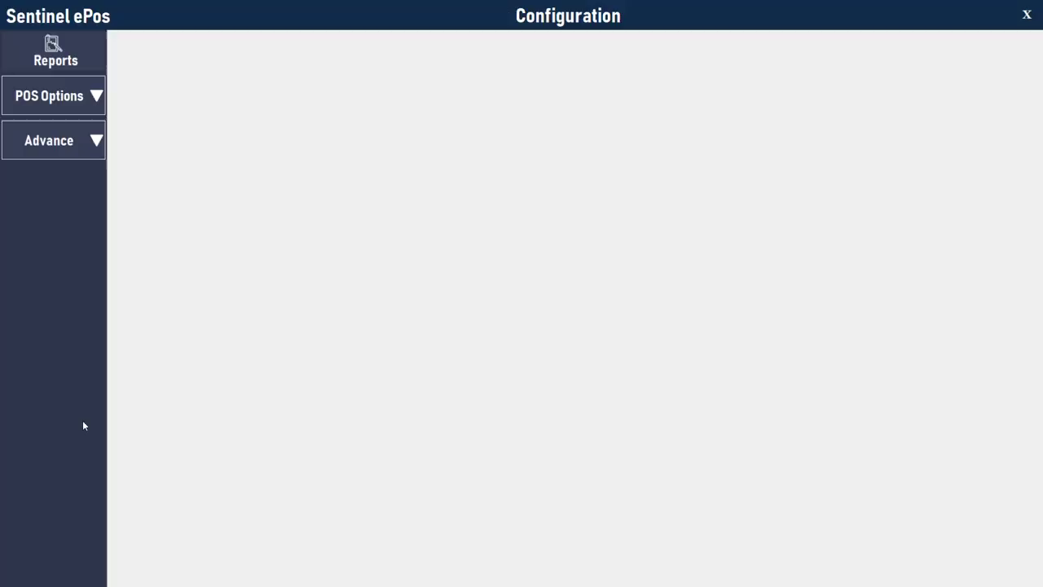
pyautogui.click(80, 106)
pyautogui.click(63, 175)
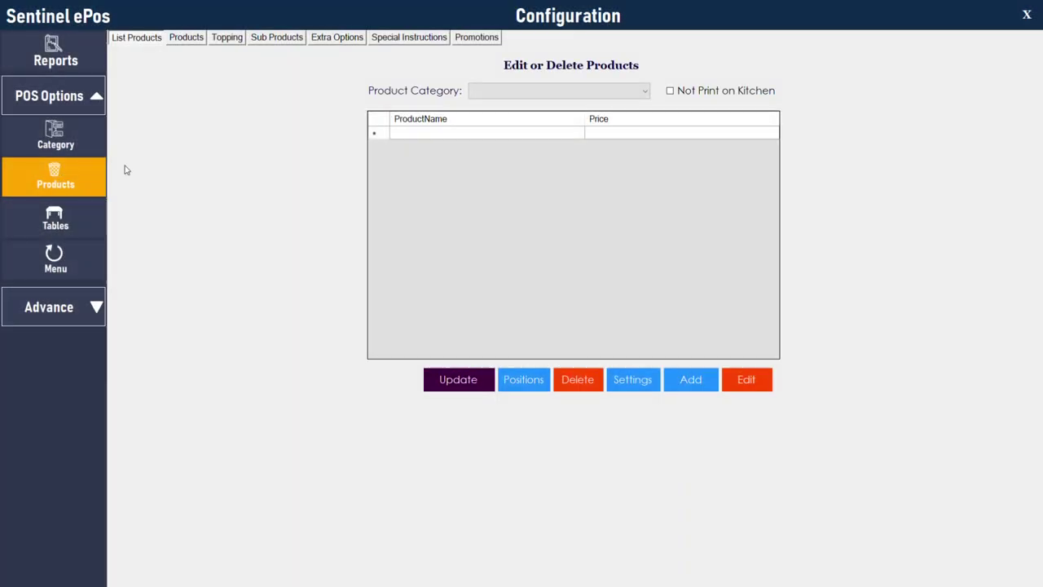
pyautogui.click(526, 96)
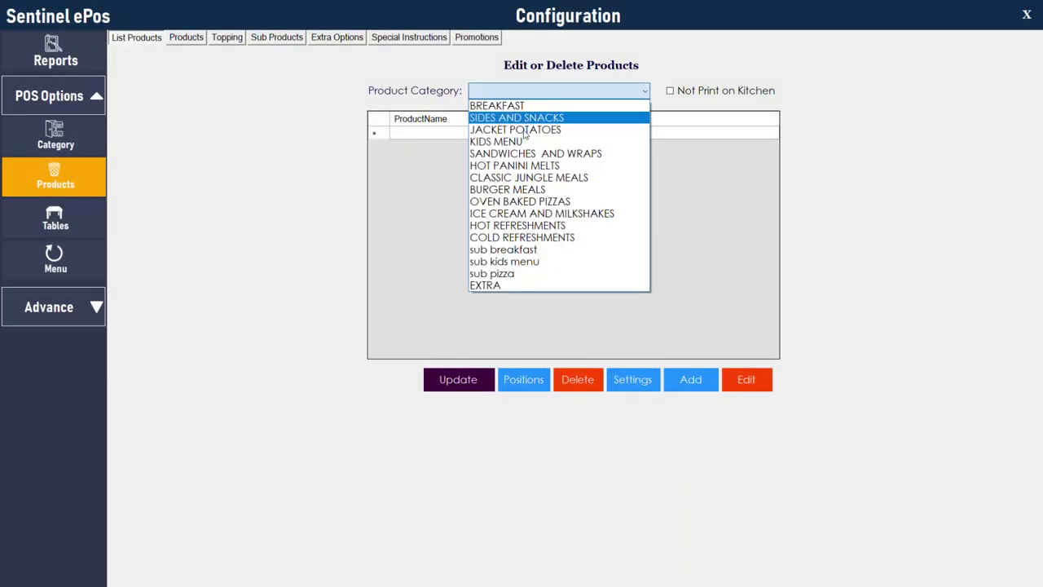
pyautogui.click(526, 240)
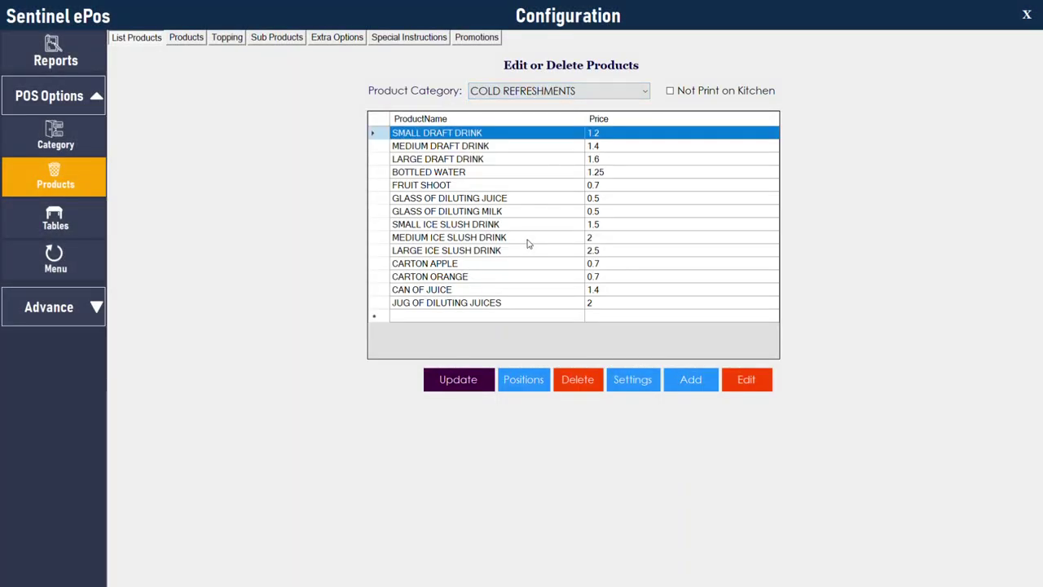
# Add product PEPSI CAN with default price 0.90, save it, and close configuration.
pyautogui.click(691, 380)
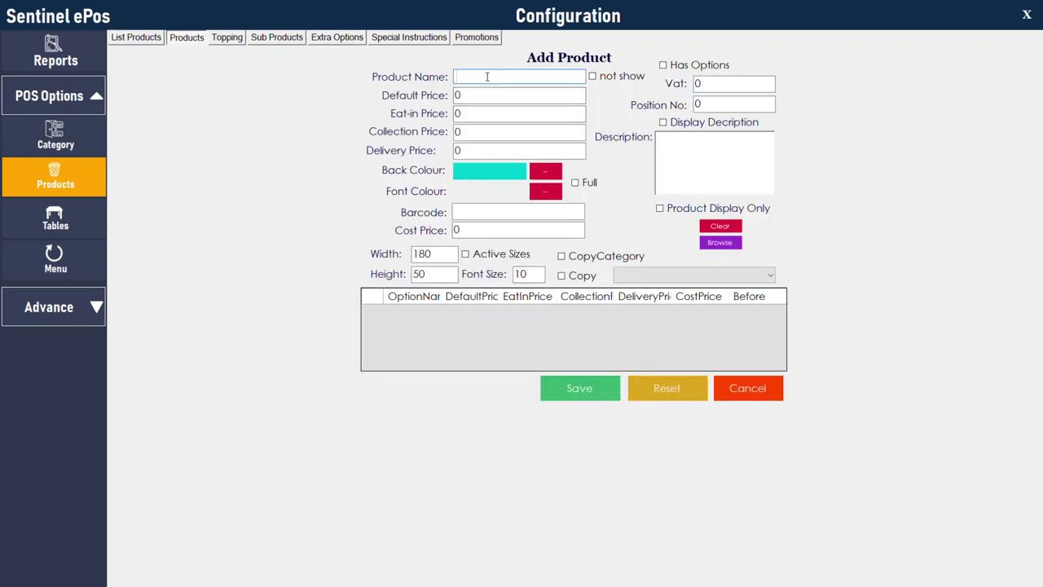
pyautogui.write('PEPSI CAN')
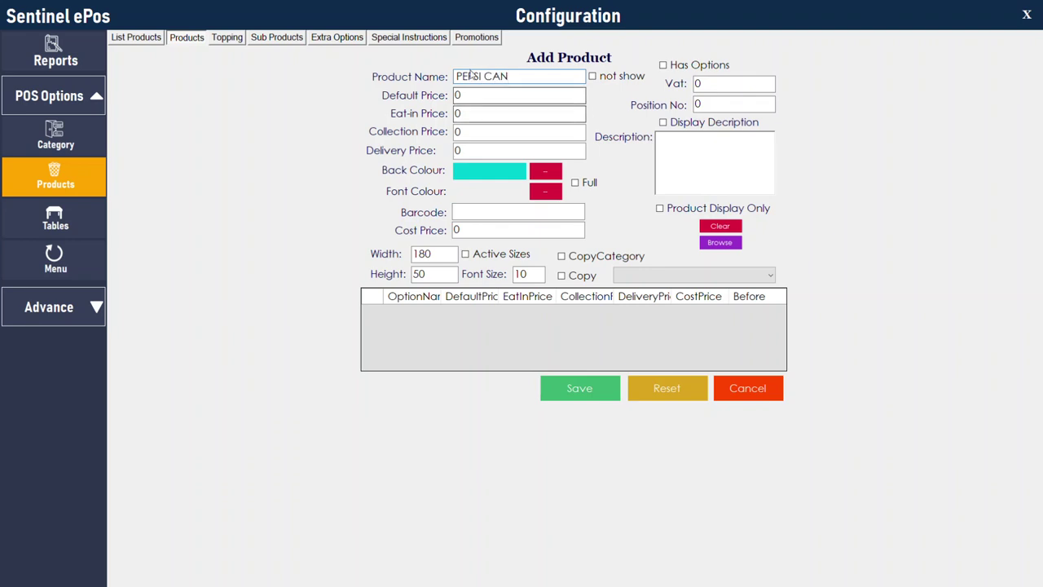
pyautogui.press('Tab')
pyautogui.write('0')
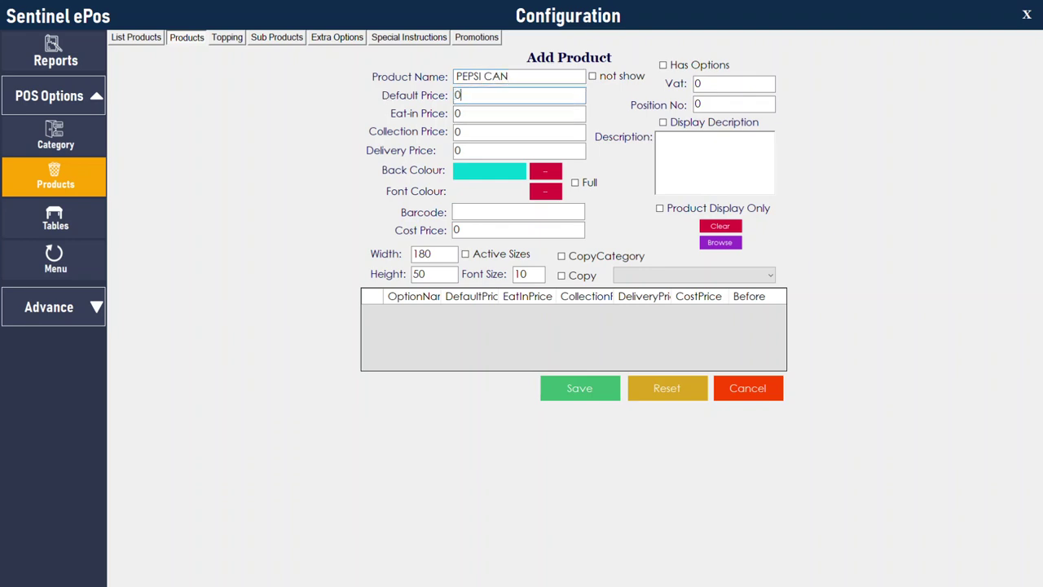
pyautogui.write('.90')
pyautogui.click(579, 388)
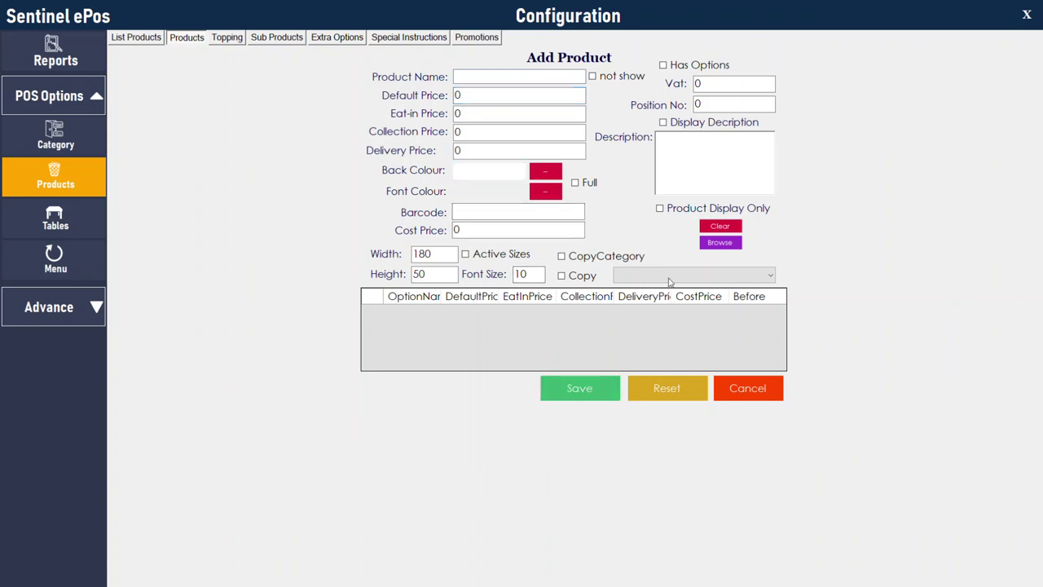
pyautogui.click(1027, 16)
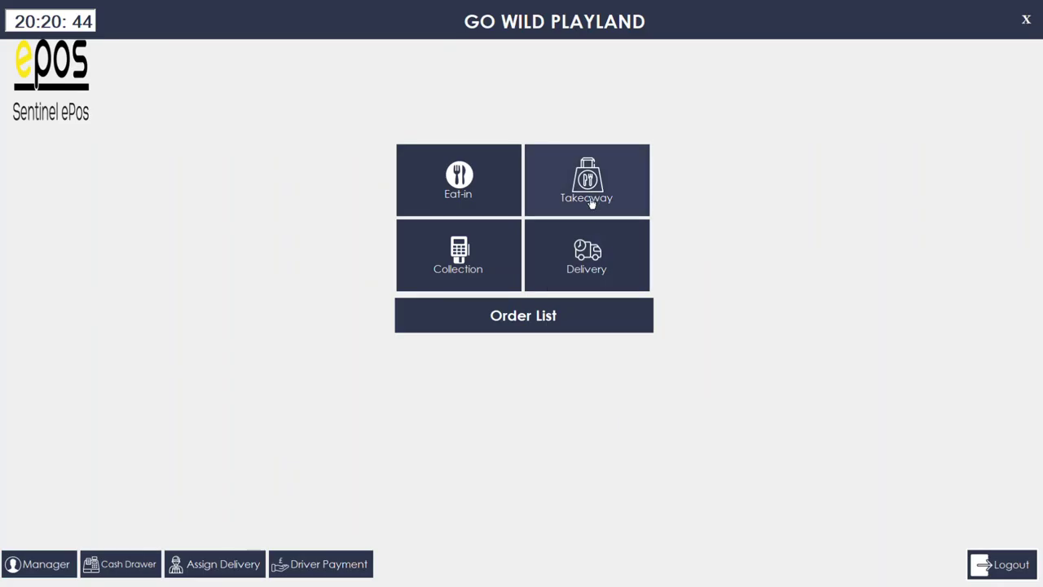
# Ring up three PEPSI CANs from Cold Refreshments on a takeaway order, then cancel it.
pyautogui.click(592, 203)
pyautogui.click(51, 94)
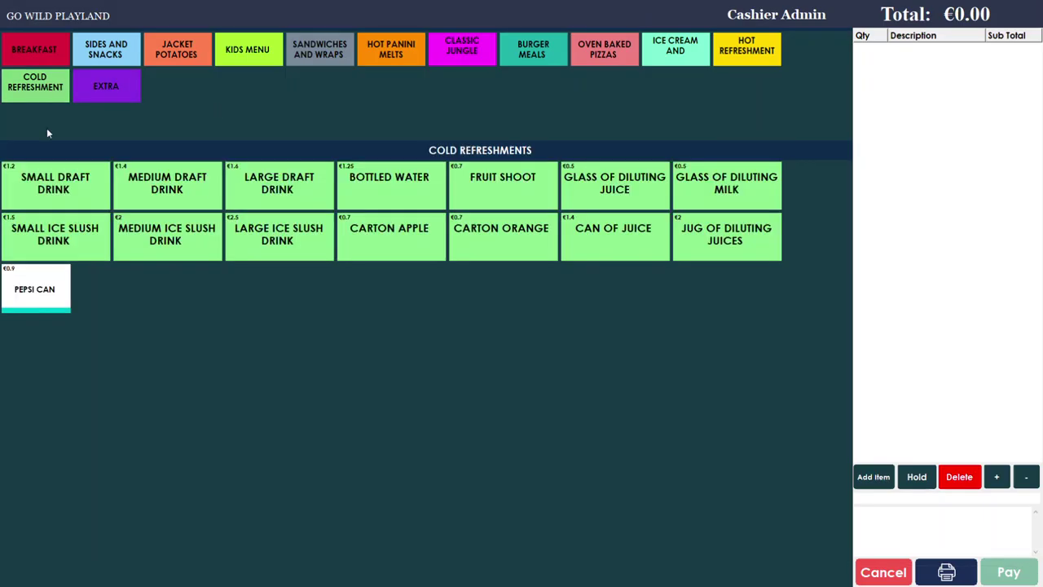
pyautogui.click(47, 295)
pyautogui.click(46, 295)
pyautogui.click(46, 295)
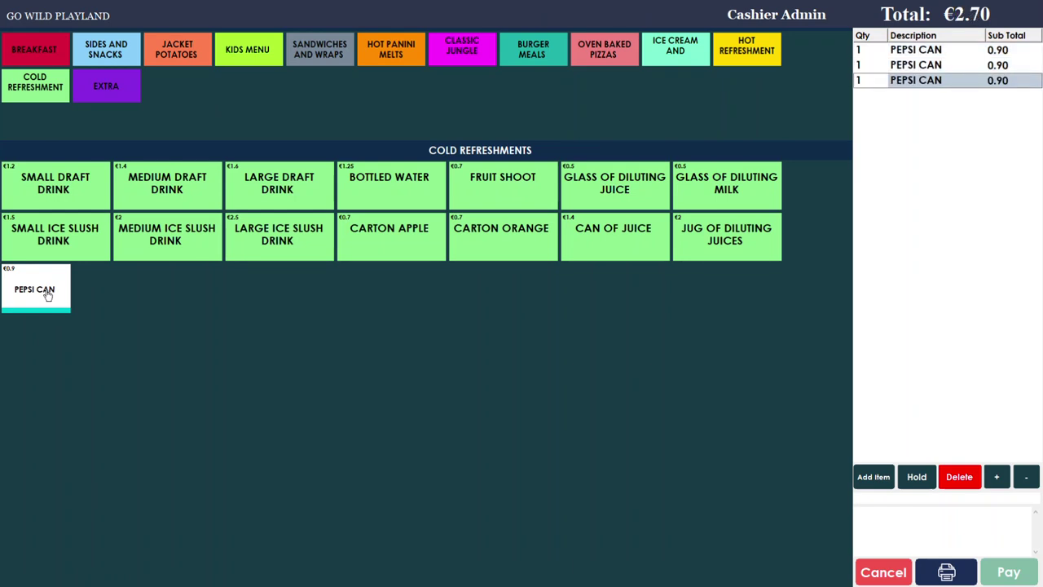
pyautogui.click(888, 574)
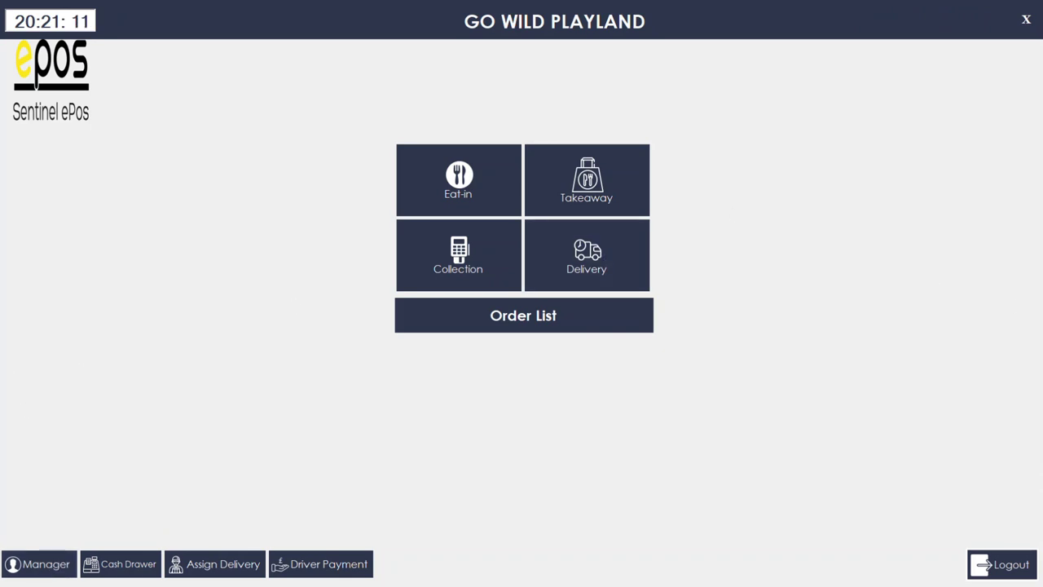
# Open the Category editor and start editing the COLD REFRESHMENTS category.
pyautogui.click(20, 573)
pyautogui.click(90, 103)
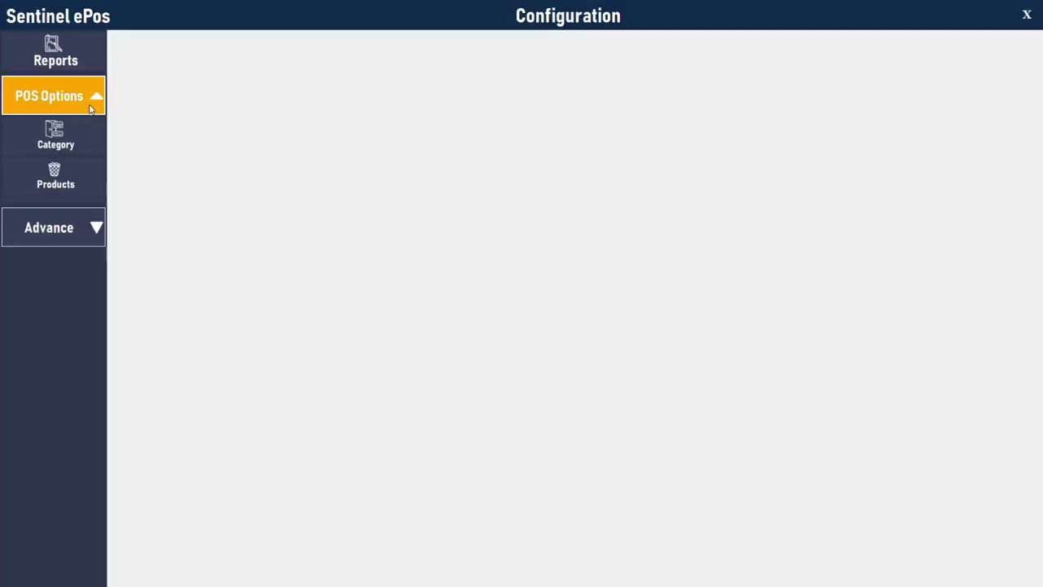
pyautogui.click(85, 148)
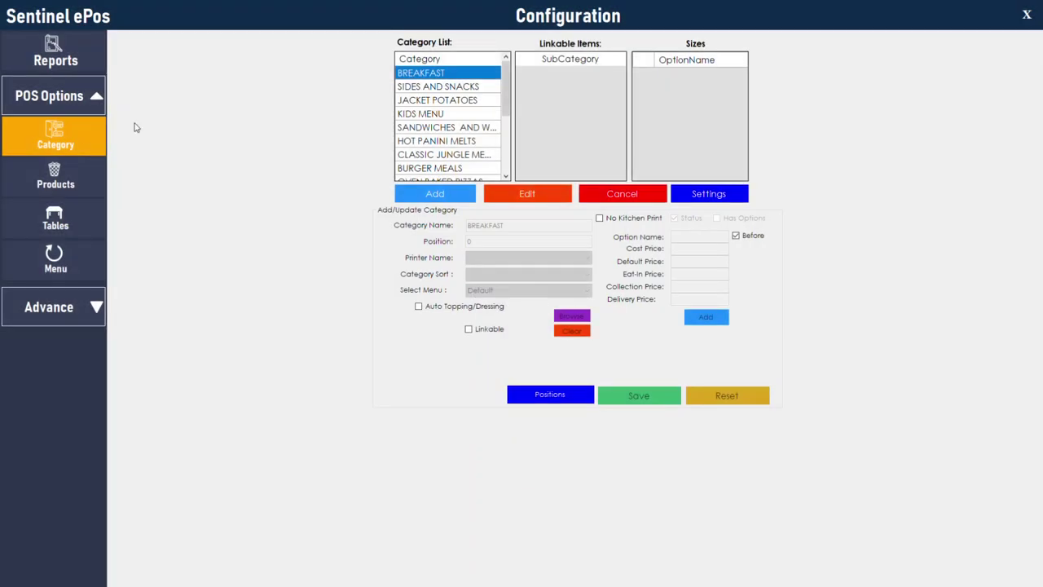
pyautogui.moveTo(505, 90); pyautogui.dragTo(504, 129)
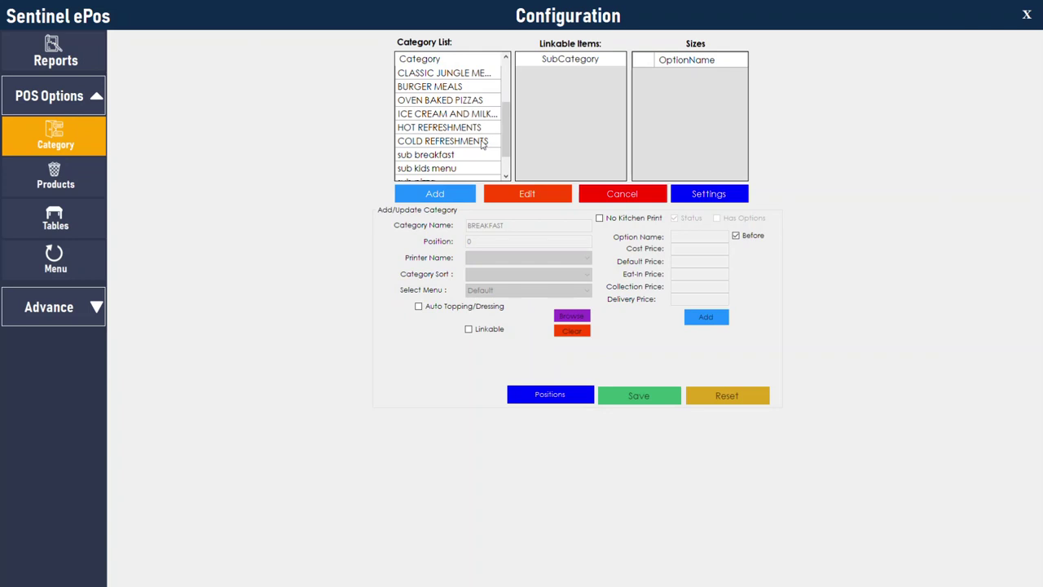
pyautogui.click(481, 143)
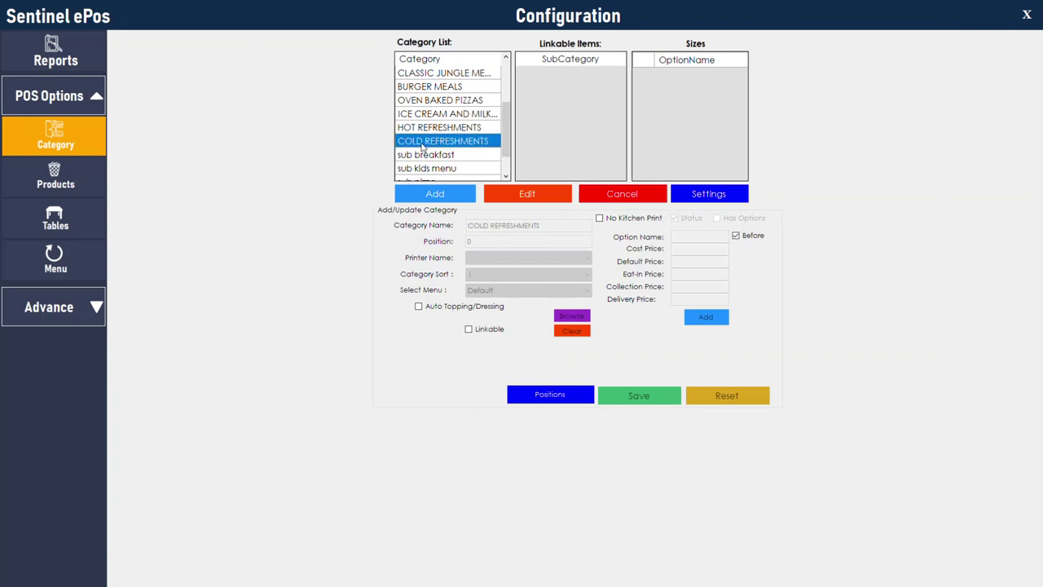
pyautogui.click(530, 197)
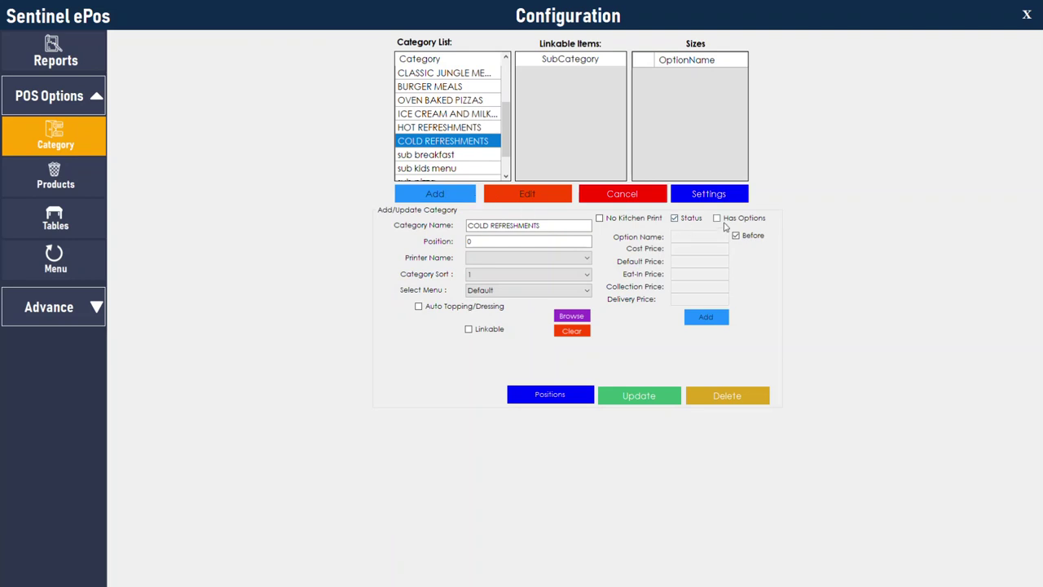
# Enable Has Options and add the sizes CAN, 1.5 LTR and 500ML.
pyautogui.click(717, 218)
pyautogui.click(693, 238)
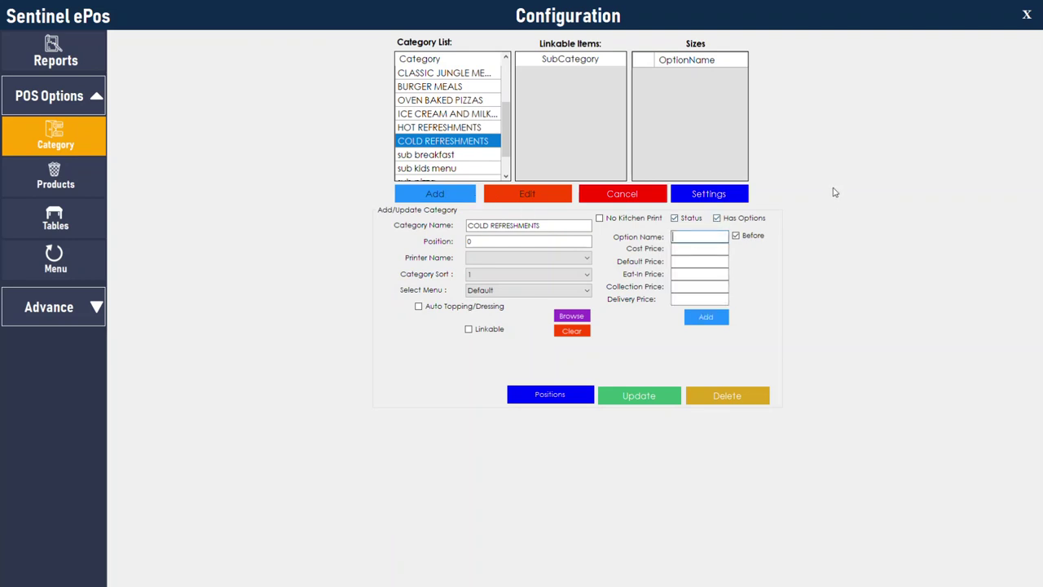
pyautogui.write('CAN')
pyautogui.click(707, 319)
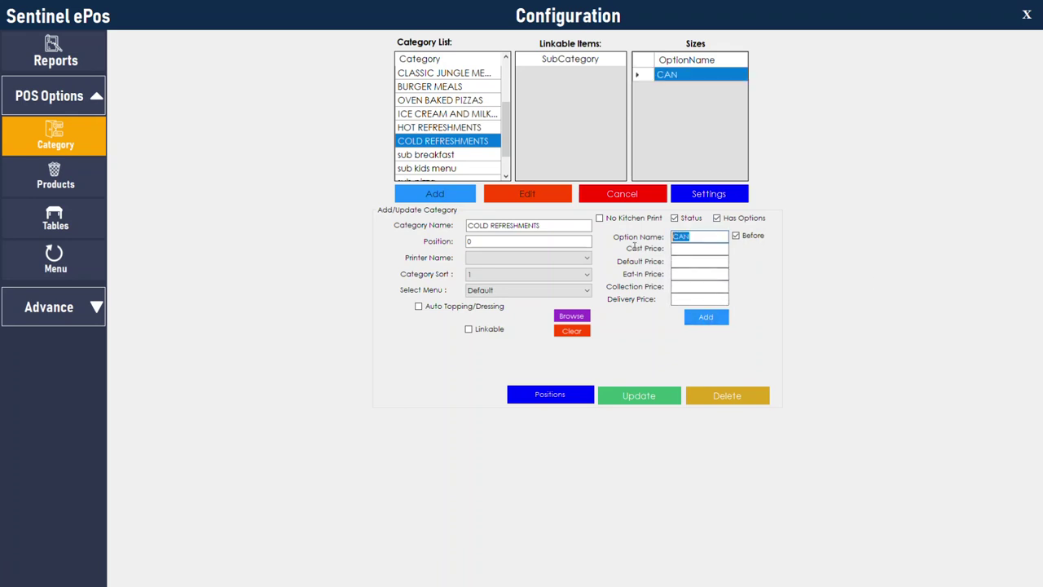
pyautogui.write('1.5 LTR')
pyautogui.click(689, 325)
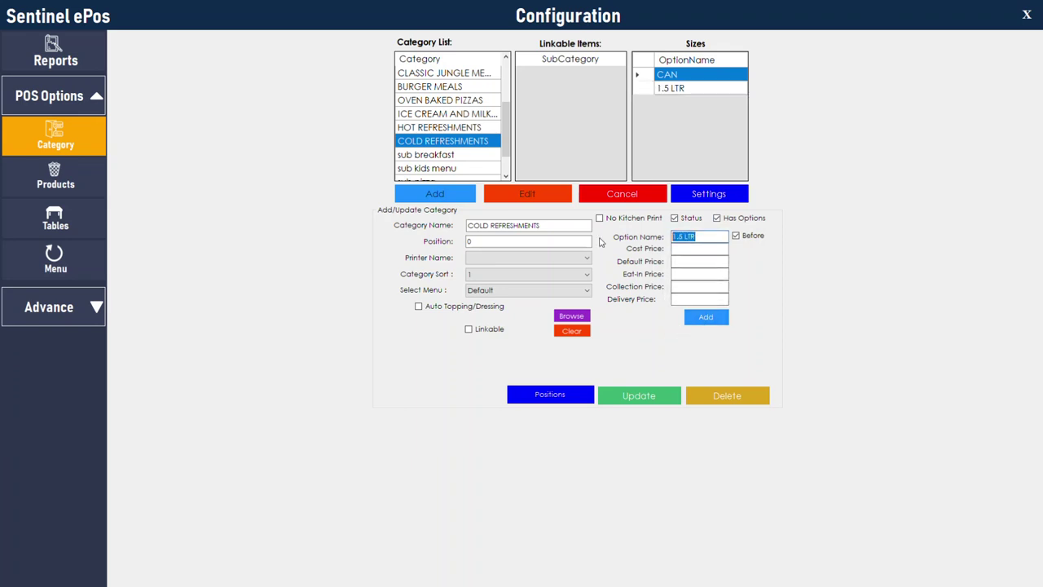
pyautogui.write('500ML')
pyautogui.click(717, 320)
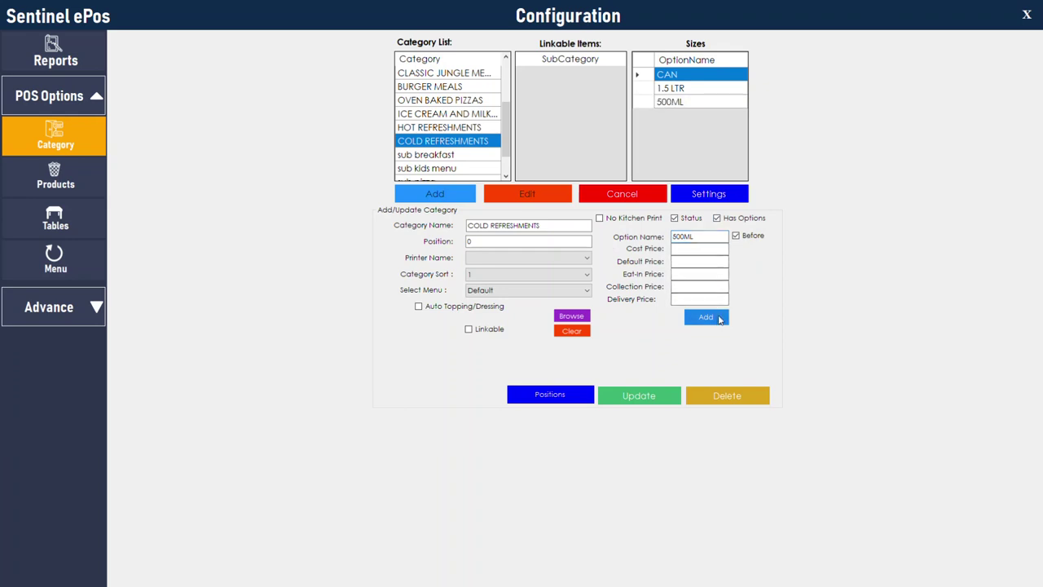
# Assign Microsoft XPS Document Writer as the category printer and save the update.
pyautogui.click(624, 396)
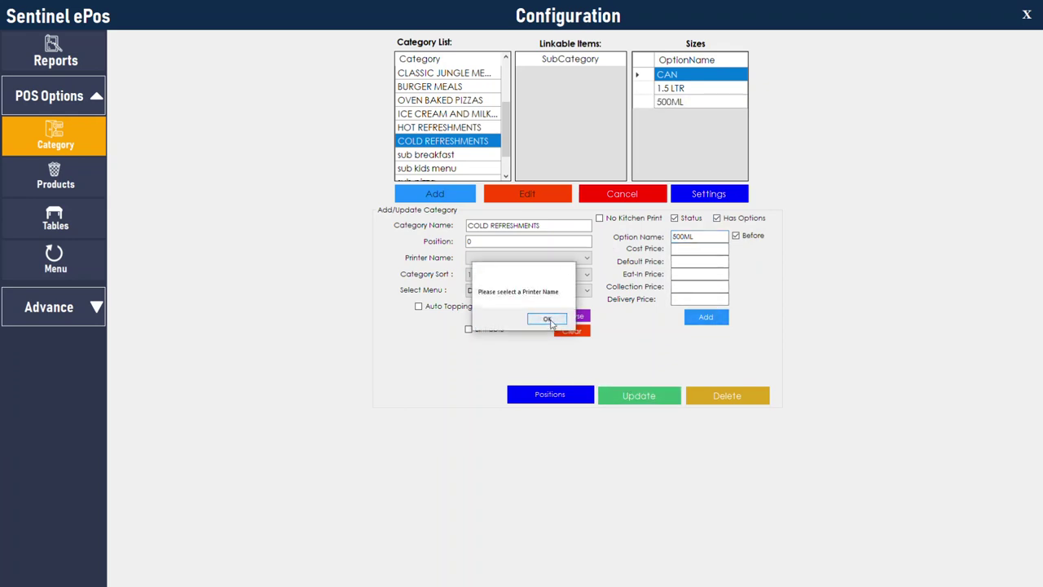
pyautogui.click(547, 319)
pyautogui.click(639, 395)
pyautogui.click(557, 319)
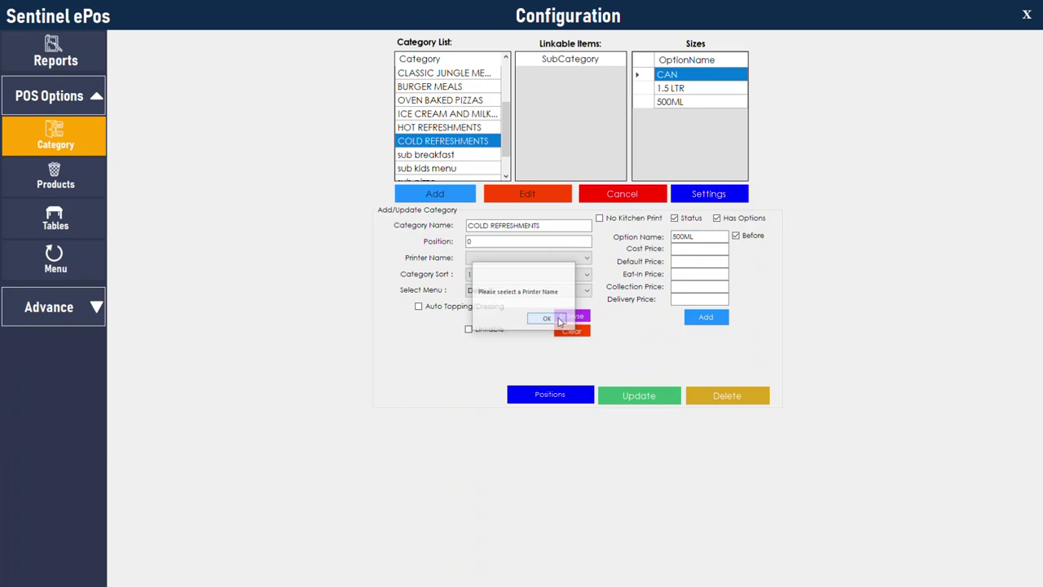
pyautogui.click(526, 258)
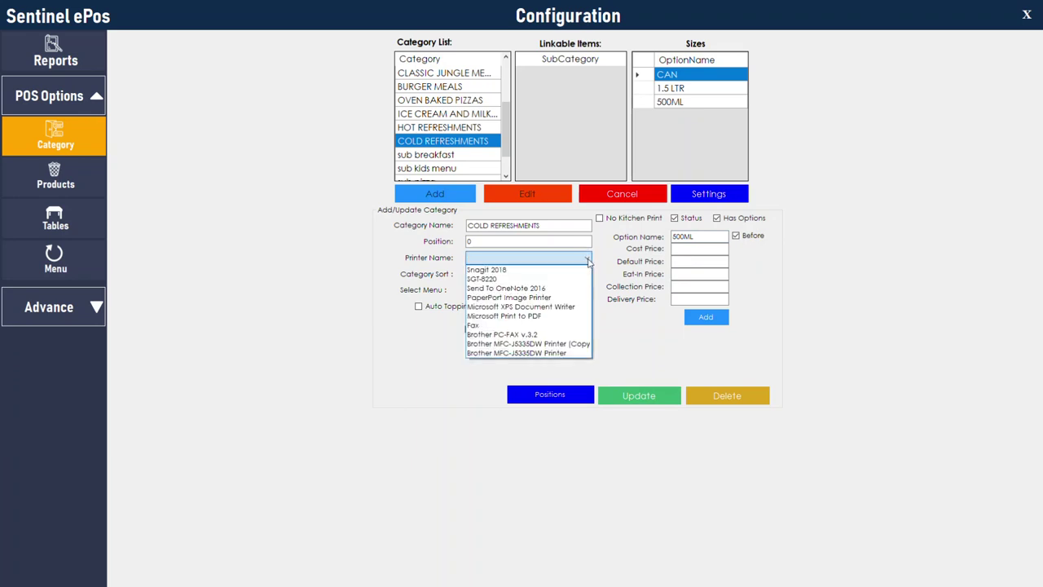
pyautogui.click(509, 306)
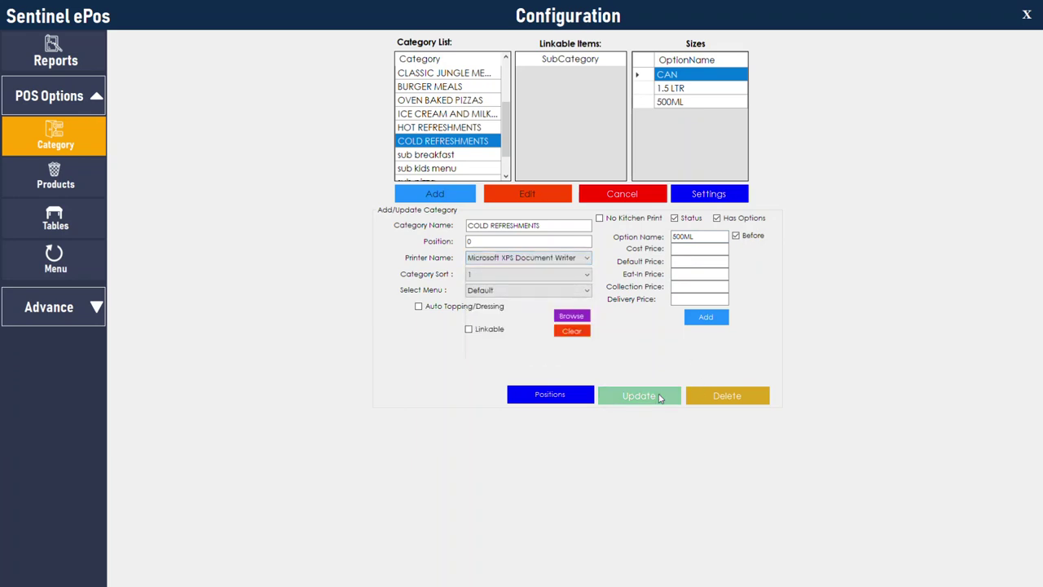
pyautogui.click(660, 398)
pyautogui.click(532, 318)
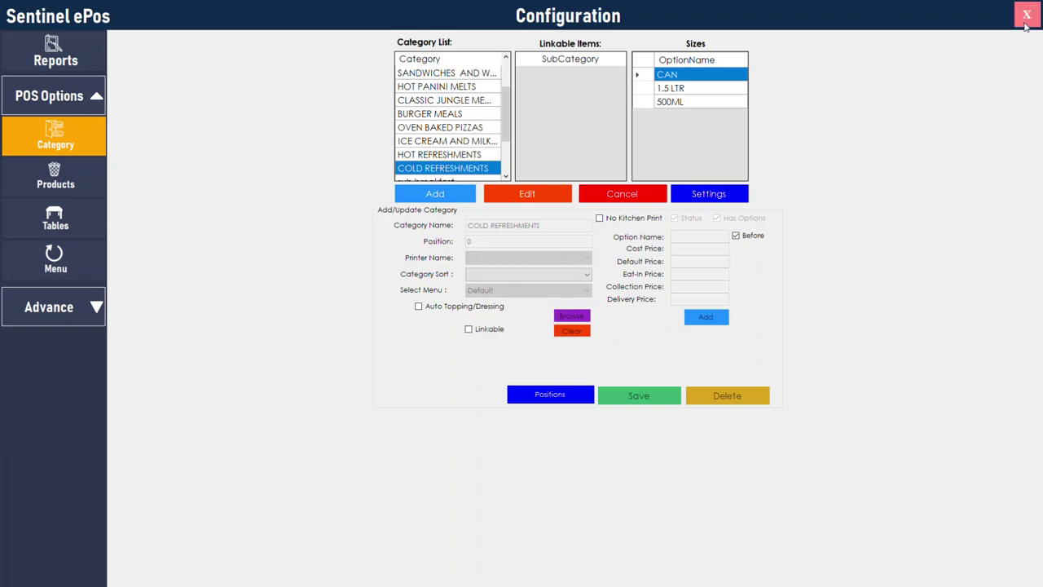
# Open PEPSI CAN from the COLD REFRESHMENTS products for editing.
pyautogui.click(79, 145)
pyautogui.click(73, 187)
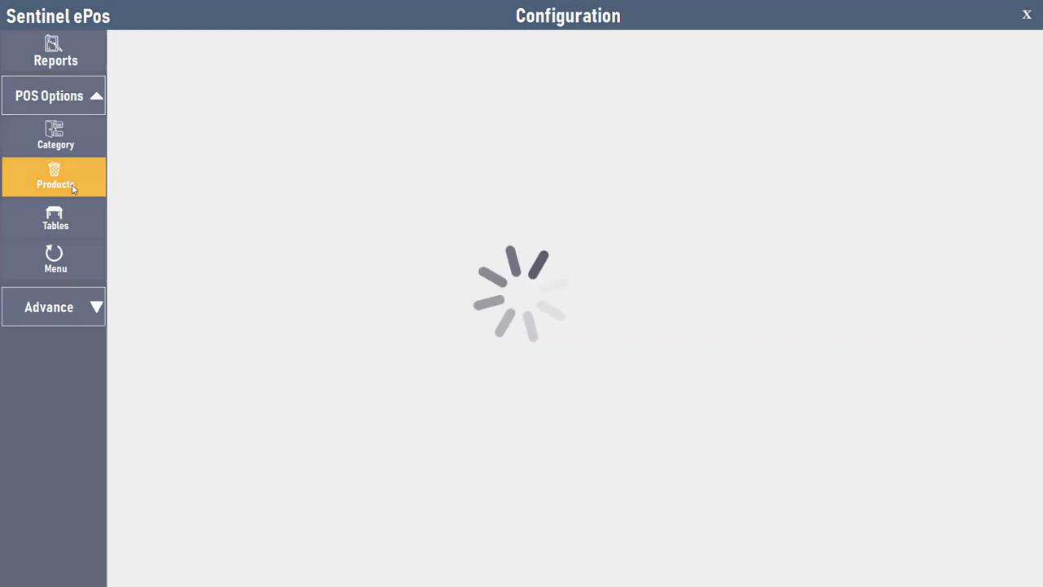
pyautogui.click(496, 95)
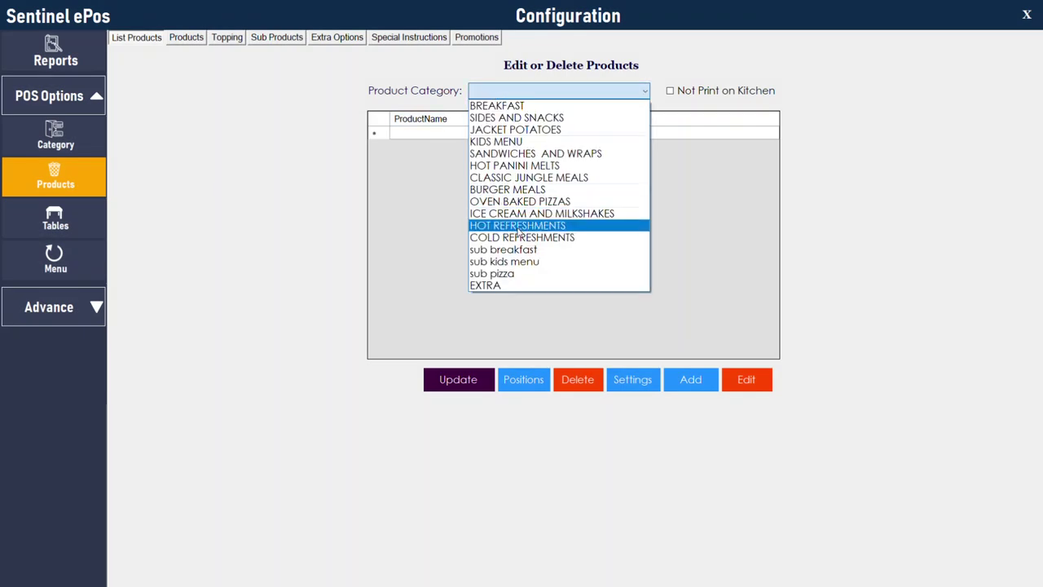
pyautogui.click(518, 236)
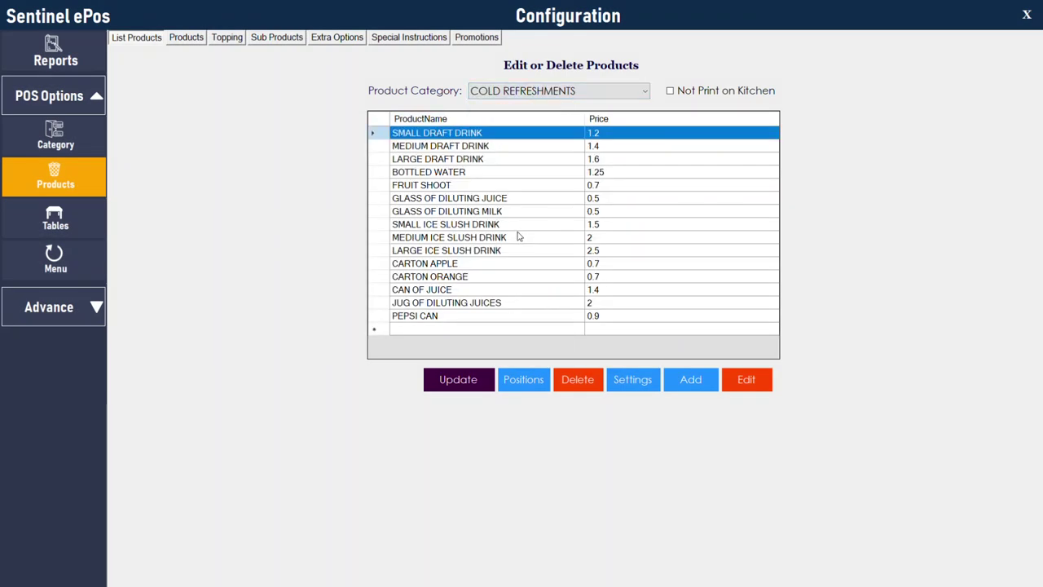
pyautogui.click(437, 319)
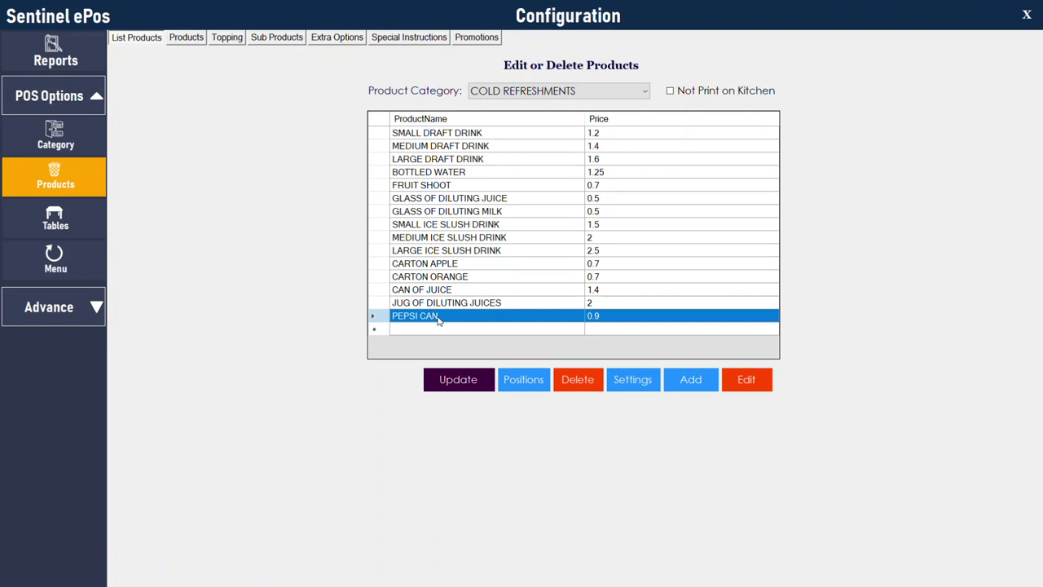
pyautogui.click(755, 387)
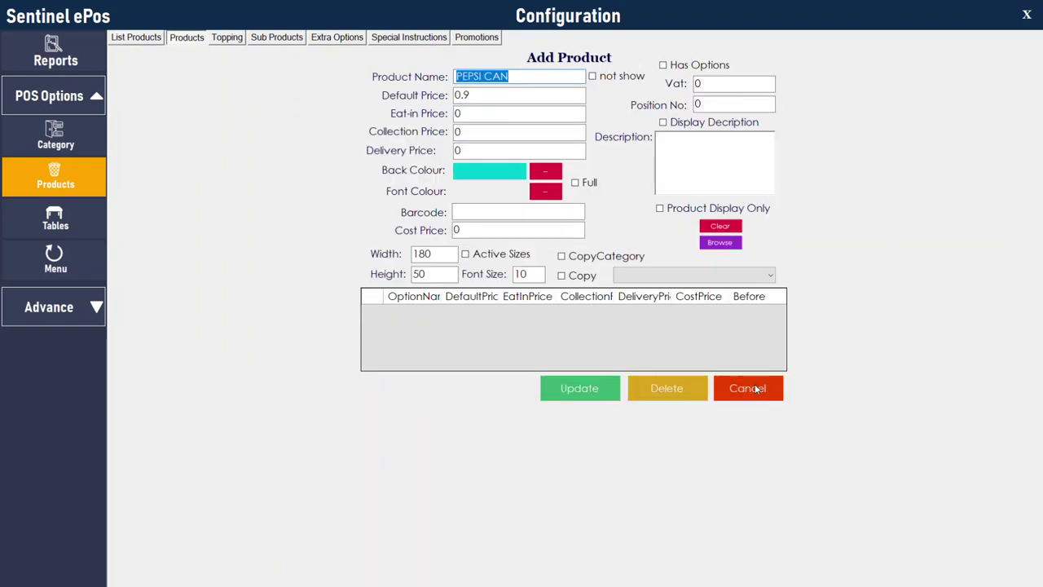
# Rename the product to PEPSI and give it CAN, 1.5 LTR and 500ML size options.
pyautogui.click(517, 77)
pyautogui.moveTo(517, 76); pyautogui.dragTo(486, 76)
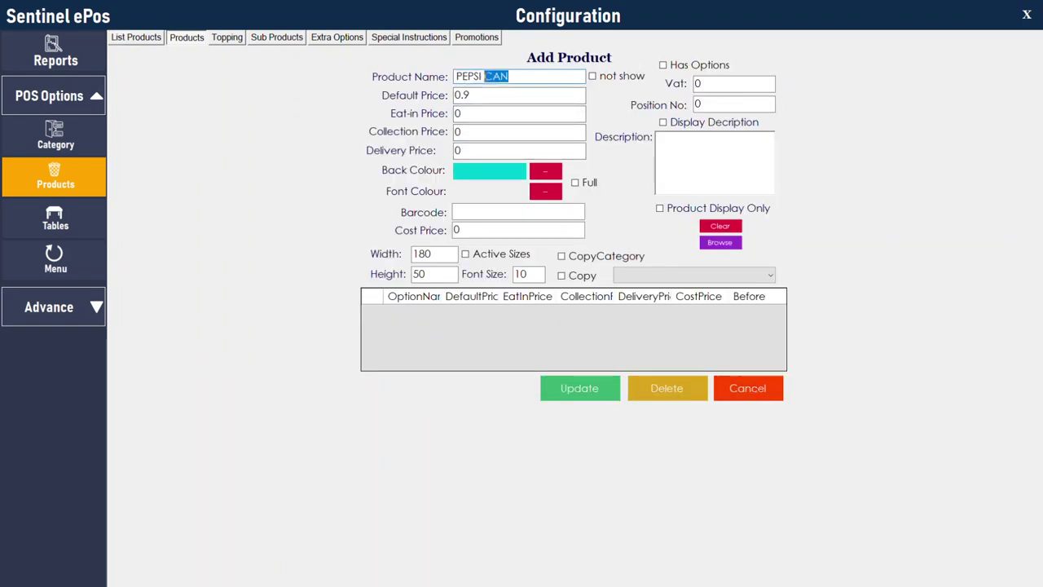
pyautogui.press('BackSpace')
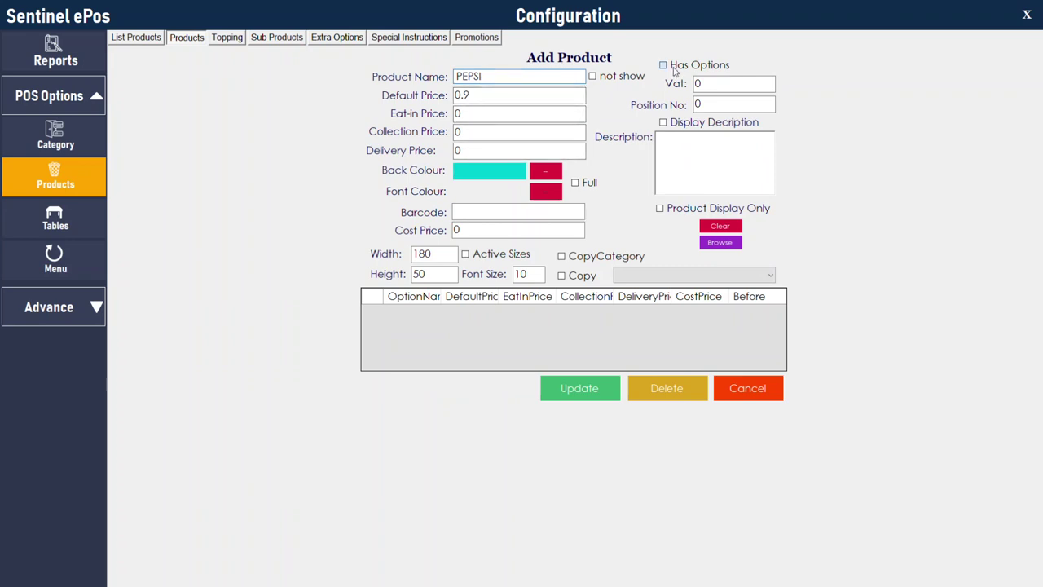
pyautogui.click(674, 70)
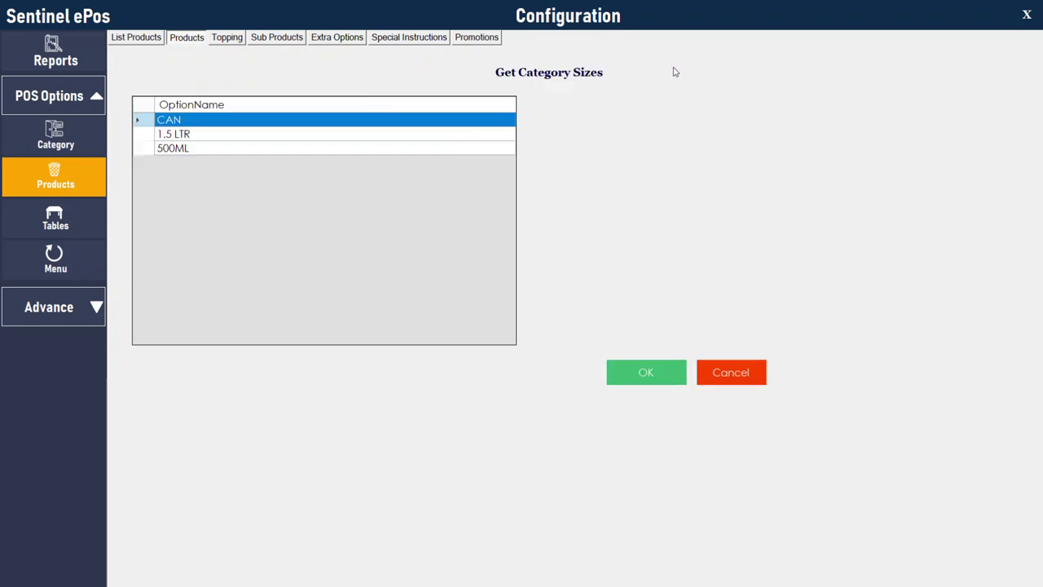
pyautogui.keyDown('ctrl'); pyautogui.click(203, 141); pyautogui.keyUp('ctrl')
pyautogui.keyDown('ctrl'); pyautogui.click(196, 150); pyautogui.keyUp('ctrl')
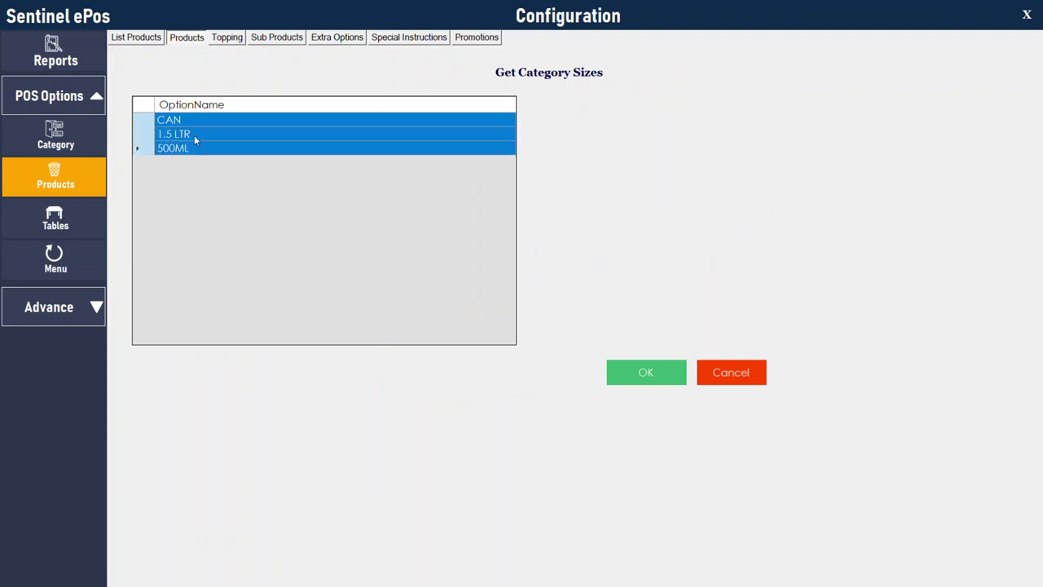
pyautogui.click(617, 364)
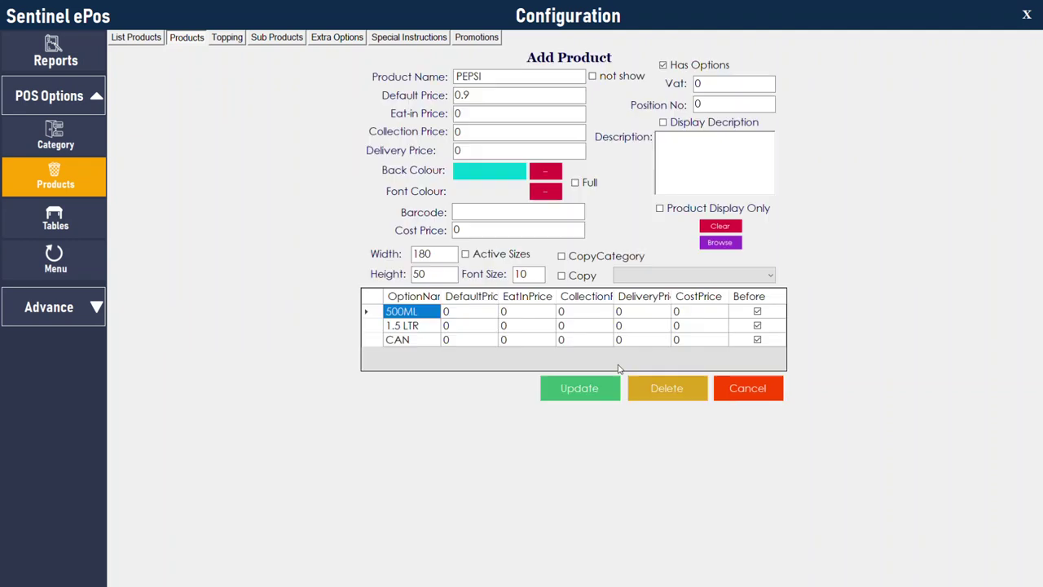
pyautogui.moveTo(474, 95); pyautogui.dragTo(397, 100)
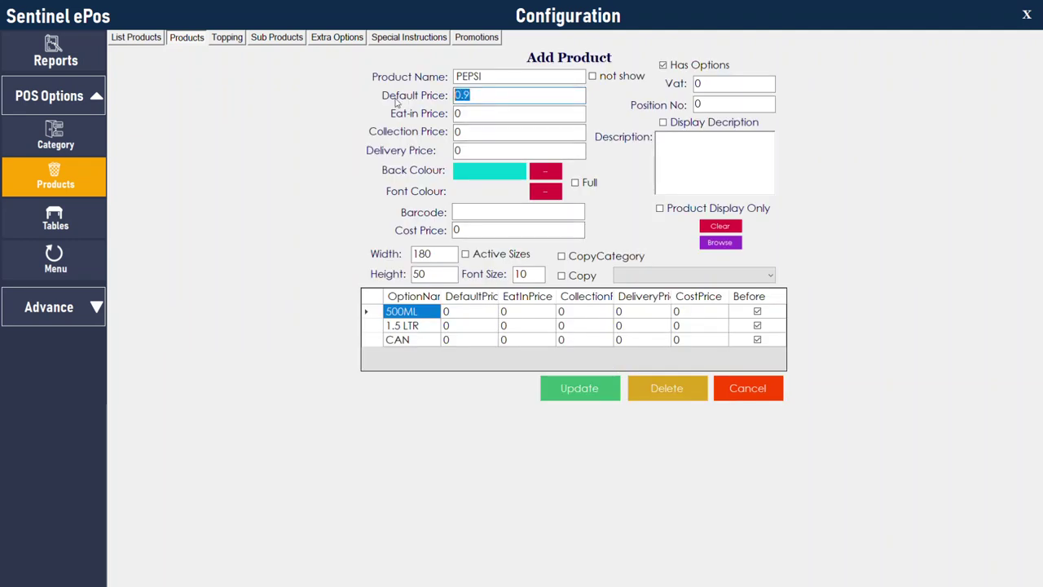
# Set PEPSI's default price to 0, price 500ML 1.50, 1.5 LTR 2.20 and CAN 0.90, then save.
pyautogui.write('0')
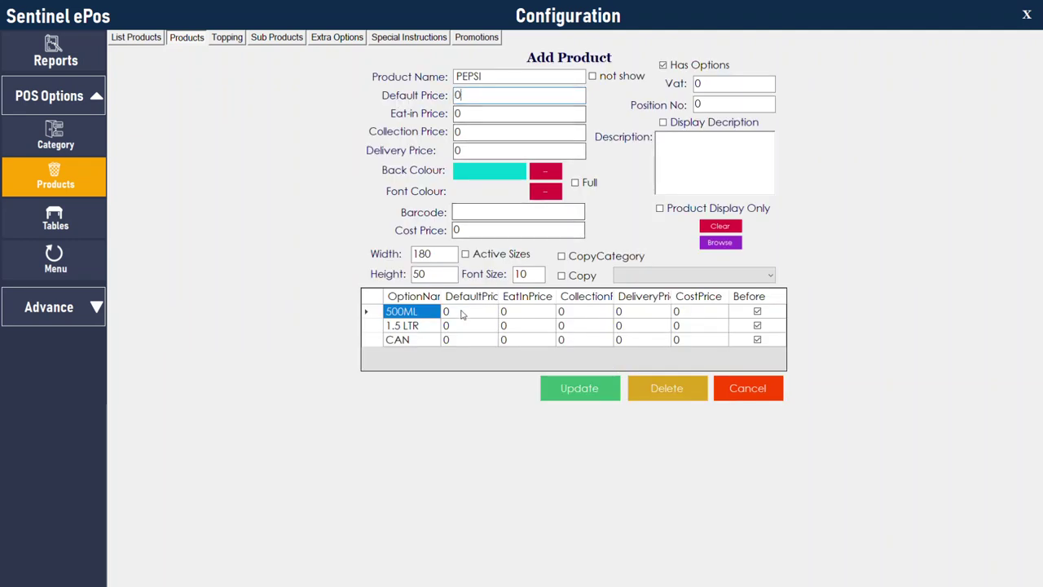
pyautogui.click(445, 311)
pyautogui.write('1.50')
pyautogui.press('Return')
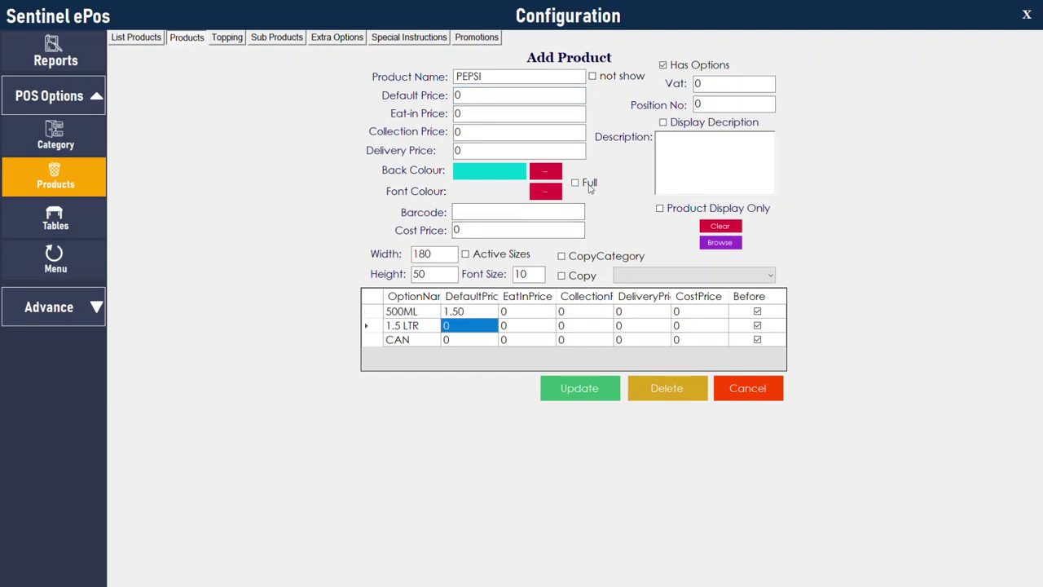
pyautogui.write('2.20')
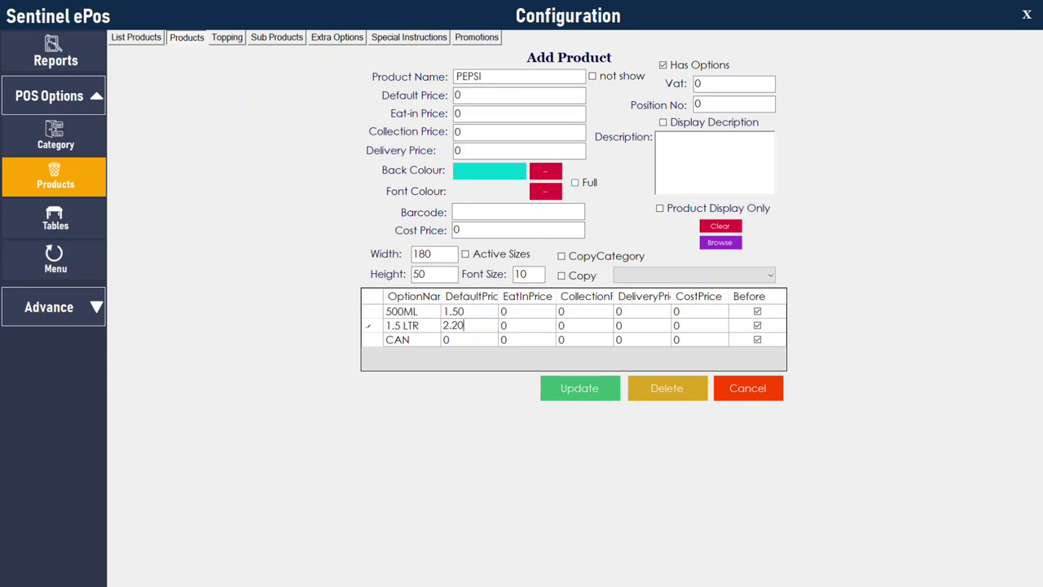
pyautogui.press('Return')
pyautogui.write('0.')
pyautogui.click(580, 383)
pyautogui.click(526, 318)
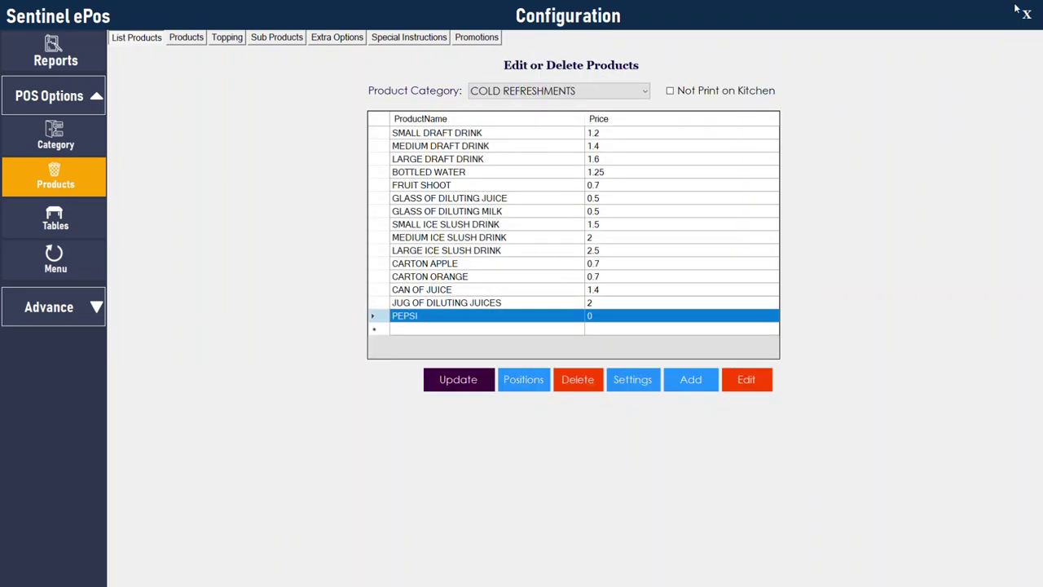
pyautogui.click(1020, 13)
# Ring up a 500ML PEPSI and a CAN PEPSI on a takeaway order, totalling €2.40, then cancel.
pyautogui.click(604, 206)
pyautogui.click(41, 98)
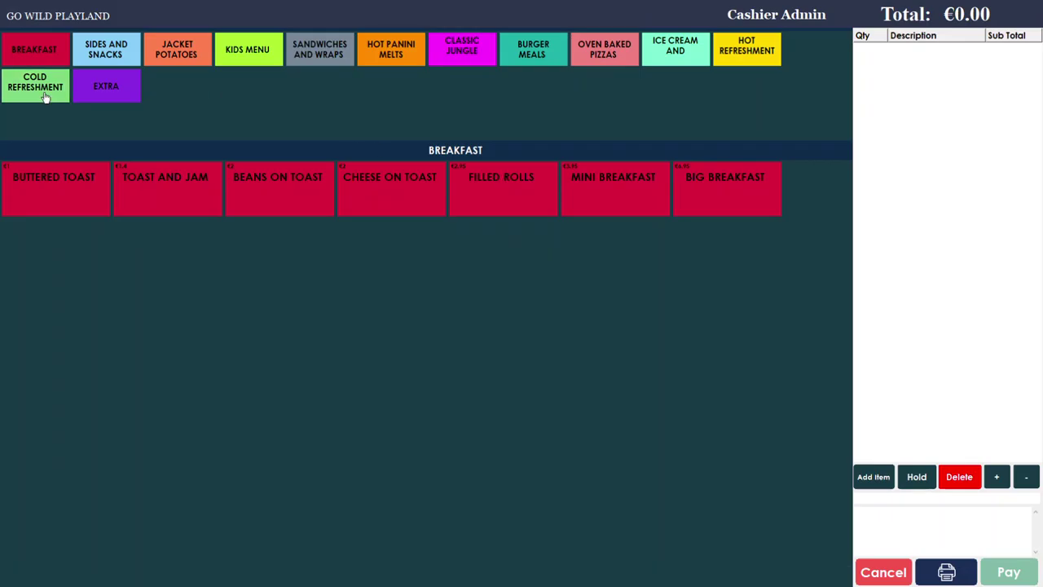
pyautogui.click(47, 302)
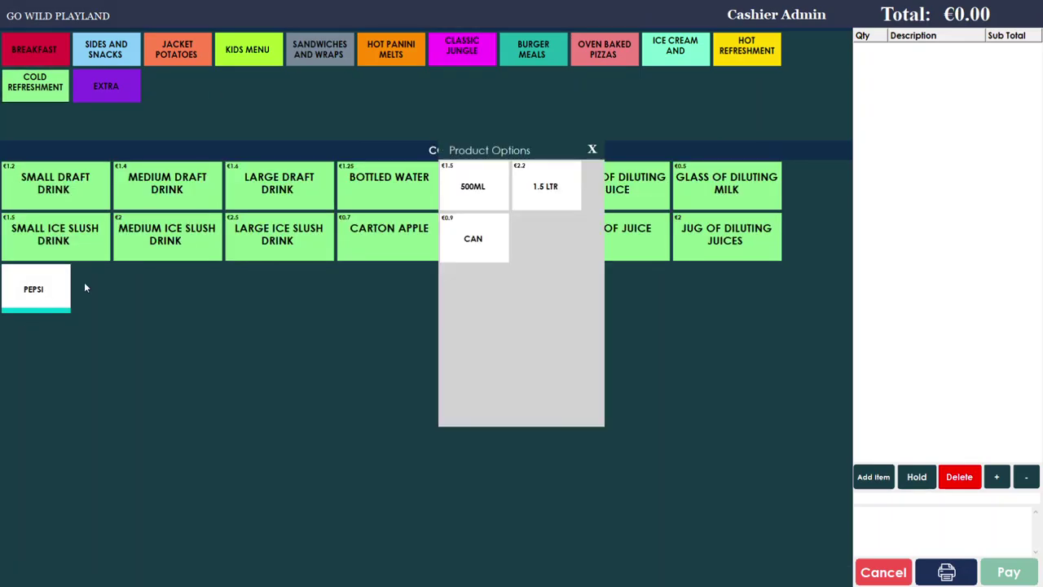
pyautogui.click(479, 201)
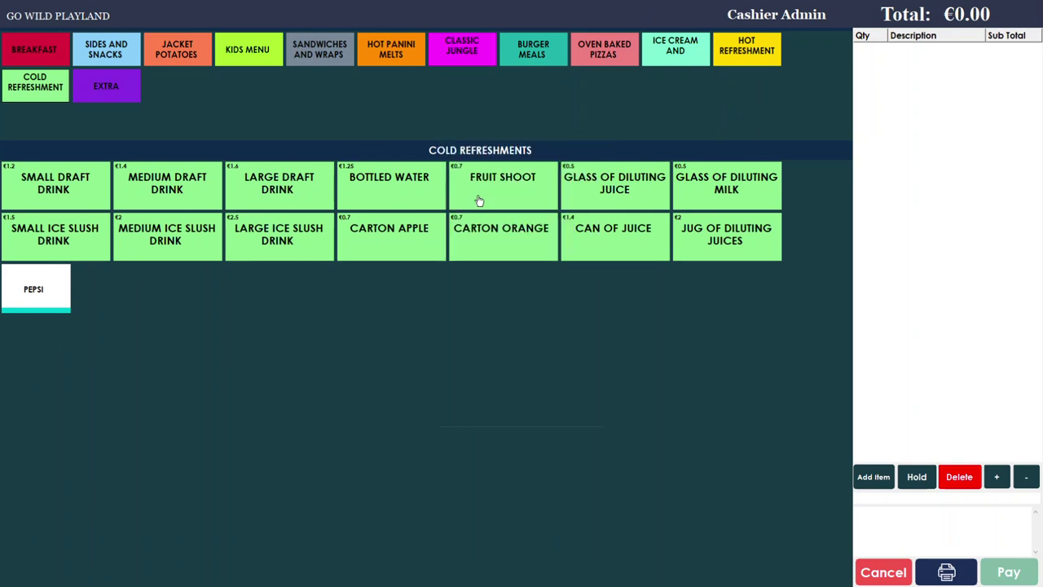
pyautogui.click(56, 294)
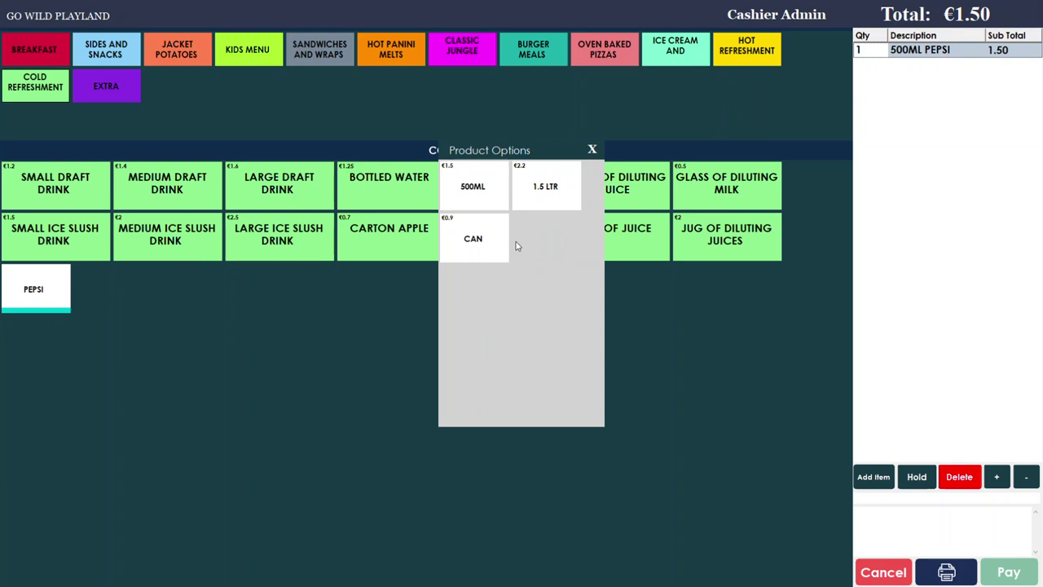
pyautogui.click(471, 254)
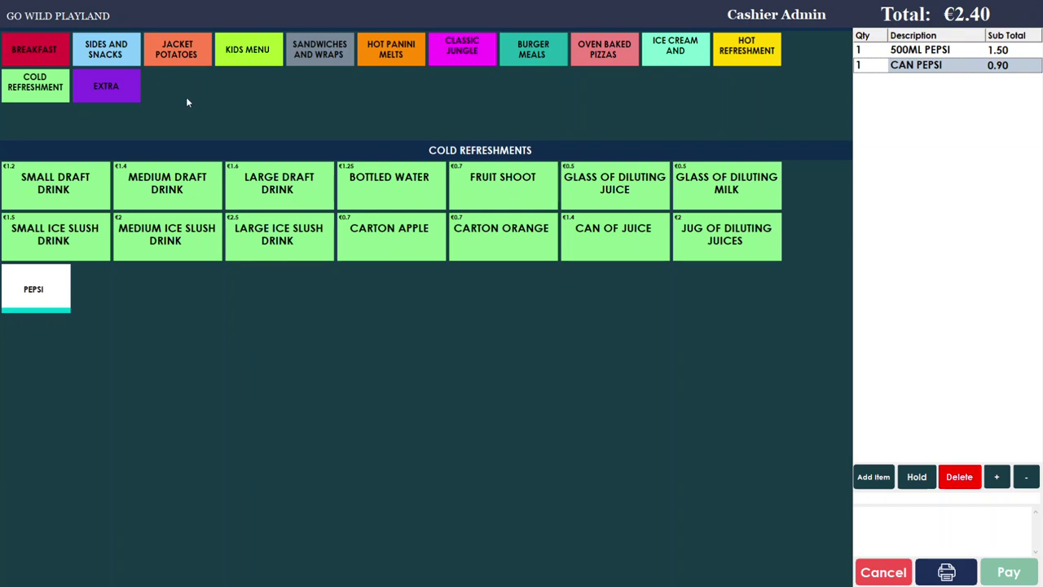
pyautogui.click(883, 572)
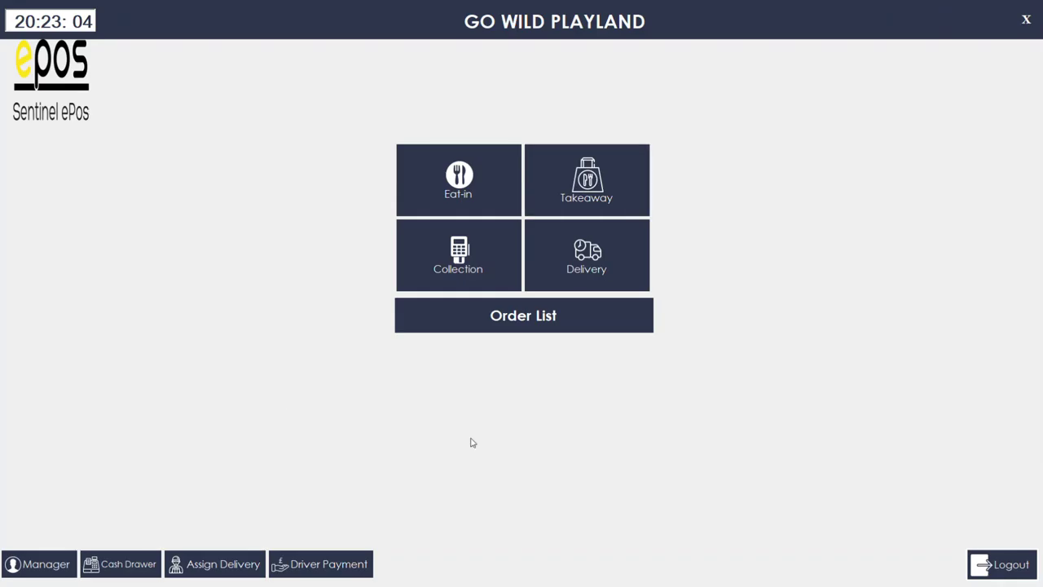
# Add a new active category named SLUSH assigned to the Default menu.
pyautogui.click(34, 564)
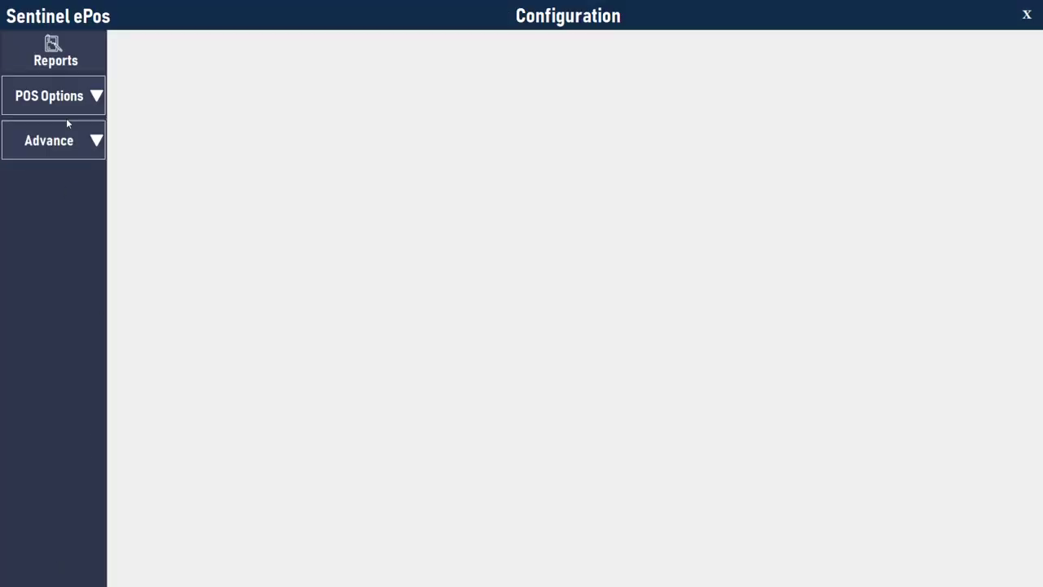
pyautogui.click(67, 105)
pyautogui.click(68, 145)
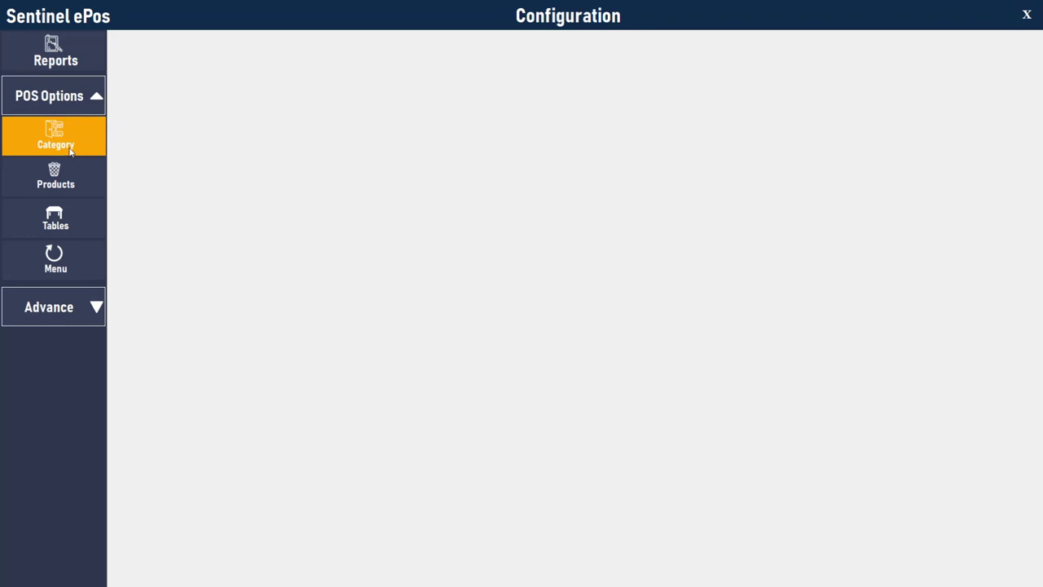
pyautogui.click(436, 194)
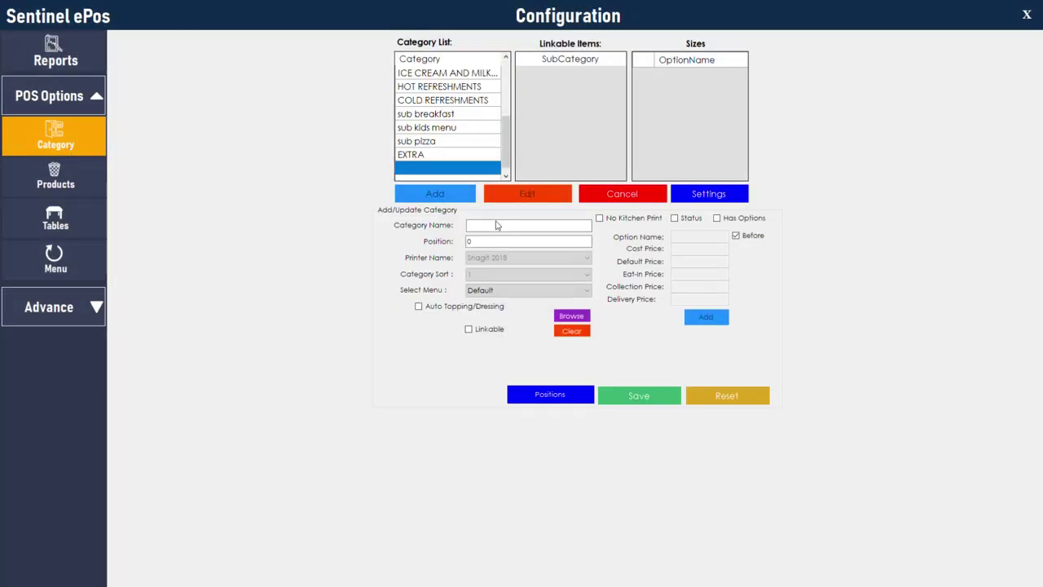
pyautogui.write('SLUSH')
pyautogui.click(673, 218)
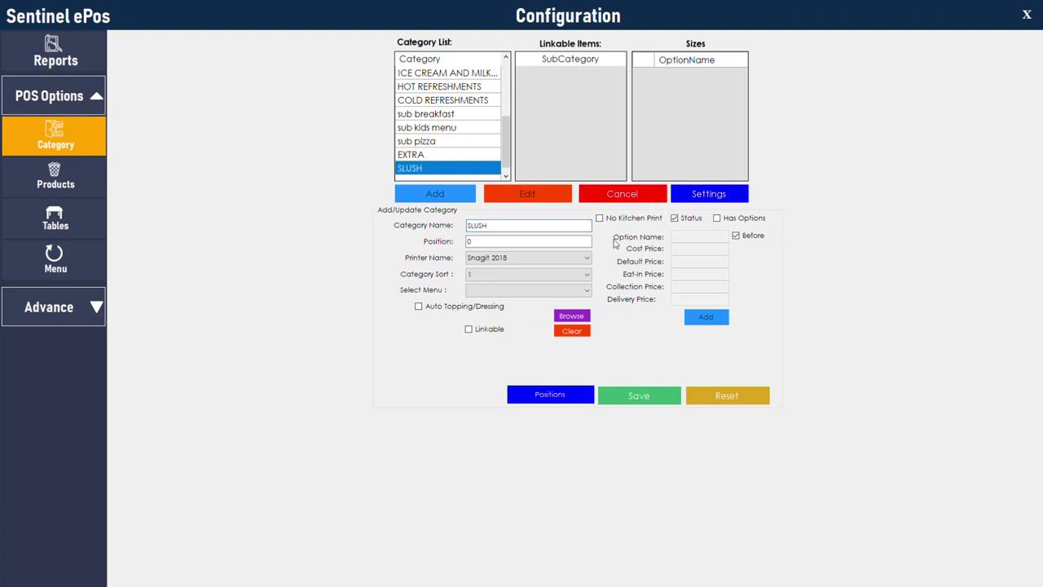
pyautogui.click(493, 290)
pyautogui.click(488, 303)
# Give SLUSH size options REG and LRG and save the category.
pyautogui.click(722, 220)
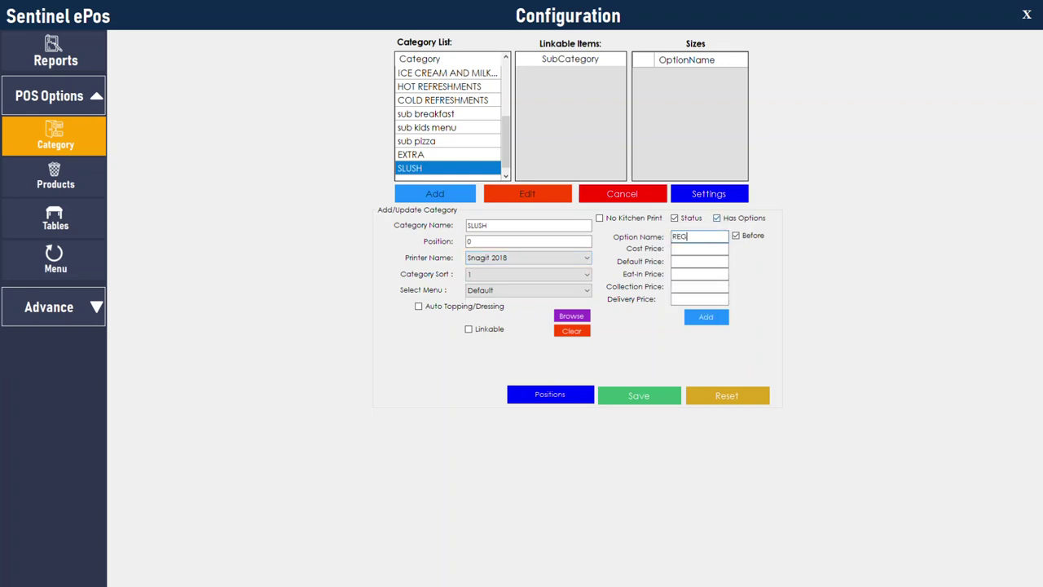
pyautogui.write('REG')
pyautogui.click(706, 318)
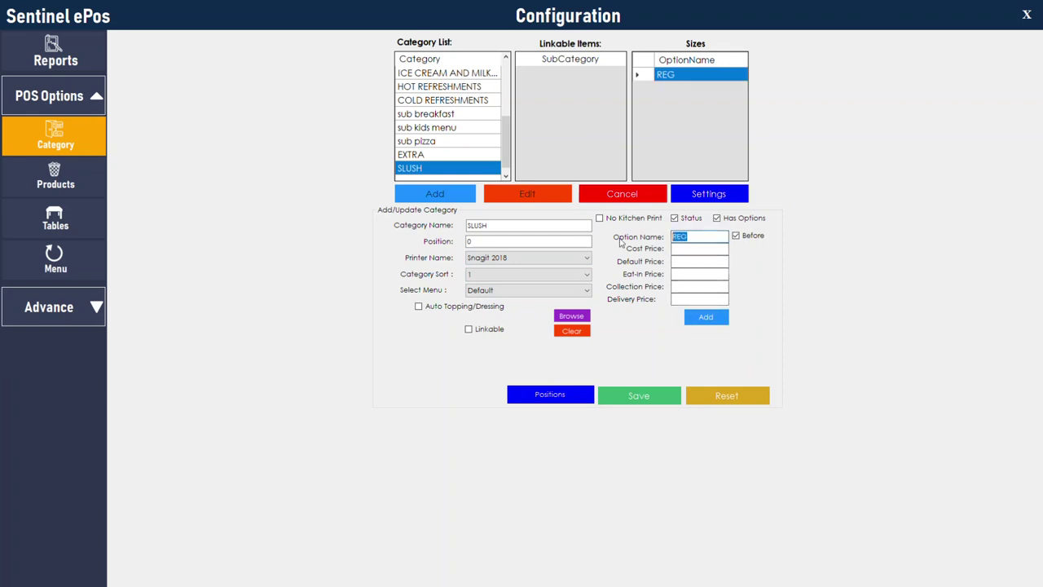
pyautogui.write('LRG')
pyautogui.click(705, 318)
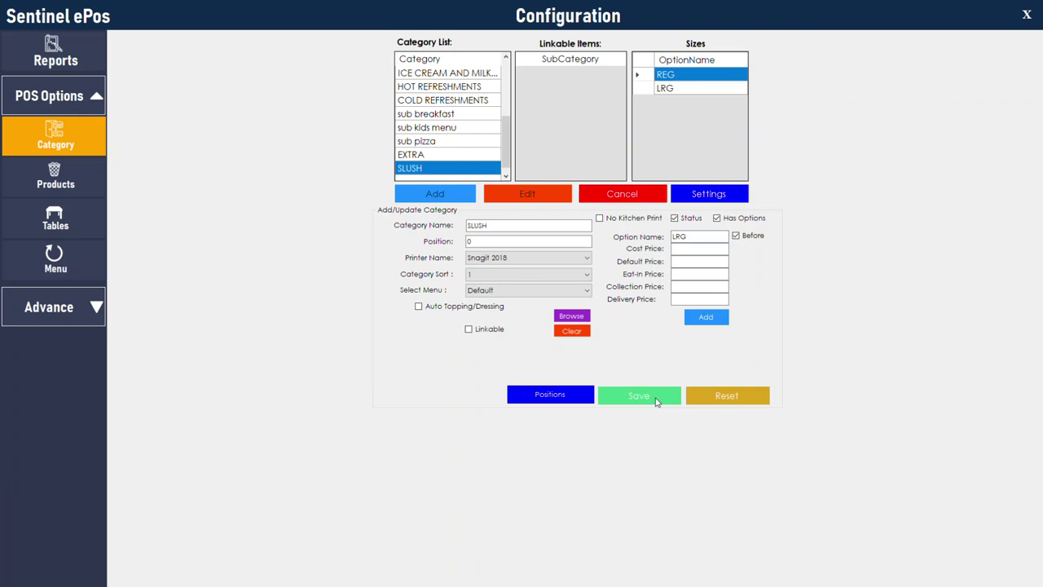
pyautogui.click(639, 396)
pyautogui.click(548, 317)
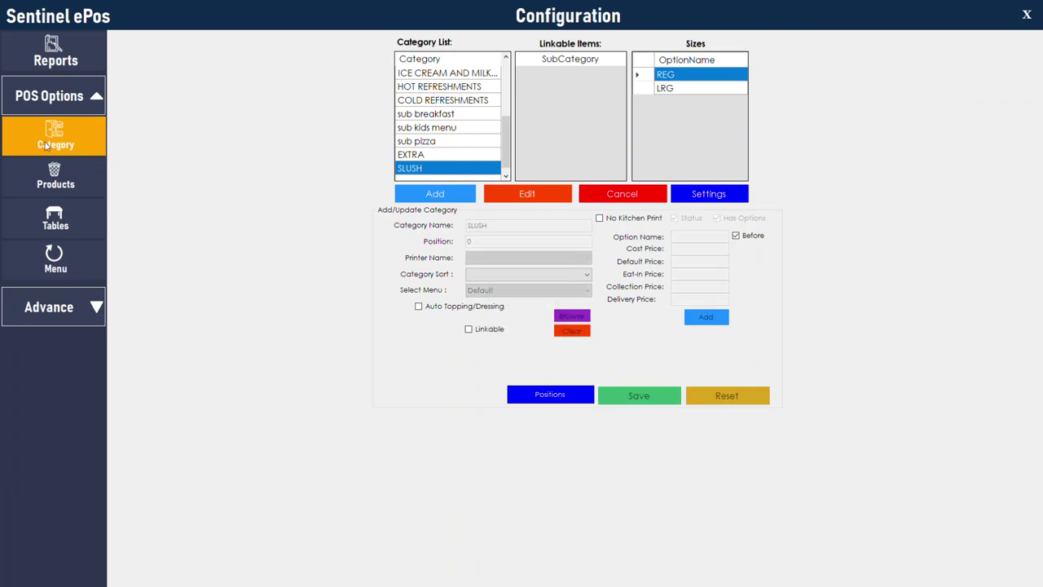
# Open the Products page filtered to the SLUSH category.
pyautogui.click(61, 184)
pyautogui.click(481, 91)
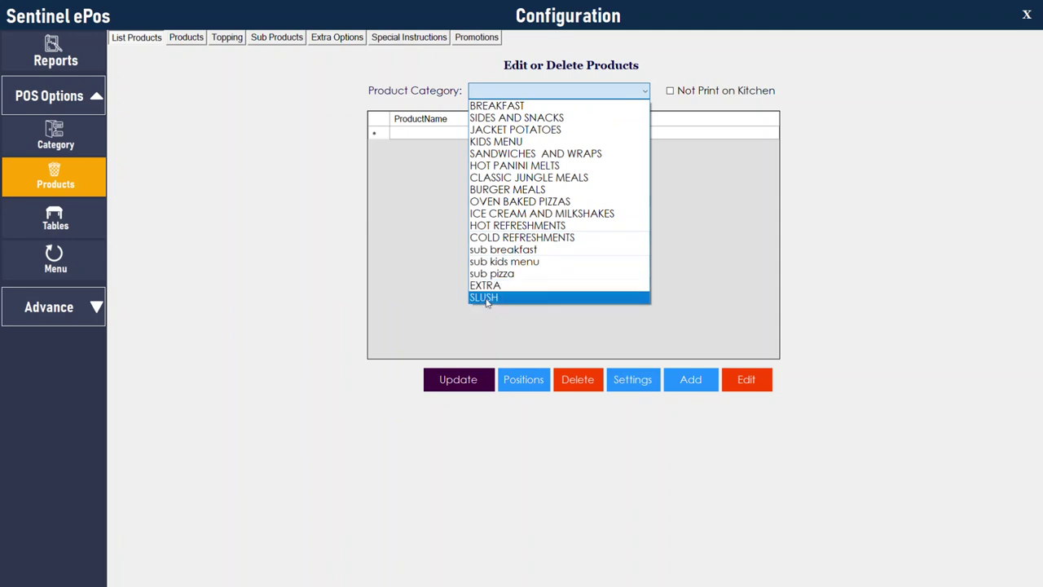
pyautogui.click(486, 298)
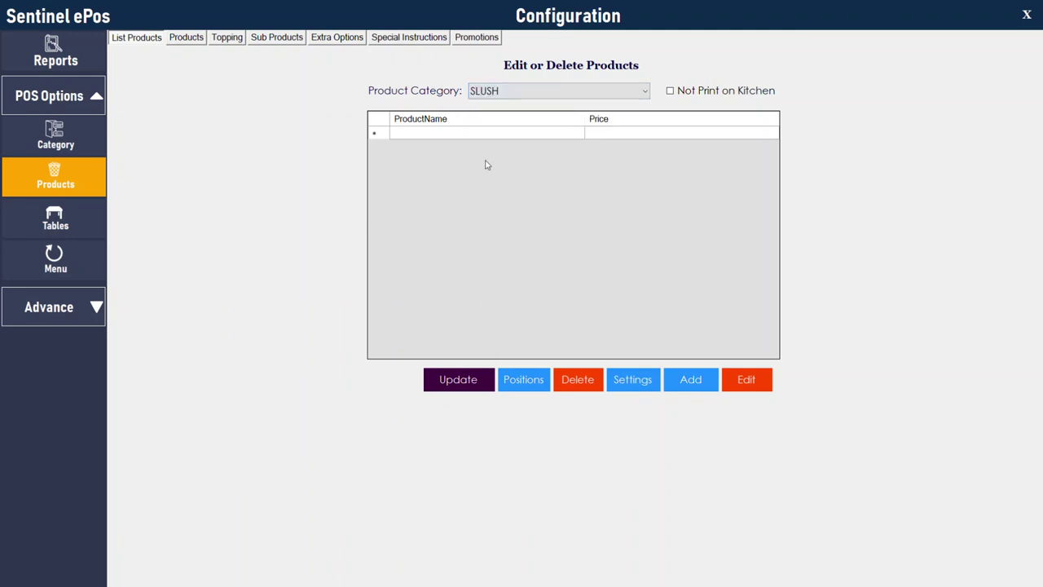
# Add RED SLUSH with REG priced 0.90 and LRG 1.40, save it, and close configuration.
pyautogui.click(701, 380)
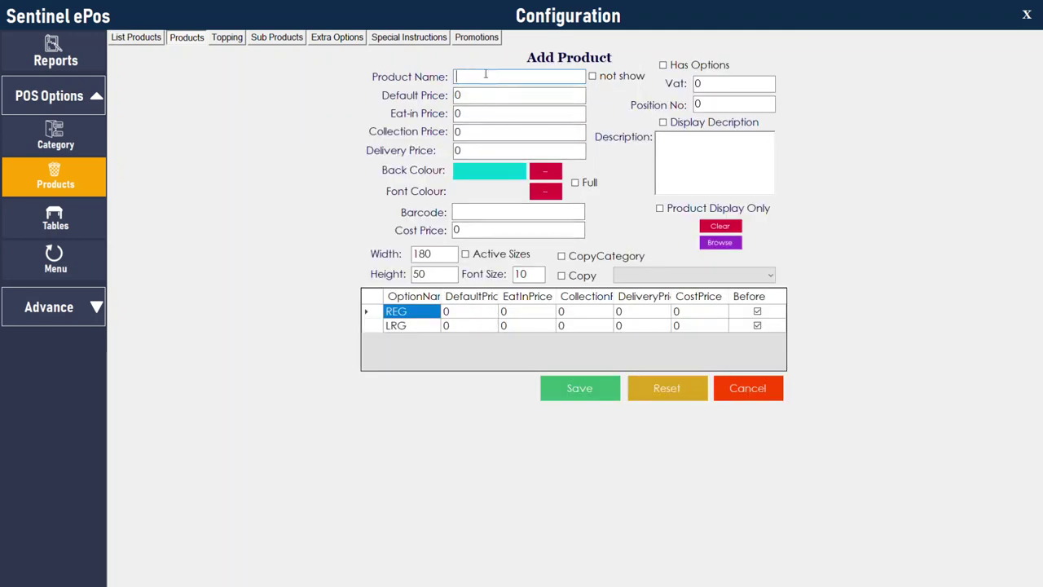
pyautogui.write('RED SLUSH')
pyautogui.press('Tab')
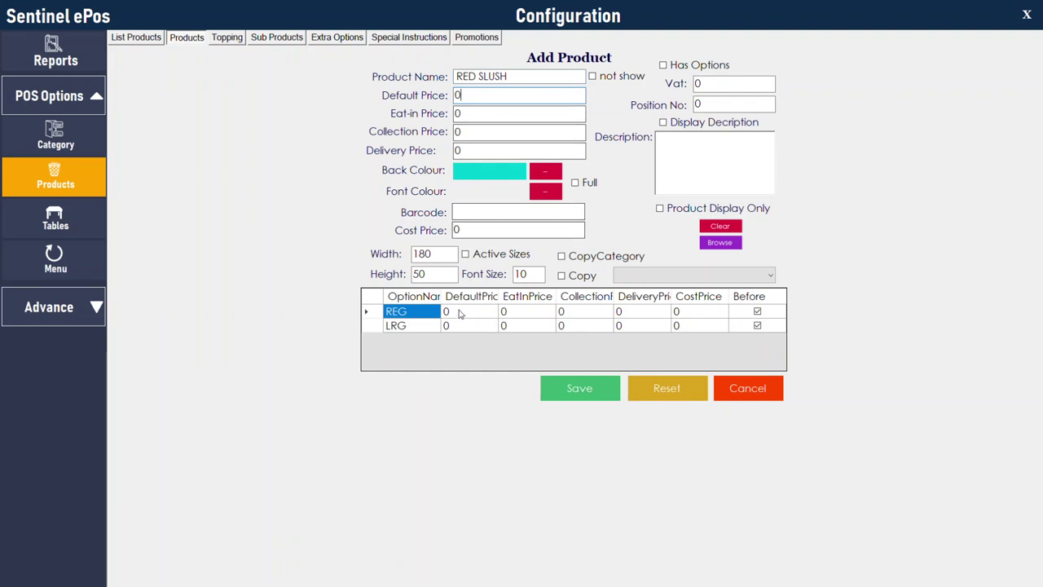
pyautogui.click(701, 64)
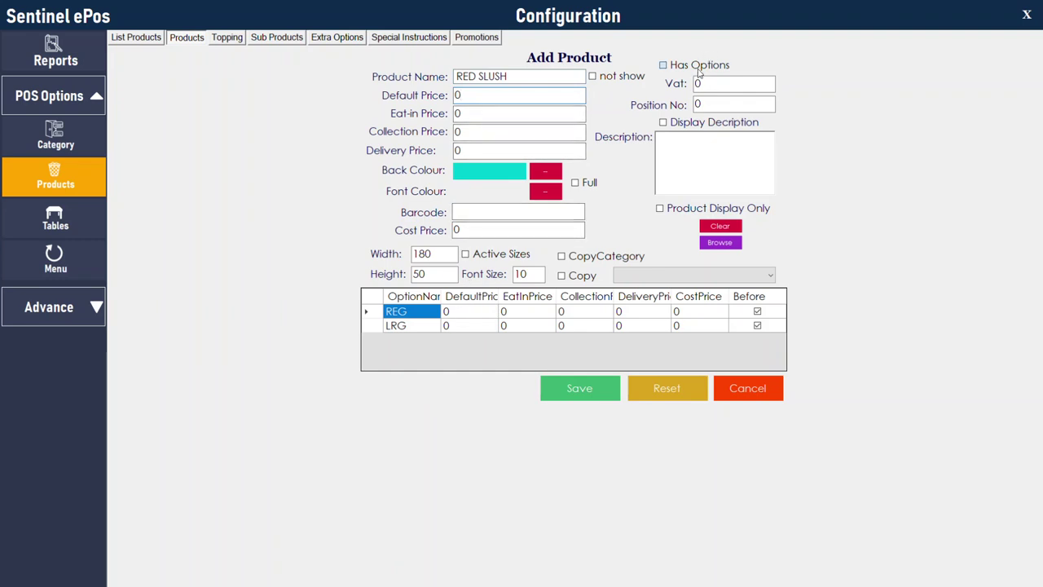
pyautogui.click(463, 311)
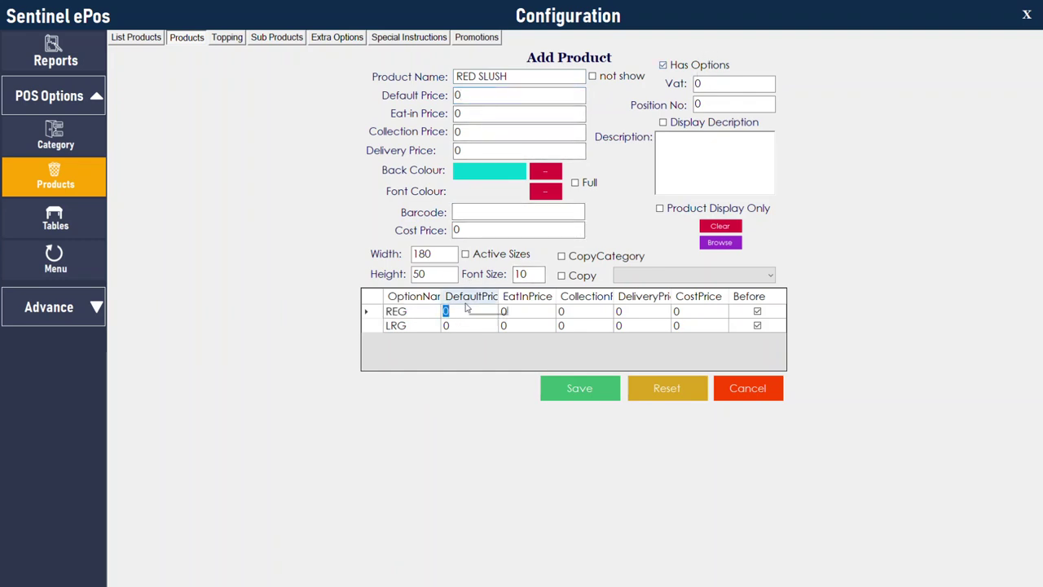
pyautogui.write('.90')
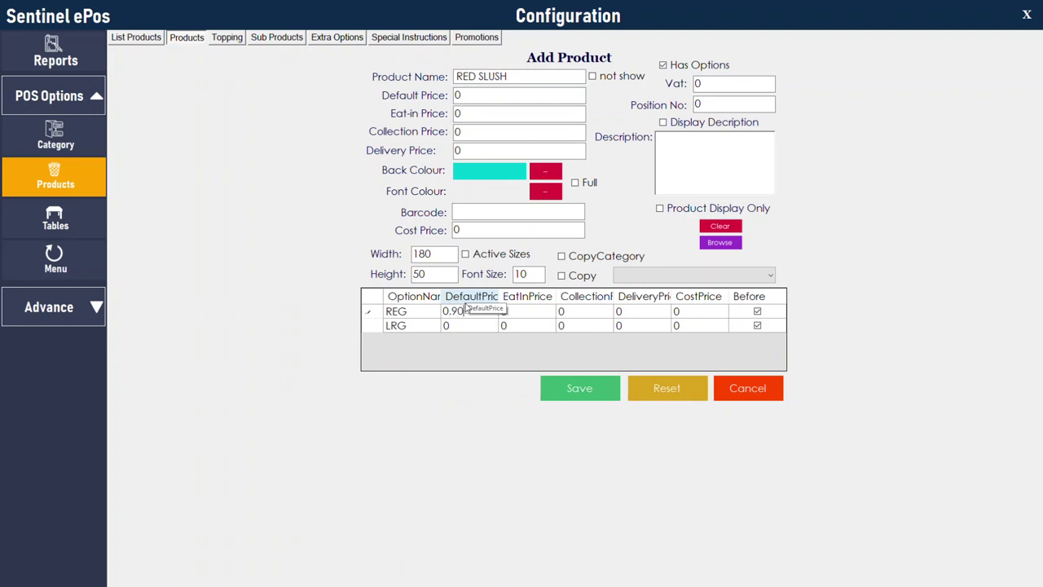
pyautogui.press('Down')
pyautogui.write('1.')
pyautogui.click(599, 396)
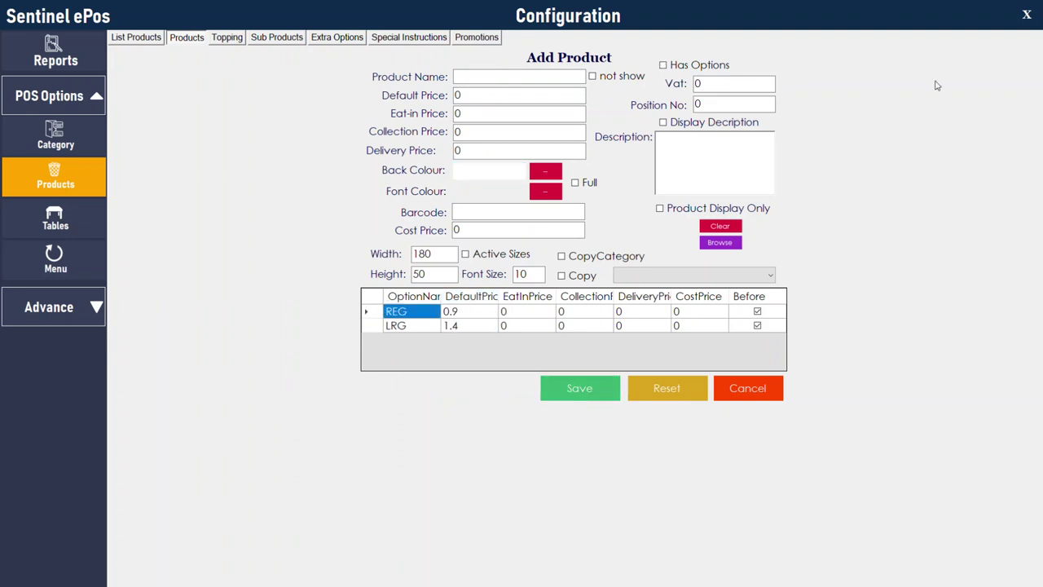
pyautogui.click(1026, 15)
pyautogui.click(615, 185)
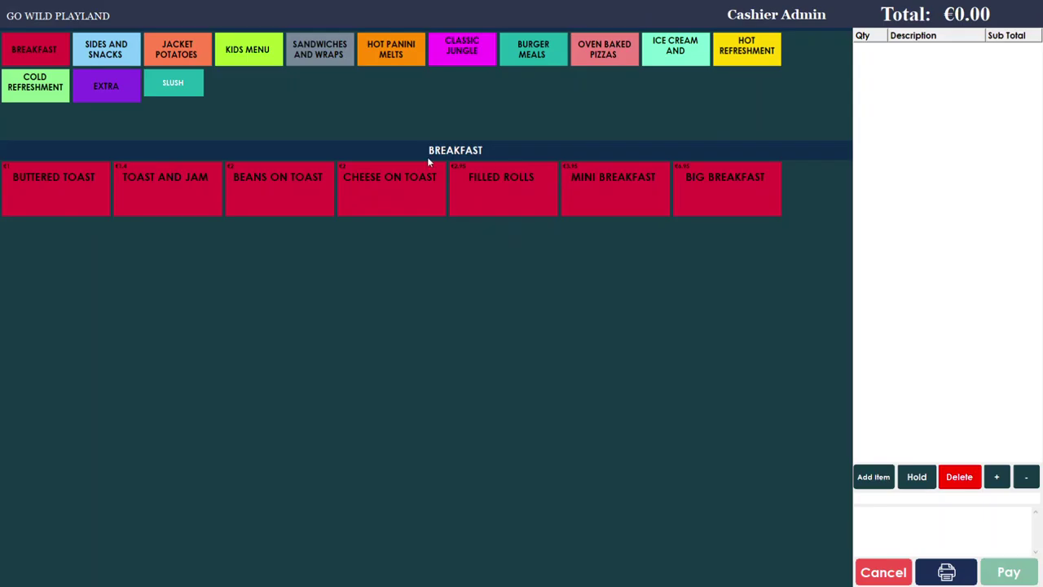
pyautogui.click(174, 86)
pyautogui.click(46, 201)
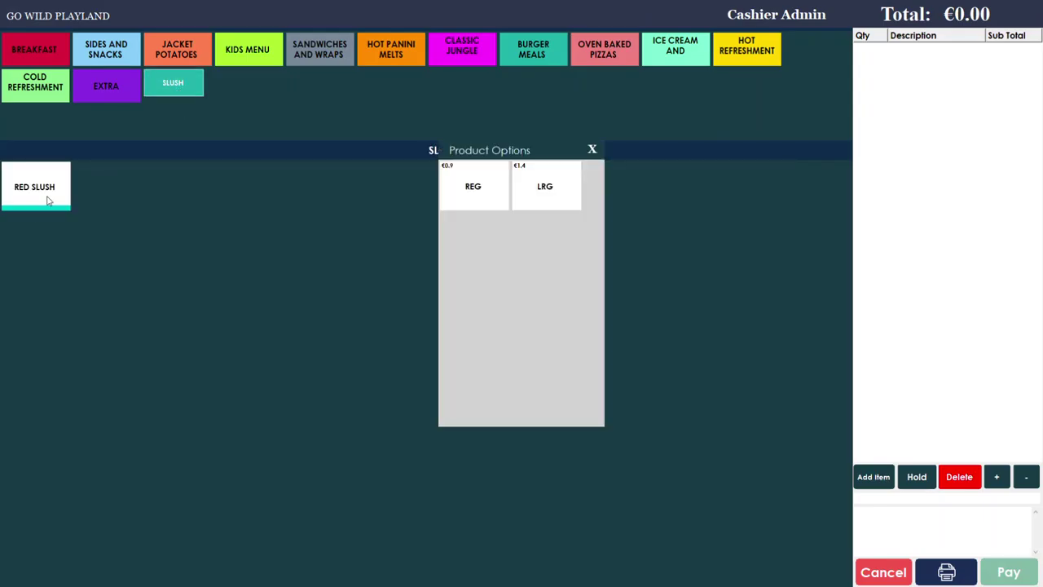
pyautogui.click(474, 199)
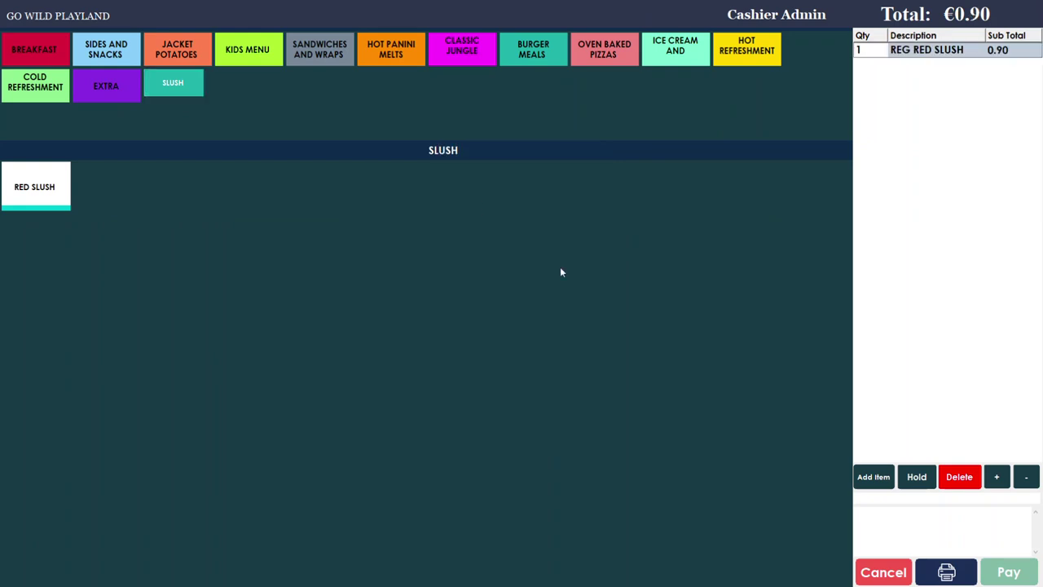
pyautogui.click(105, 56)
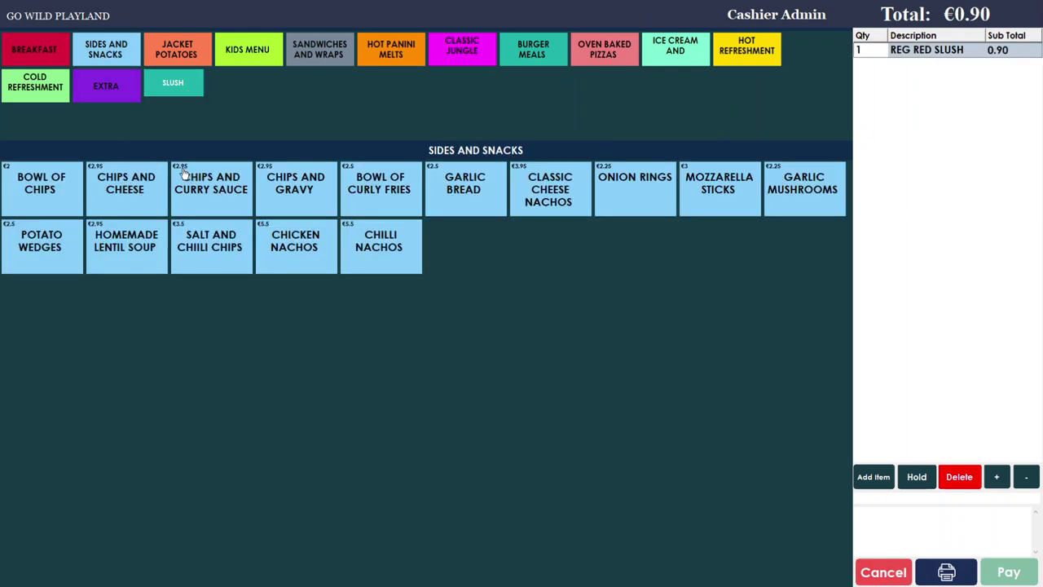
pyautogui.click(880, 573)
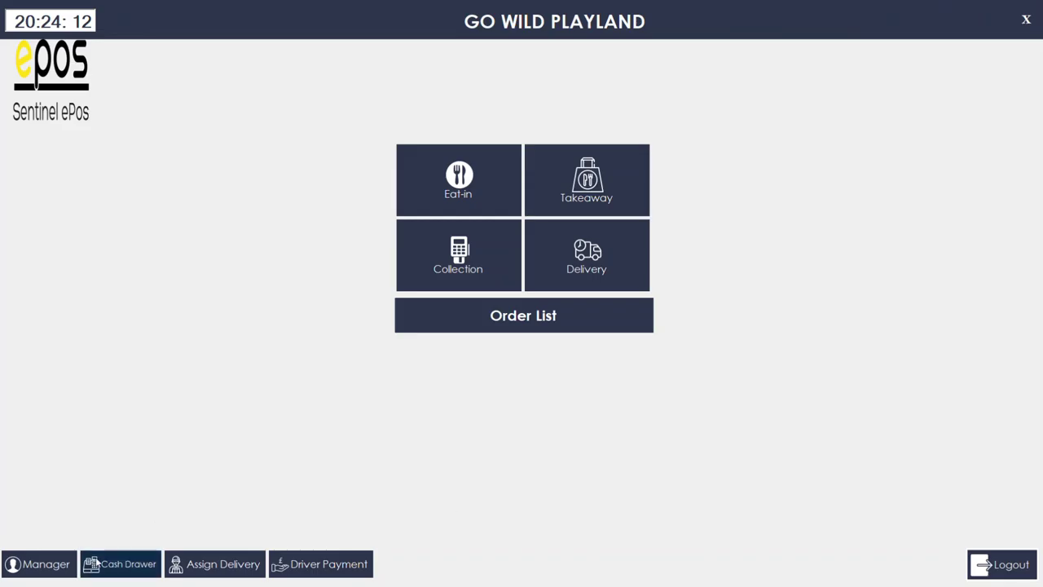
# Set the currency to £ in Advance > Settings, save, and close configuration.
pyautogui.click(56, 573)
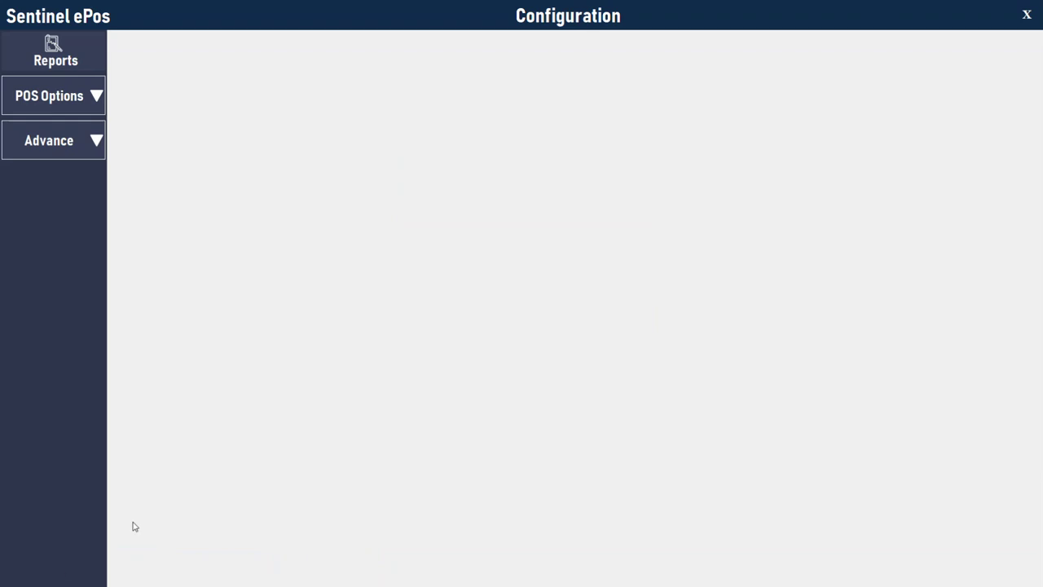
pyautogui.click(72, 142)
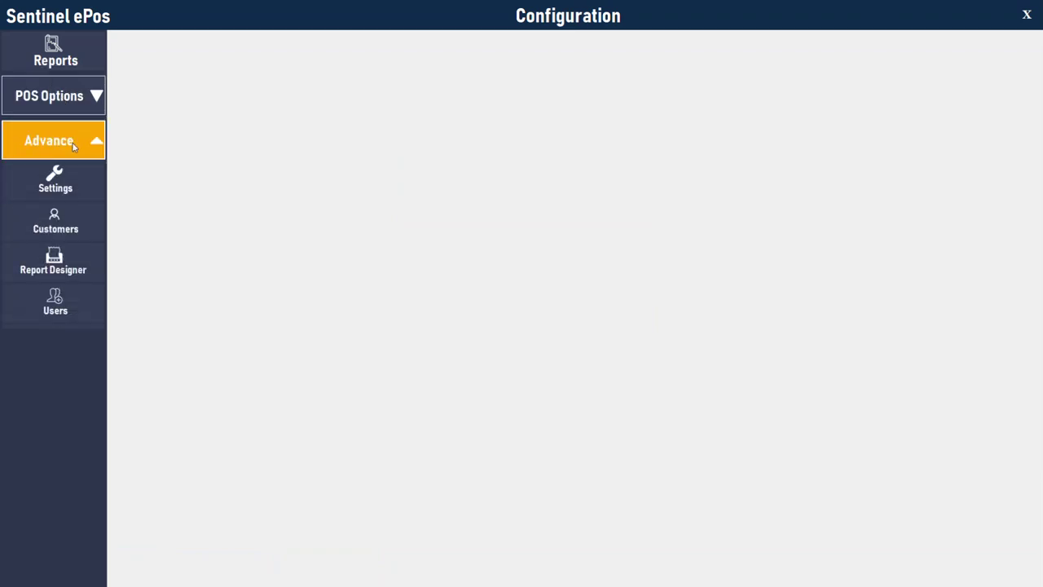
pyautogui.click(57, 179)
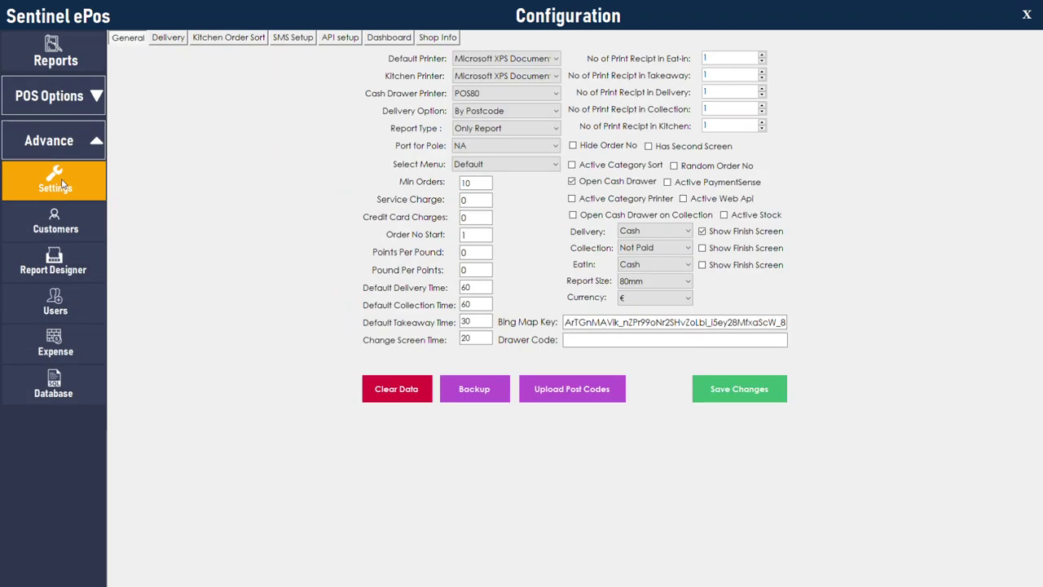
pyautogui.click(626, 298)
pyautogui.click(643, 312)
pyautogui.click(737, 393)
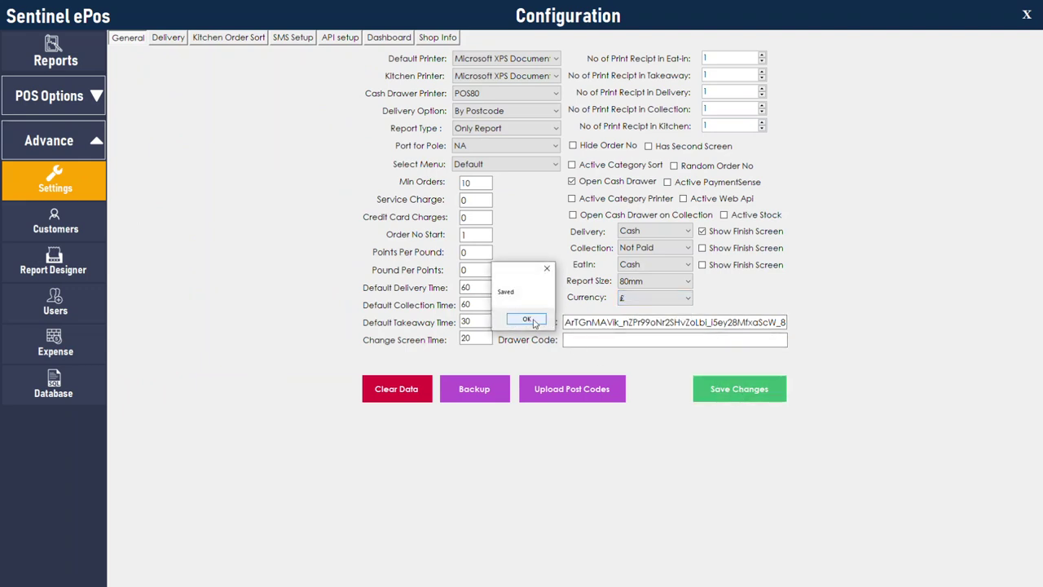
pyautogui.click(528, 321)
pyautogui.click(644, 300)
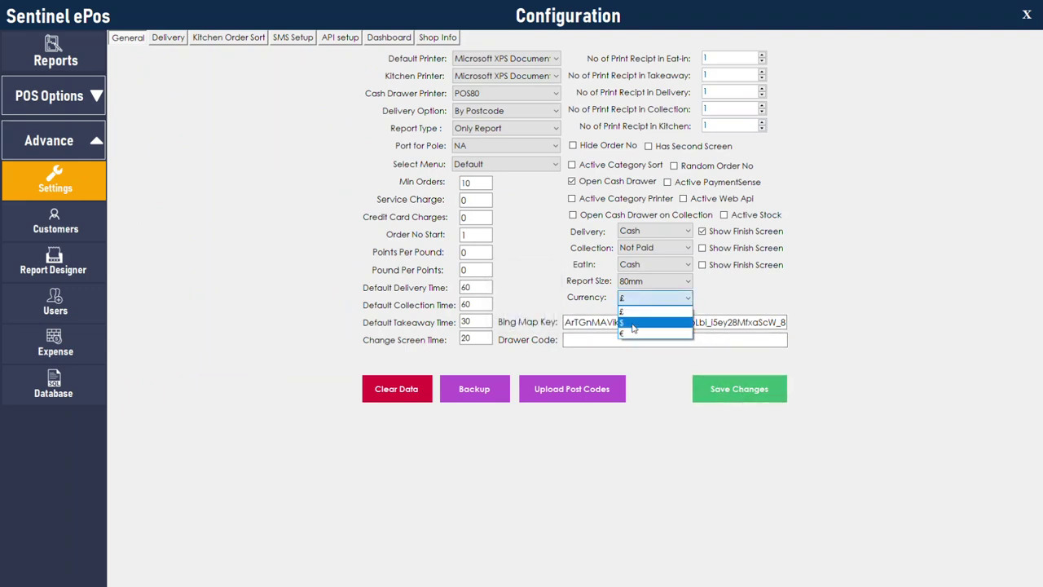
pyautogui.click(632, 311)
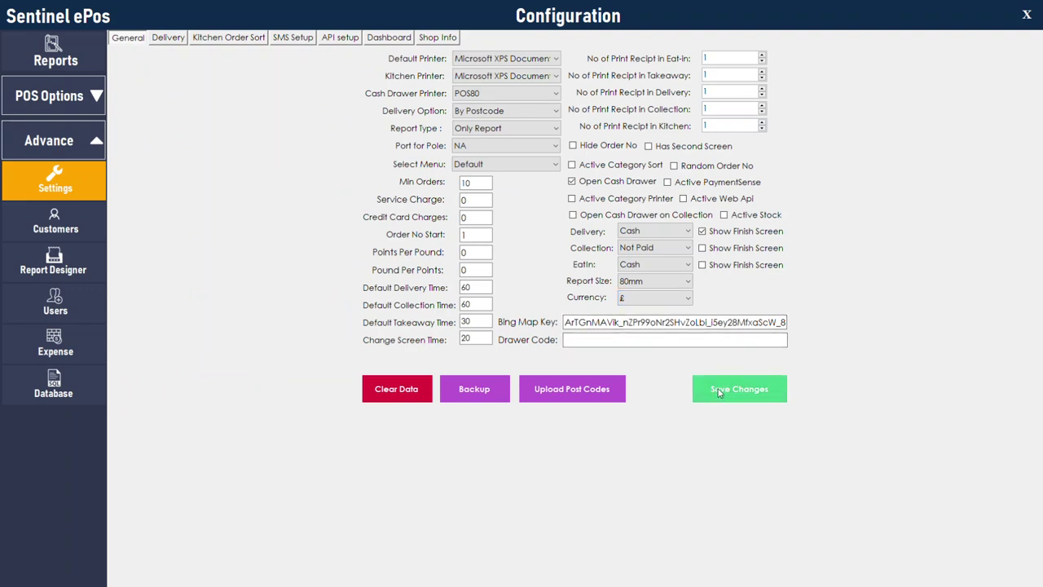
pyautogui.click(718, 392)
pyautogui.click(526, 321)
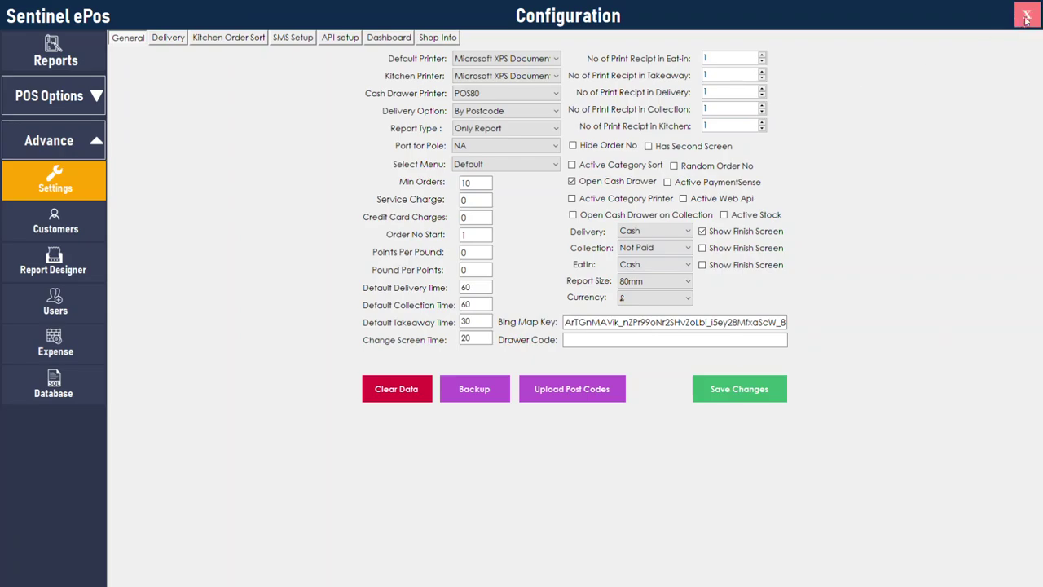
pyautogui.click(1026, 18)
# Ring up a REG RED SLUSH at £0.90 on a takeaway order, then cancel it.
pyautogui.click(636, 179)
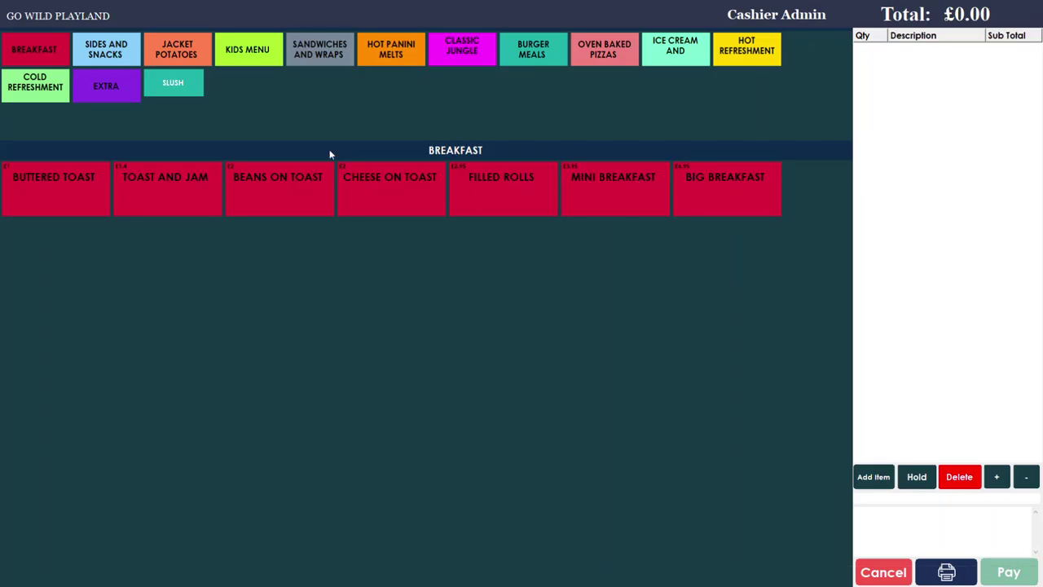
pyautogui.click(187, 99)
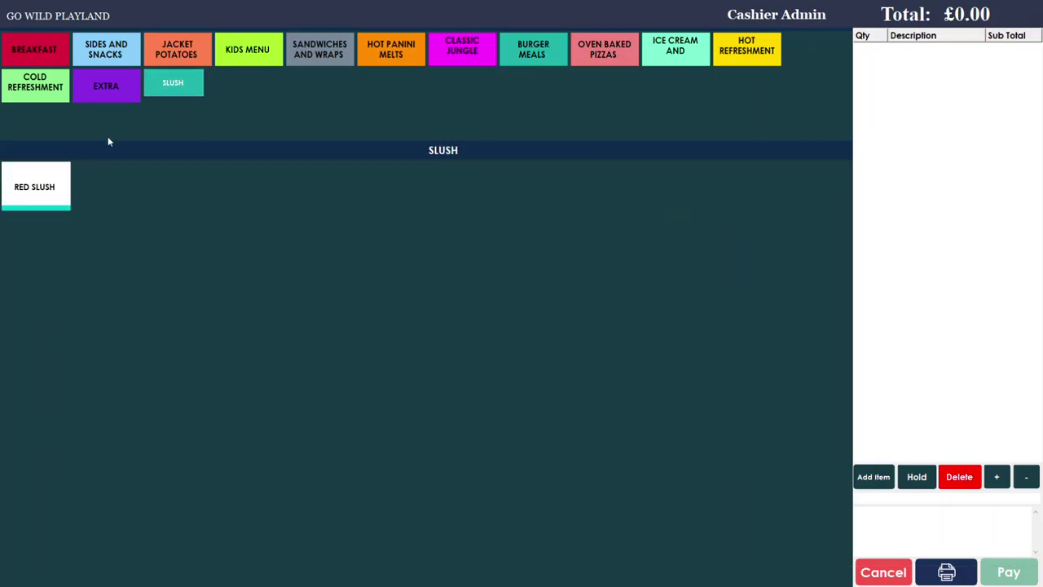
pyautogui.click(53, 196)
pyautogui.click(455, 191)
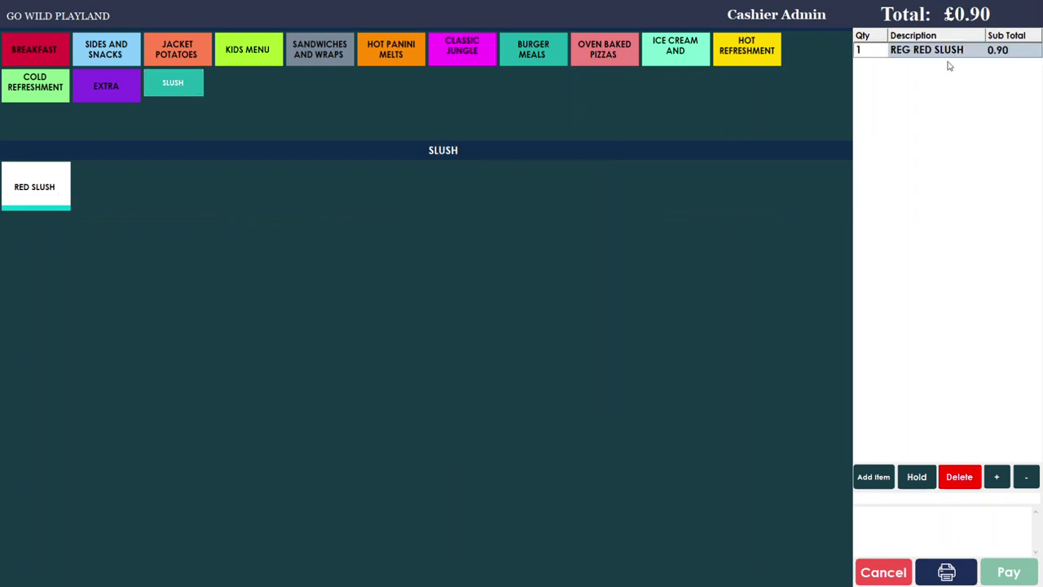
pyautogui.click(883, 570)
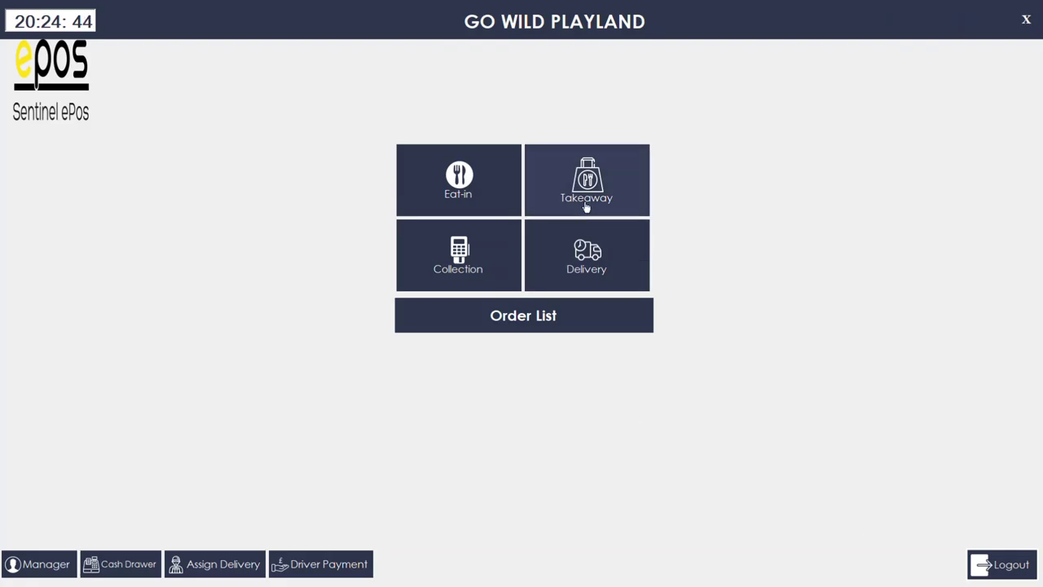
# Repeat the test with another REG RED SLUSH order and cancel back home.
pyautogui.click(585, 205)
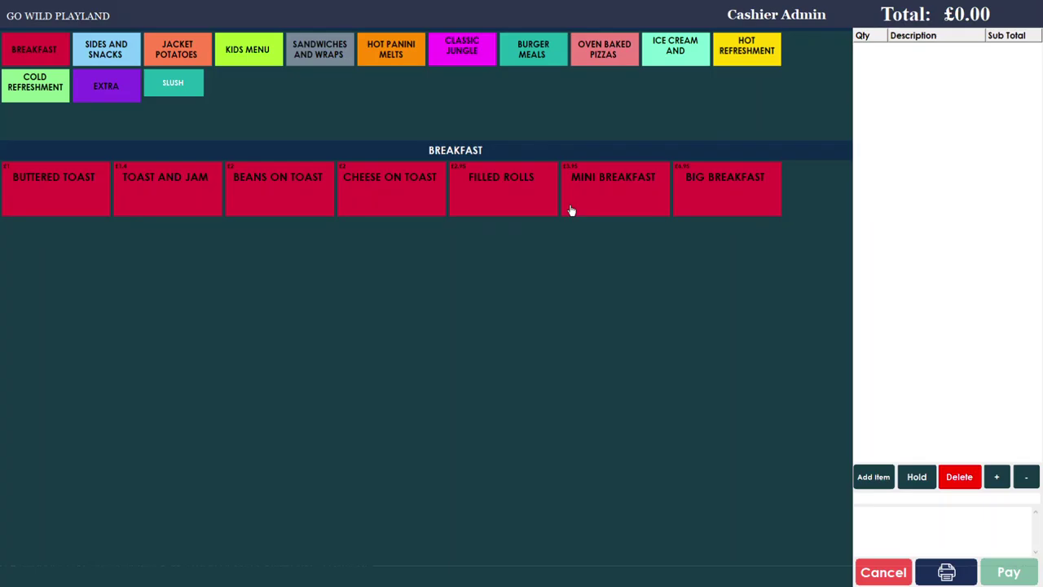
pyautogui.click(185, 95)
pyautogui.click(55, 189)
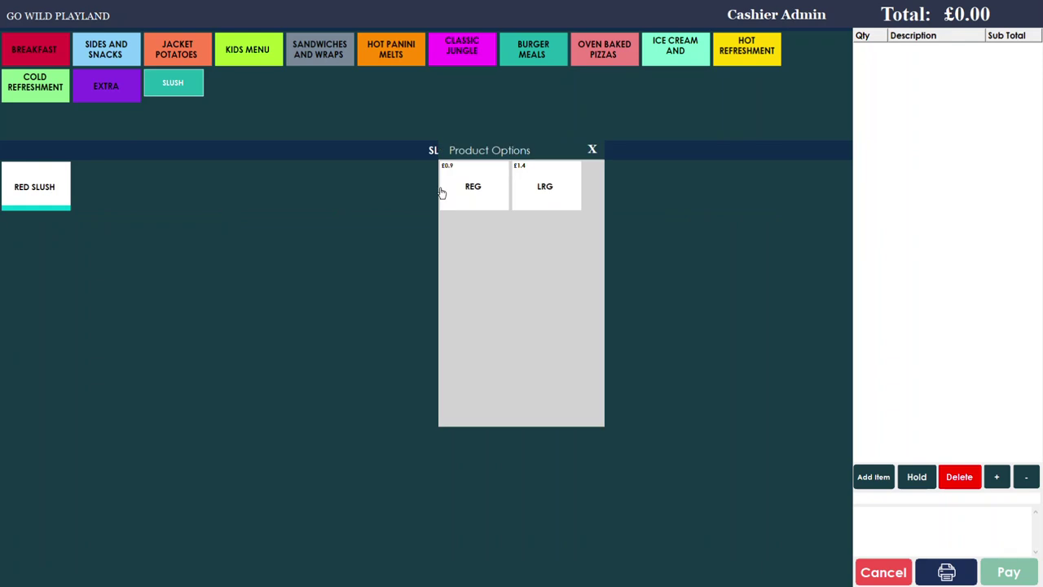
pyautogui.click(458, 193)
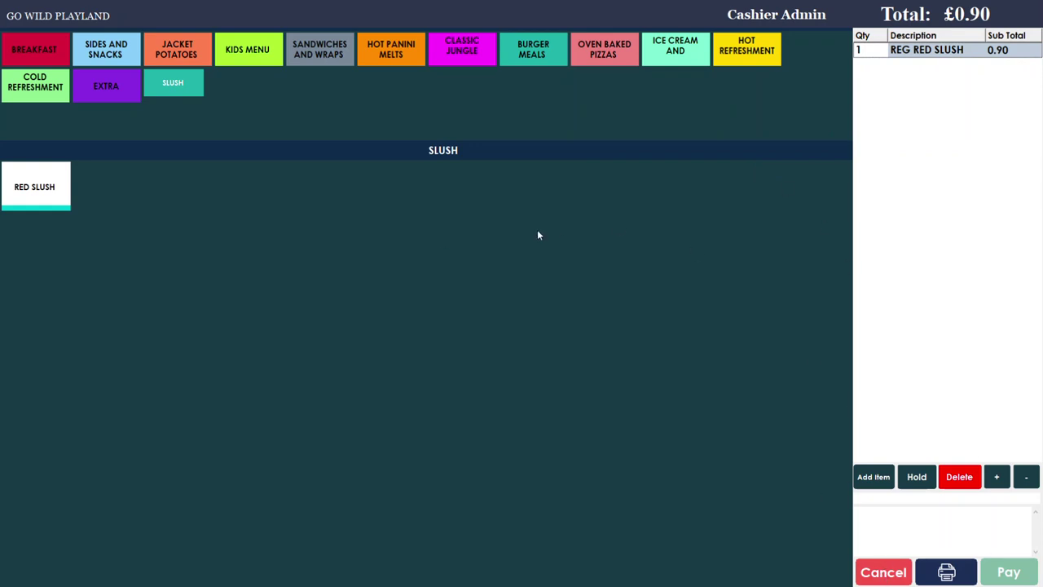
pyautogui.click(886, 572)
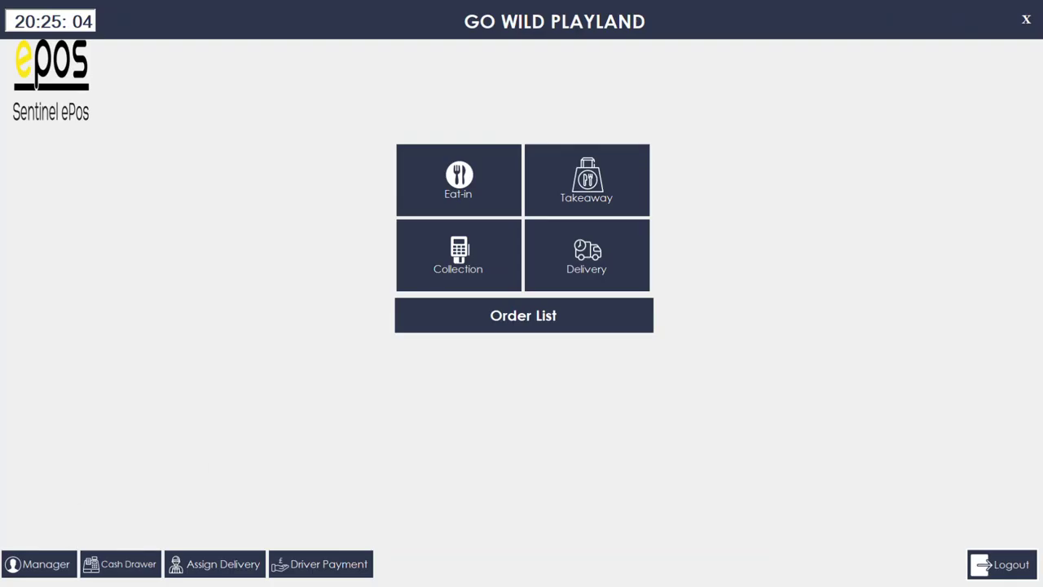
# Add category SUBSLUSH with Select Menu set to Default and save it.
pyautogui.click(37, 563)
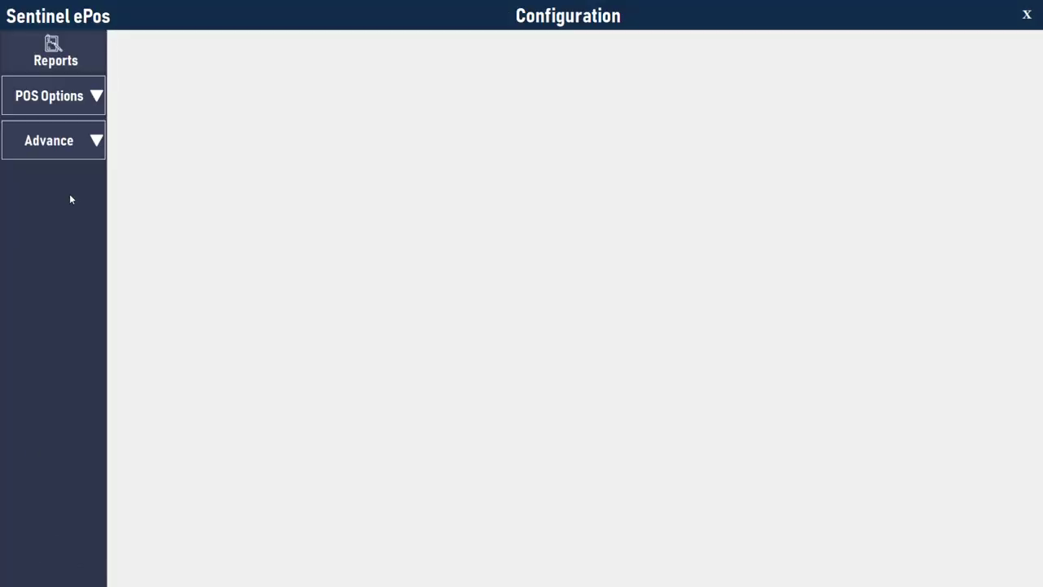
pyautogui.click(82, 110)
pyautogui.click(70, 140)
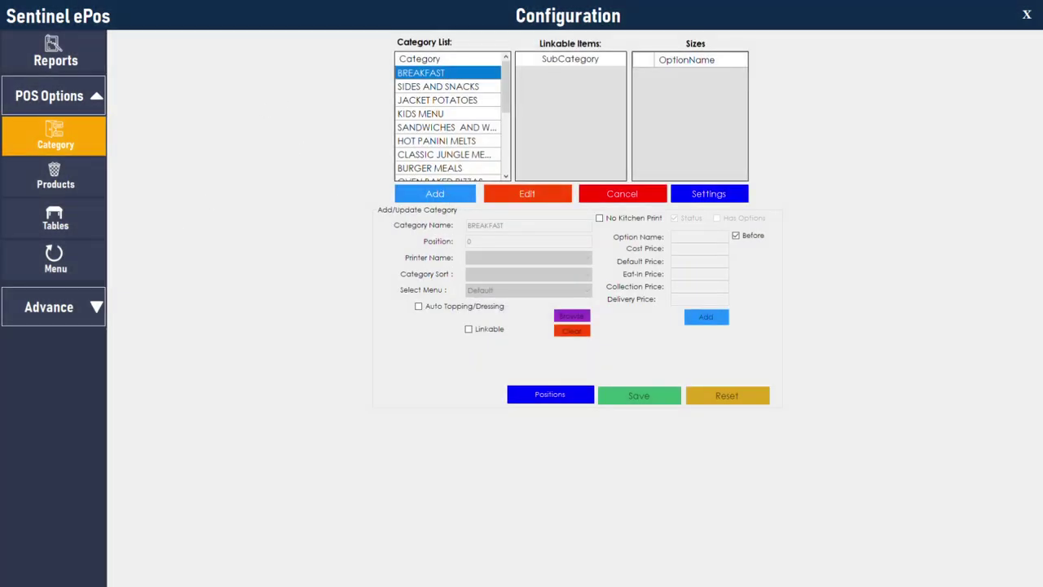
pyautogui.click(446, 198)
pyautogui.click(503, 227)
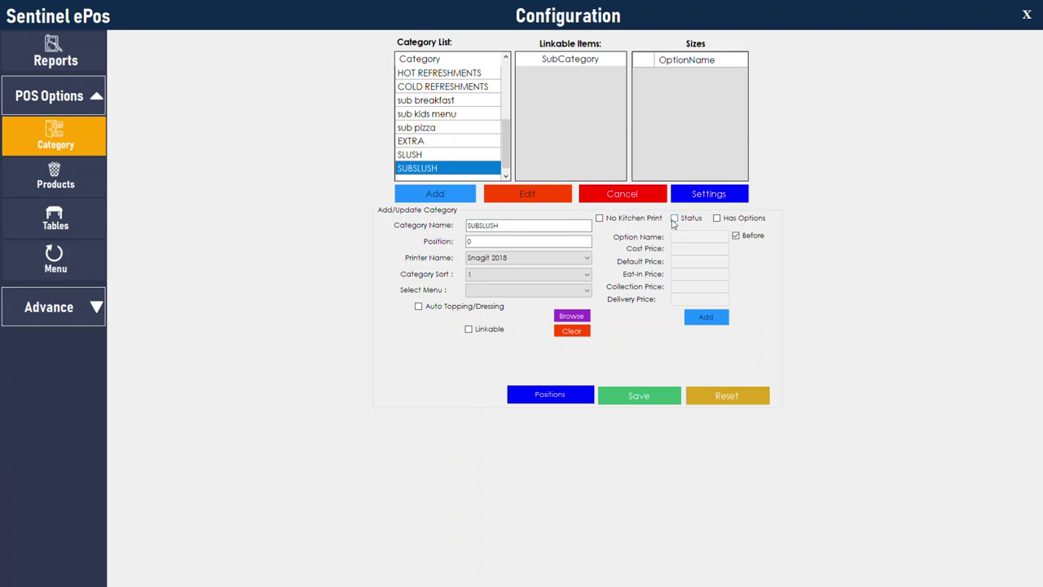
pyautogui.click(489, 290)
pyautogui.click(479, 304)
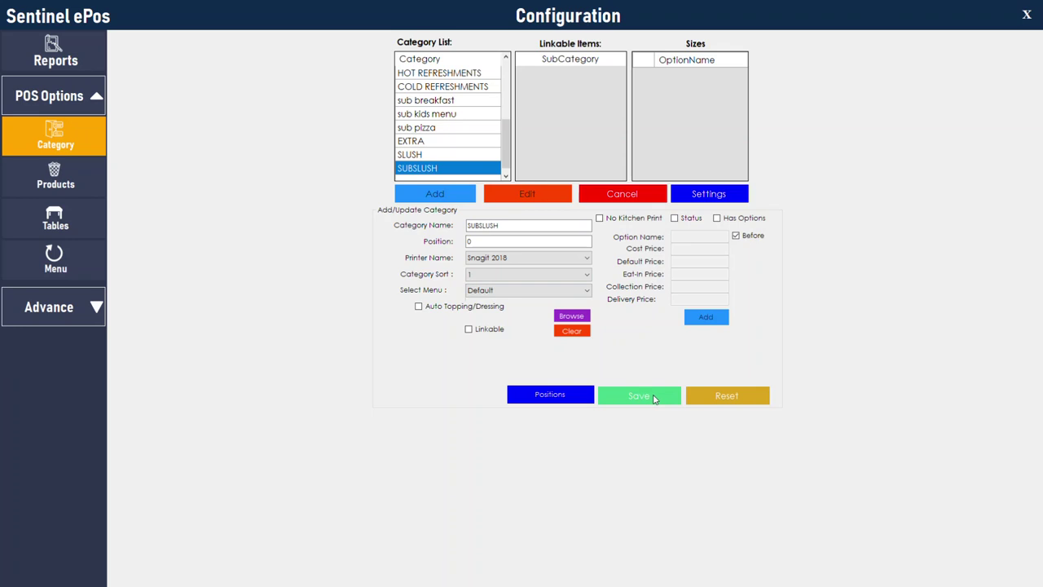
pyautogui.click(654, 397)
pyautogui.click(540, 325)
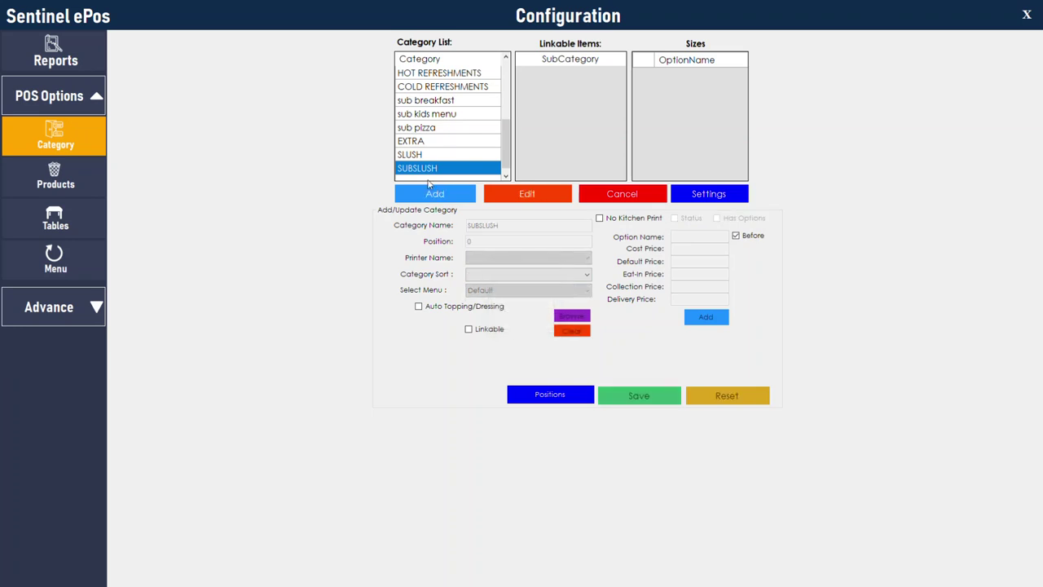
# Add a new product named IN GLASS to the SUBSLUSH category and save it.
pyautogui.click(73, 188)
pyautogui.click(515, 89)
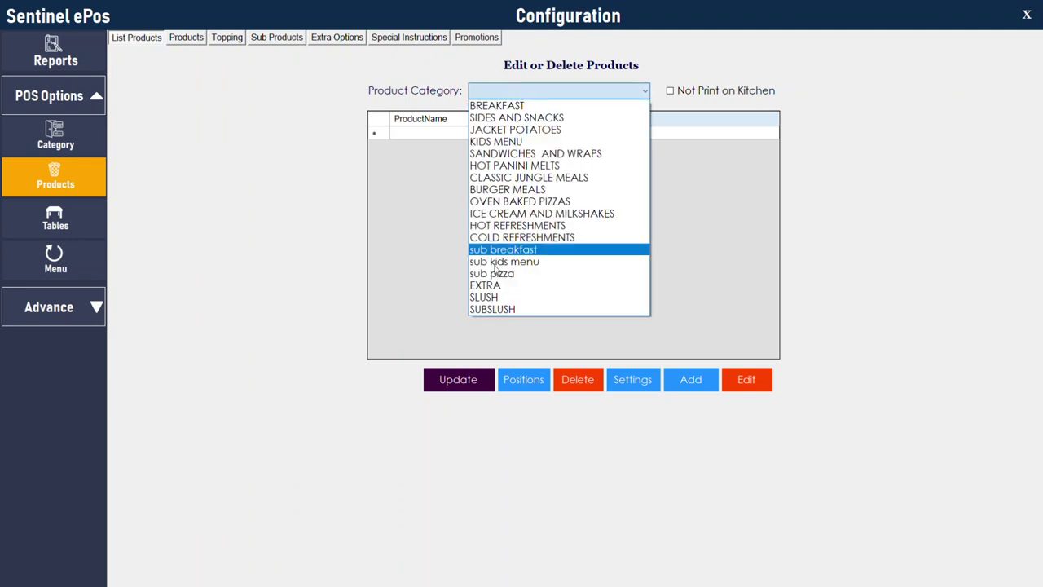
pyautogui.click(503, 313)
pyautogui.click(689, 380)
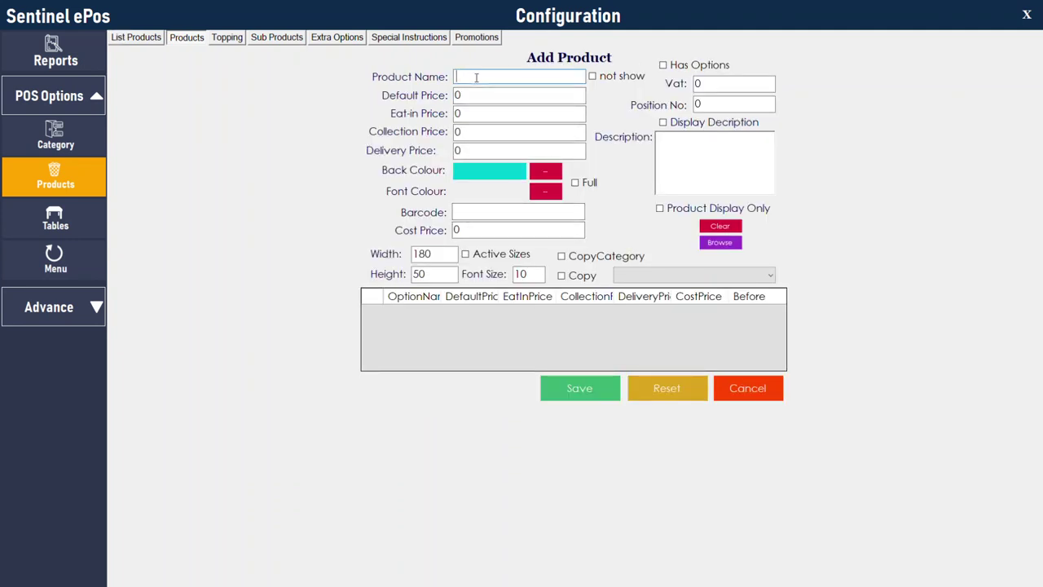
pyautogui.write('GLASS')
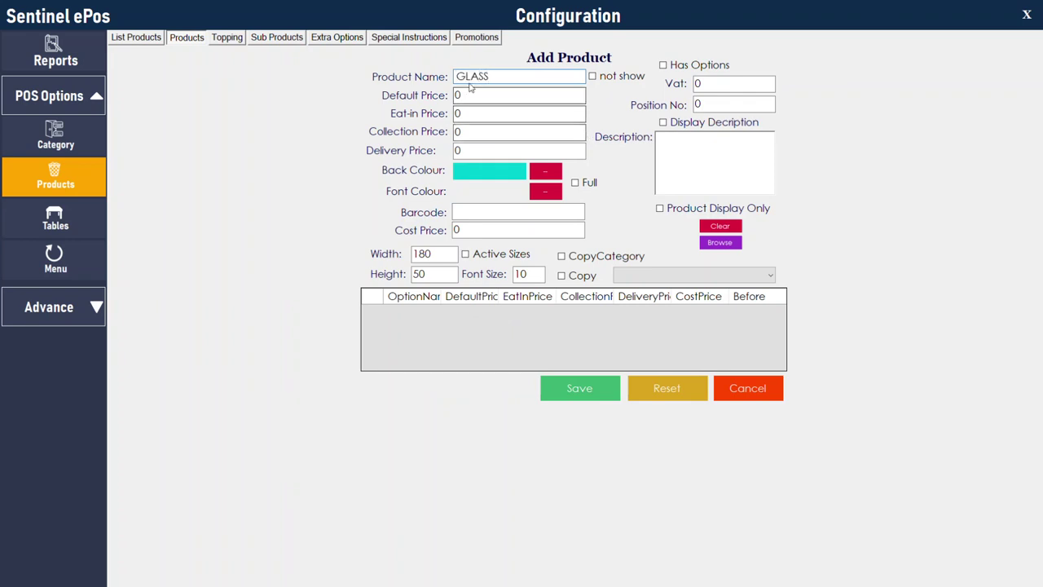
pyautogui.click(463, 74)
pyautogui.write('IN')
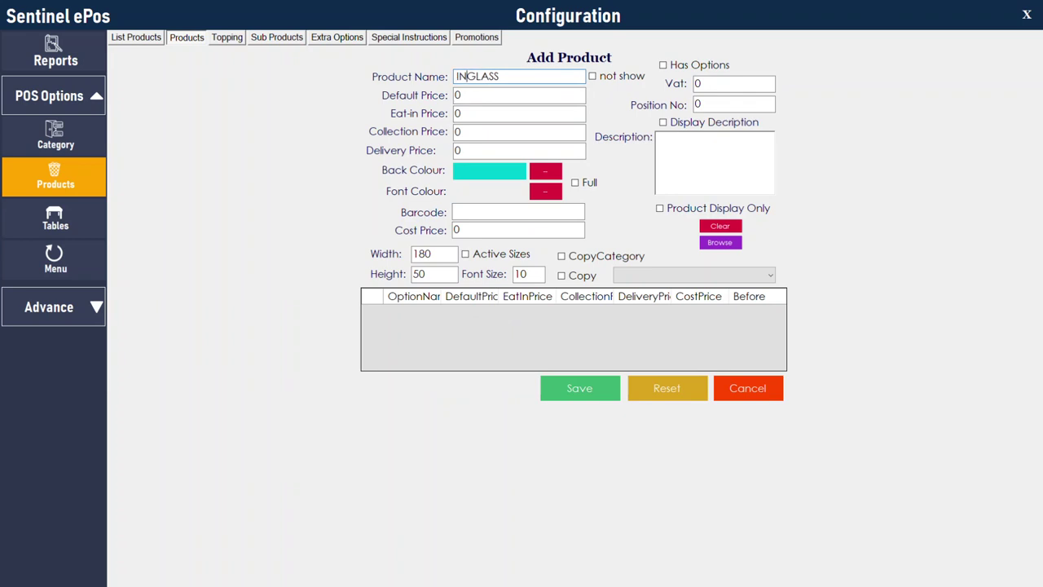
pyautogui.click(605, 390)
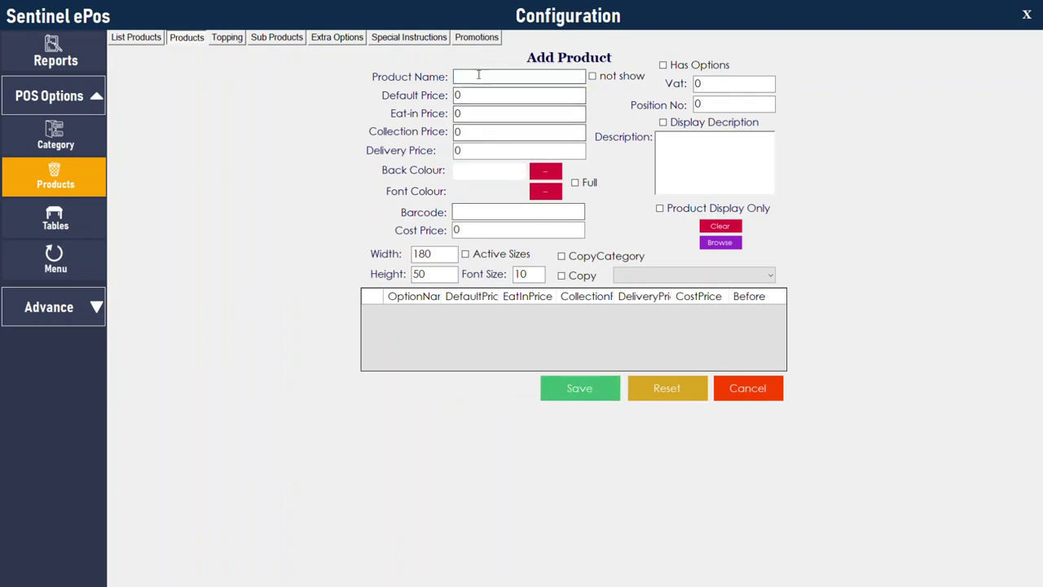
# Save a second SUBSLUSH product named IN BOTTLE, then close configuration.
pyautogui.write('IN BOTTLE')
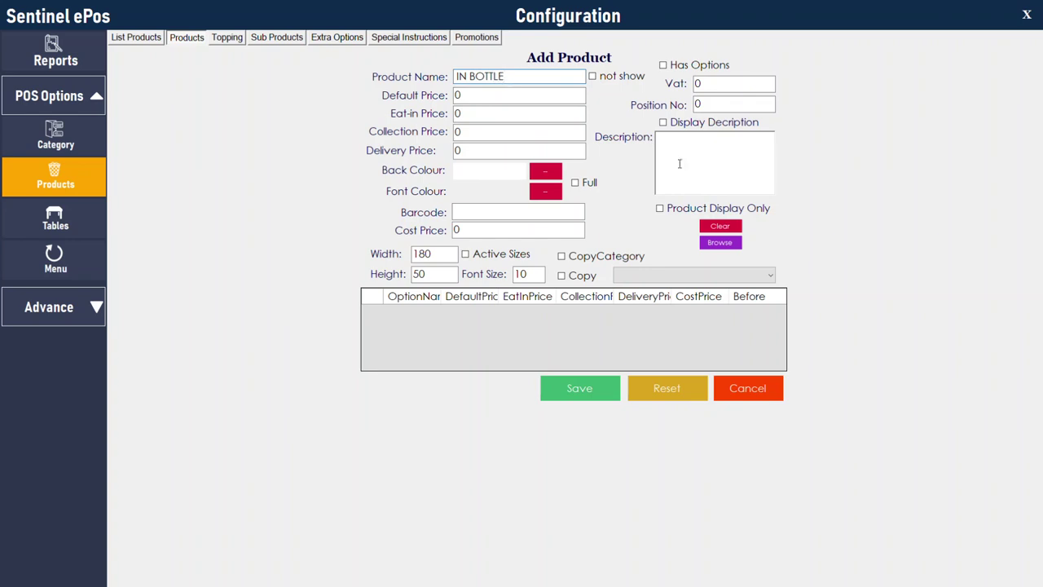
pyautogui.click(610, 388)
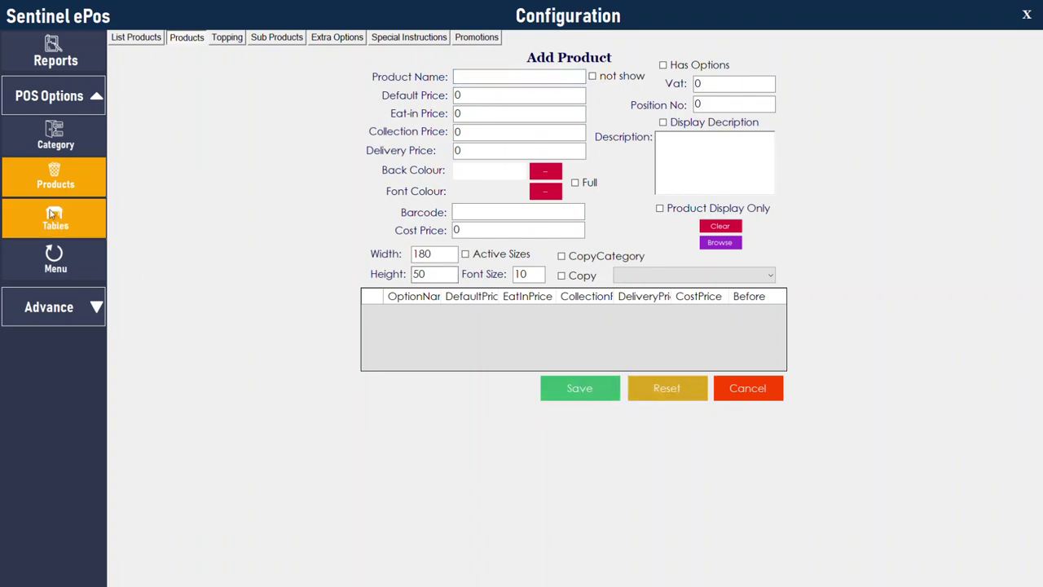
pyautogui.click(60, 184)
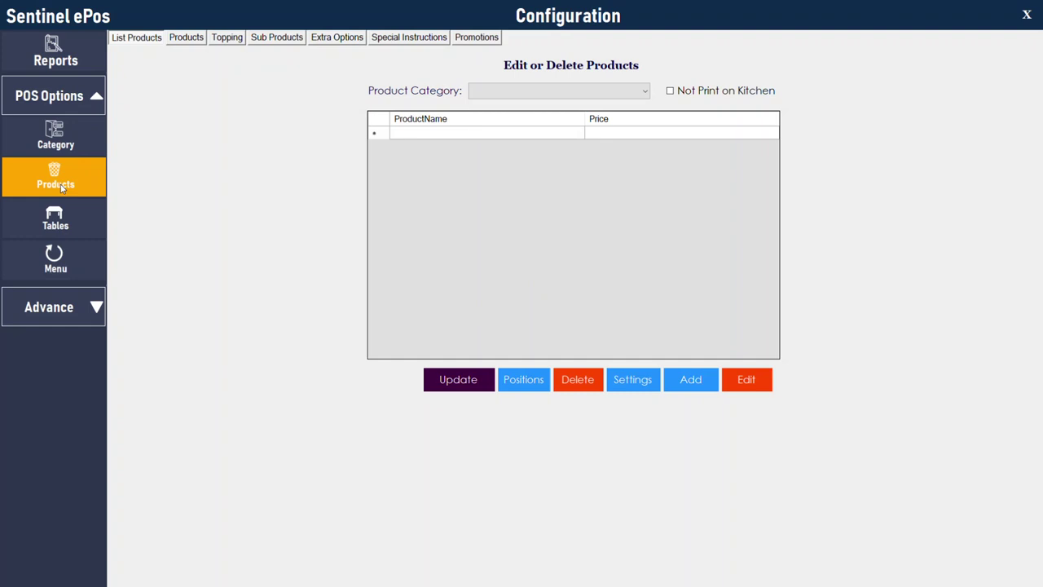
pyautogui.click(1026, 15)
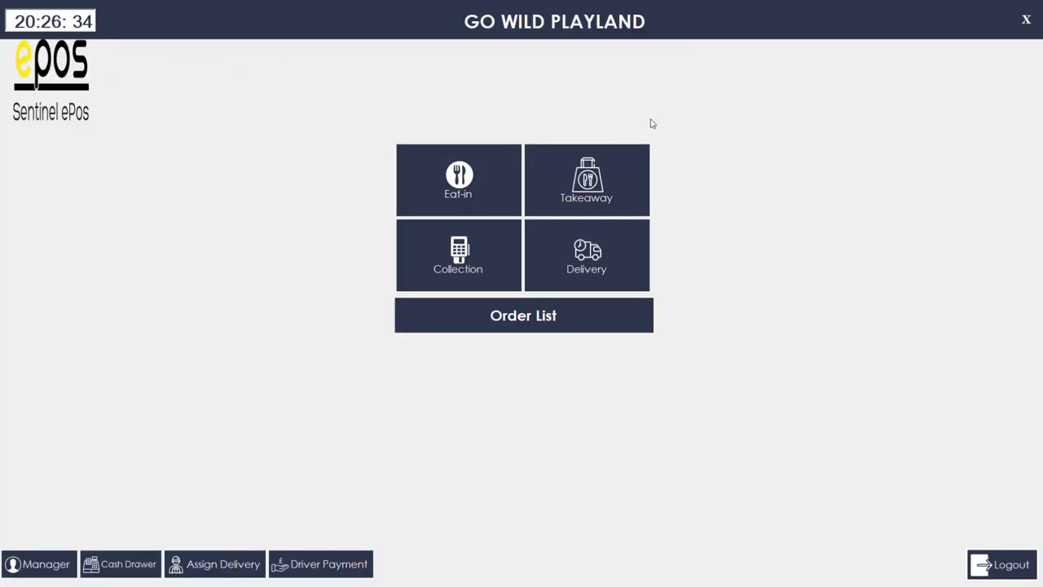
# Start a takeaway order, cancel it, and dismiss the pop-up notification.
pyautogui.click(619, 172)
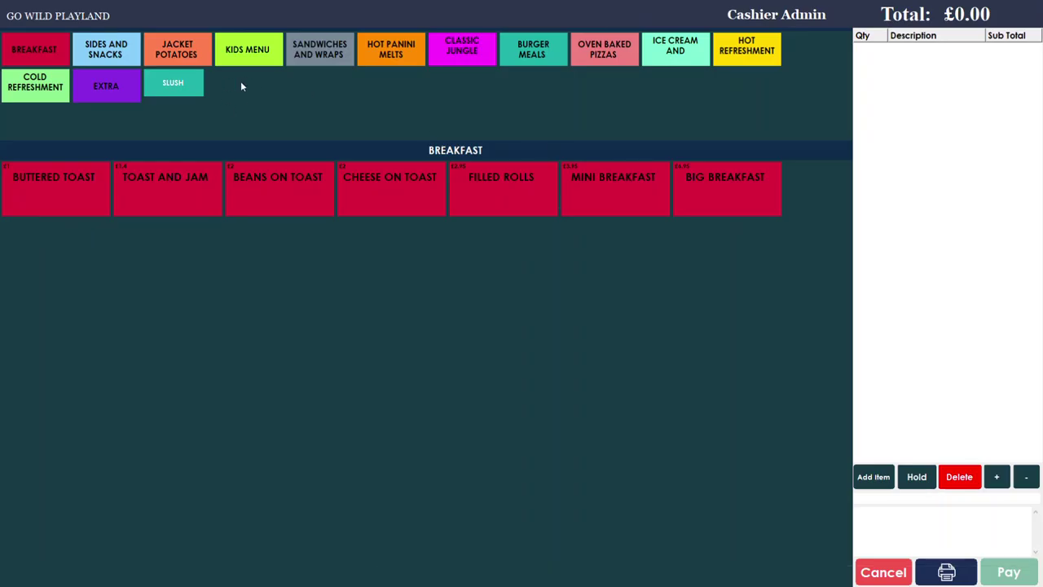
pyautogui.click(883, 572)
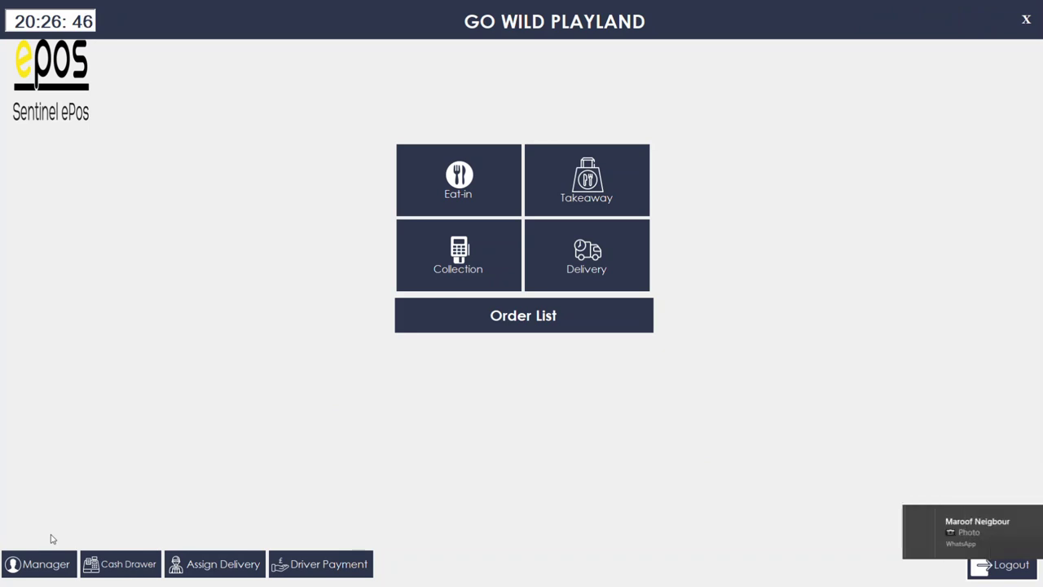
pyautogui.click(1025, 520)
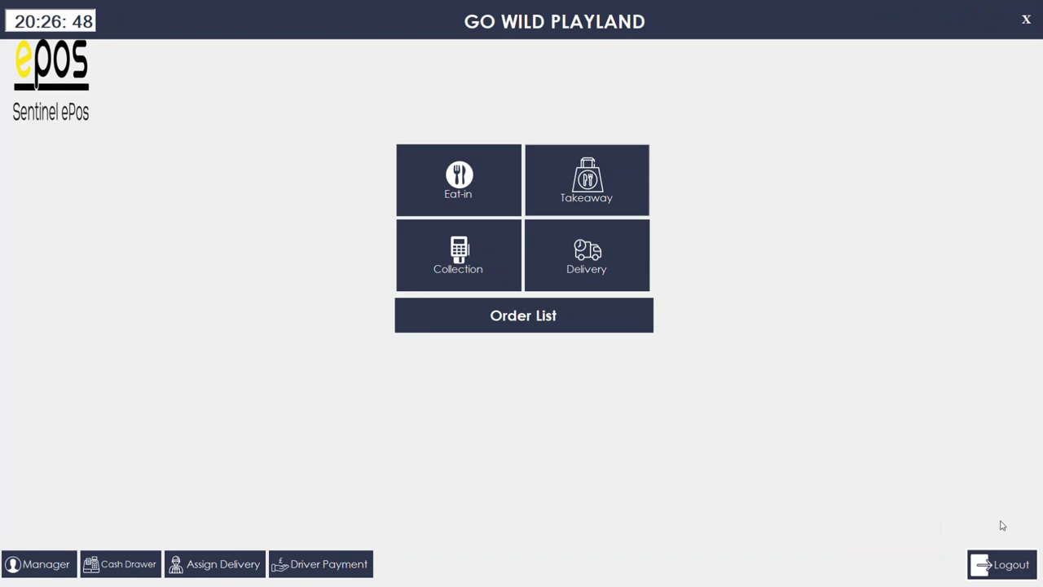
# From Manager, go to POS Options > Products in configuration.
pyautogui.click(44, 567)
pyautogui.click(67, 98)
pyautogui.click(66, 178)
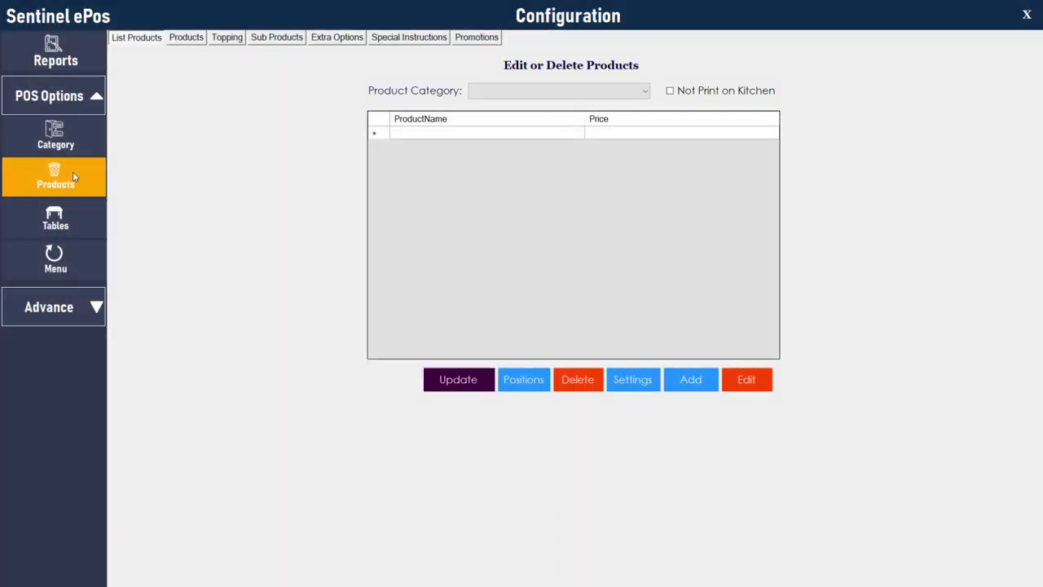
# In Extra Options, pick SLUSH > RED SLUSH > REG and choose sub-category SUBSLUSH.
pyautogui.click(348, 36)
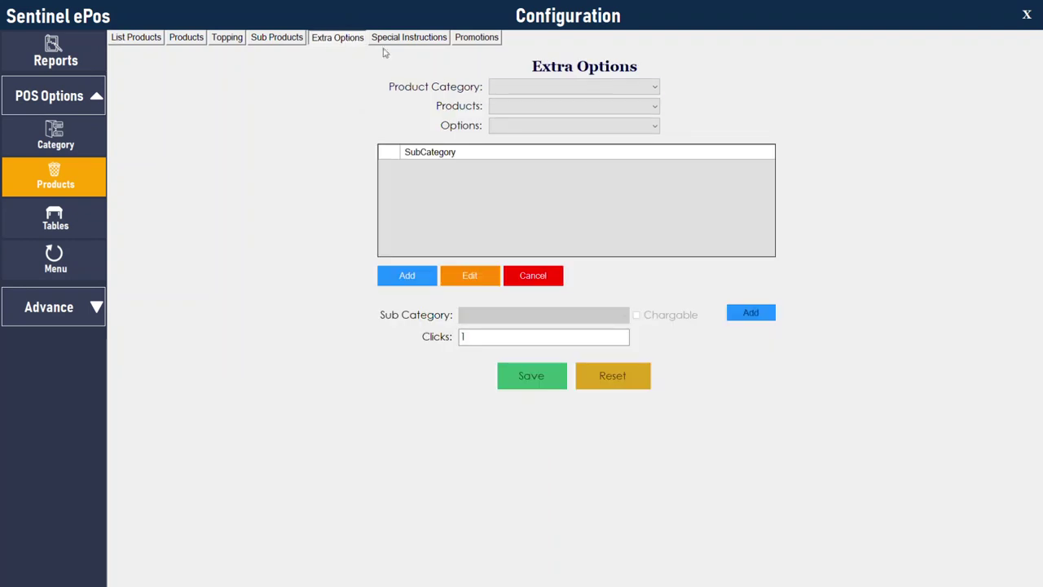
pyautogui.click(561, 90)
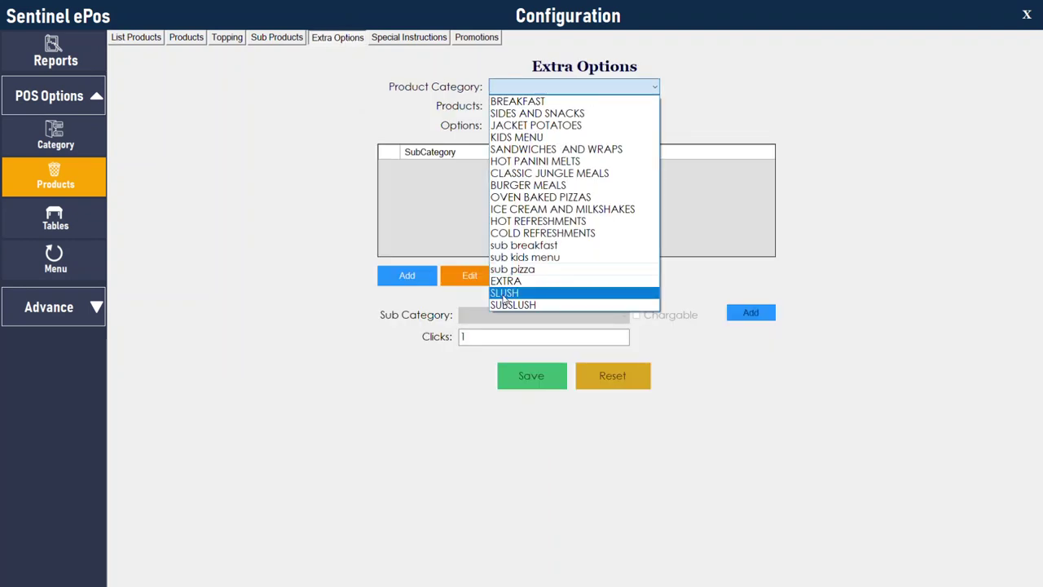
pyautogui.click(506, 298)
pyautogui.click(527, 112)
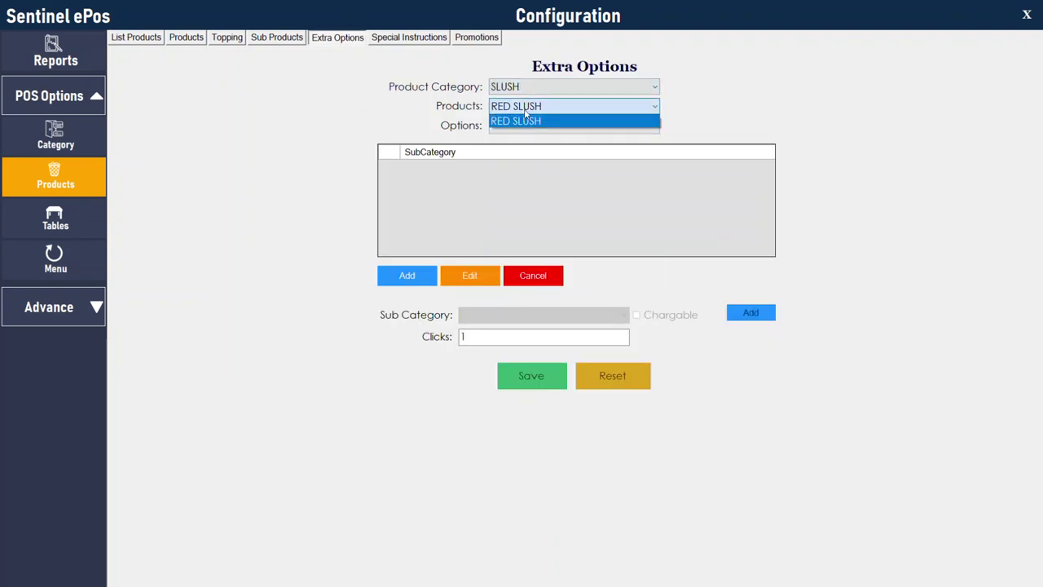
pyautogui.click(525, 123)
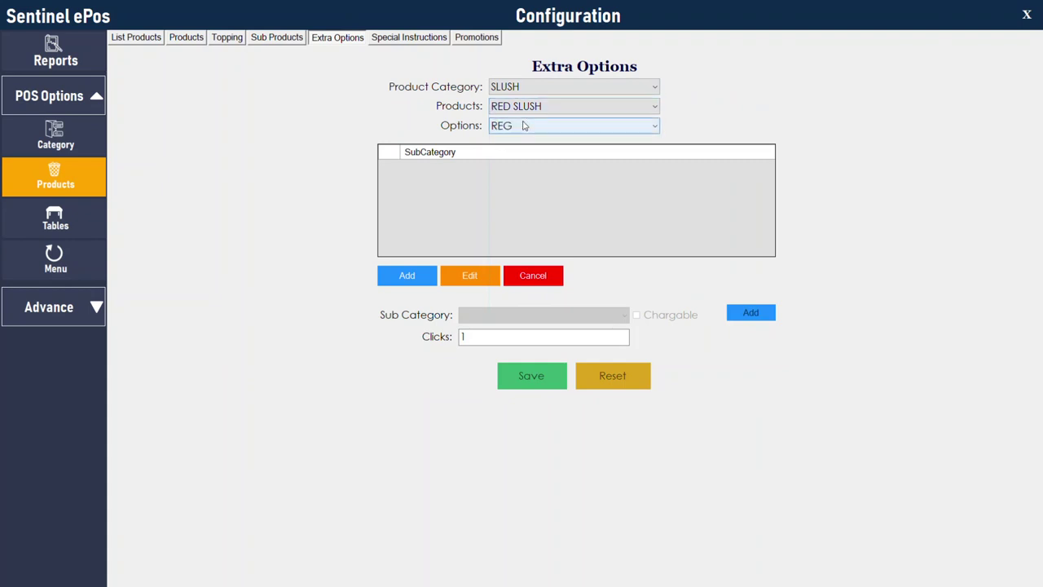
pyautogui.click(509, 127)
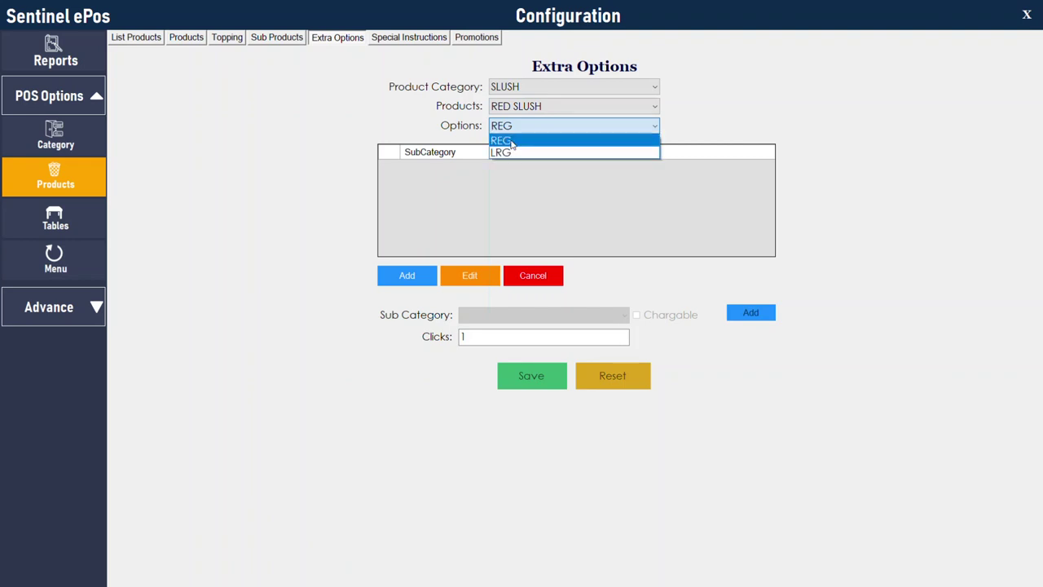
pyautogui.click(512, 144)
pyautogui.click(418, 280)
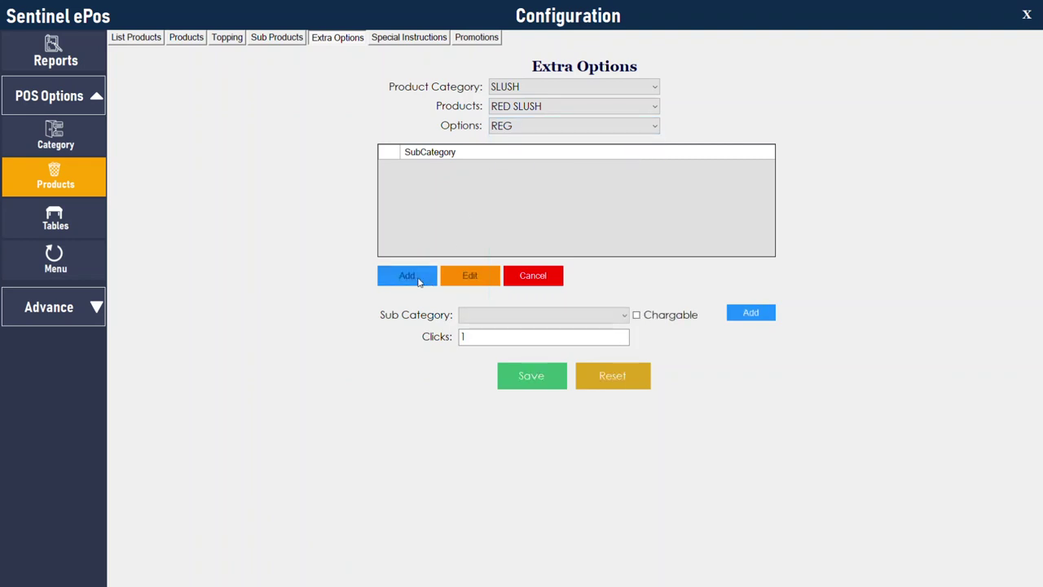
pyautogui.click(487, 317)
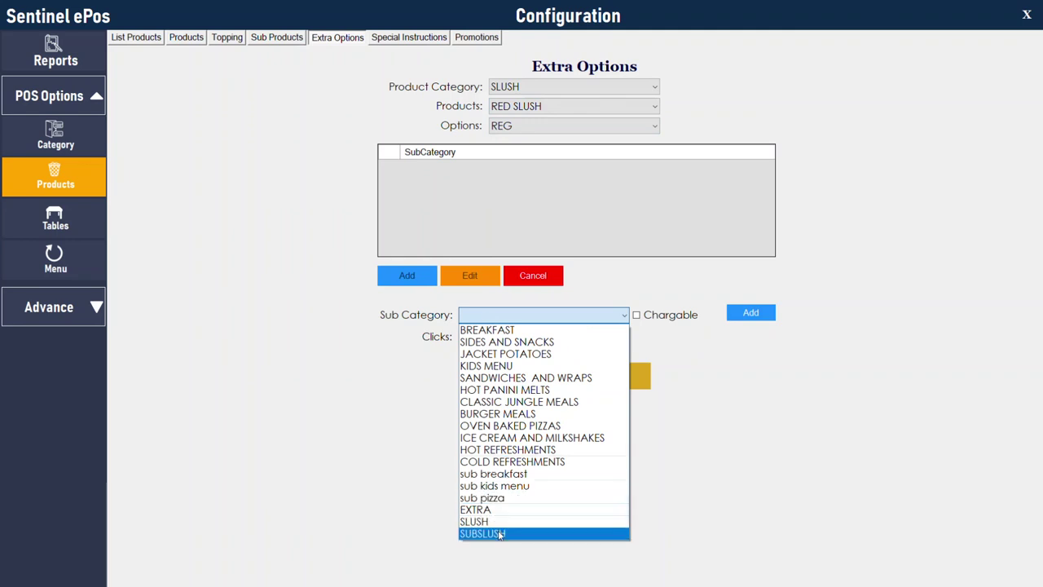
pyautogui.click(499, 534)
# Set clicks to 1, mark it chargeable, and save SUBSLUSH on the REG size.
pyautogui.click(472, 338)
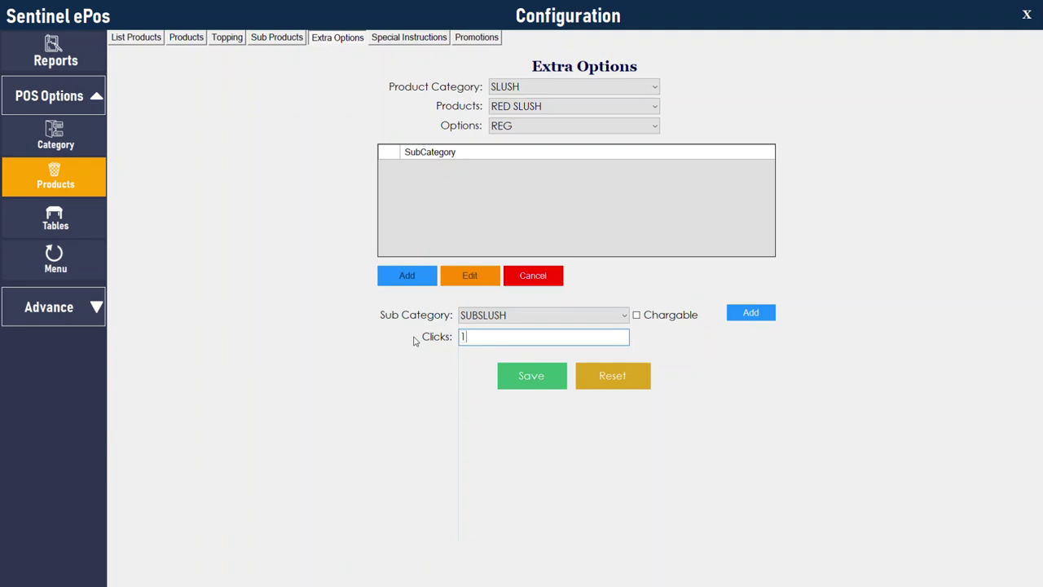
pyautogui.press('BackSpace')
pyautogui.write('3')
pyautogui.press('BackSpace')
pyautogui.write('1')
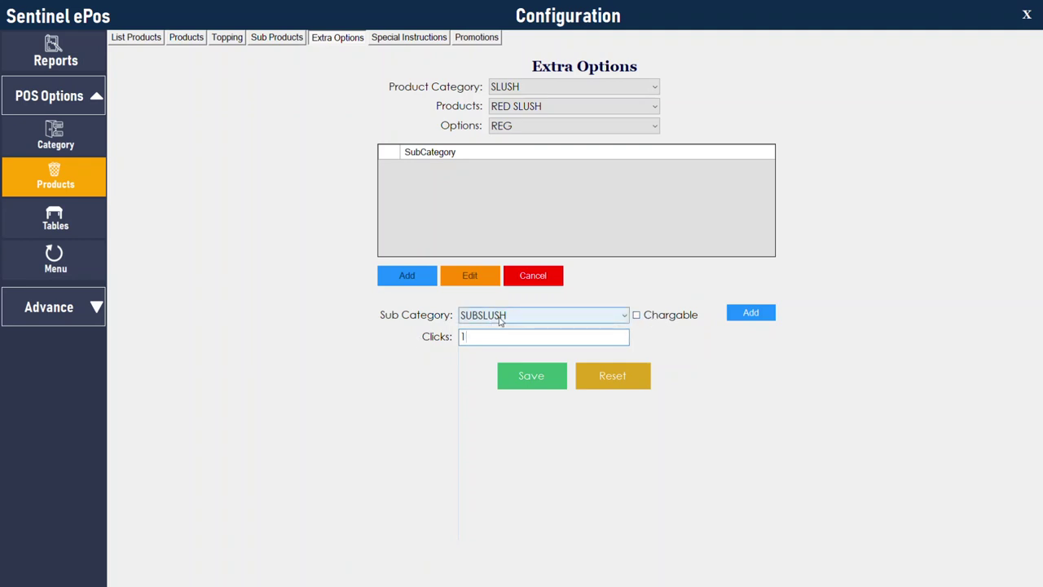
pyautogui.click(647, 320)
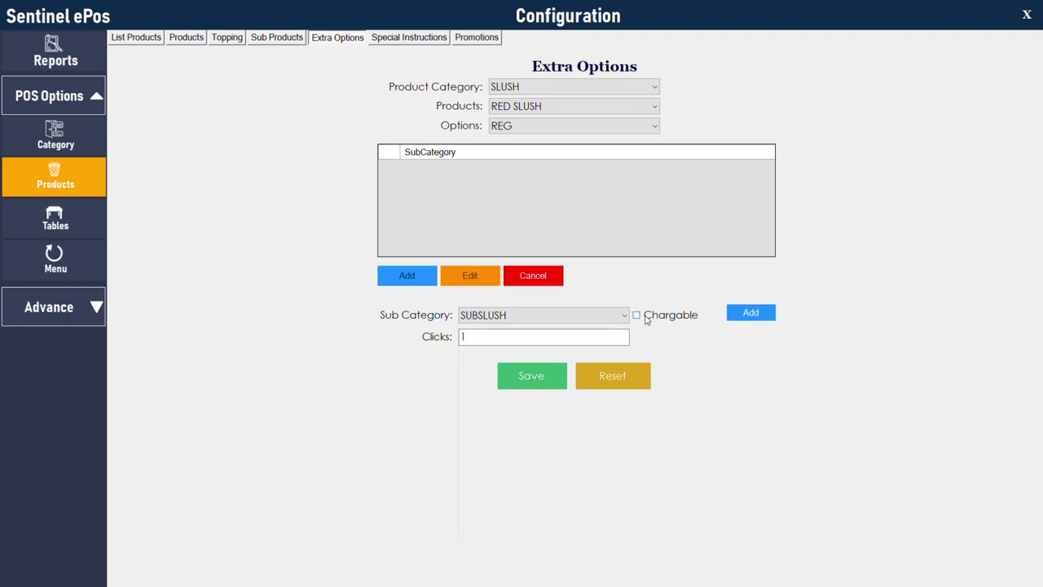
pyautogui.click(740, 318)
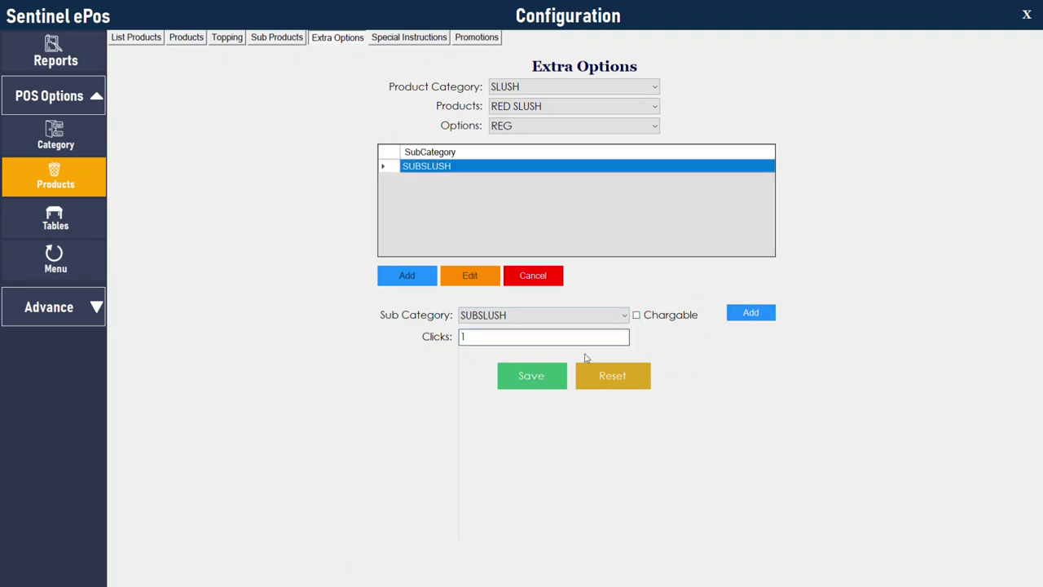
pyautogui.click(549, 384)
pyautogui.click(522, 319)
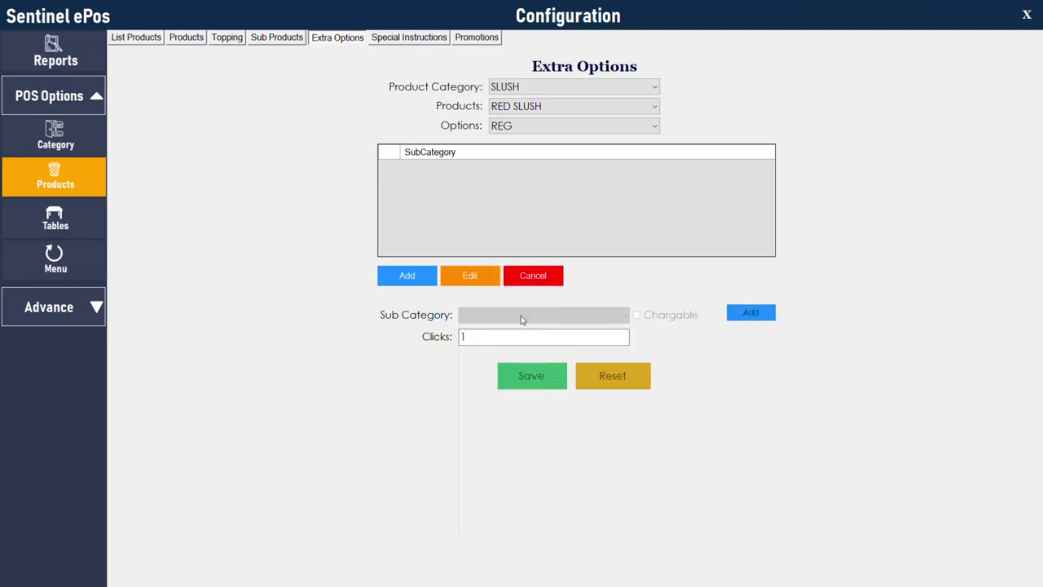
# Attach and save SUBSLUSH on the LRG size, then close configuration.
pyautogui.click(521, 129)
pyautogui.click(526, 152)
pyautogui.click(412, 277)
pyautogui.click(563, 318)
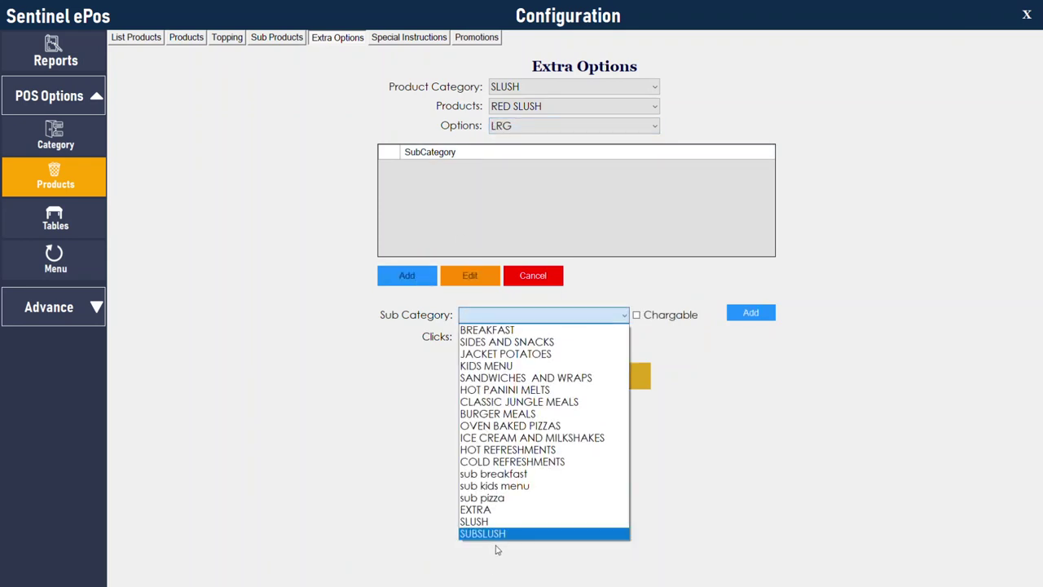
pyautogui.click(497, 534)
pyautogui.click(737, 317)
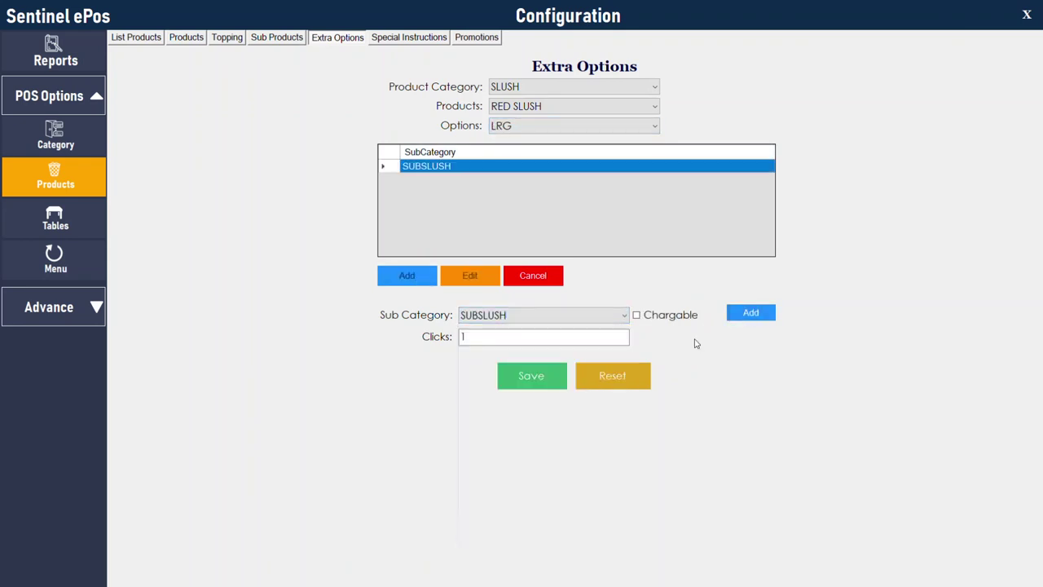
pyautogui.click(543, 389)
pyautogui.click(533, 324)
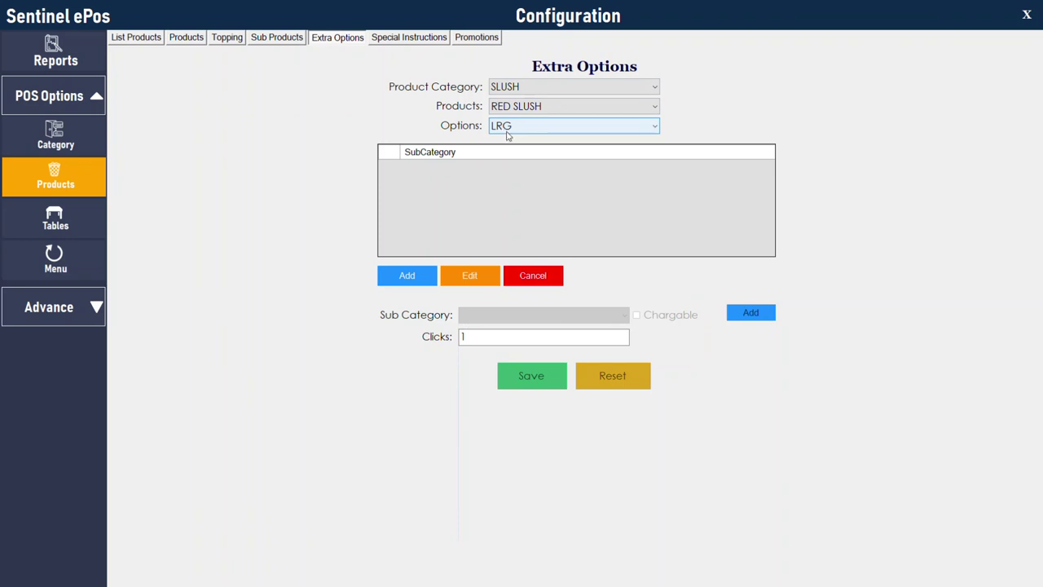
pyautogui.click(1023, 16)
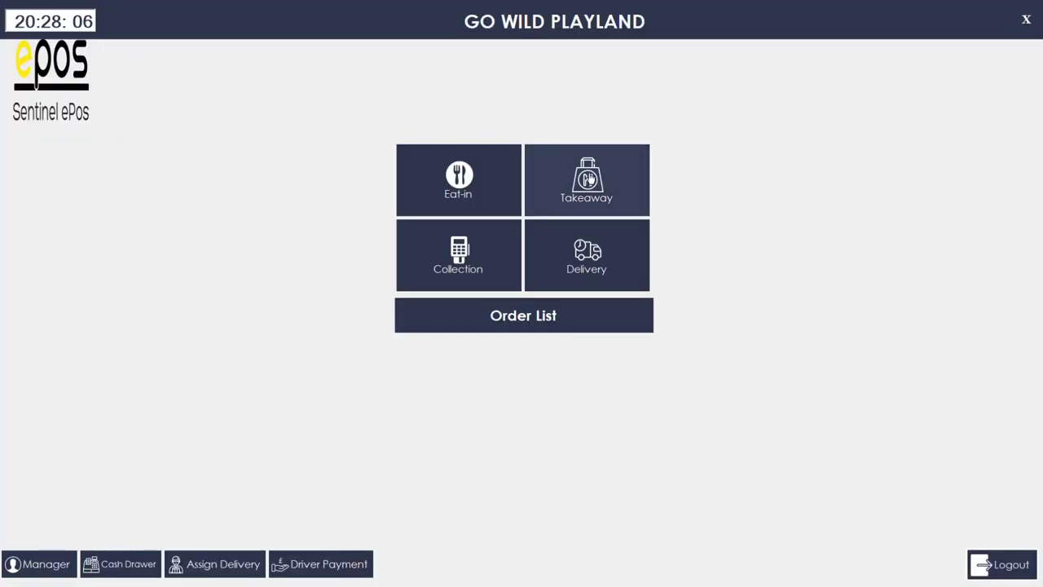
# Ring up a takeaway REG RED SLUSH with the IN BOTTLE option for £0.90.
pyautogui.click(588, 179)
pyautogui.click(173, 88)
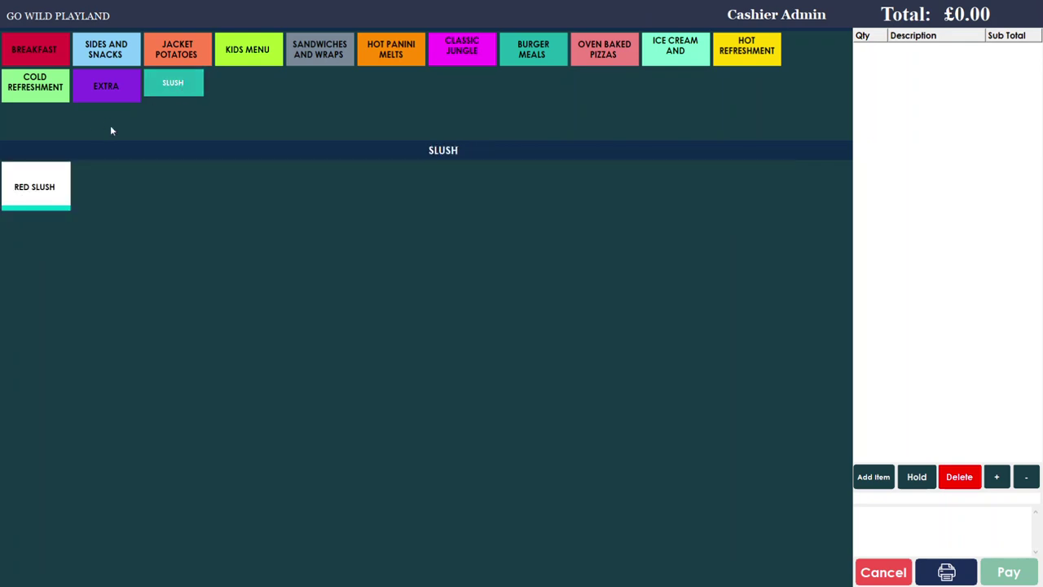
pyautogui.click(25, 203)
pyautogui.click(458, 198)
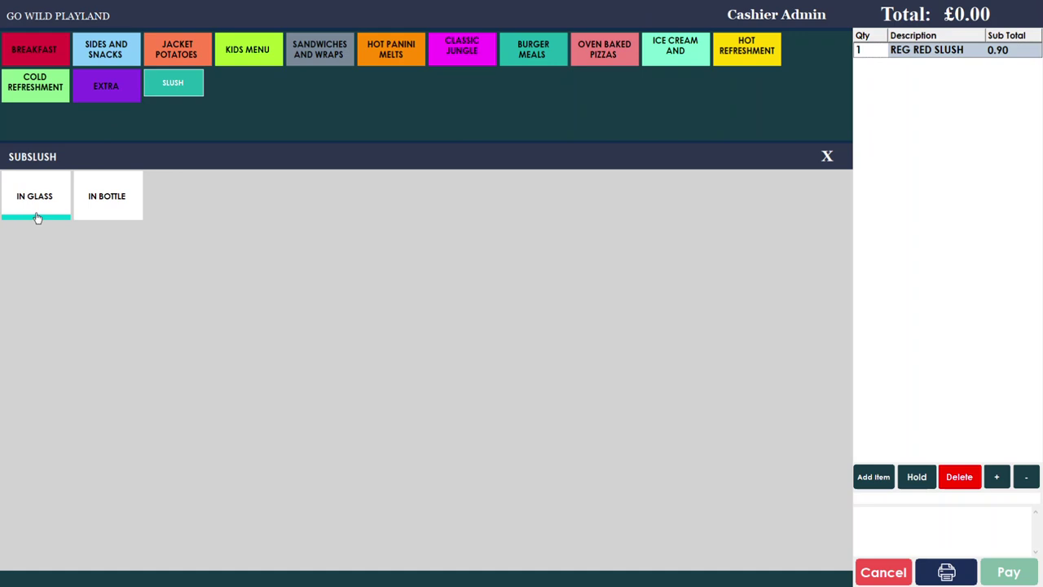
pyautogui.click(116, 207)
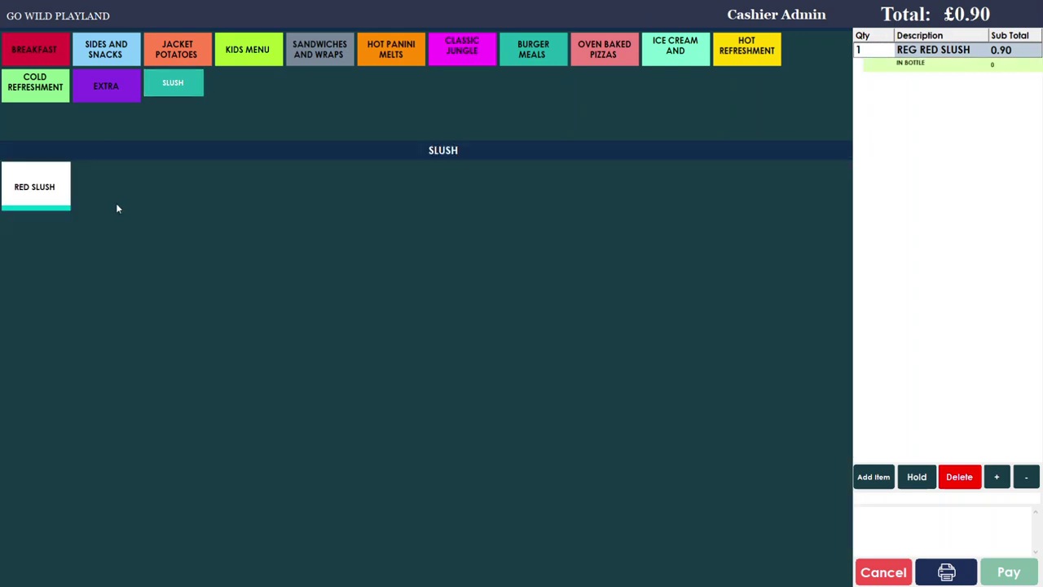
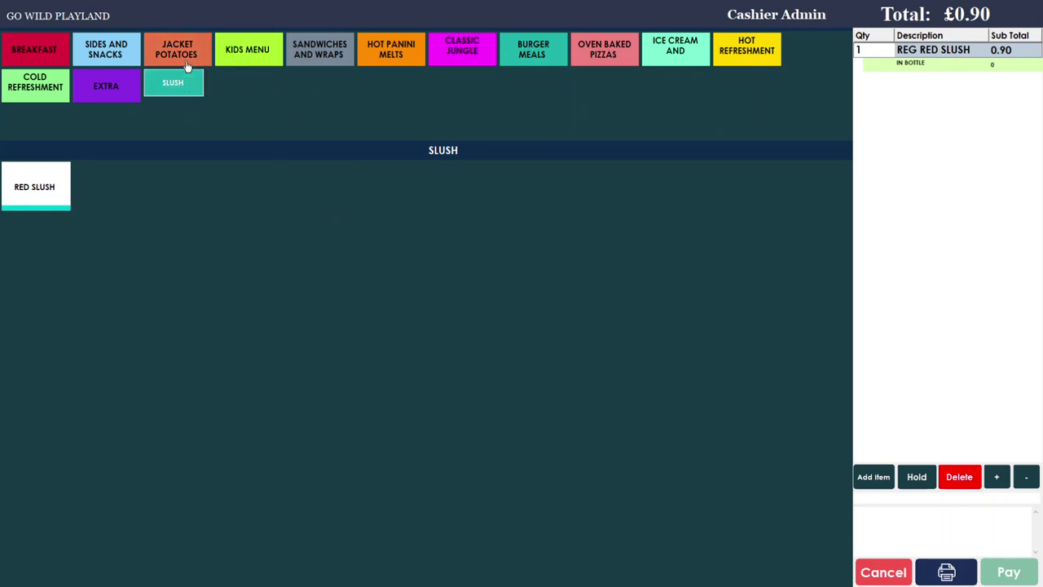
# View the Sides and Snacks products, then cancel the slush order back to the home screen.
pyautogui.click(117, 53)
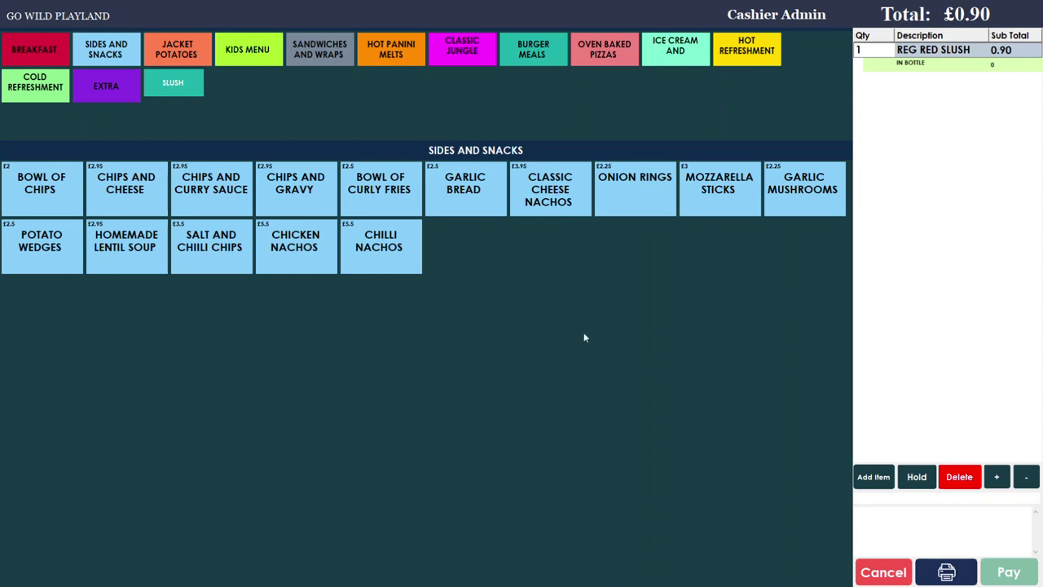
pyautogui.click(884, 570)
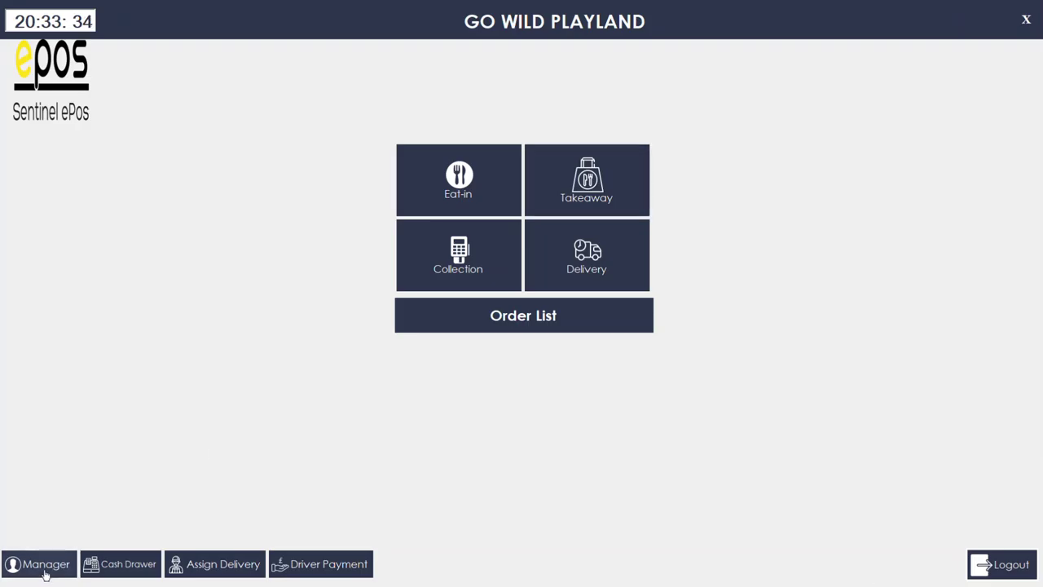
# Bring up the BREAKFAST product list under Manager's POS Options > Products.
pyautogui.click(38, 568)
pyautogui.click(85, 99)
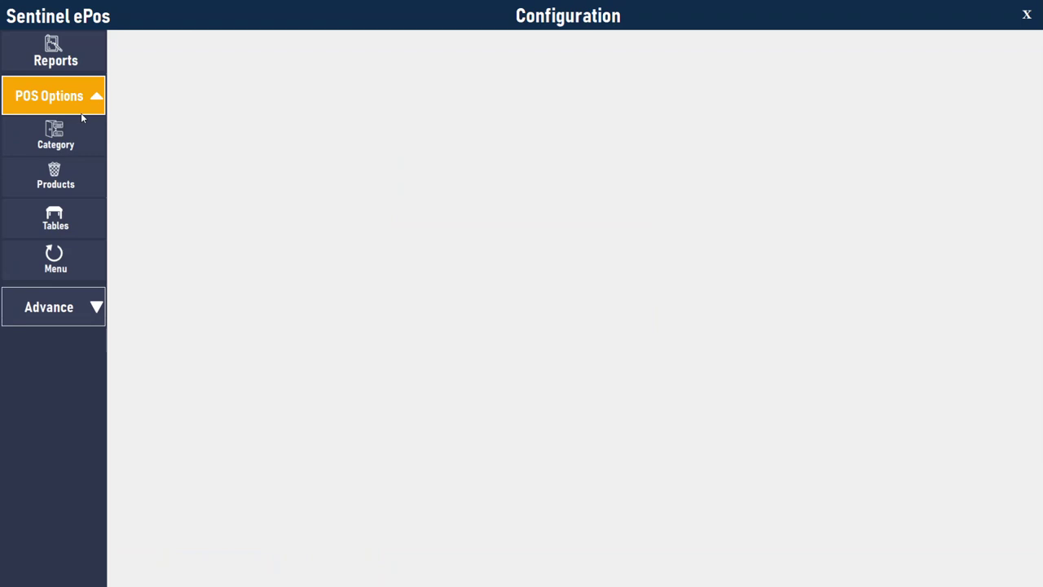
pyautogui.click(73, 174)
pyautogui.click(507, 91)
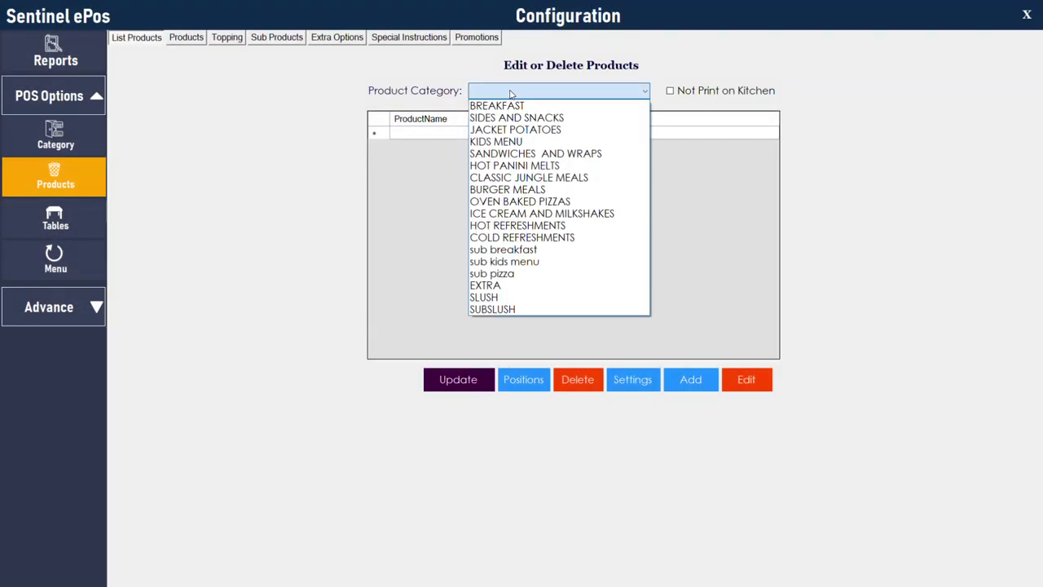
pyautogui.click(513, 107)
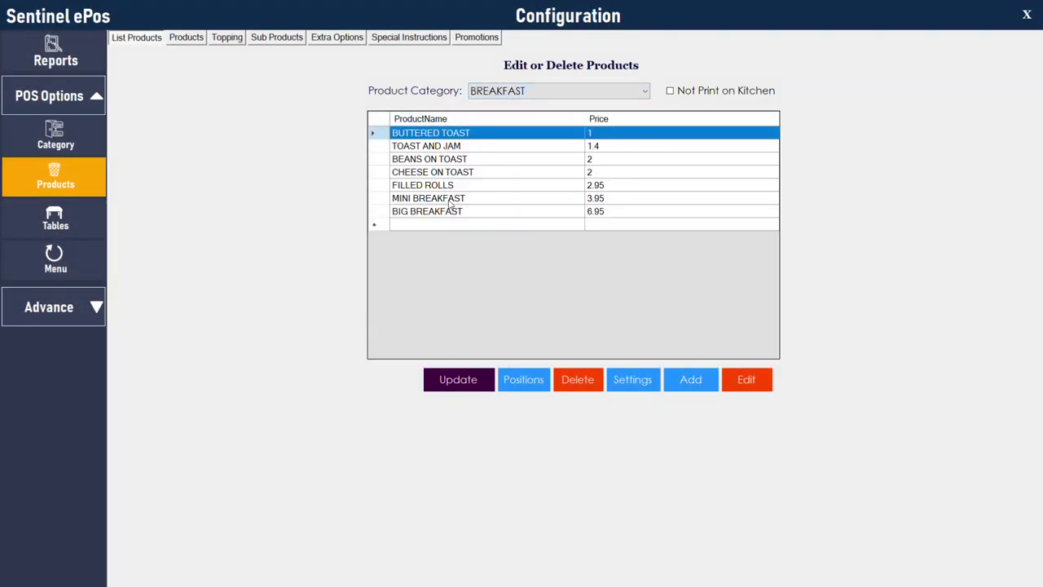
# Turn off Full Back Color for all product buttons, save, and exit to a takeaway sale.
pyautogui.click(632, 379)
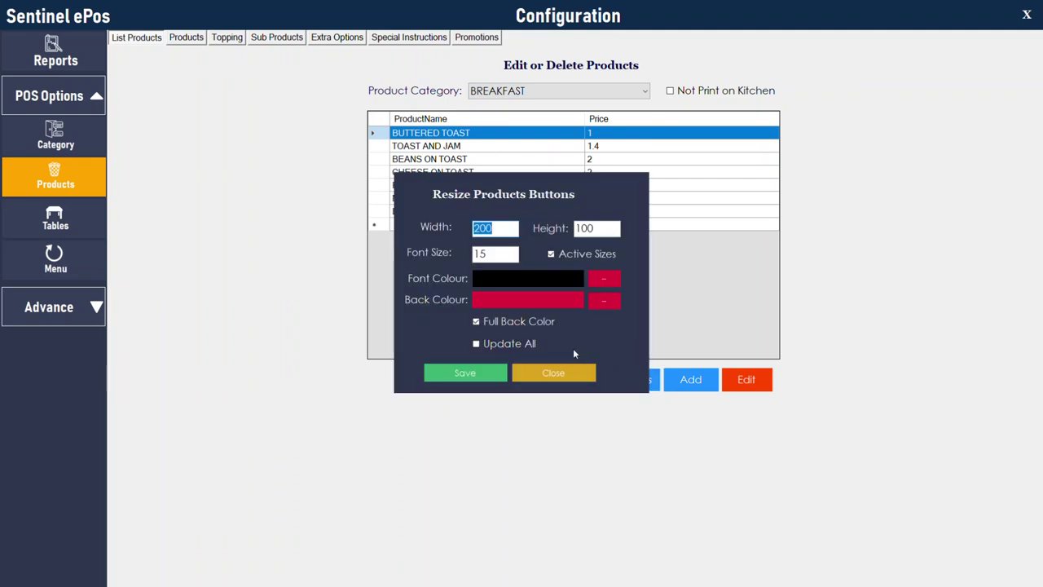
pyautogui.click(489, 325)
pyautogui.click(477, 343)
pyautogui.moveTo(509, 229); pyautogui.dragTo(434, 230)
pyautogui.click(499, 374)
pyautogui.click(526, 319)
pyautogui.click(554, 373)
pyautogui.click(1027, 16)
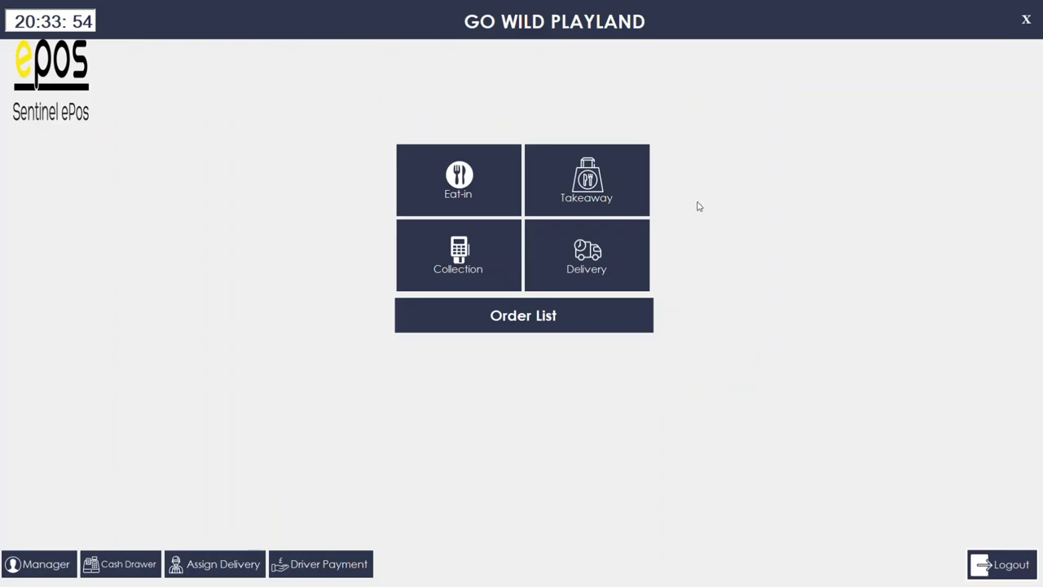
pyautogui.click(617, 203)
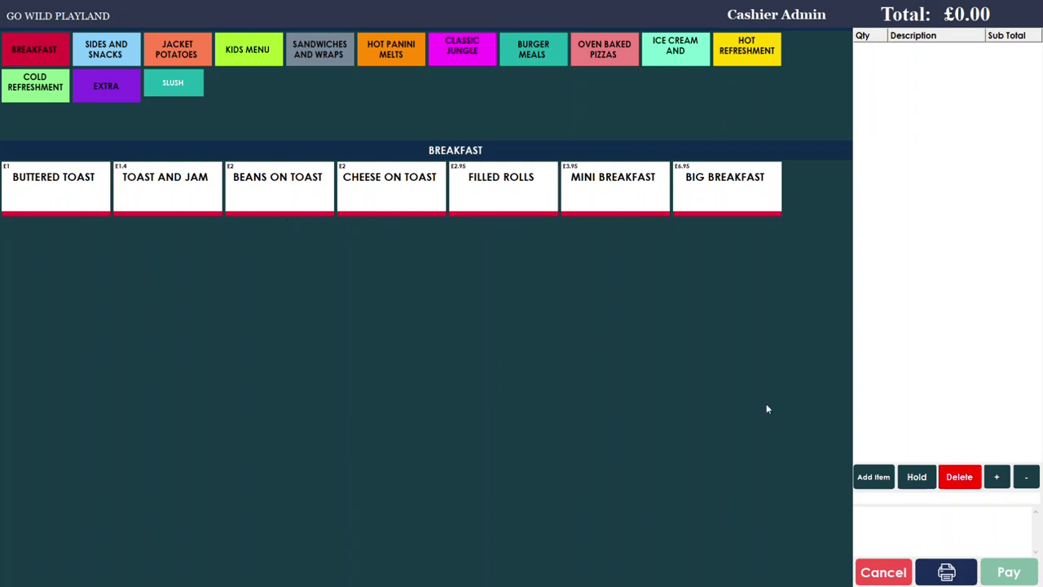
pyautogui.click(883, 572)
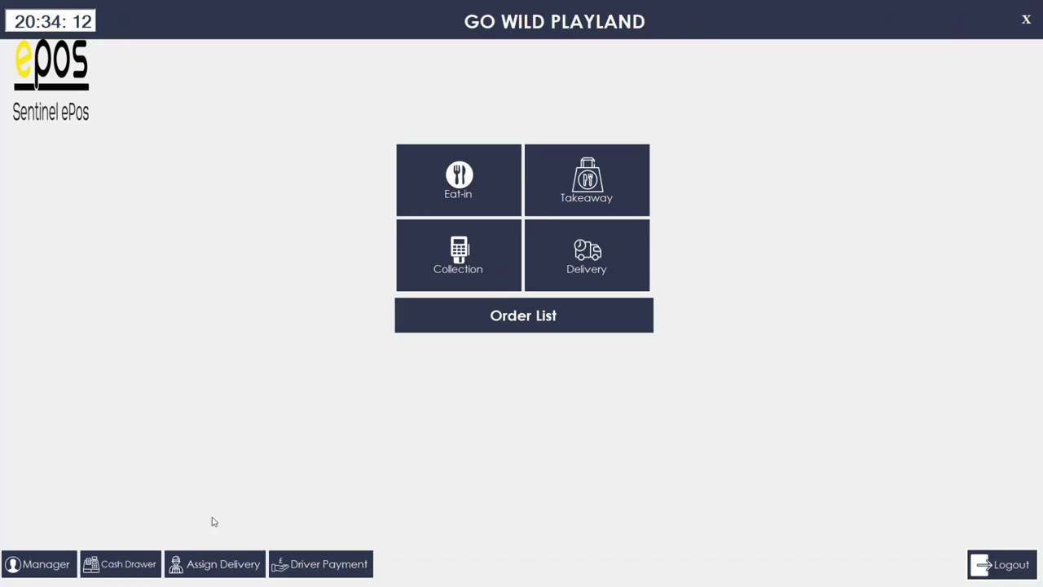
# Open the BREAKFAST products and glance at the button colour settings without changing them.
pyautogui.click(47, 571)
pyautogui.click(69, 140)
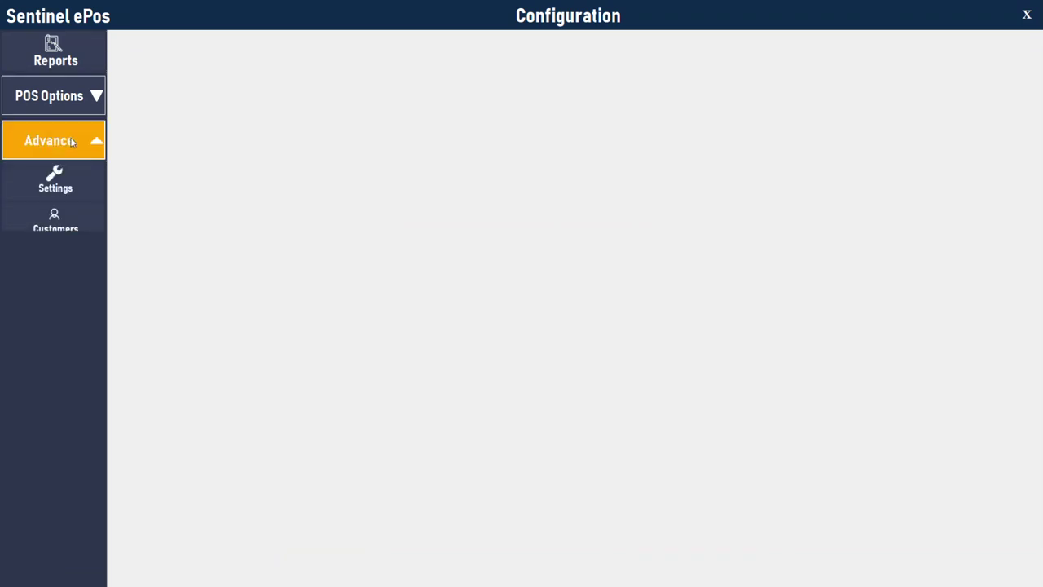
pyautogui.click(72, 148)
pyautogui.click(82, 98)
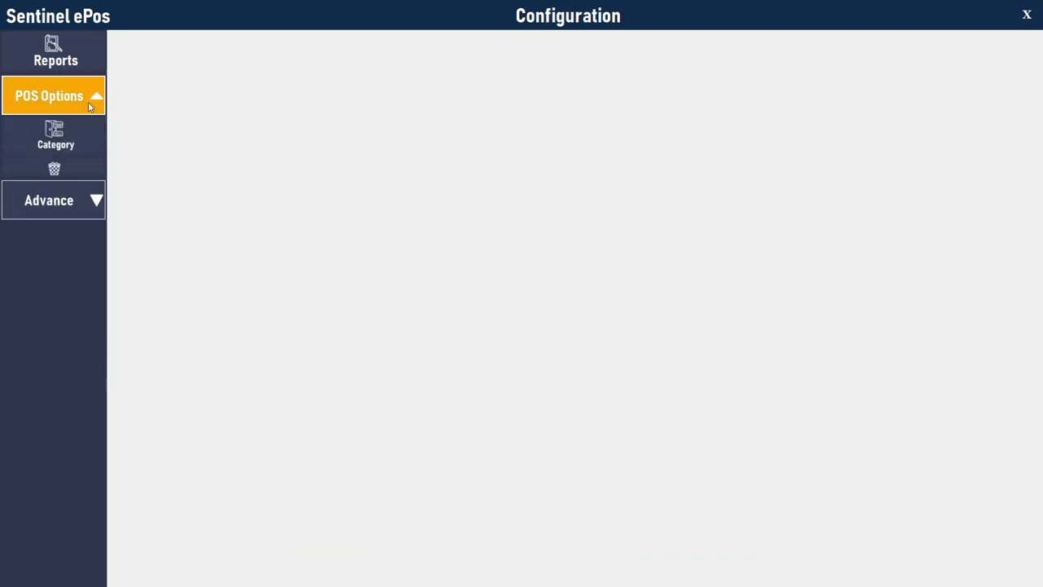
pyautogui.click(74, 177)
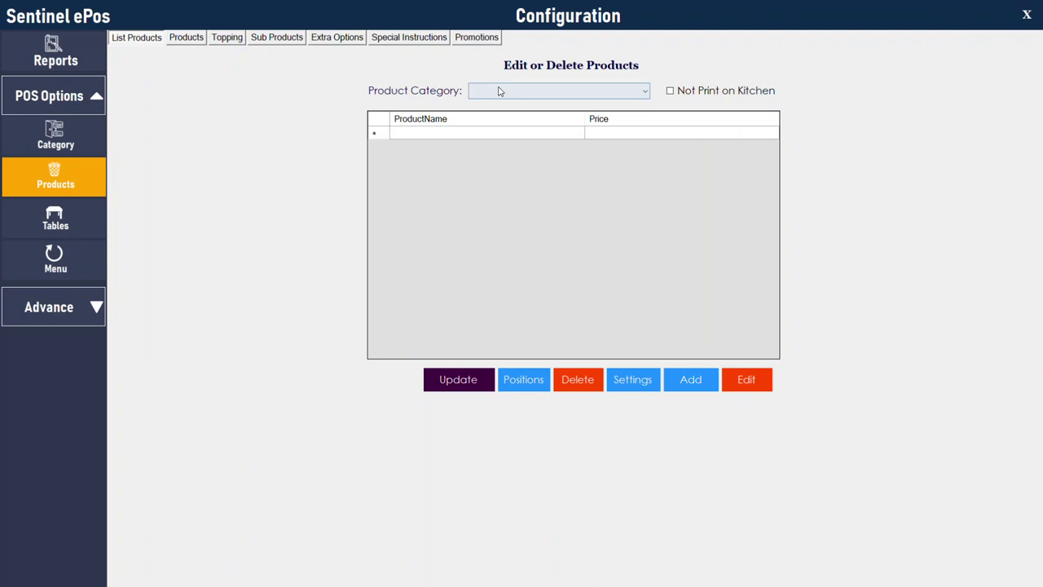
pyautogui.click(504, 91)
pyautogui.click(499, 105)
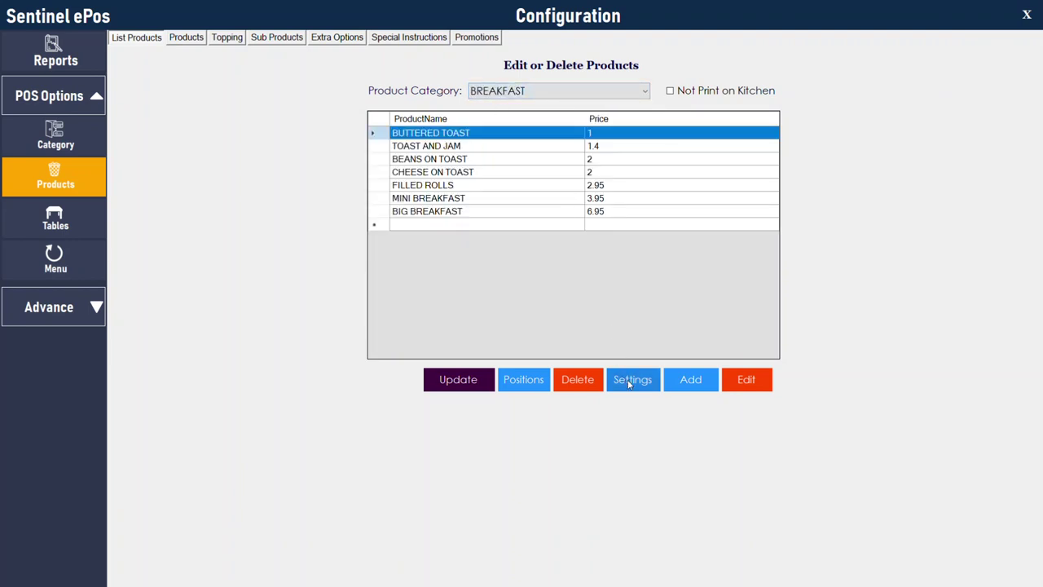
pyautogui.click(632, 379)
pyautogui.click(605, 301)
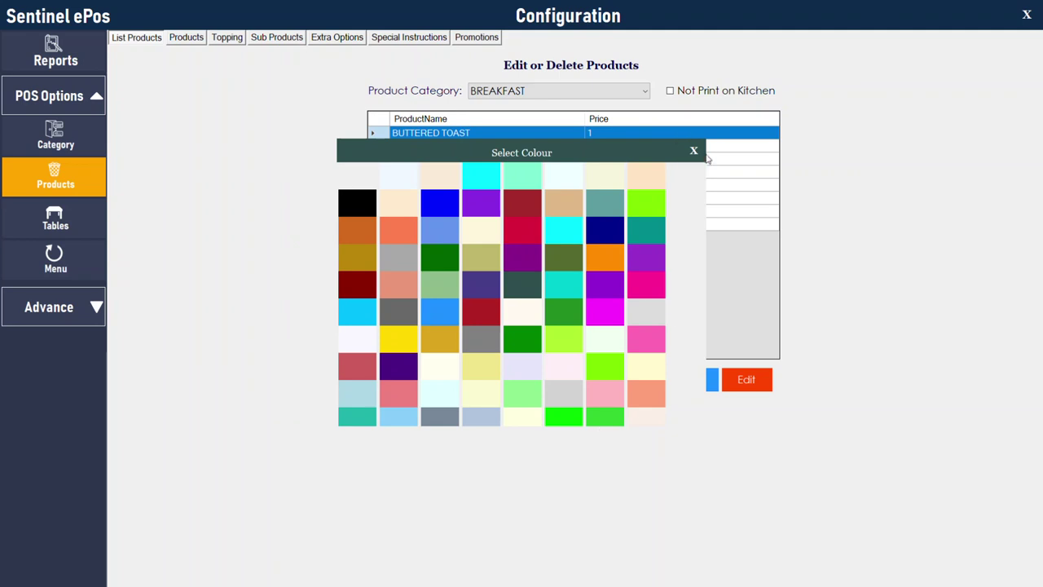
pyautogui.click(692, 150)
pyautogui.click(565, 375)
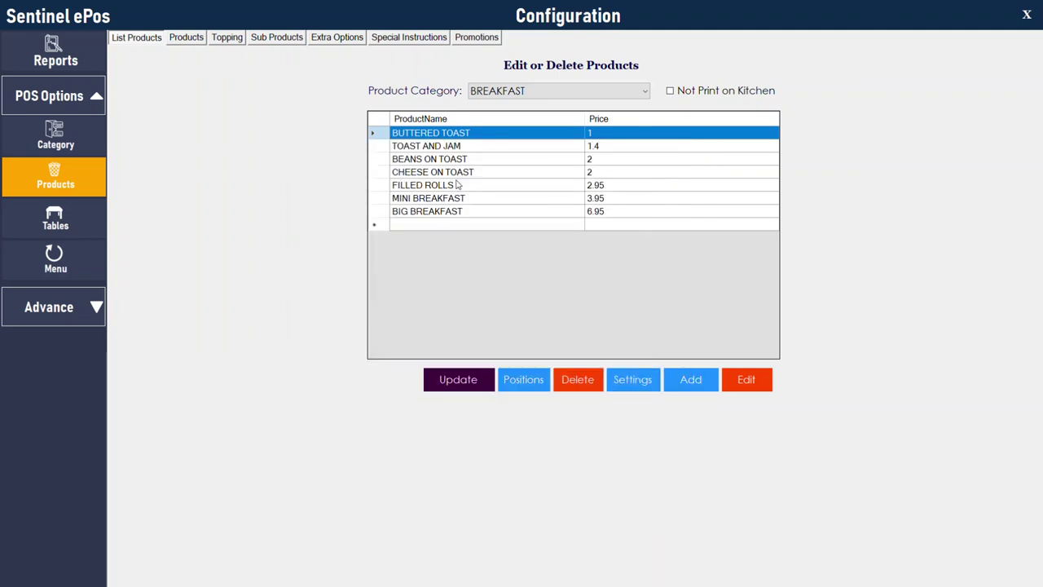
# Set the CHEESE ON TOAST button background to green, save, and close configuration.
pyautogui.click(457, 172)
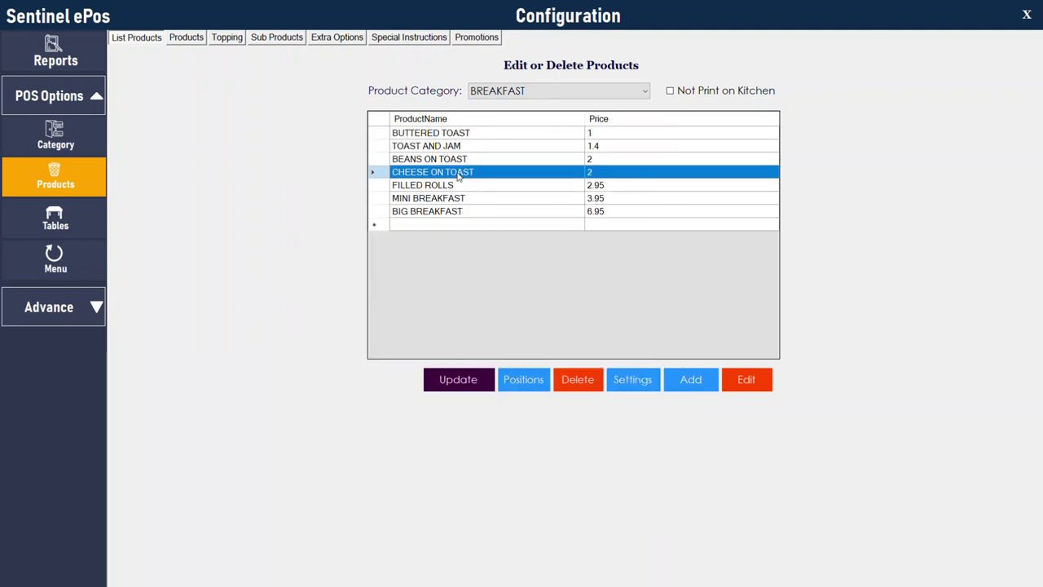
pyautogui.click(633, 380)
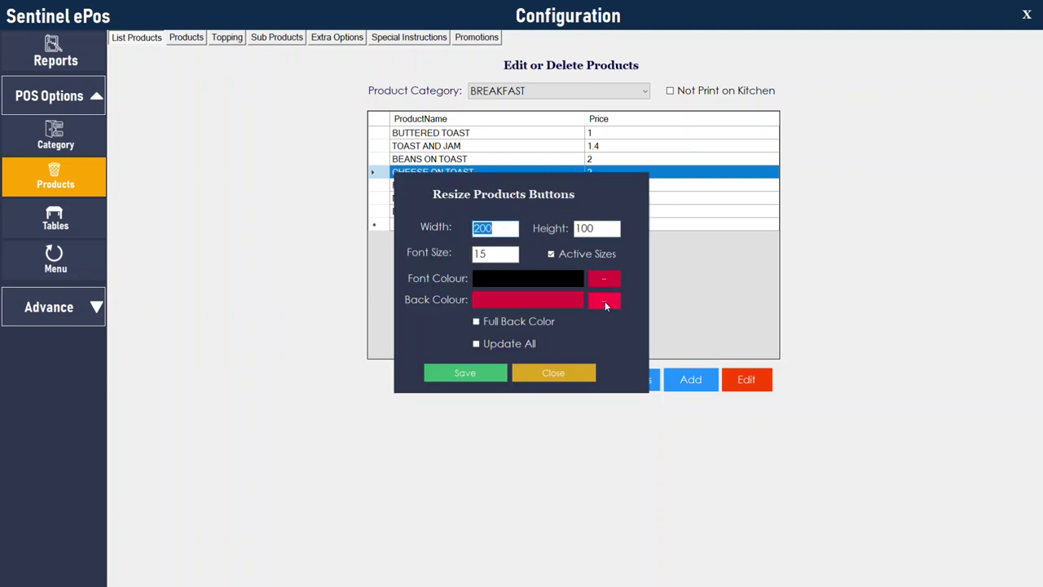
pyautogui.click(604, 301)
pyautogui.click(522, 339)
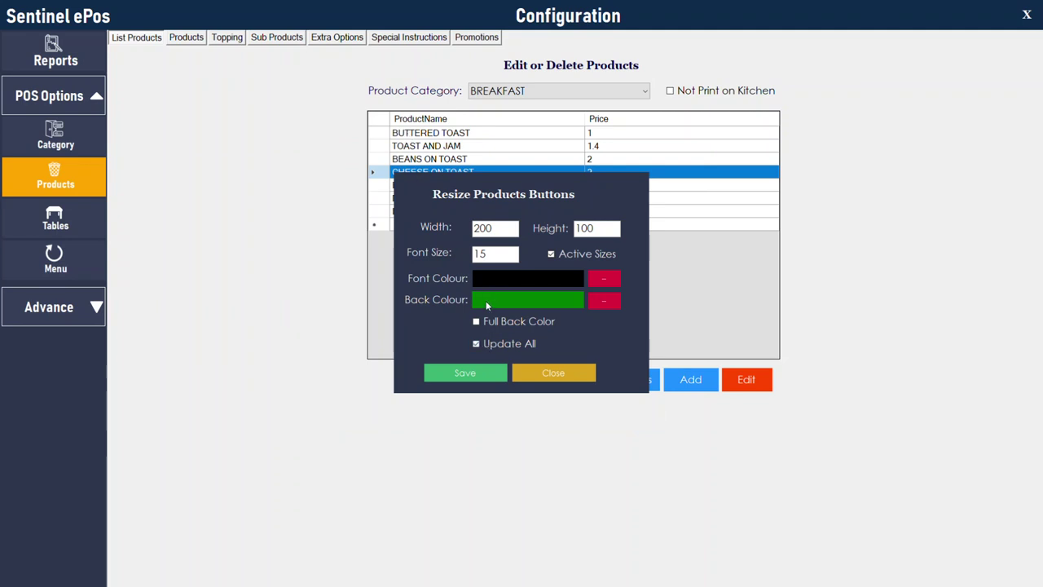
pyautogui.click(481, 375)
pyautogui.click(528, 318)
pyautogui.click(554, 373)
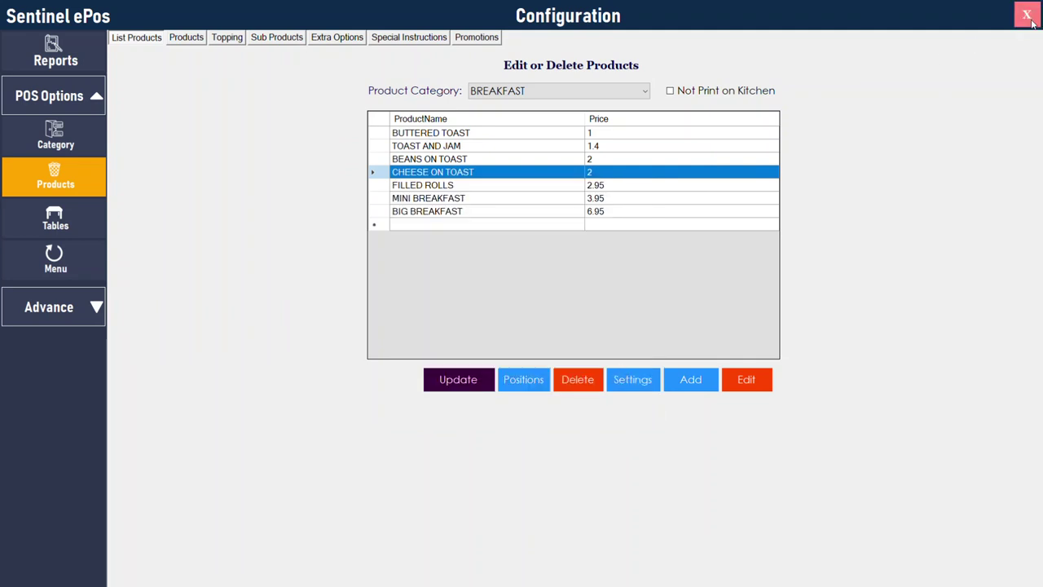
pyautogui.click(1027, 15)
# Start a takeaway sale, check the KIDS MENU buttons, and cancel back to the home screen.
pyautogui.click(574, 184)
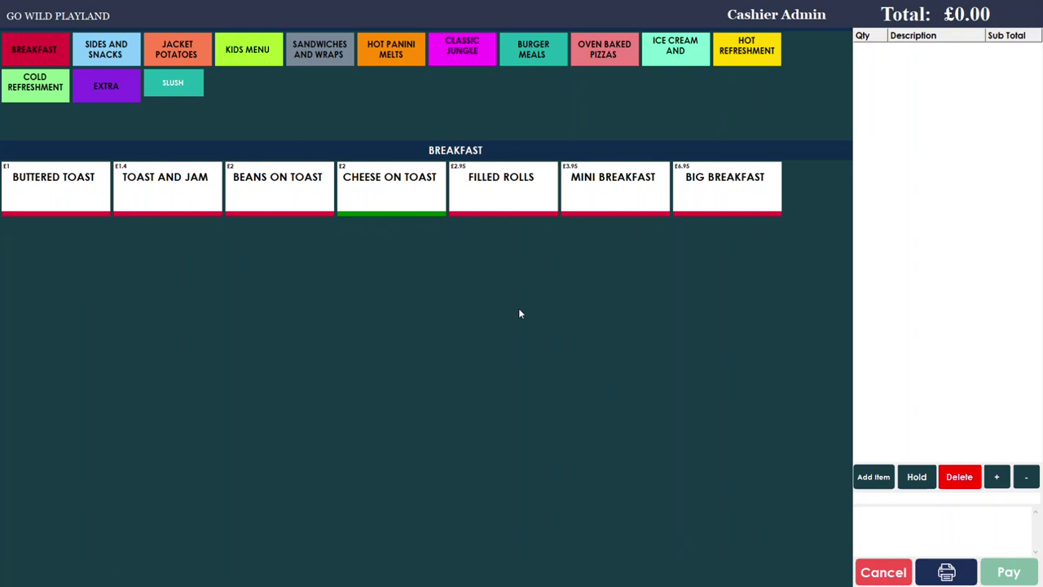
pyautogui.click(246, 52)
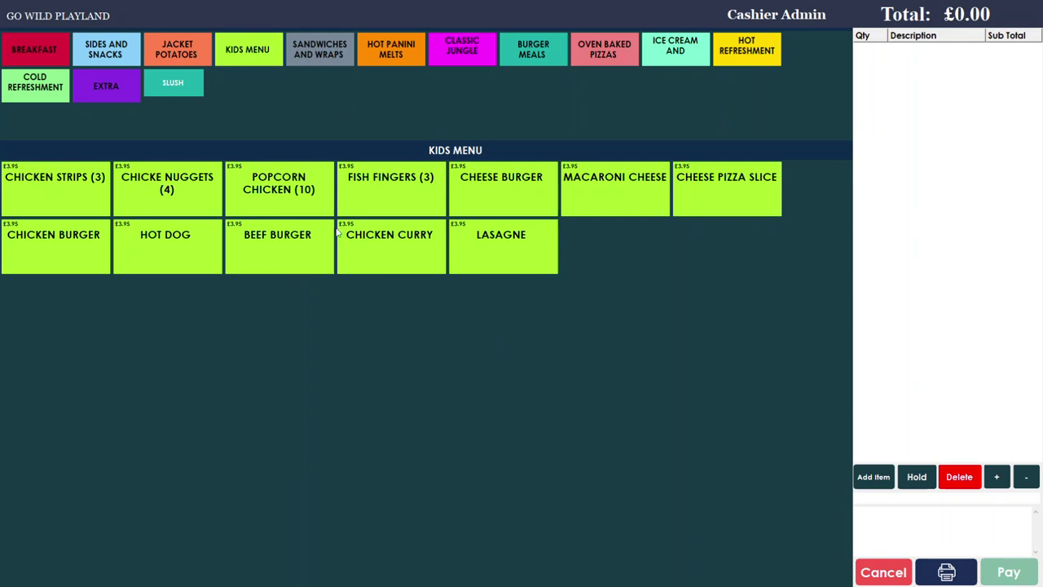
pyautogui.click(883, 572)
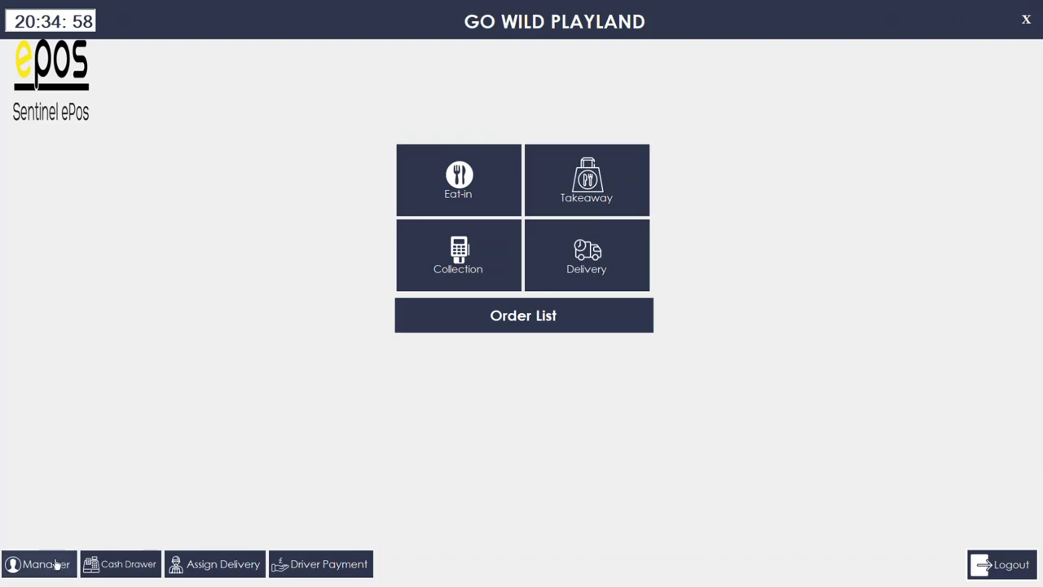
# Open the KIDS MENU category in Manager's POS Options > Products.
pyautogui.click(37, 565)
pyautogui.click(67, 100)
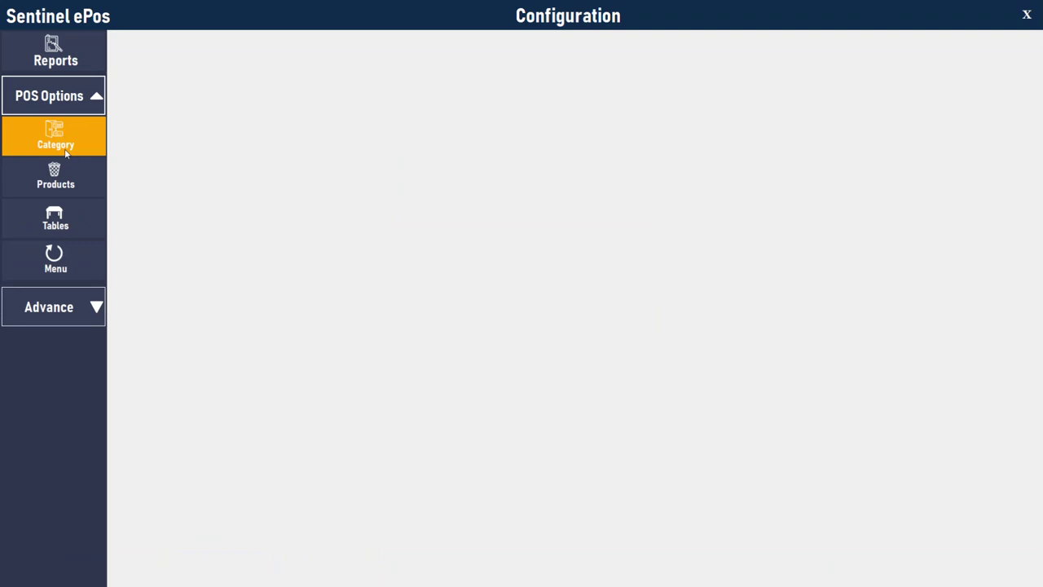
pyautogui.click(62, 180)
pyautogui.click(540, 93)
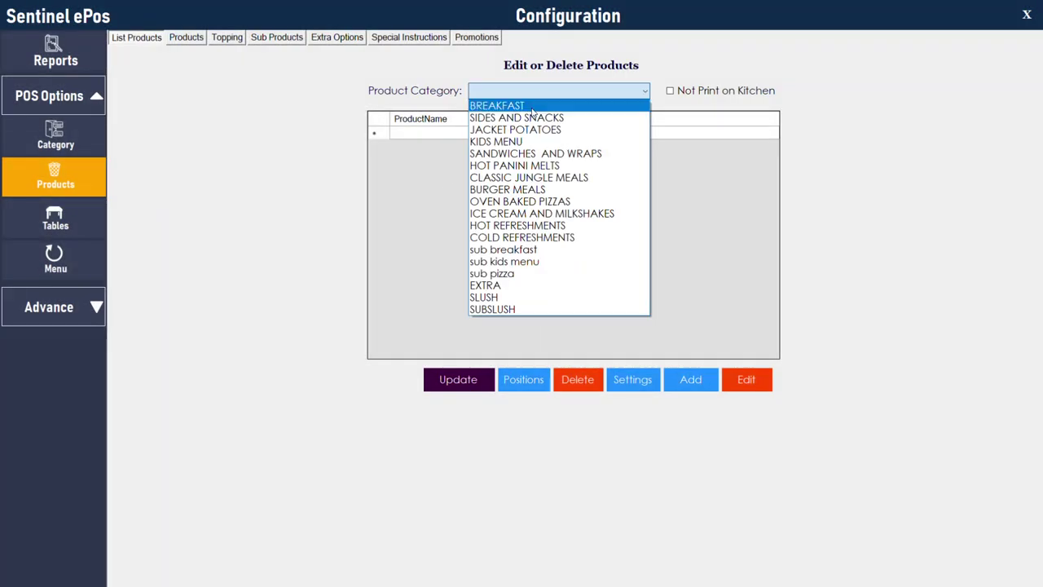
pyautogui.click(517, 144)
# Change the product button back colour to cyan, save the settings, and leave configuration.
pyautogui.click(614, 377)
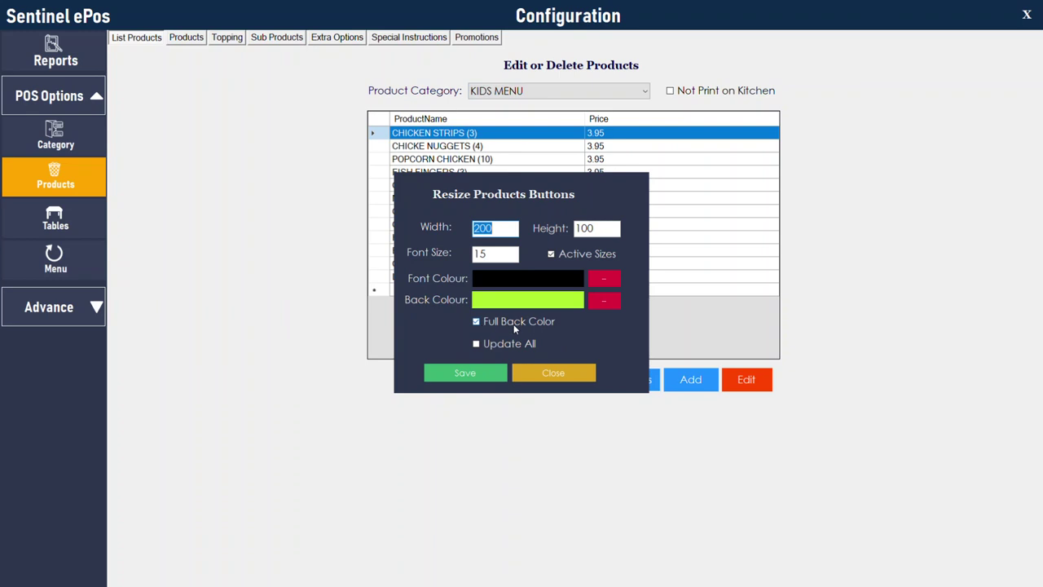
pyautogui.click(603, 299)
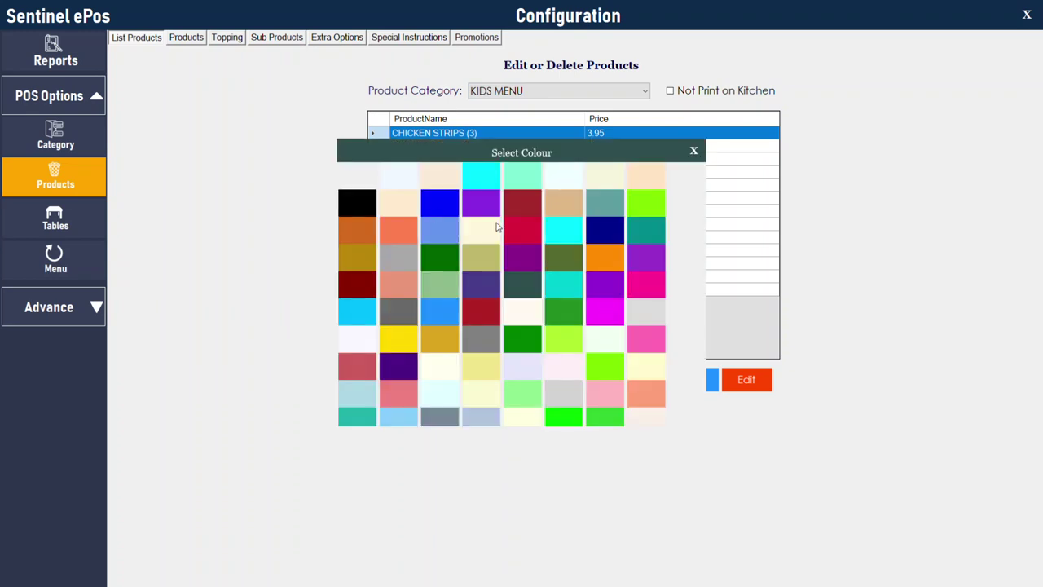
pyautogui.click(563, 233)
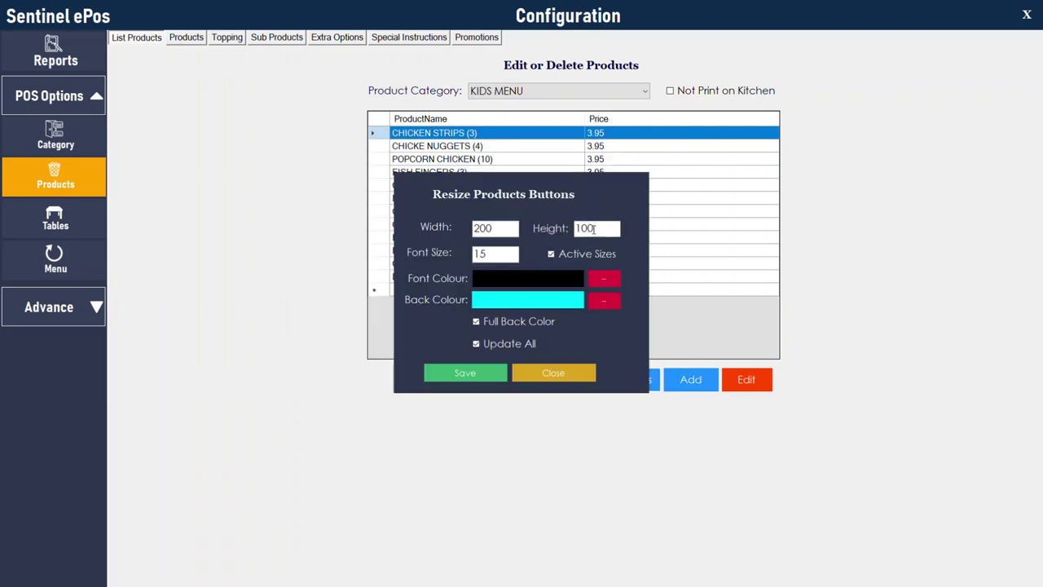
pyautogui.doubleClick(595, 229)
pyautogui.doubleClick(504, 227)
pyautogui.press('Tab')
pyautogui.press('Tab')
pyautogui.click(490, 373)
pyautogui.click(527, 322)
pyautogui.click(553, 373)
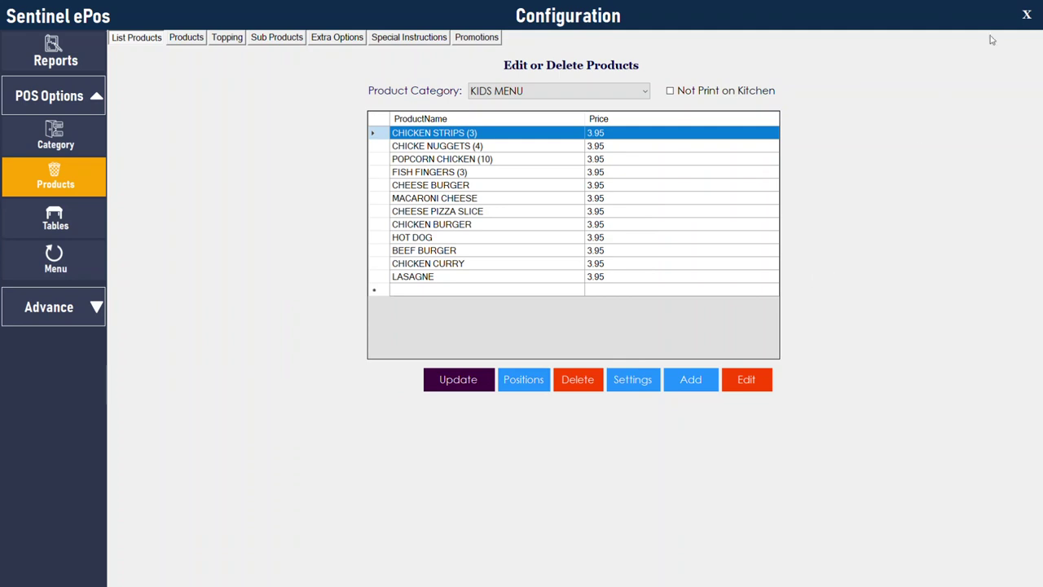
pyautogui.click(1025, 16)
# Check the cyan KIDS MENU buttons on a takeaway sale, then cancel back home.
pyautogui.click(608, 193)
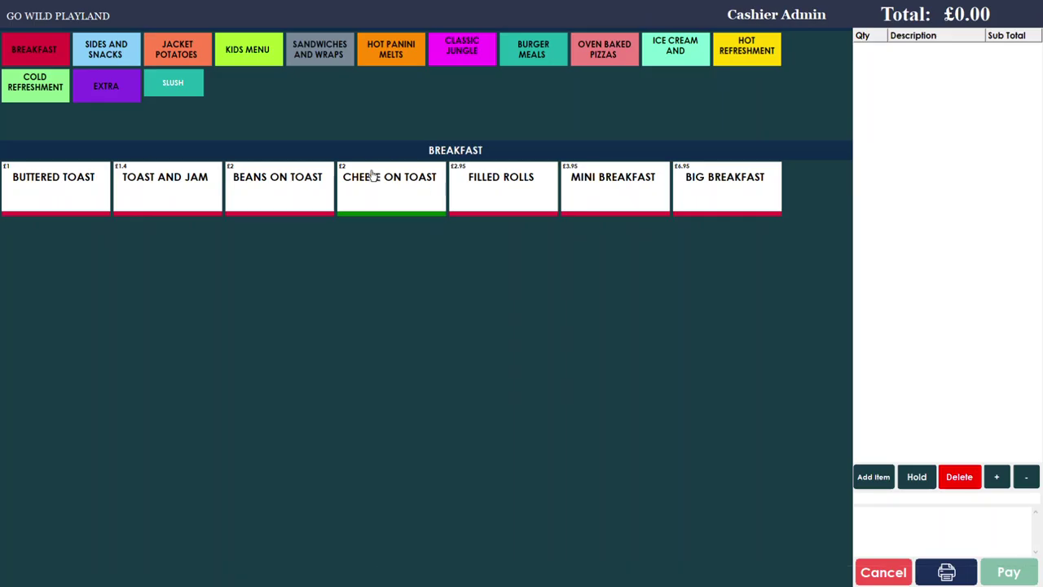
pyautogui.click(252, 55)
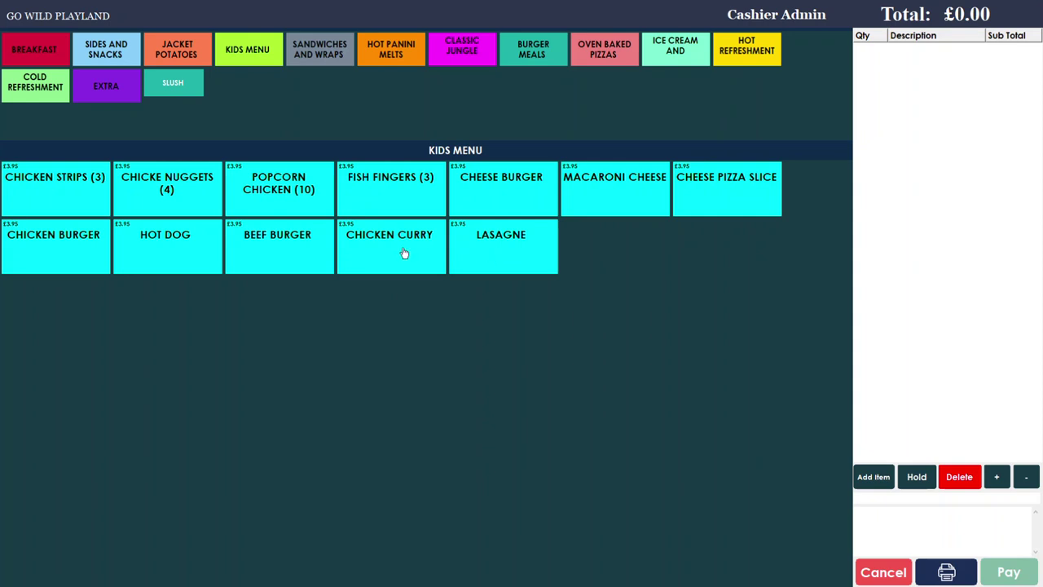
pyautogui.click(883, 572)
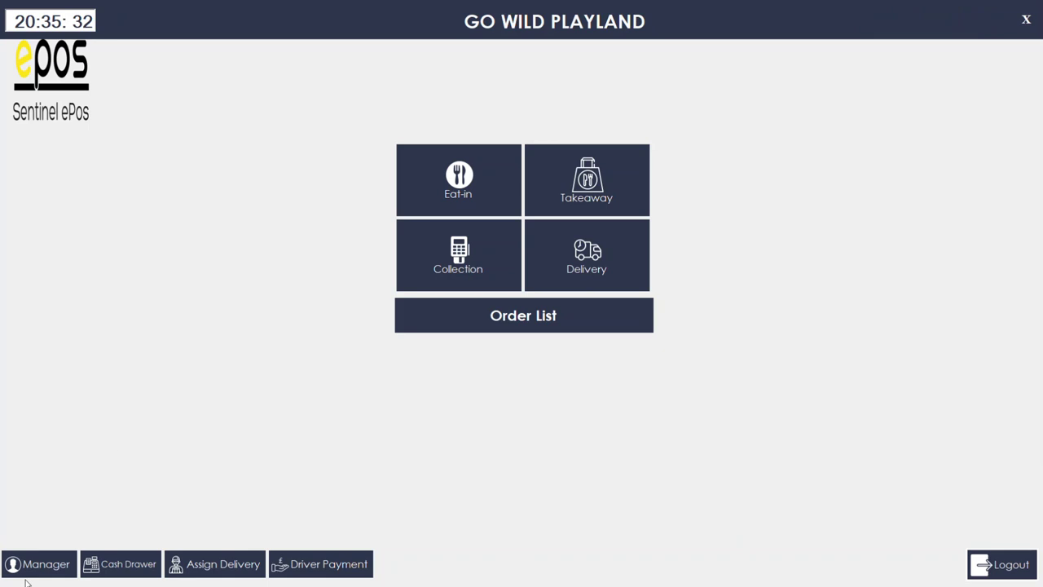
# Open the button Positions list for the KIDS MENU products.
pyautogui.click(29, 576)
pyautogui.click(68, 112)
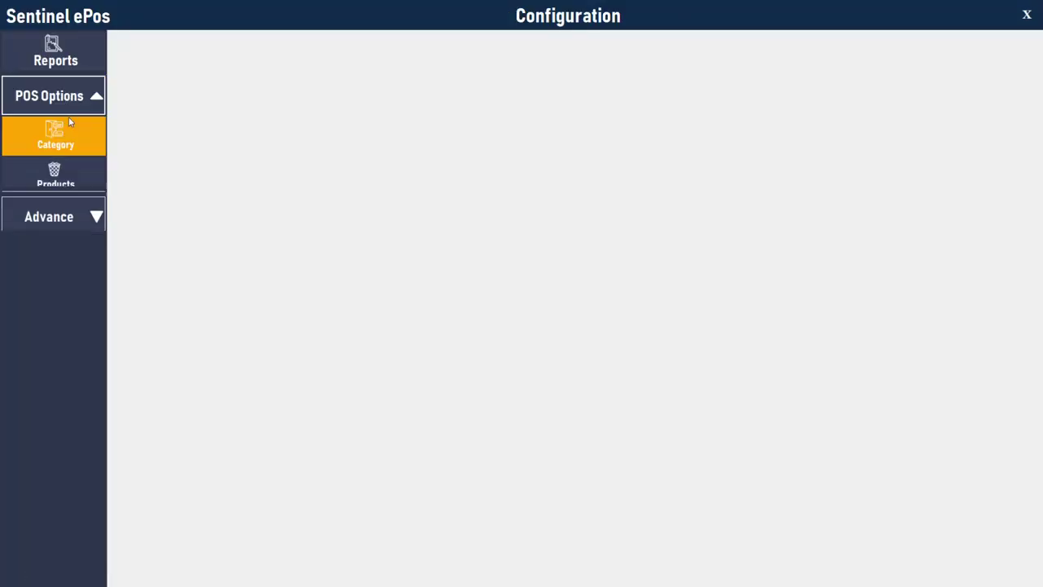
pyautogui.click(53, 177)
pyautogui.click(527, 92)
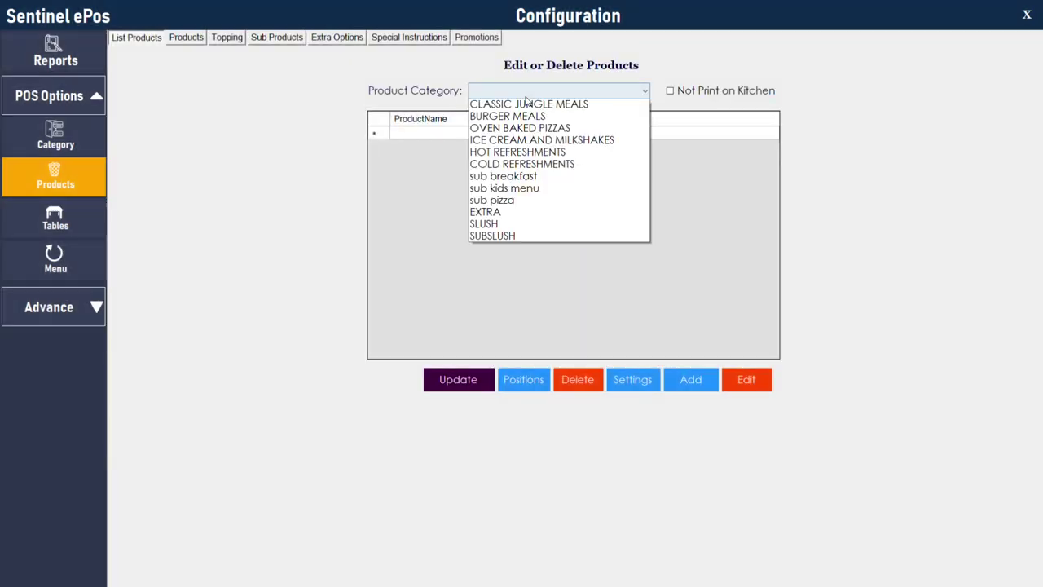
pyautogui.click(521, 143)
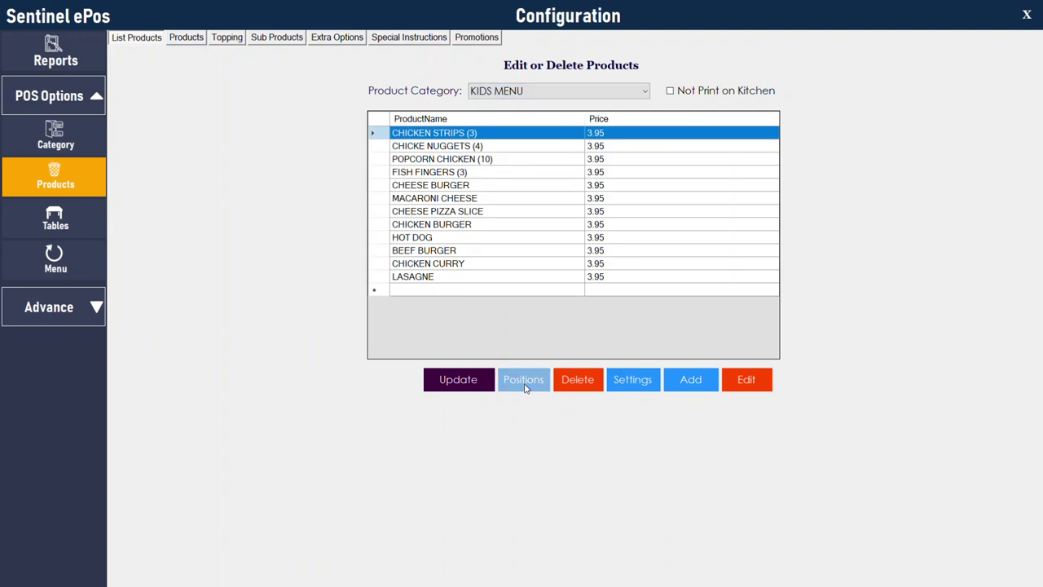
pyautogui.click(522, 373)
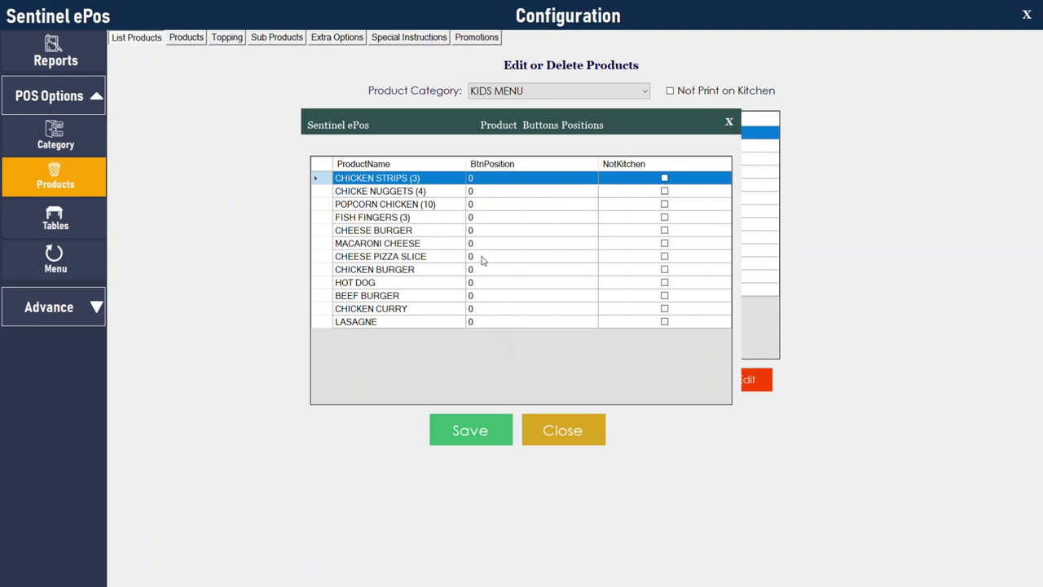
# Number CHICKEN CURRY 1, BEEF BURGER 2, HOT DOG 3, CHEESE PIZZA SLICE 4, CHICKEN BURGER 5.
pyautogui.click(475, 323)
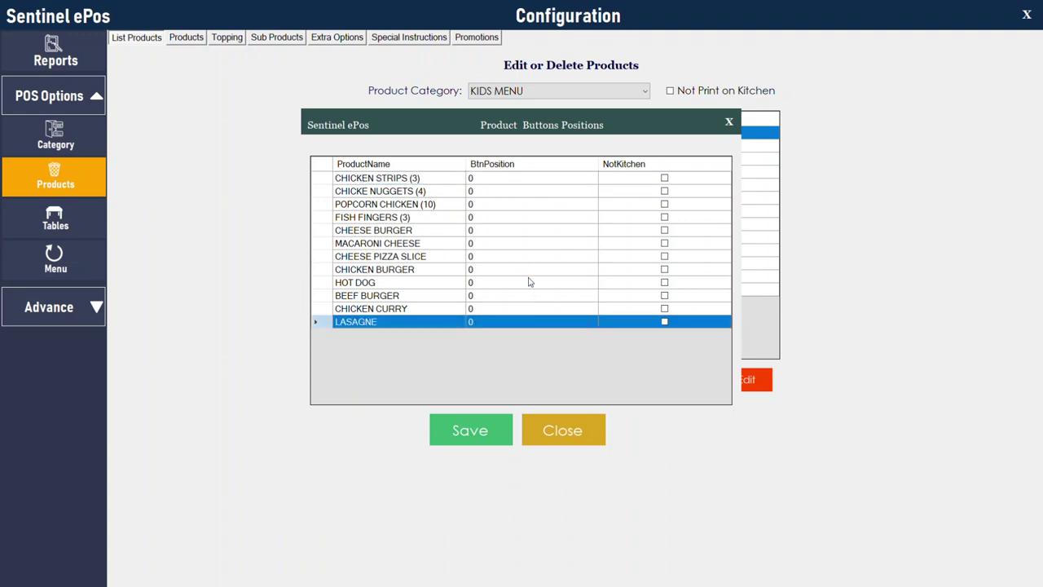
pyautogui.click(479, 311)
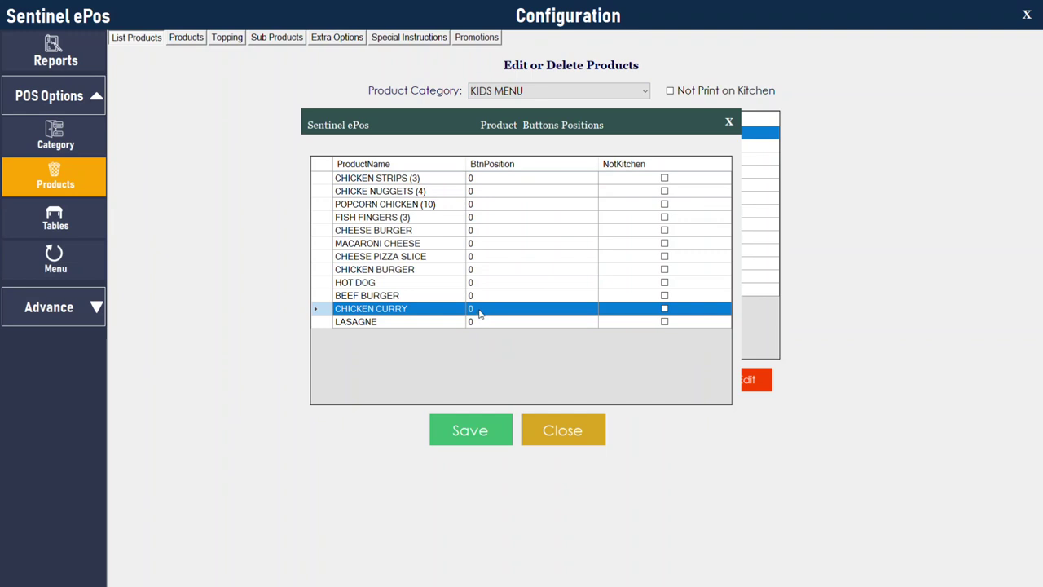
pyautogui.write('1')
pyautogui.press('Up')
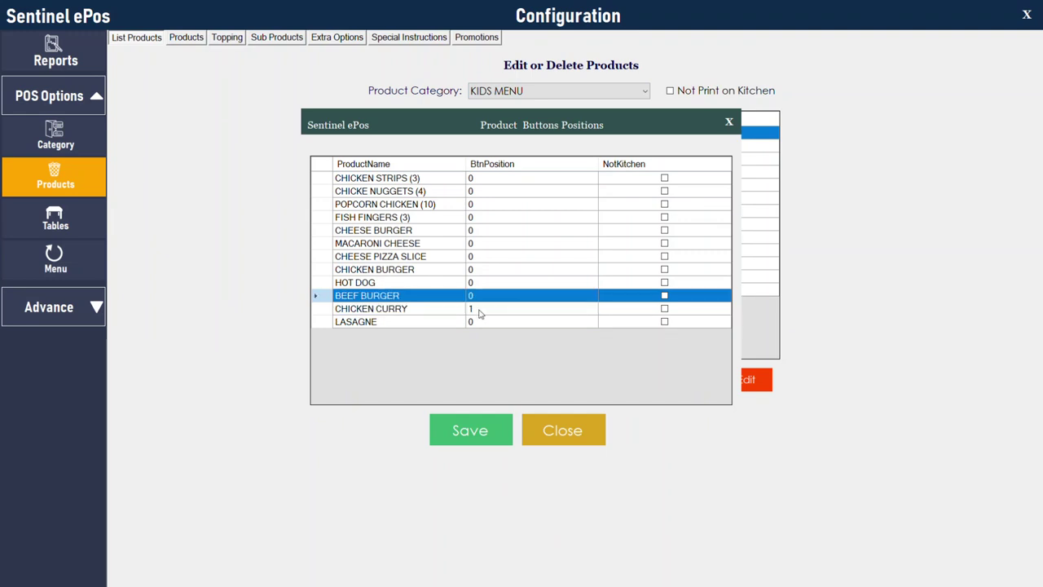
pyautogui.write('2')
pyautogui.press('Up')
pyautogui.write('3')
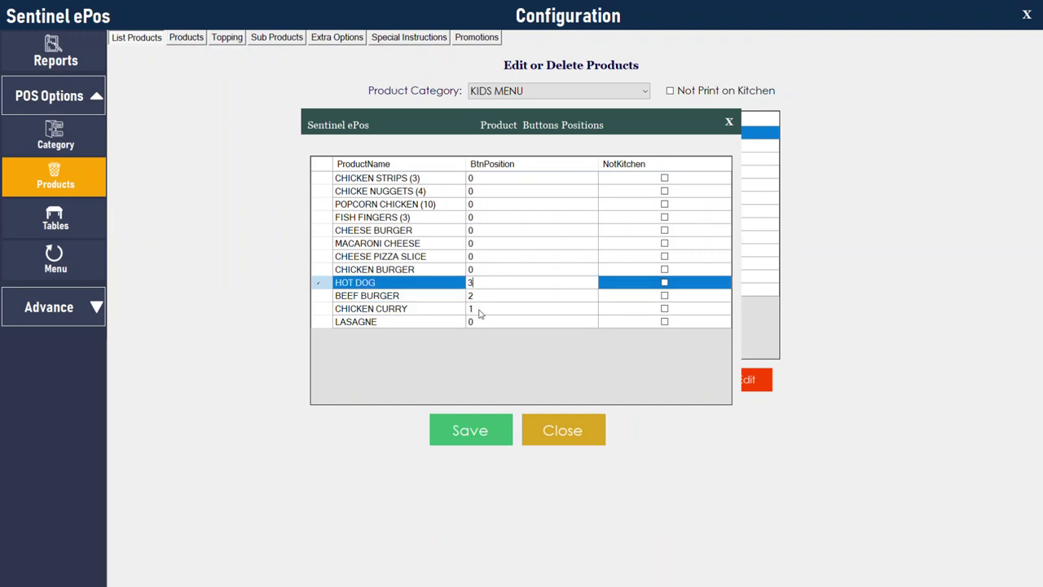
pyautogui.press('Up')
pyautogui.press('Up')
pyautogui.write('4')
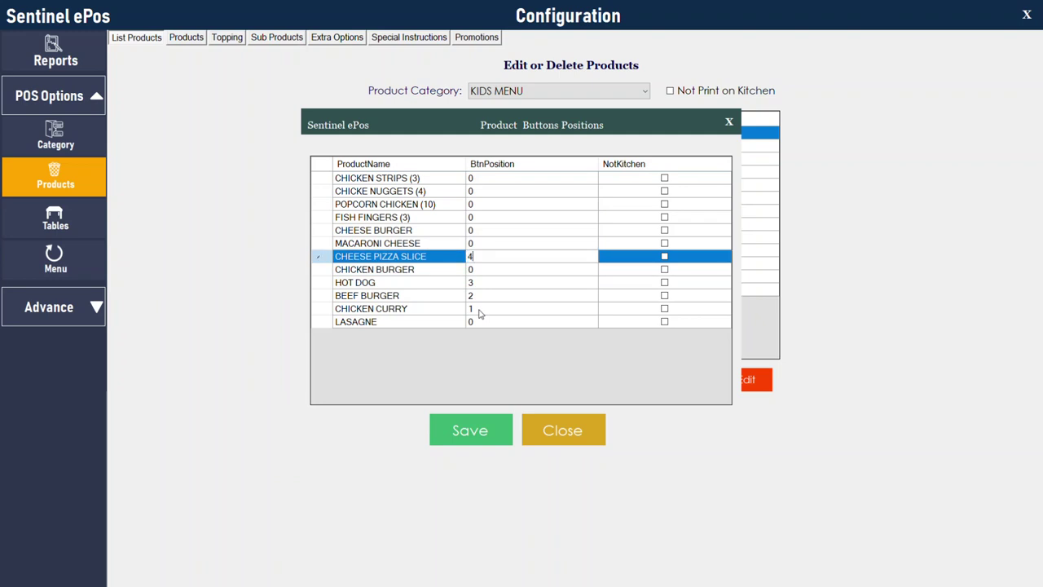
pyautogui.press('Down')
pyautogui.write('5')
pyautogui.press('Up')
pyautogui.press('Up')
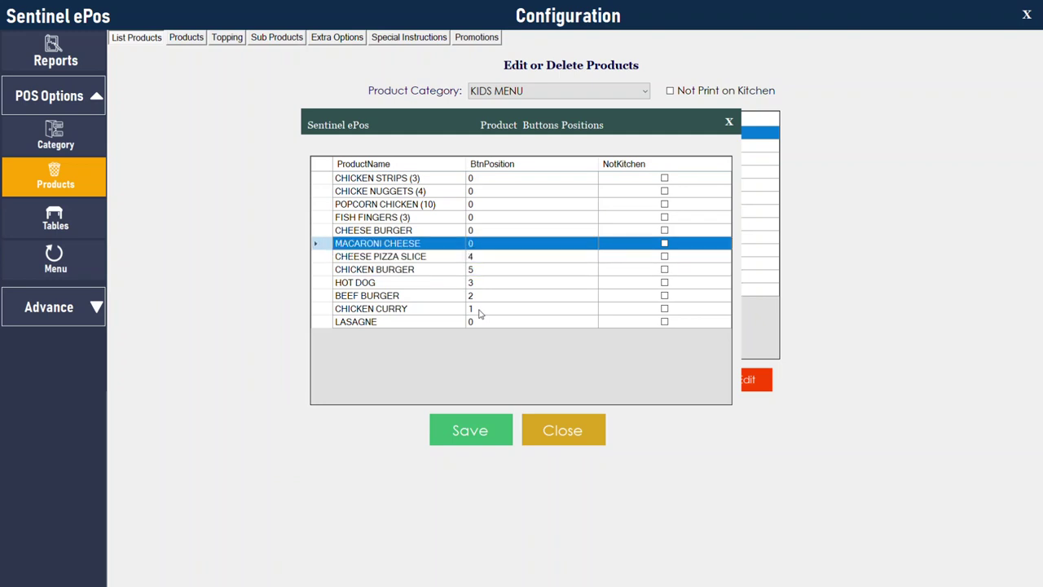
# Number CHEESE BURGER 9, MACARONI CHEESE 7, FISH FINGERS 8, POPCORN CHICKEN 9, nuggets 10, CHICKEN STRIPS 11, and save.
pyautogui.press('Up')
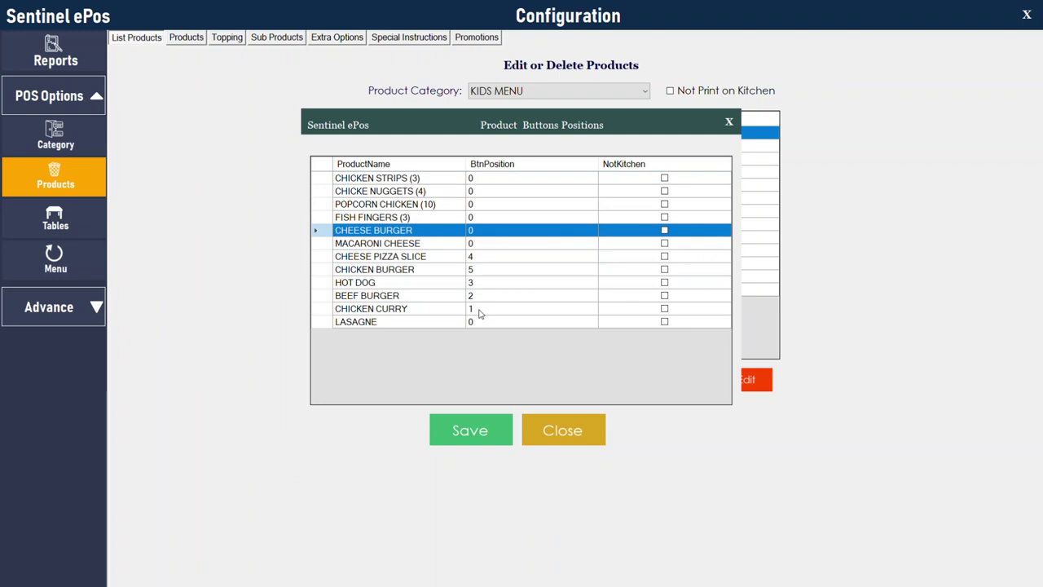
pyautogui.write('9')
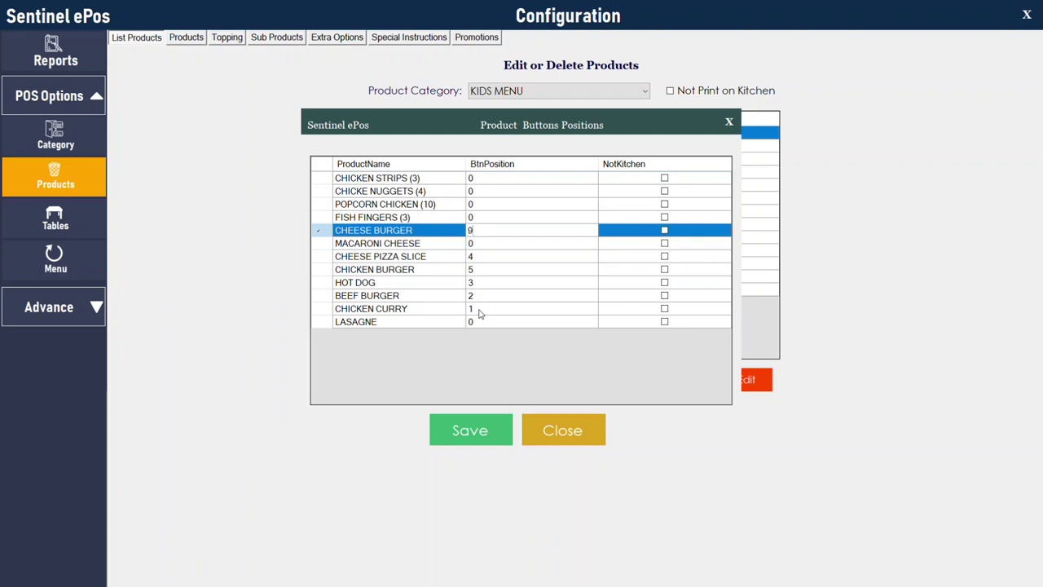
pyautogui.press('Down')
pyautogui.write('7')
pyautogui.press('Up')
pyautogui.press('Up')
pyautogui.write('8')
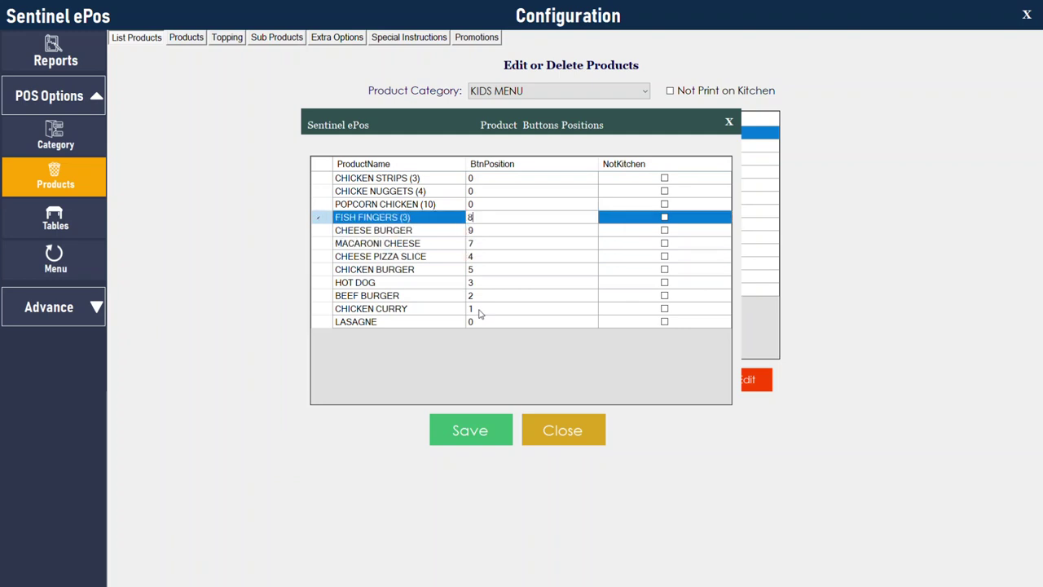
pyautogui.press('Up')
pyautogui.write('9')
pyautogui.press('Up')
pyautogui.write('10')
pyautogui.press('Up')
pyautogui.write('11')
pyautogui.click(470, 446)
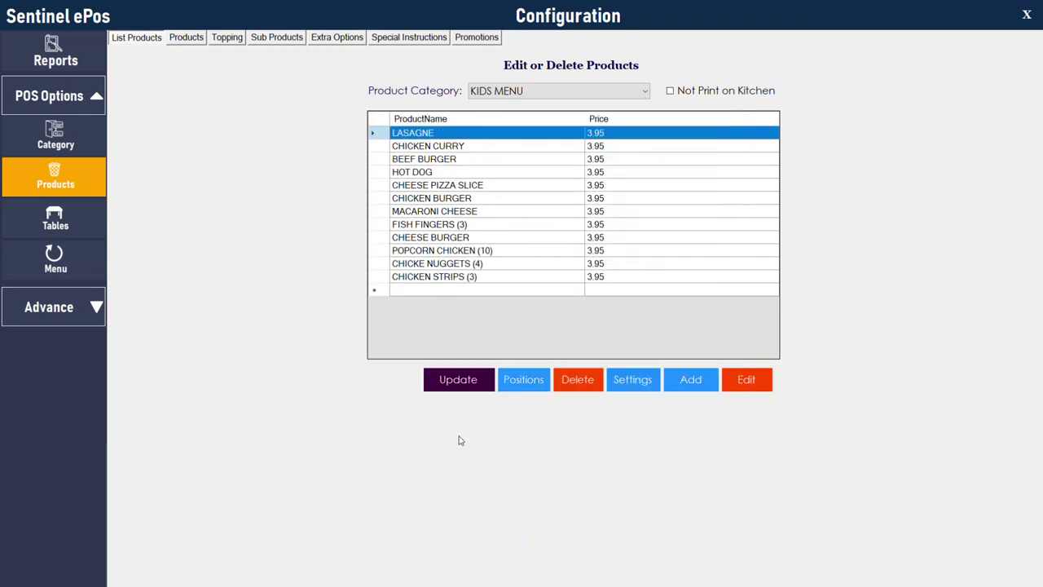
# Check the LASAGNE-first KIDS MENU order on a takeaway sale, then reopen Configuration's POS Options.
pyautogui.click(1026, 14)
pyautogui.click(619, 209)
pyautogui.click(272, 53)
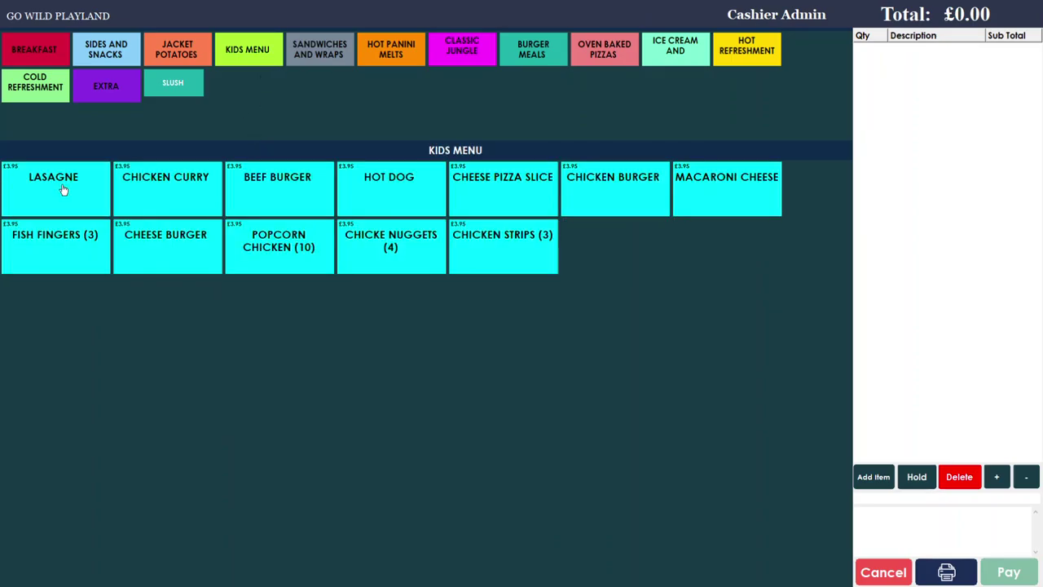
pyautogui.click(884, 572)
pyautogui.click(38, 562)
pyautogui.click(50, 96)
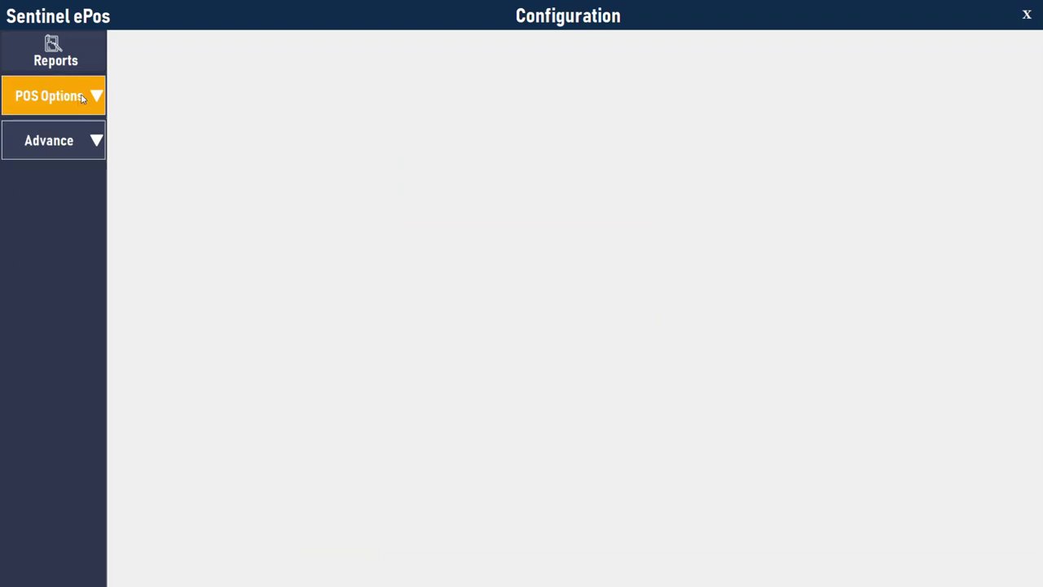
# In the category editor, review the button positions and Breakfast's size and colour settings unchanged.
pyautogui.click(76, 141)
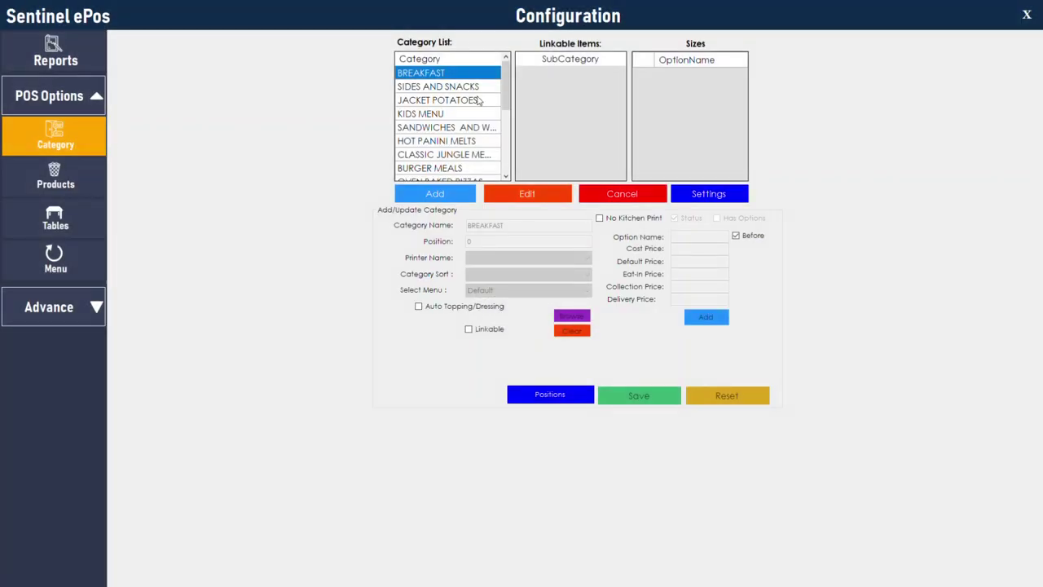
pyautogui.click(551, 395)
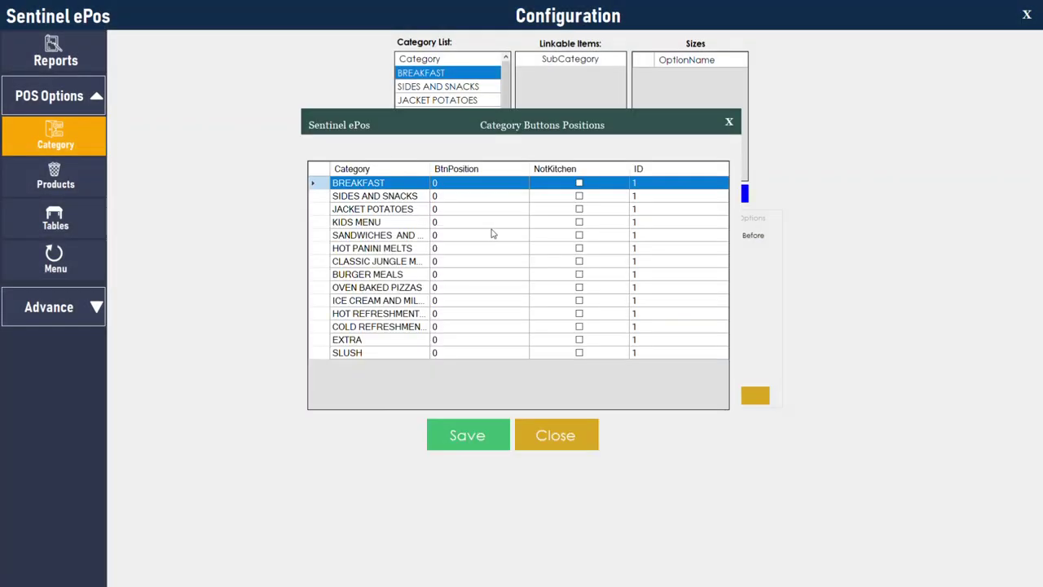
pyautogui.click(537, 438)
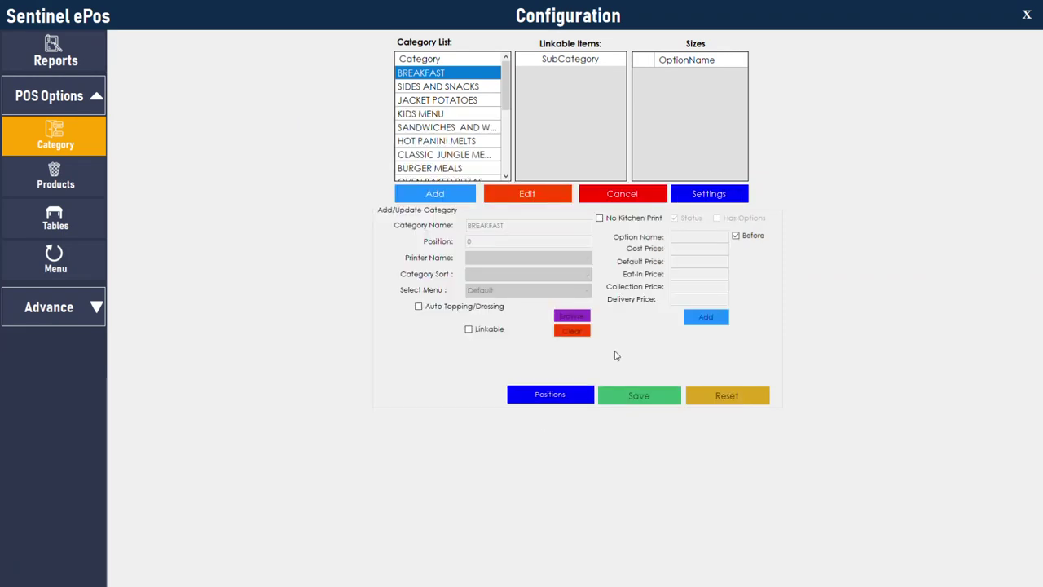
pyautogui.click(715, 202)
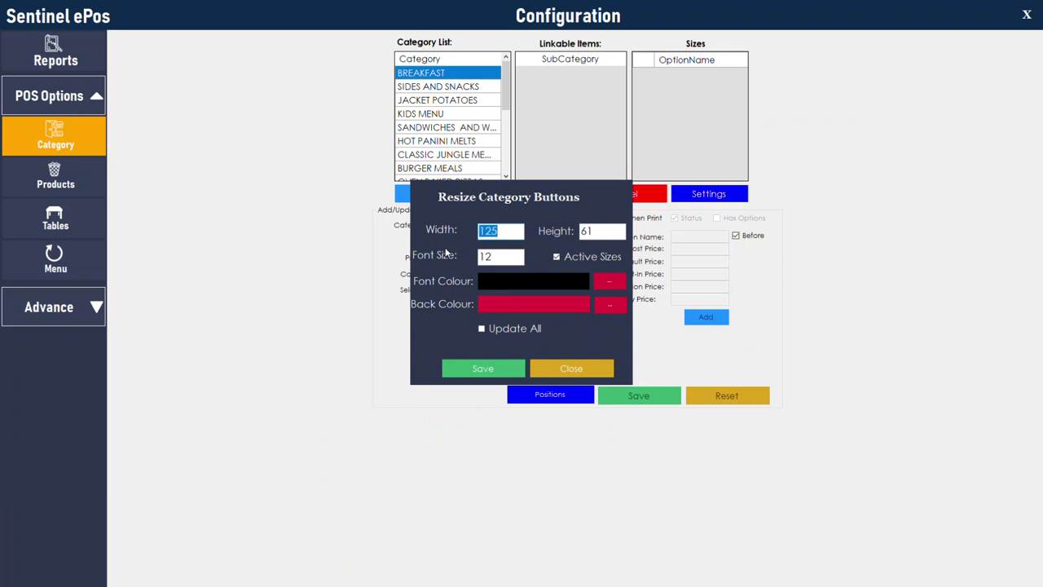
pyautogui.click(501, 327)
pyautogui.click(498, 328)
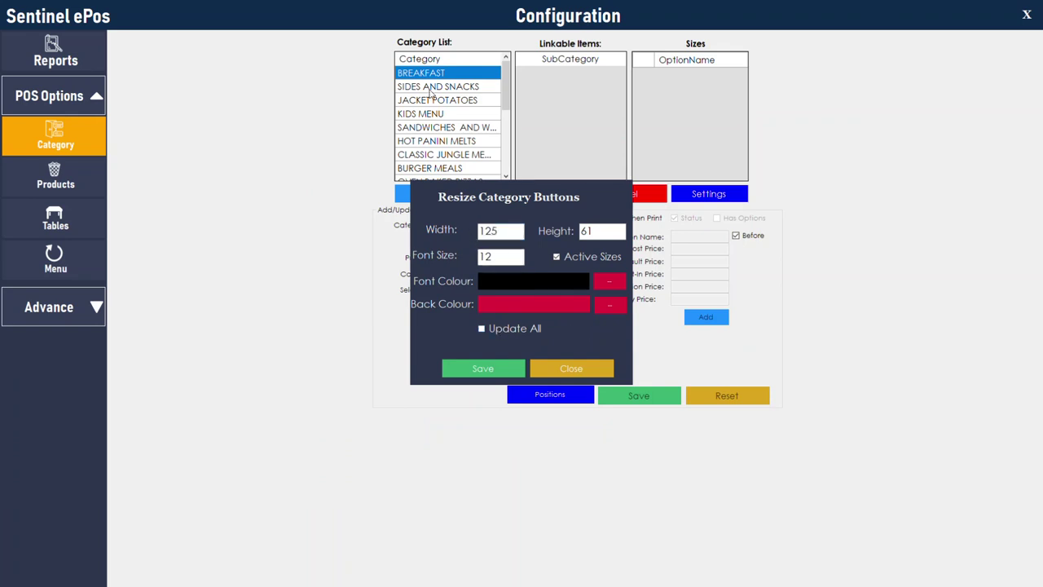
pyautogui.click(580, 371)
# Look at the SIDES AND SNACKS button settings, then expand the Advance section.
pyautogui.click(448, 87)
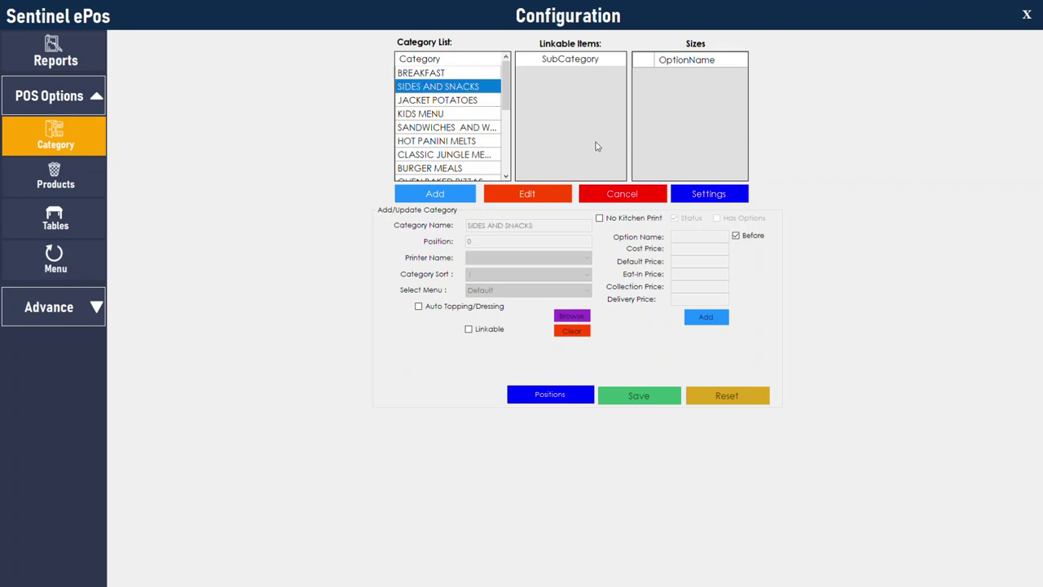
pyautogui.click(697, 196)
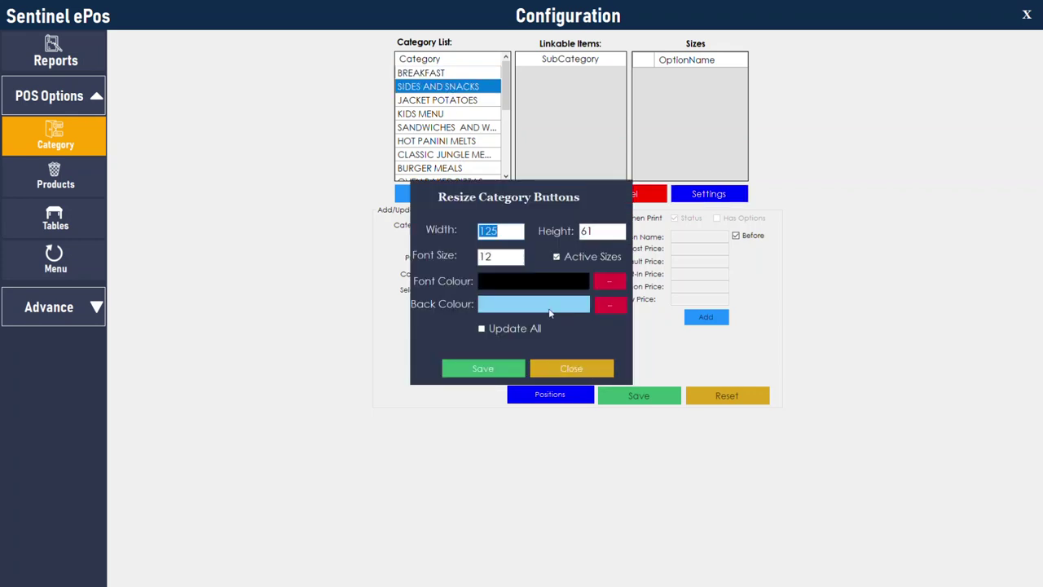
pyautogui.click(504, 257)
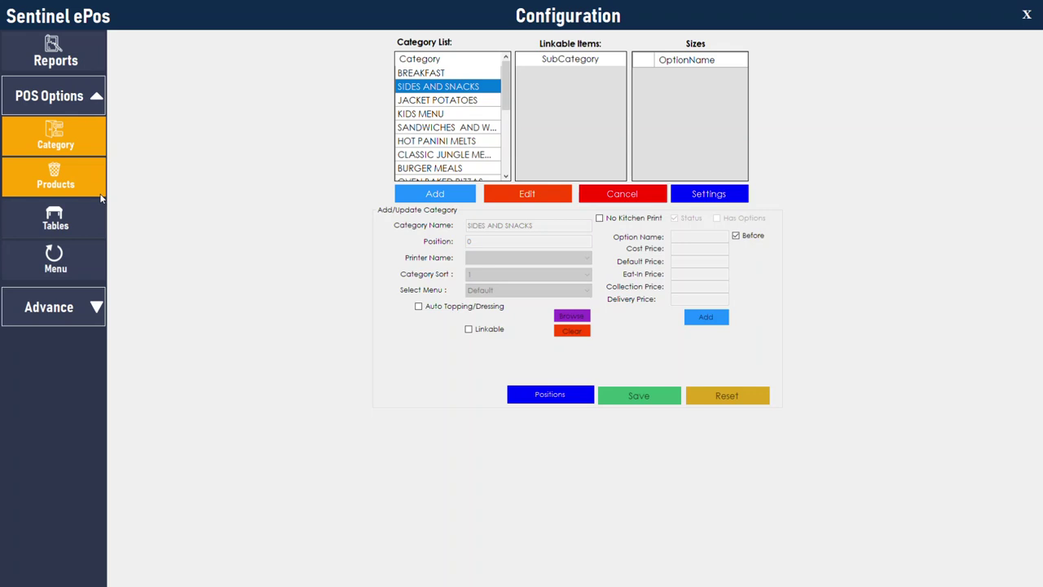
pyautogui.click(65, 307)
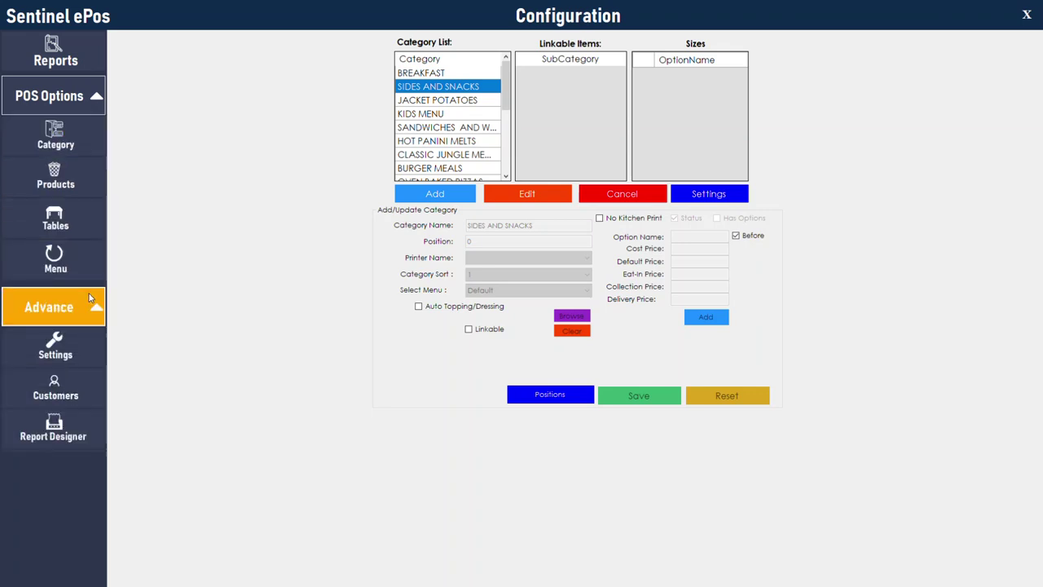
# Set SGT-8220 as the default printer and Snagit 2018 as the kitchen printer.
pyautogui.click(79, 99)
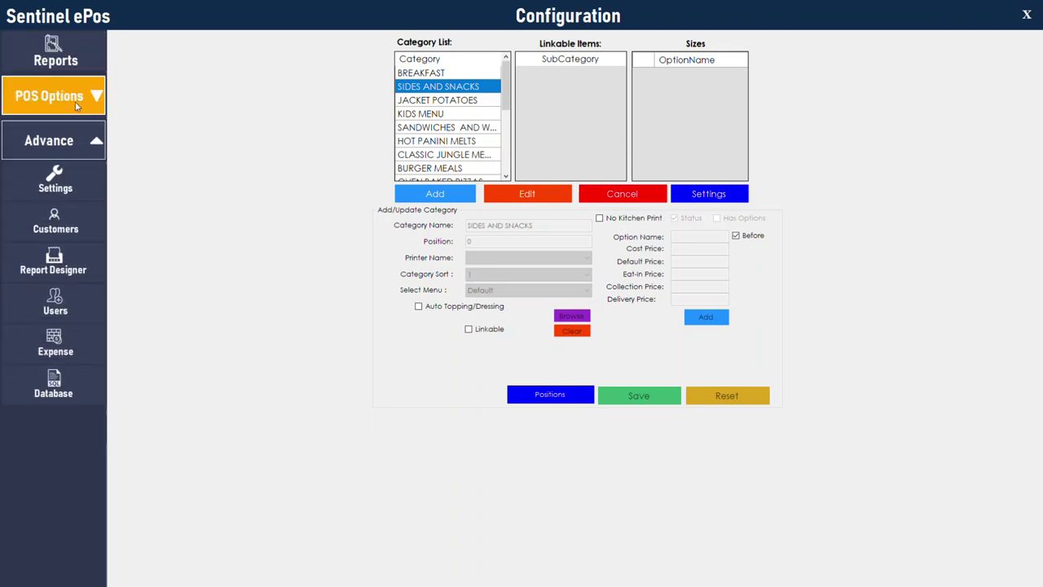
pyautogui.click(68, 181)
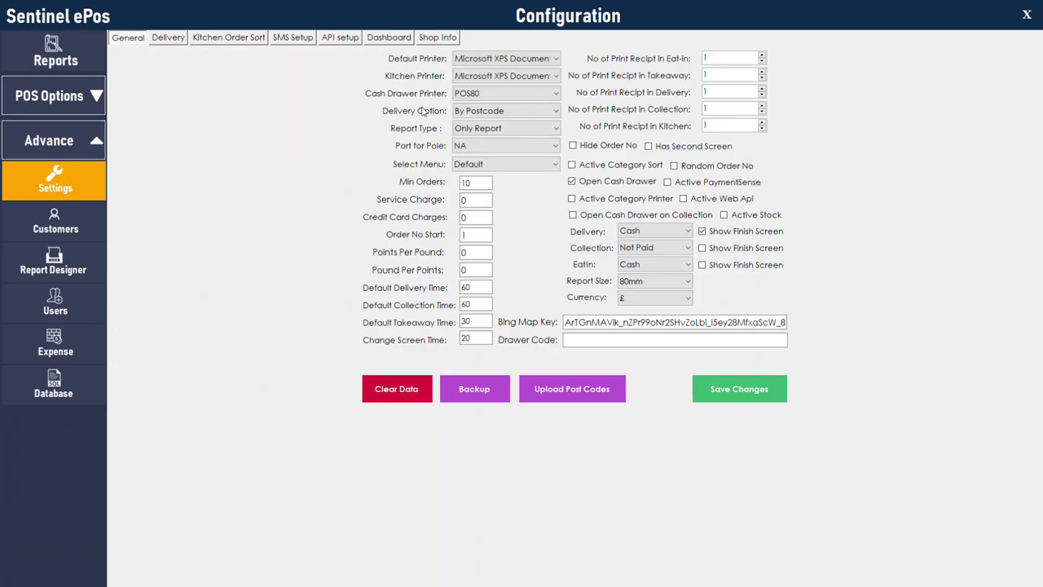
pyautogui.click(487, 60)
pyautogui.click(473, 82)
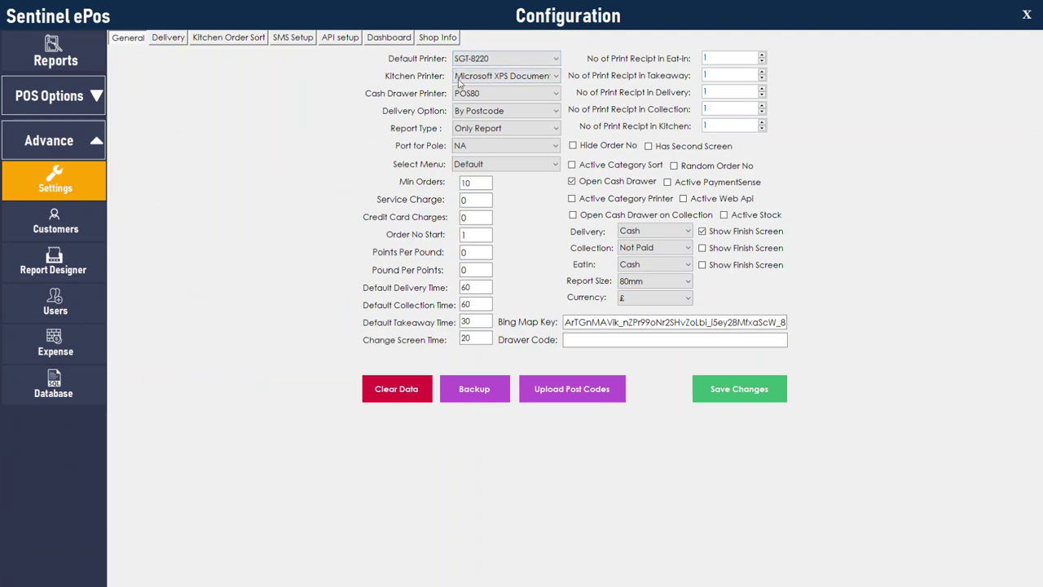
pyautogui.click(456, 78)
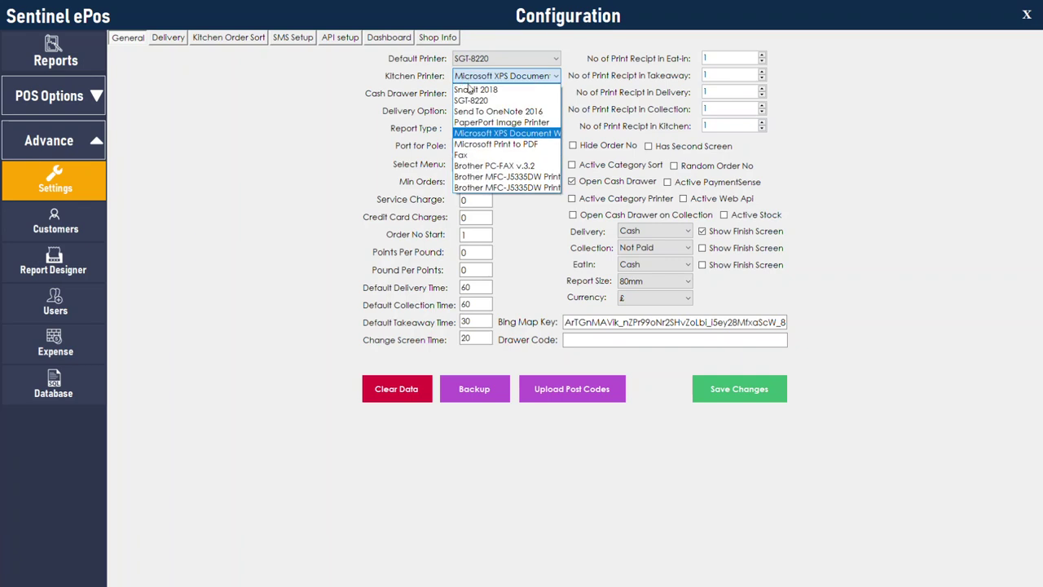
pyautogui.click(473, 100)
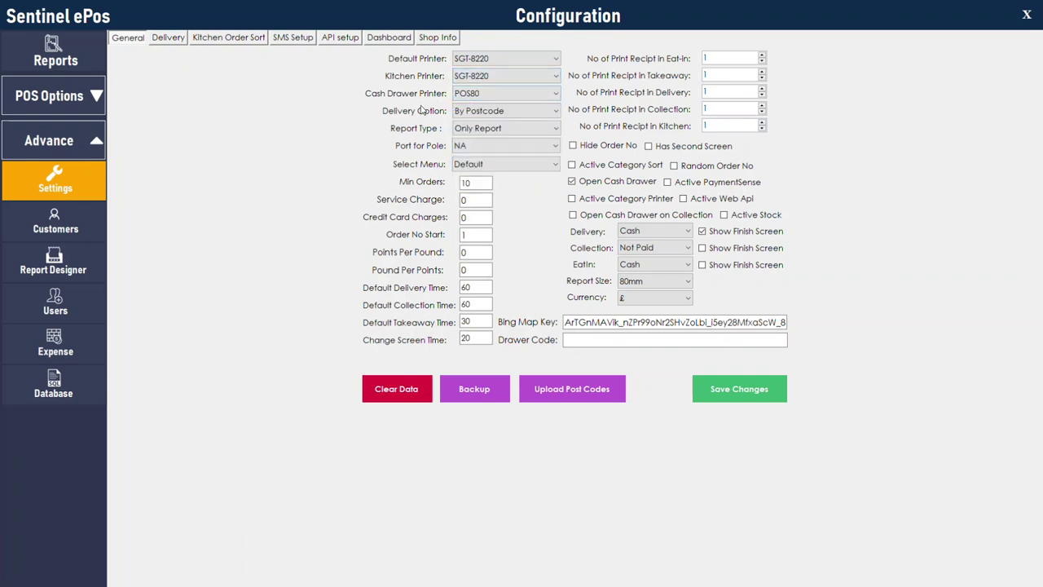
pyautogui.click(469, 77)
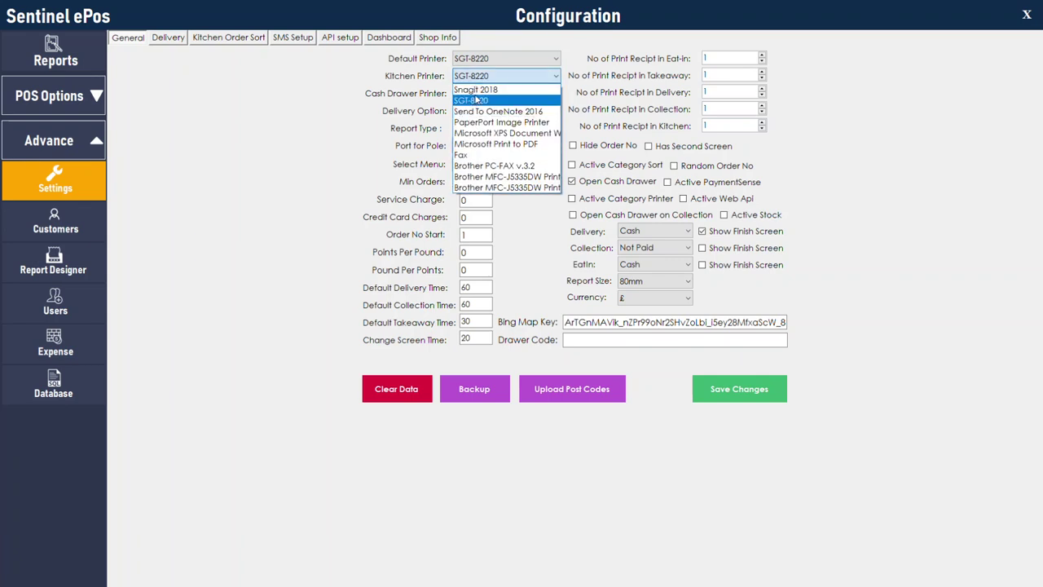
pyautogui.click(475, 90)
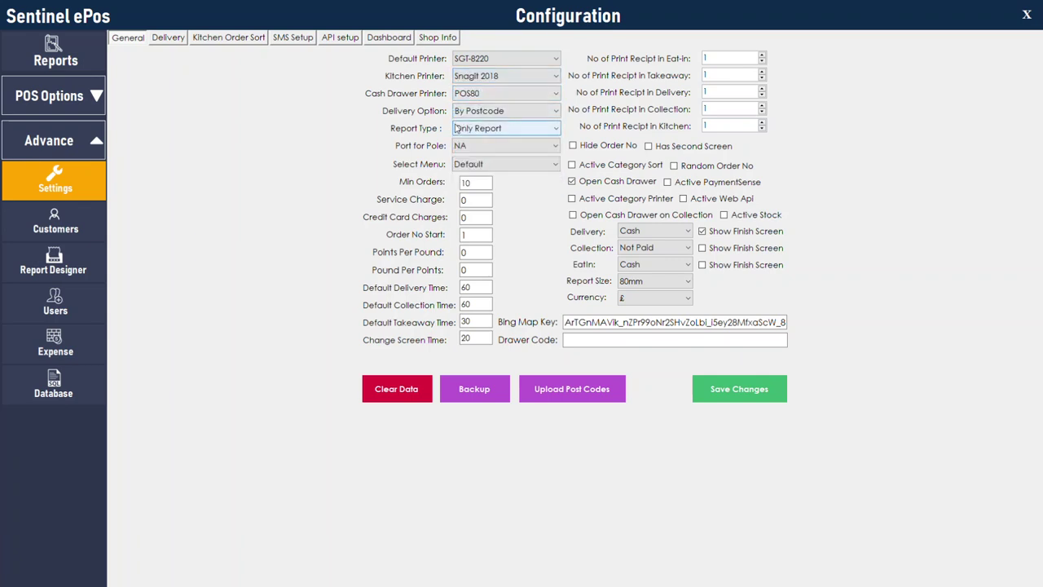
# Set eat-in and delivery receipt counts to 2, keep kitchen at 1, and save.
pyautogui.doubleClick(704, 58)
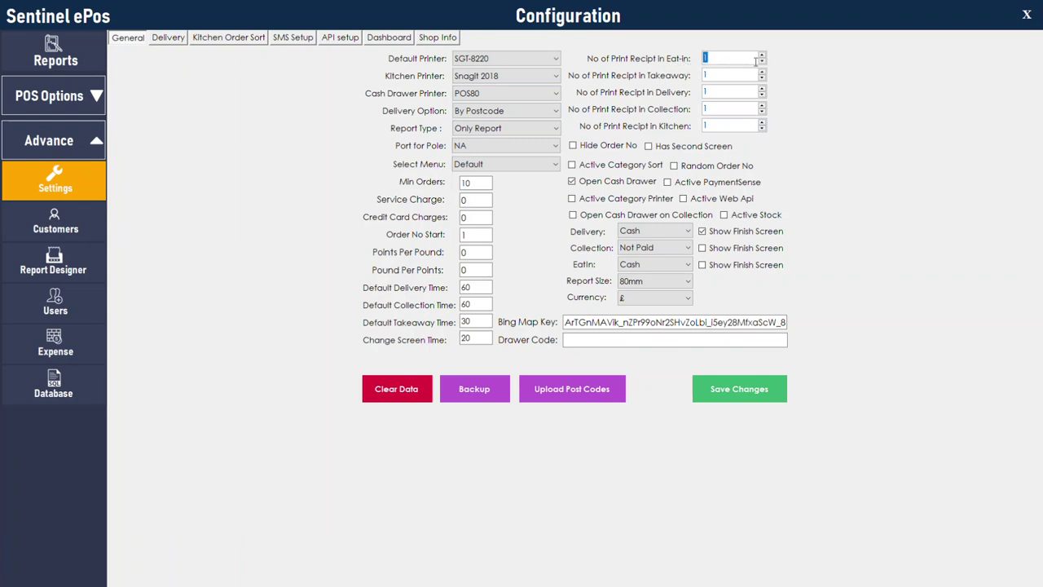
pyautogui.click(763, 56)
pyautogui.click(763, 88)
pyautogui.click(710, 108)
pyautogui.click(708, 125)
pyautogui.click(762, 123)
pyautogui.click(762, 128)
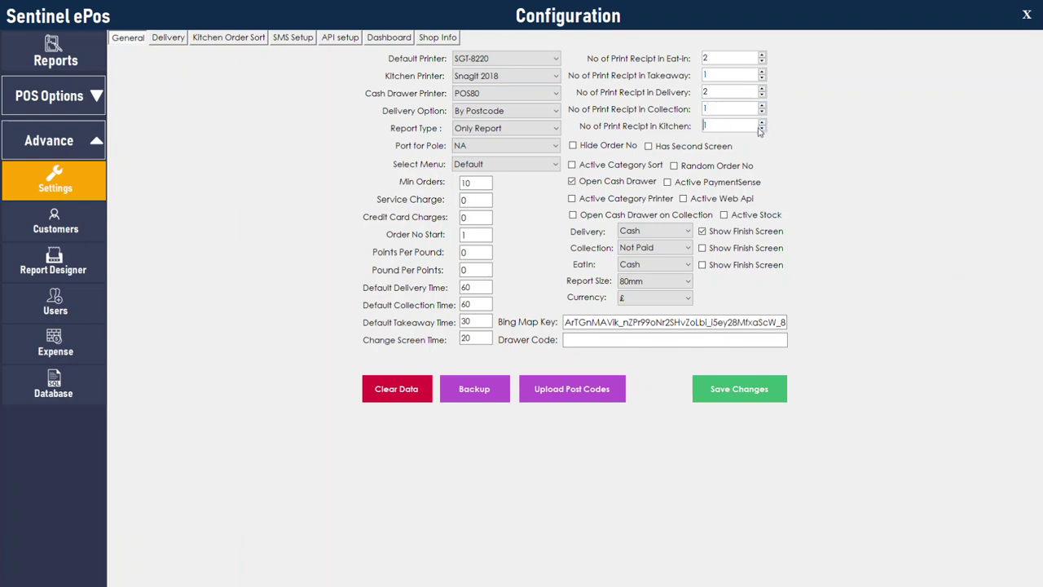
pyautogui.click(736, 393)
pyautogui.click(528, 318)
# Leave Min Orders unchanged and set the Service Charge to 0.50.
pyautogui.click(475, 183)
pyautogui.doubleClick(475, 182)
pyautogui.click(475, 183)
pyautogui.doubleClick(477, 199)
pyautogui.click(477, 199)
pyautogui.write('.50')
# Reset Credit Card Charges from 1.25 back to 0 and make Order No Start 100.
pyautogui.doubleClick(476, 218)
pyautogui.write('1.25')
pyautogui.moveTo(479, 218); pyautogui.dragTo(423, 213)
pyautogui.write('0')
pyautogui.click(469, 235)
pyautogui.write('00')
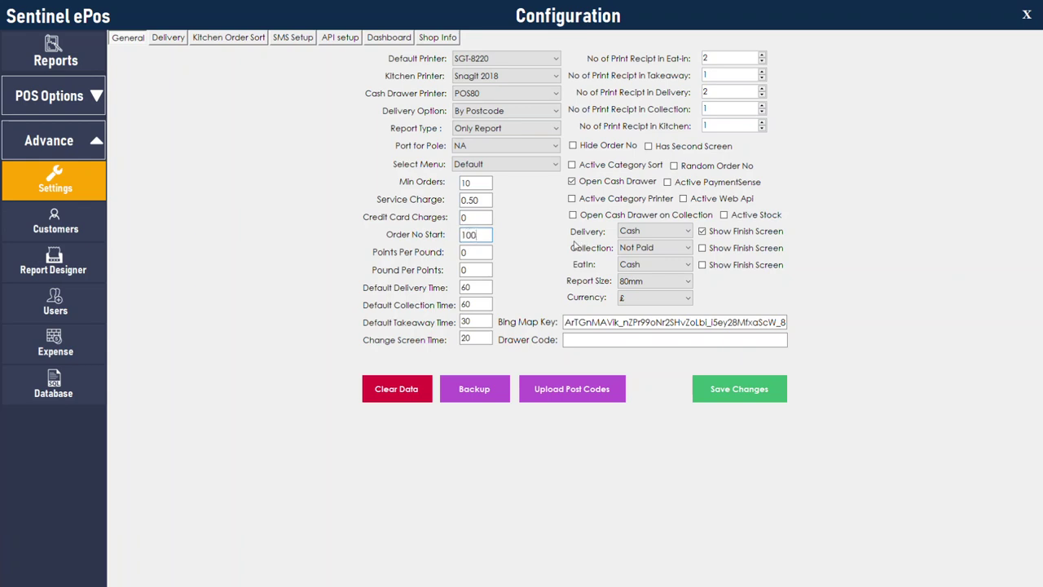
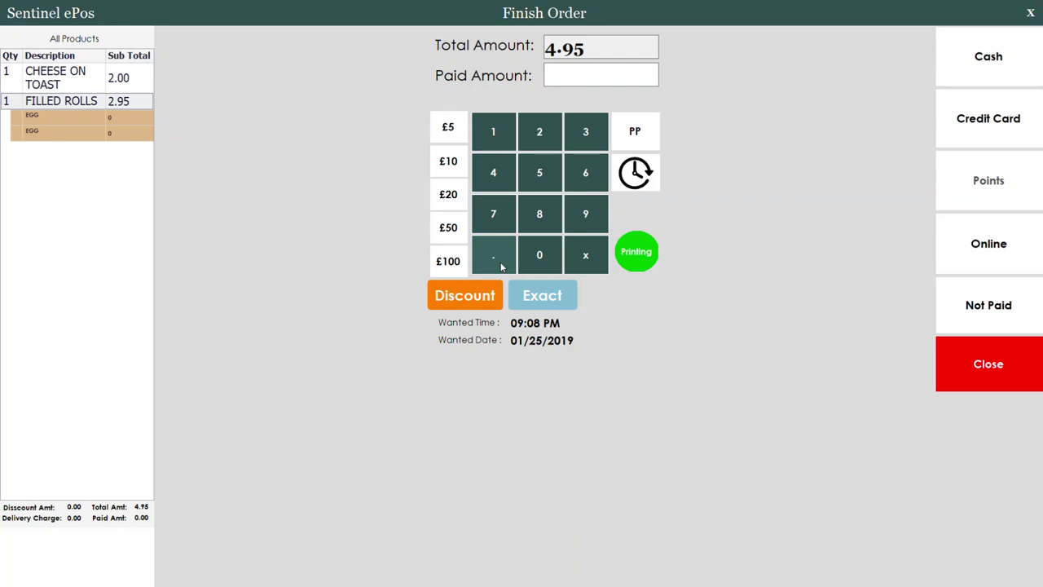
# On the 4.95 order, choose Exact and push the wanted time later by 15, 20 and 45 minutes.
pyautogui.click(546, 306)
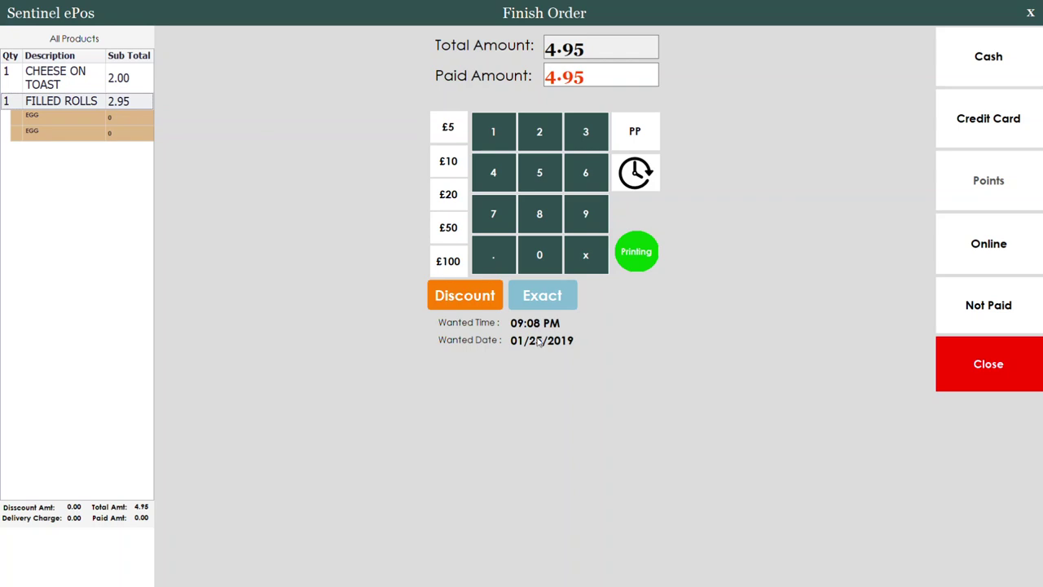
pyautogui.click(635, 186)
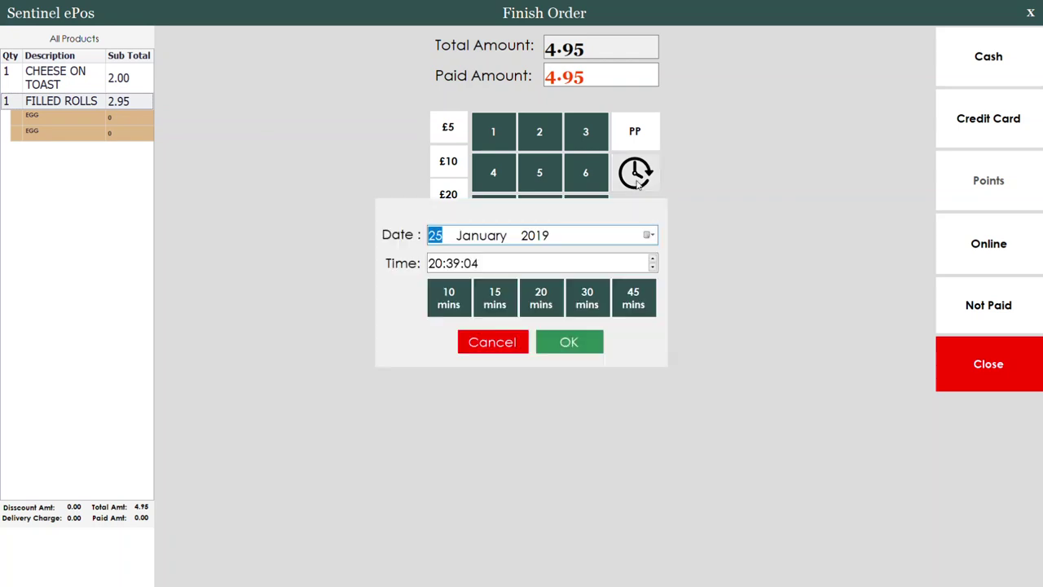
pyautogui.click(491, 295)
pyautogui.click(539, 306)
pyautogui.click(634, 303)
# Set the wanted hour to 23 for 11:24 PM, then cancel the order back to the home menu.
pyautogui.click(438, 262)
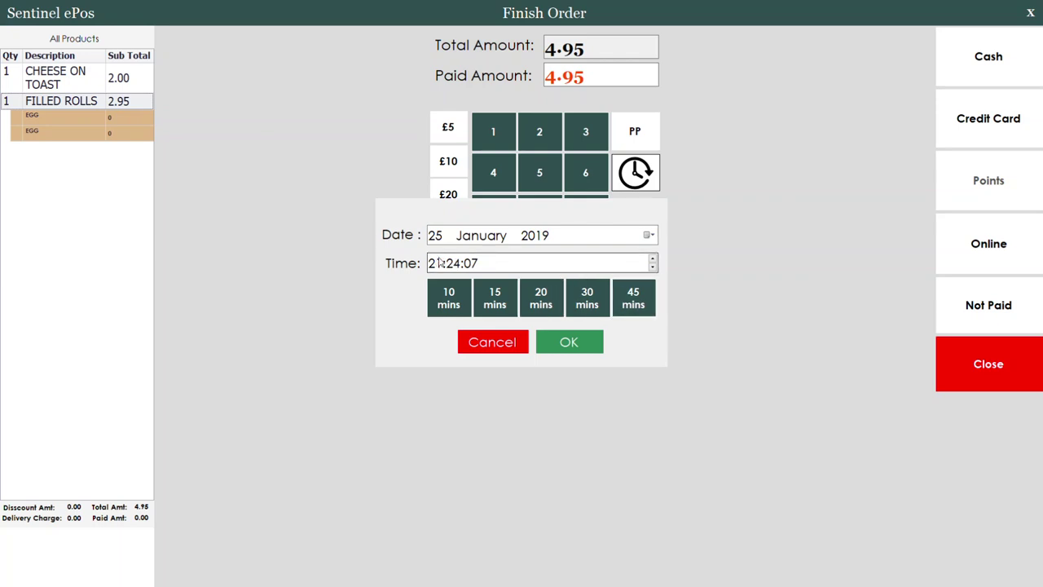
pyautogui.click(652, 259)
pyautogui.click(652, 260)
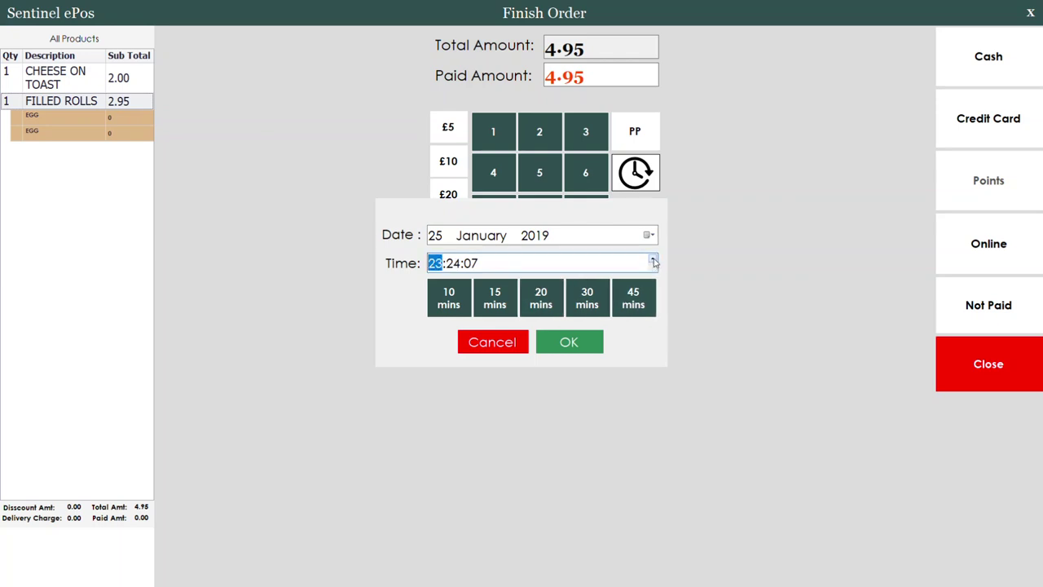
pyautogui.click(569, 342)
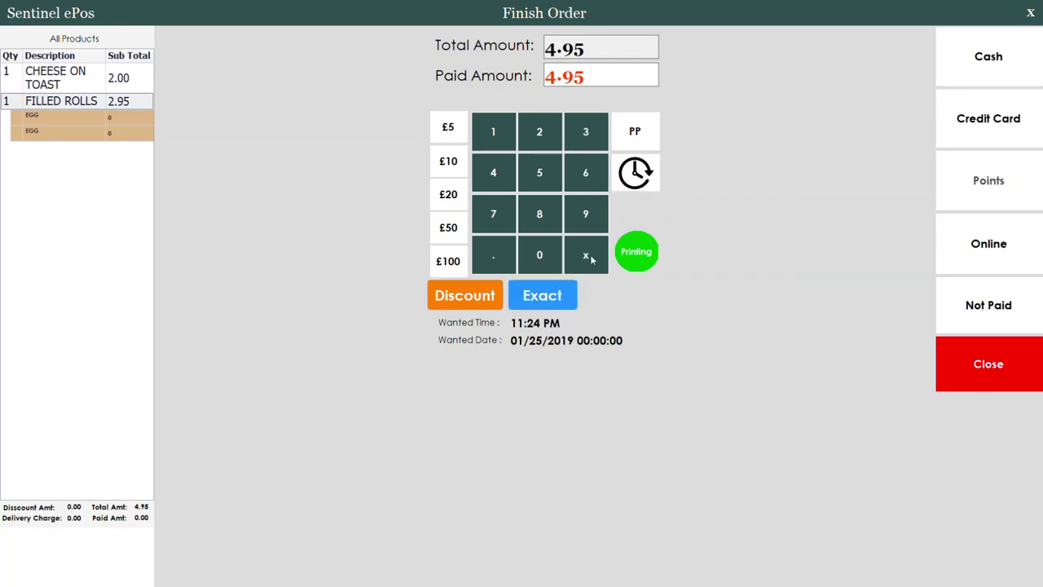
pyautogui.click(1029, 12)
pyautogui.click(886, 573)
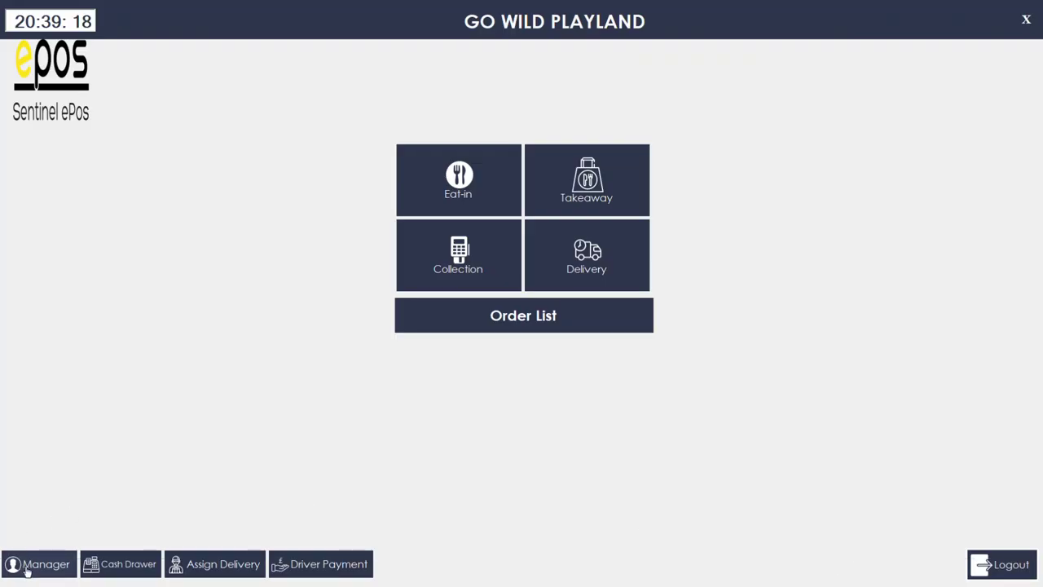
pyautogui.click(23, 566)
pyautogui.click(76, 140)
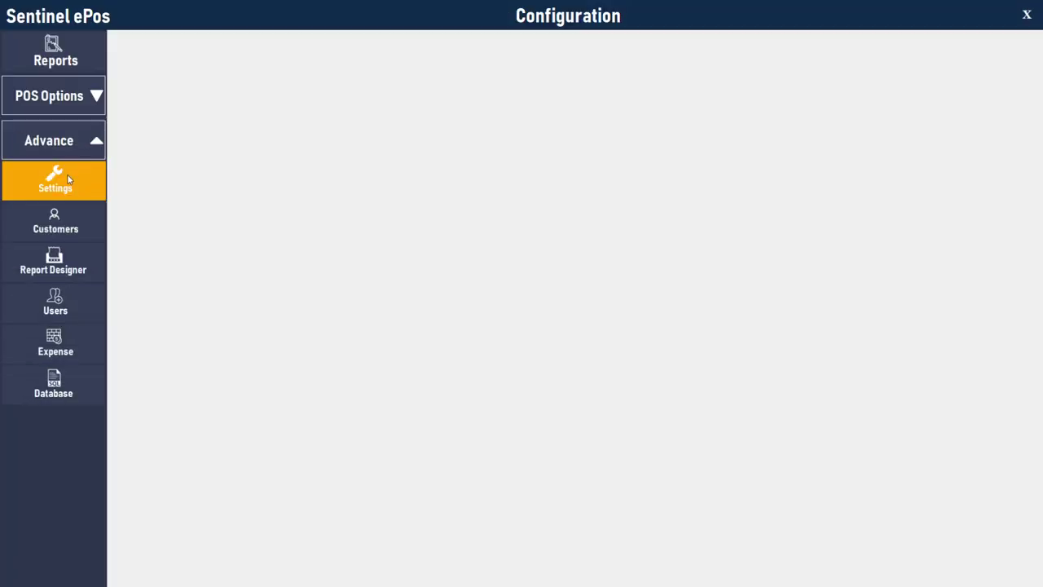
pyautogui.click(72, 181)
pyautogui.doubleClick(470, 287)
pyautogui.press('Tab')
pyautogui.press('Tab')
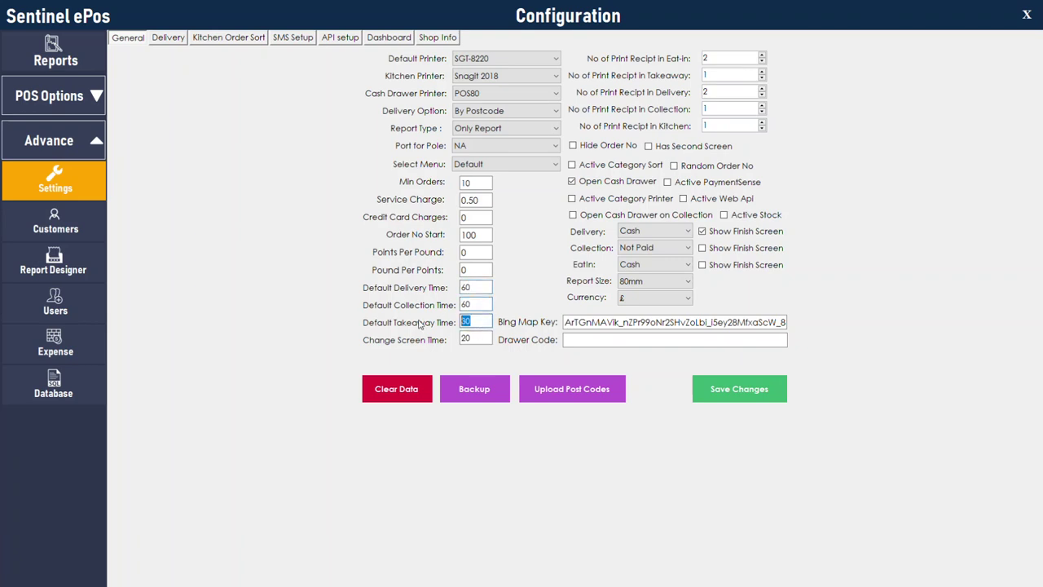
pyautogui.hotkey('shift', 'Tab')
pyautogui.hotkey('shift', 'Tab')
pyautogui.press('Tab')
pyautogui.press('Tab')
pyautogui.press('Tab')
pyautogui.click(1027, 15)
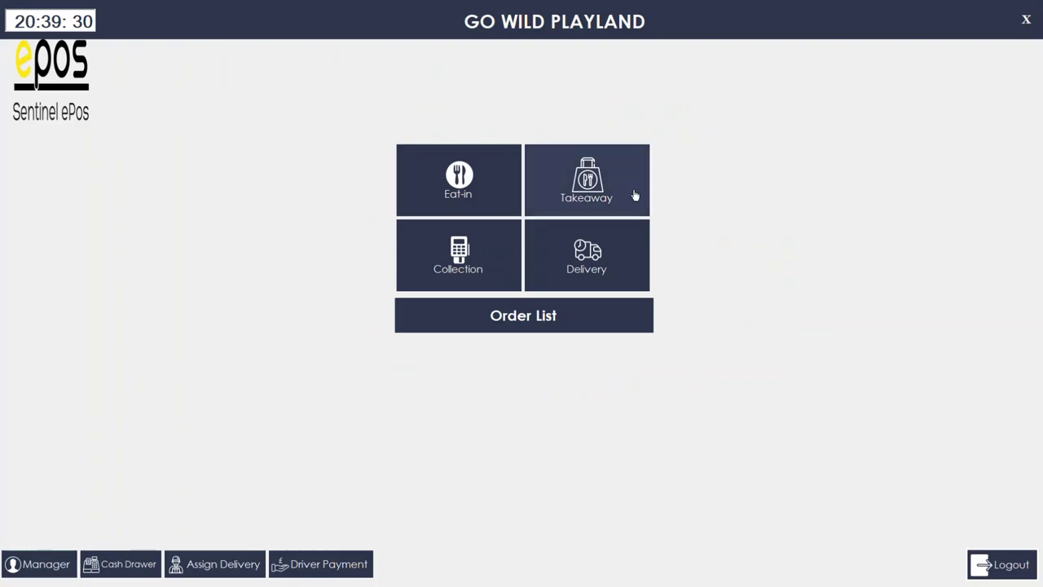
# Start a takeaway order of a filled roll with egg and hash brown.
pyautogui.click(519, 236)
pyautogui.click(522, 214)
pyautogui.click(598, 207)
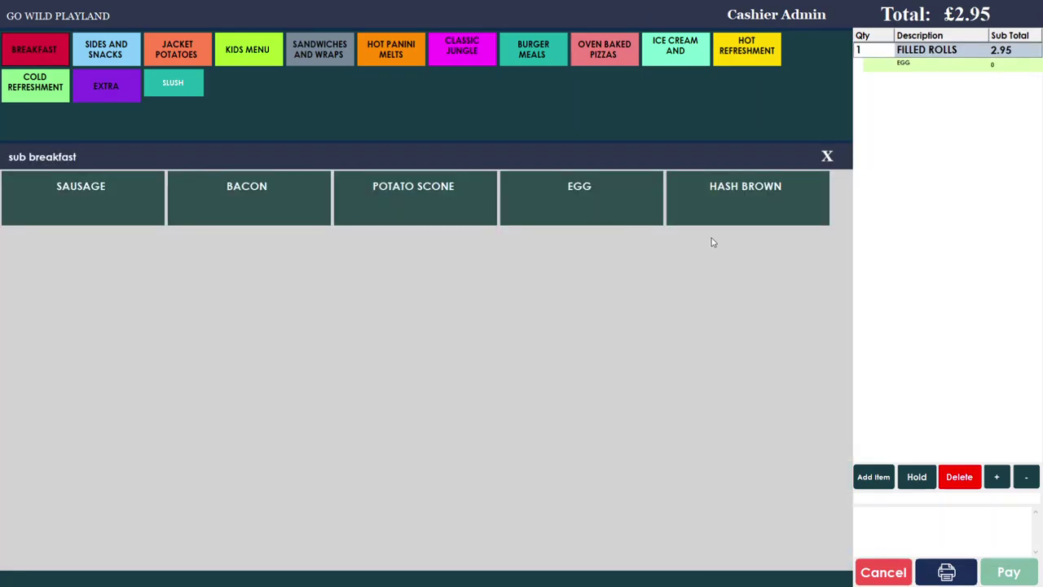
pyautogui.click(742, 223)
# Pay the £2.95 order in cash and go to the Manager configuration screen.
pyautogui.click(998, 572)
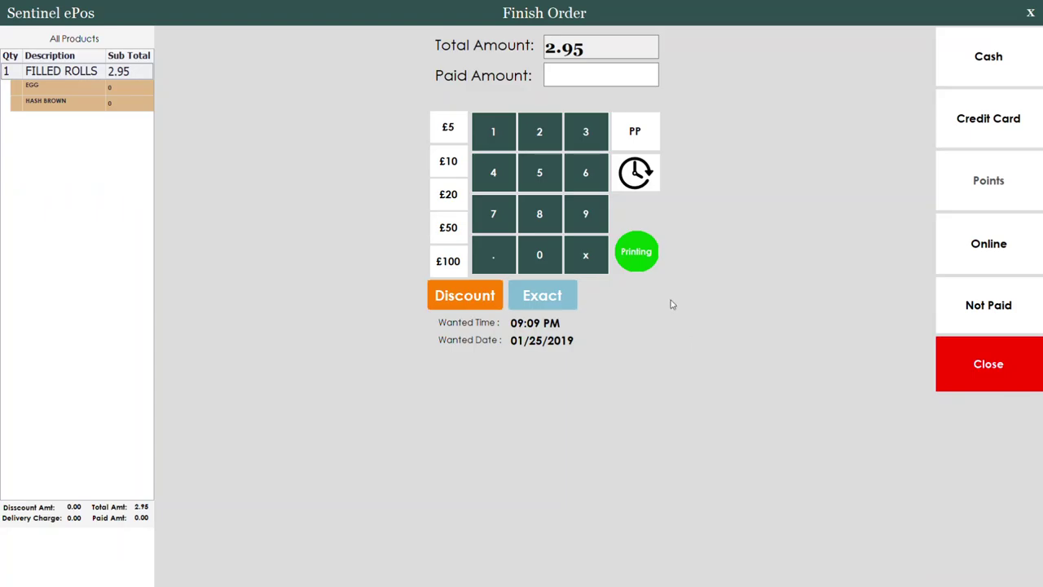
pyautogui.click(1018, 73)
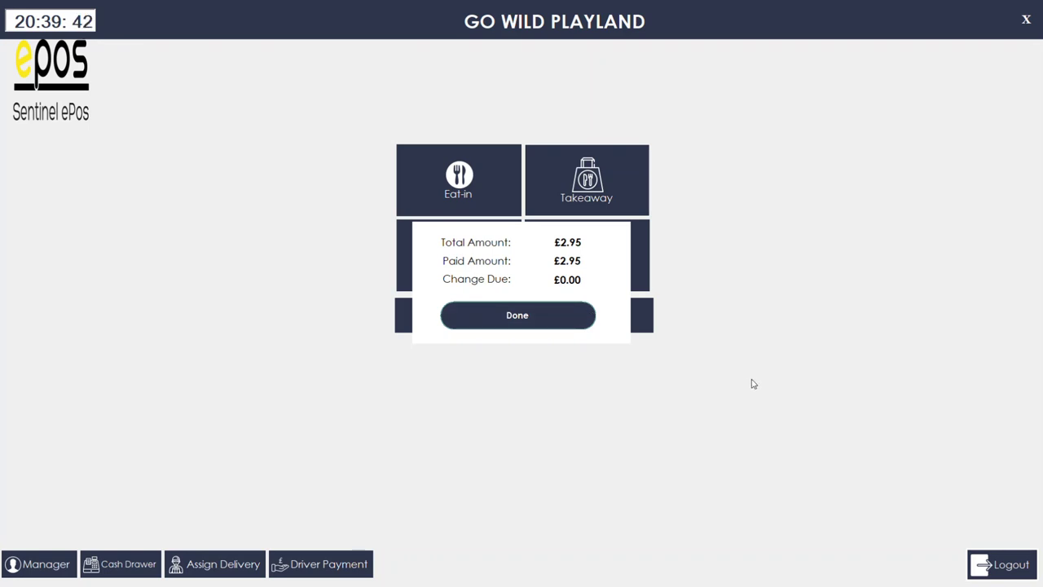
pyautogui.click(544, 325)
pyautogui.click(28, 567)
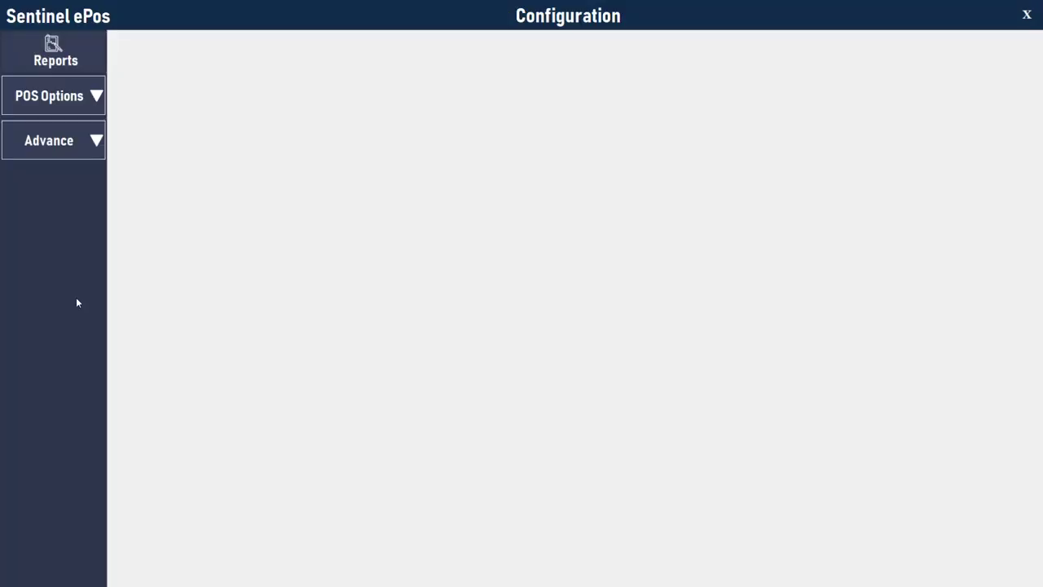
# In Advance > Settings, change Change Screen Time from 20 to 10 and save.
pyautogui.click(49, 140)
pyautogui.click(56, 178)
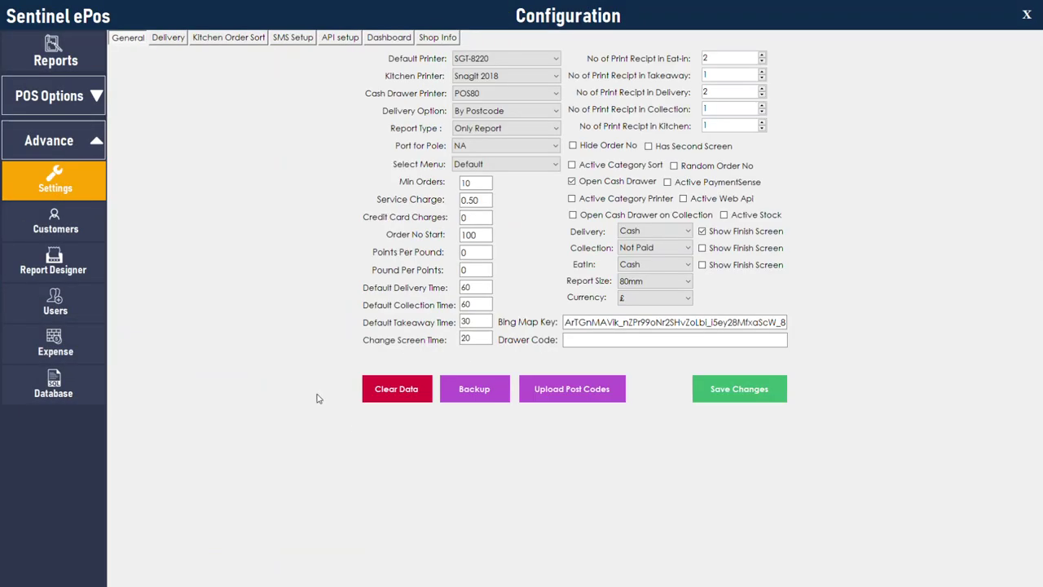
pyautogui.click(462, 339)
pyautogui.moveTo(472, 341); pyautogui.dragTo(424, 343)
pyautogui.write('10')
pyautogui.click(731, 390)
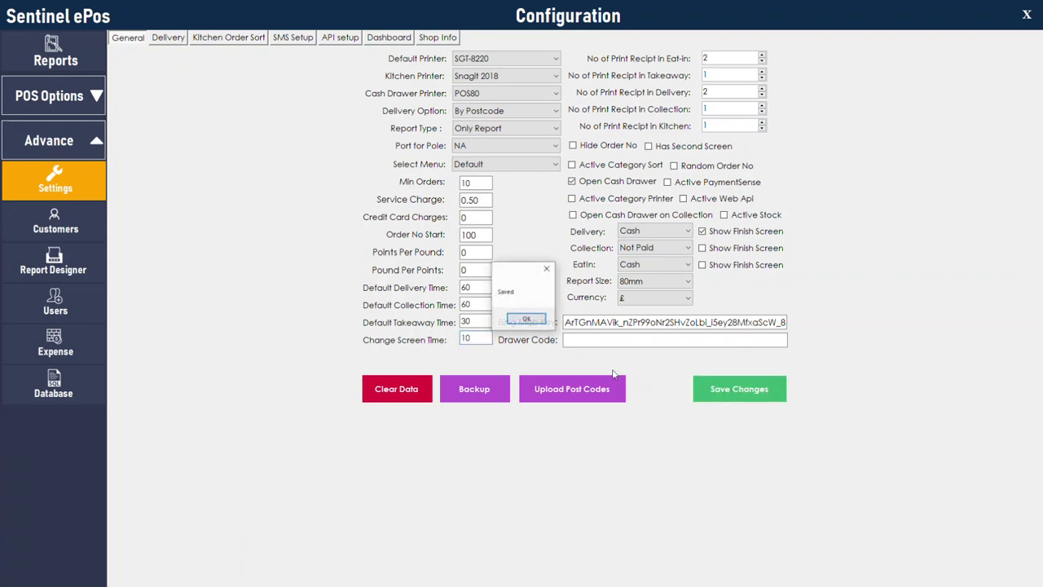
pyautogui.click(525, 317)
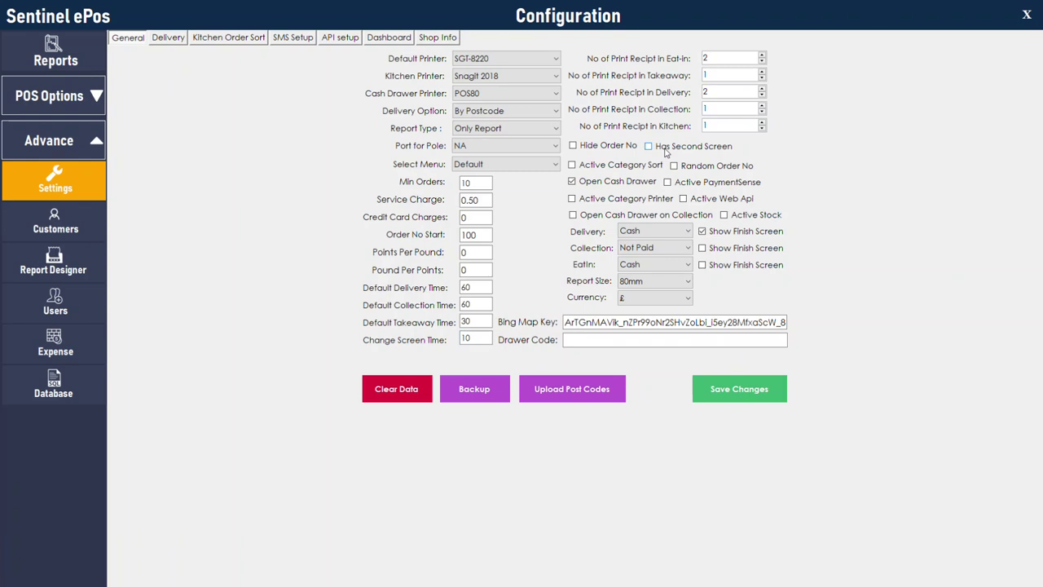
# Turn off Has Second Screen and Random Order No, and enable the collection finish screen.
pyautogui.click(647, 154)
pyautogui.click(723, 169)
pyautogui.click(708, 169)
pyautogui.click(706, 170)
pyautogui.click(656, 298)
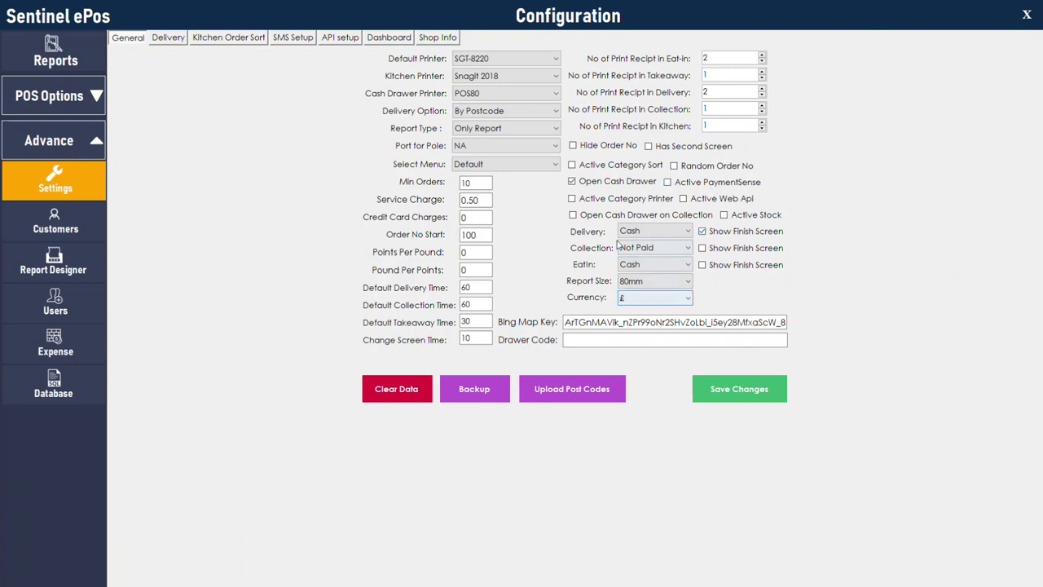
pyautogui.click(702, 249)
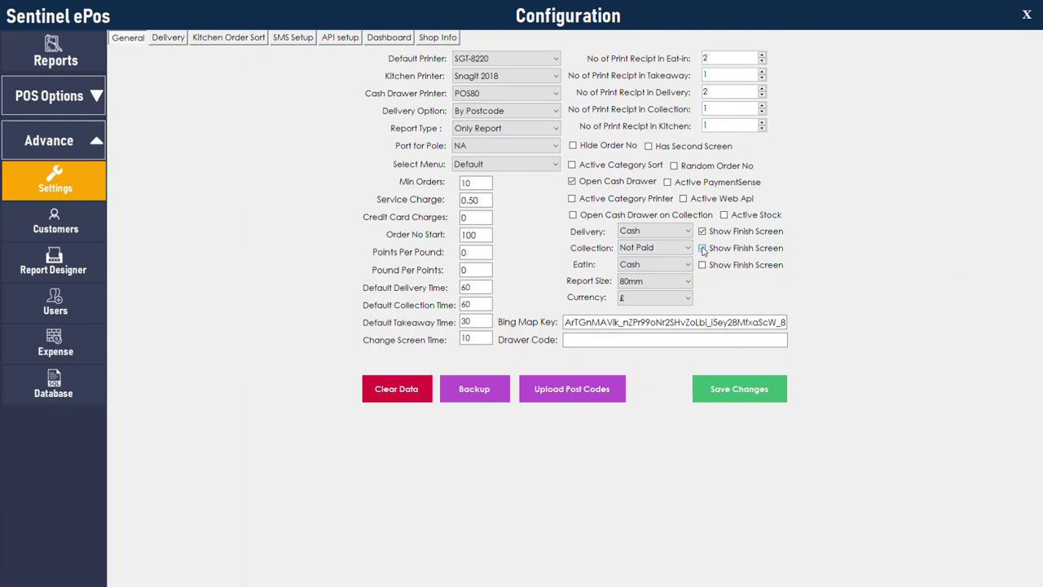
# Untick the collection finish screen, leave Configuration, and ring up a takeaway Mini Breakfast to payment.
pyautogui.click(702, 249)
pyautogui.click(1027, 14)
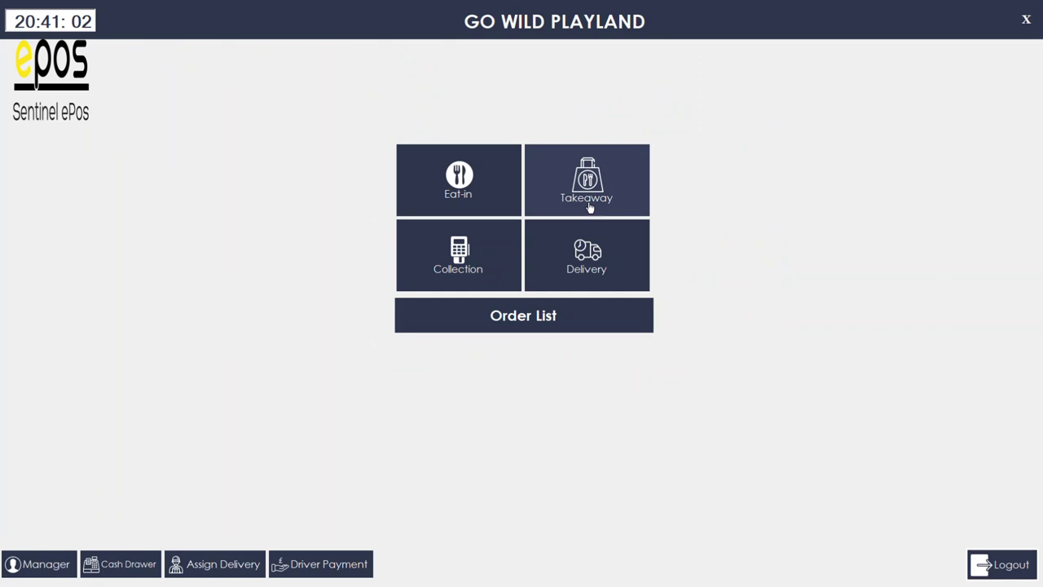
pyautogui.click(590, 205)
pyautogui.click(607, 203)
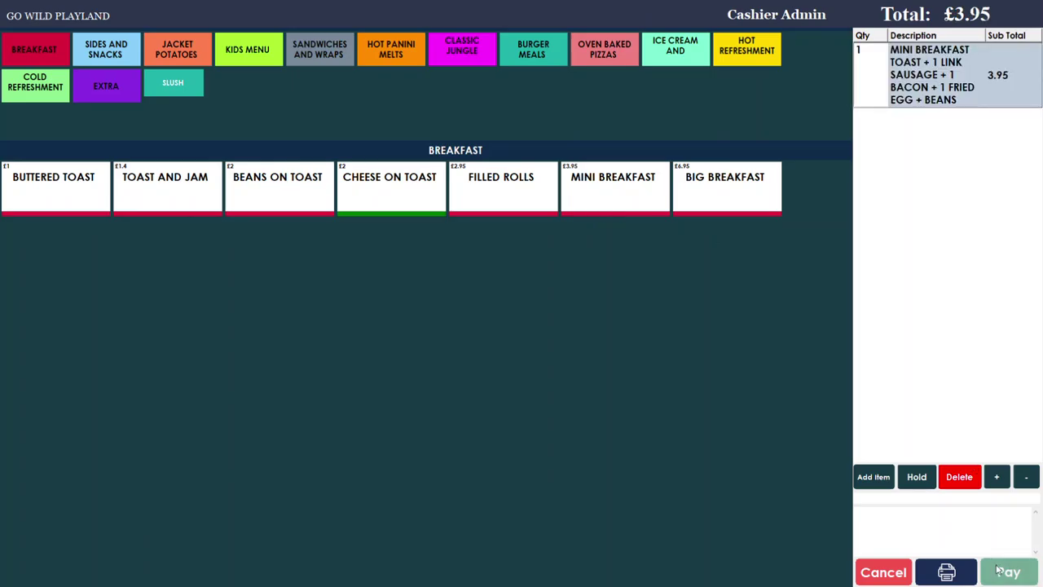
pyautogui.click(998, 568)
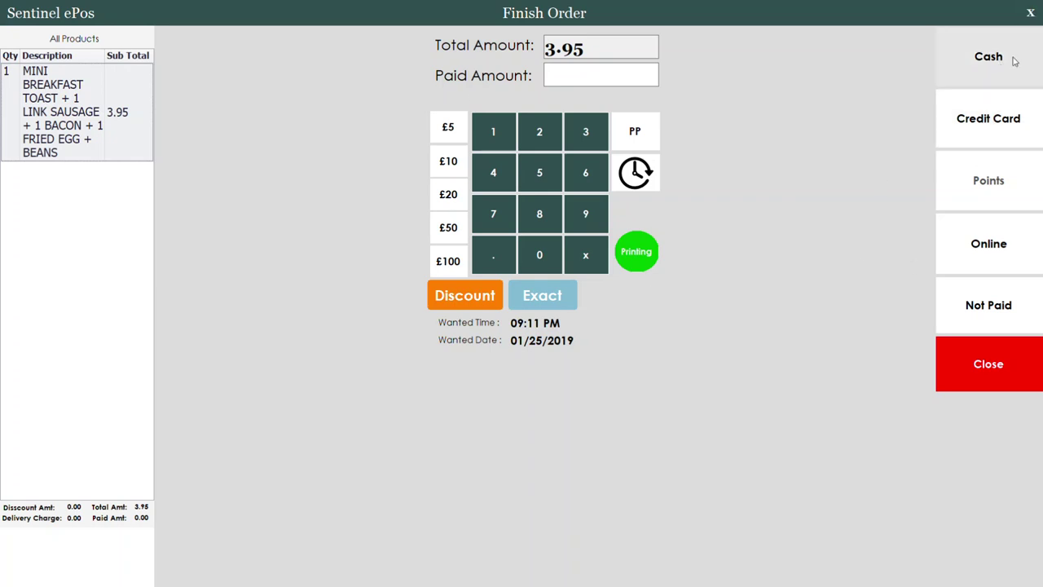
# Abandon payment, delete the Mini Breakfast, cancel the order, and return to Manager > Advance.
pyautogui.click(1030, 13)
pyautogui.click(959, 477)
pyautogui.click(883, 572)
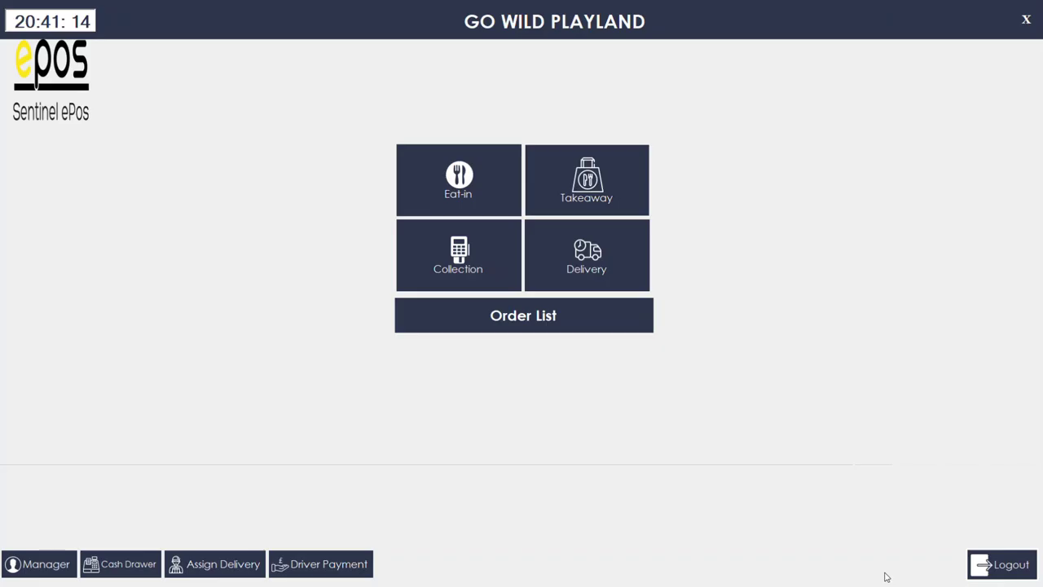
pyautogui.click(41, 562)
pyautogui.click(41, 155)
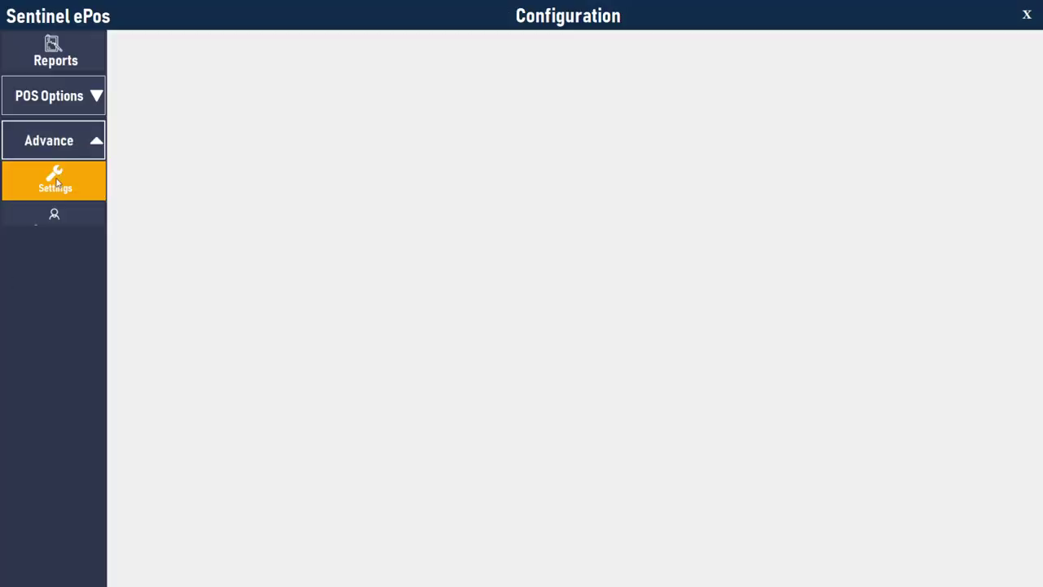
# In General settings, make Collection payment default to Not Paid and save.
pyautogui.click(49, 177)
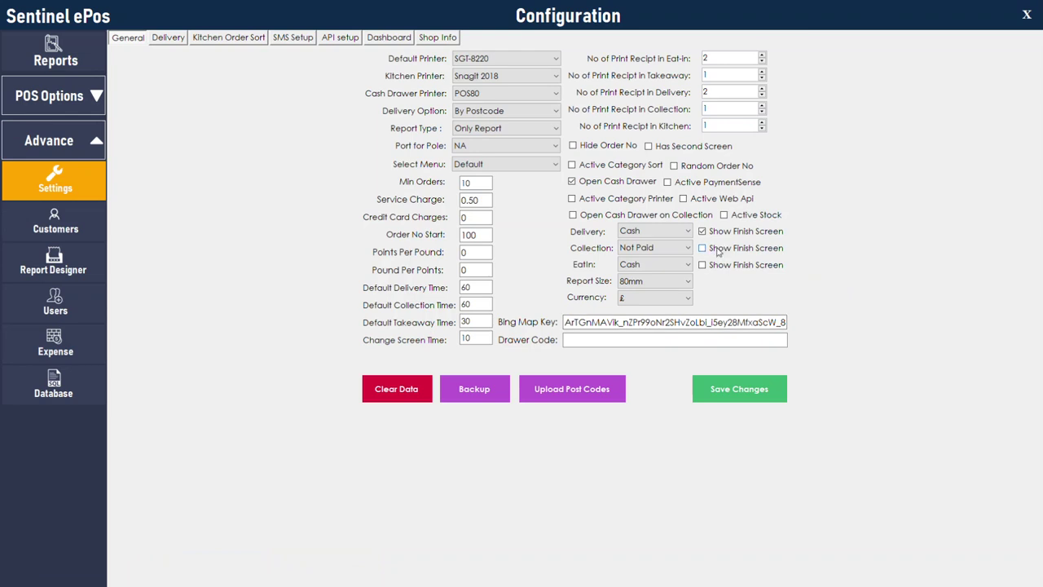
pyautogui.click(656, 248)
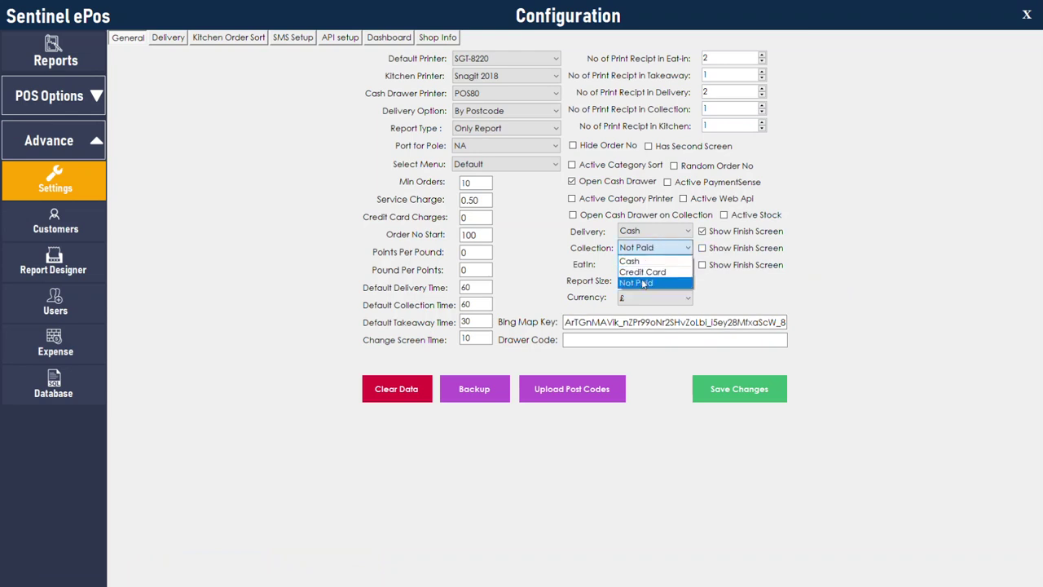
pyautogui.click(643, 282)
pyautogui.click(739, 389)
pyautogui.click(530, 320)
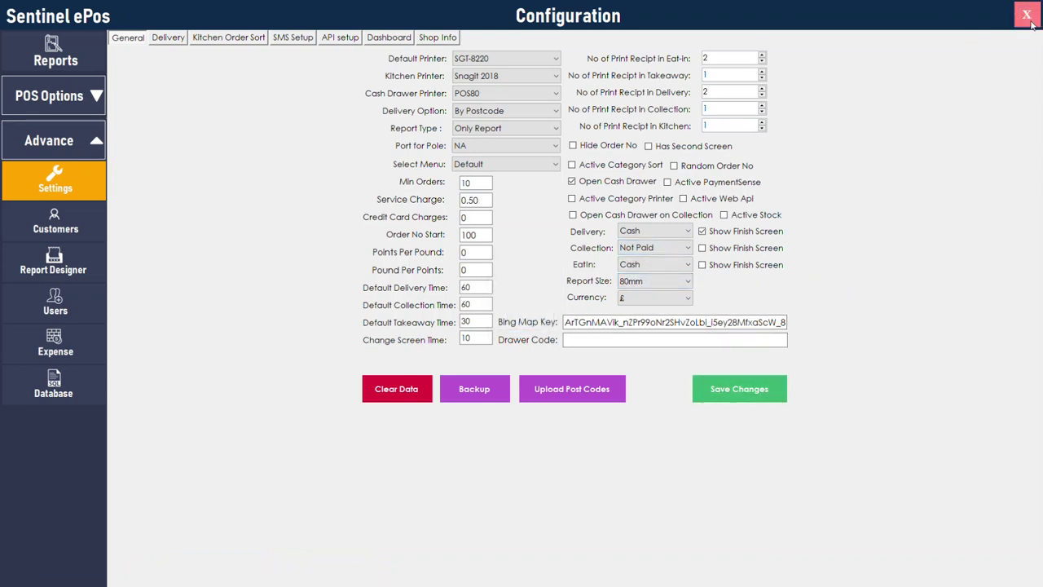
# Place a £6.95 Big Breakfast collection order for a customer identified by phone number.
pyautogui.click(1027, 15)
pyautogui.click(485, 268)
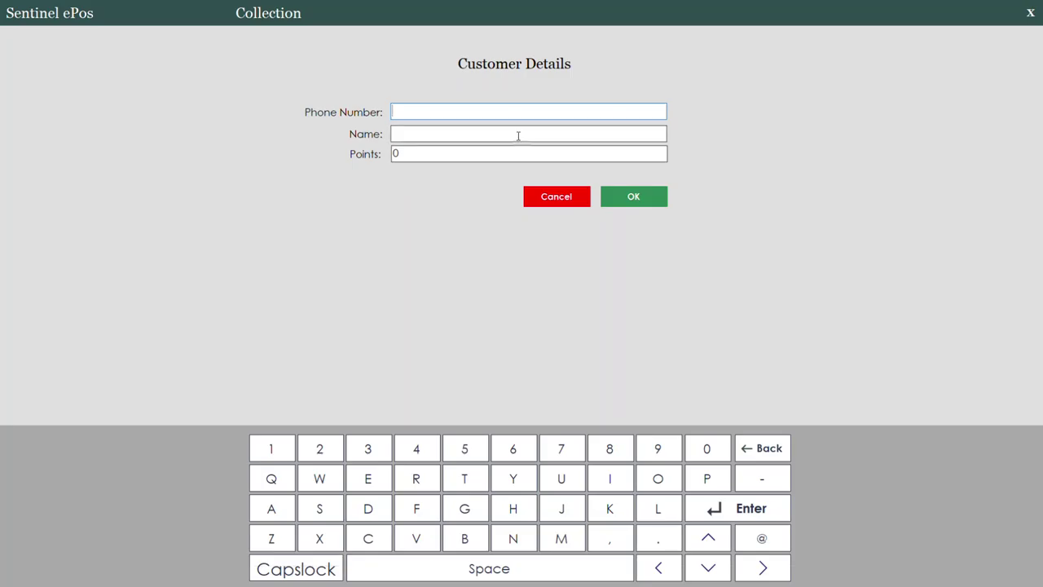
pyautogui.tripleClick(575, 450)
pyautogui.doubleClick(575, 450)
pyautogui.click(633, 199)
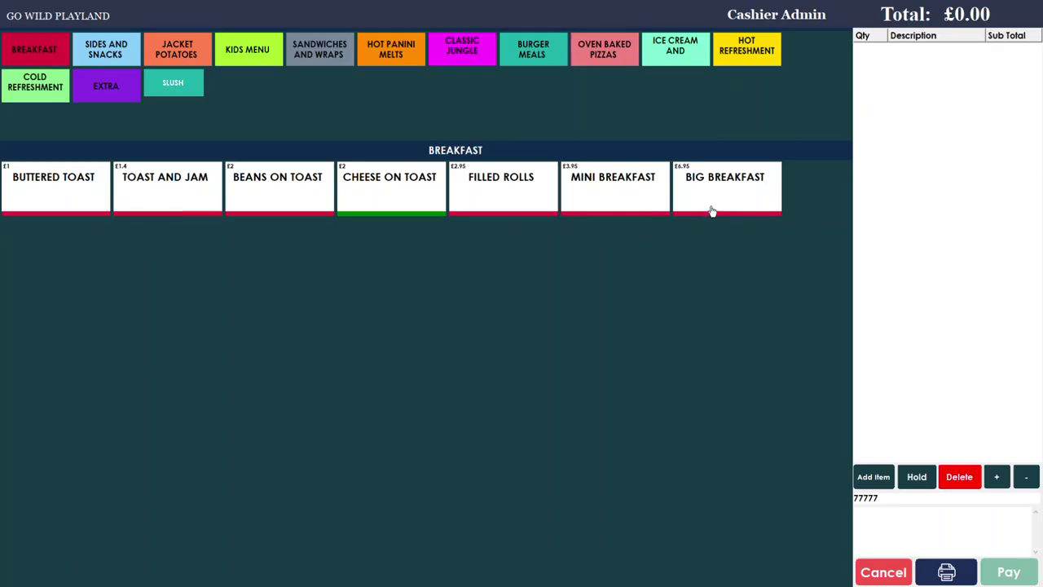
pyautogui.click(714, 203)
pyautogui.click(1008, 572)
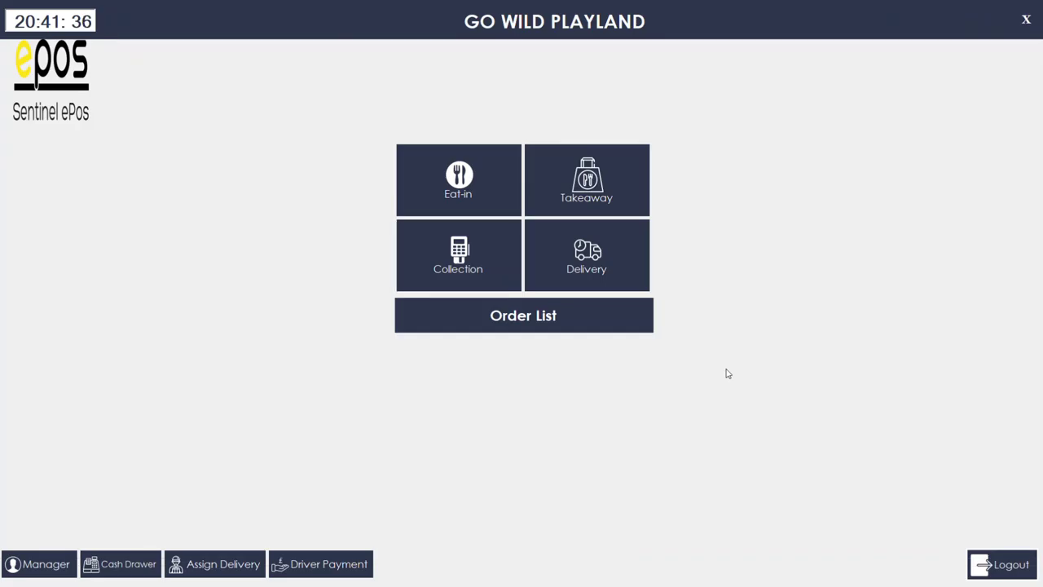
# Review today's order list, open order 101 for editing without changes, then close the list.
pyautogui.click(555, 319)
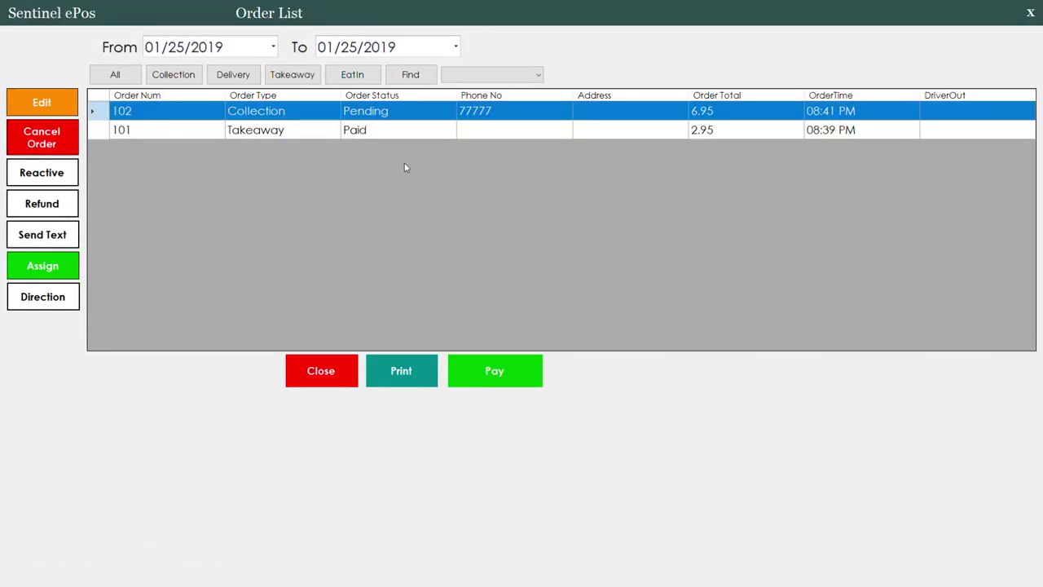
pyautogui.click(313, 367)
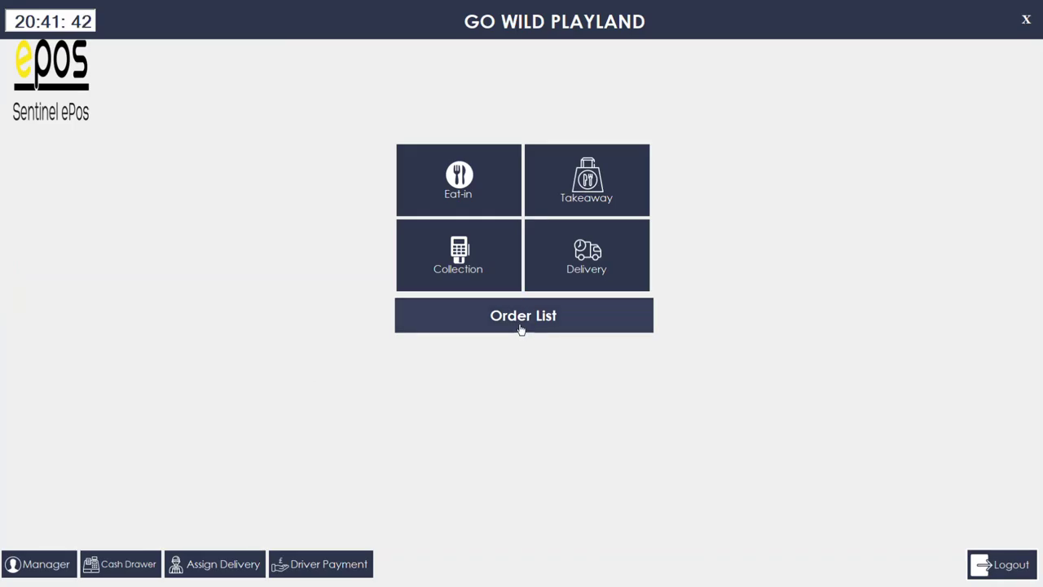
pyautogui.click(521, 328)
pyautogui.click(176, 132)
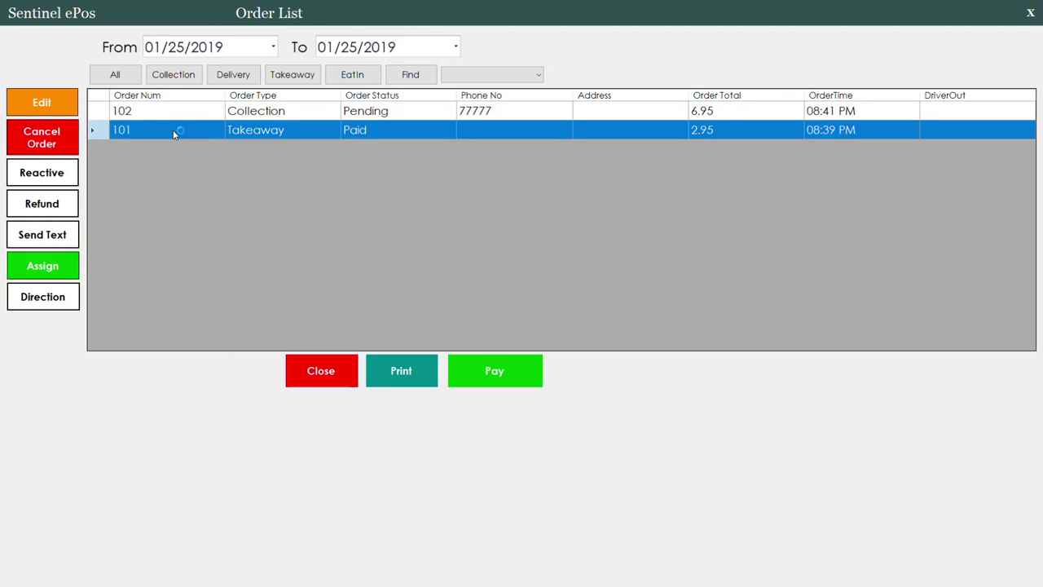
pyautogui.click(46, 110)
pyautogui.click(883, 572)
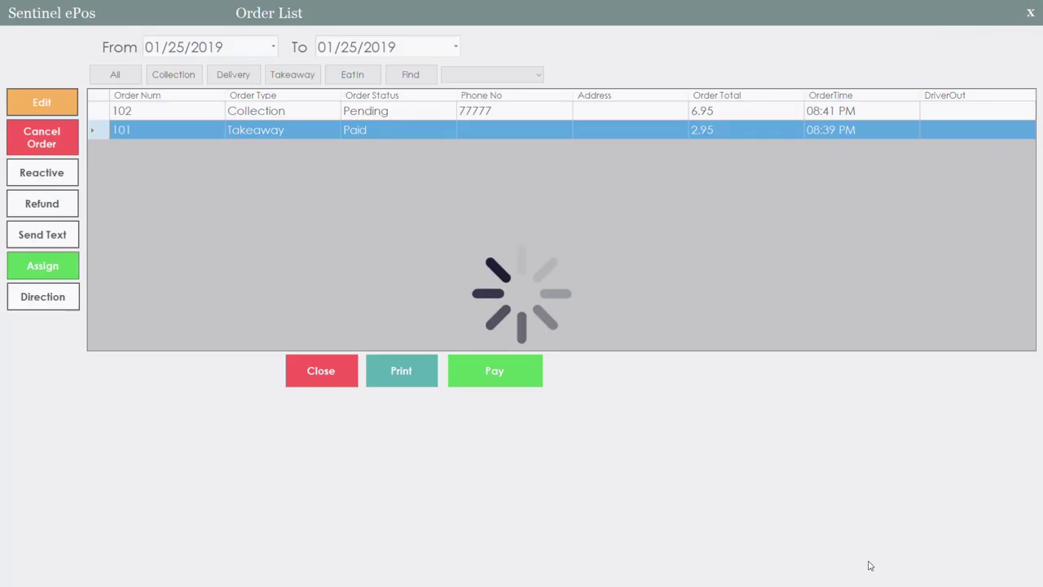
pyautogui.click(540, 310)
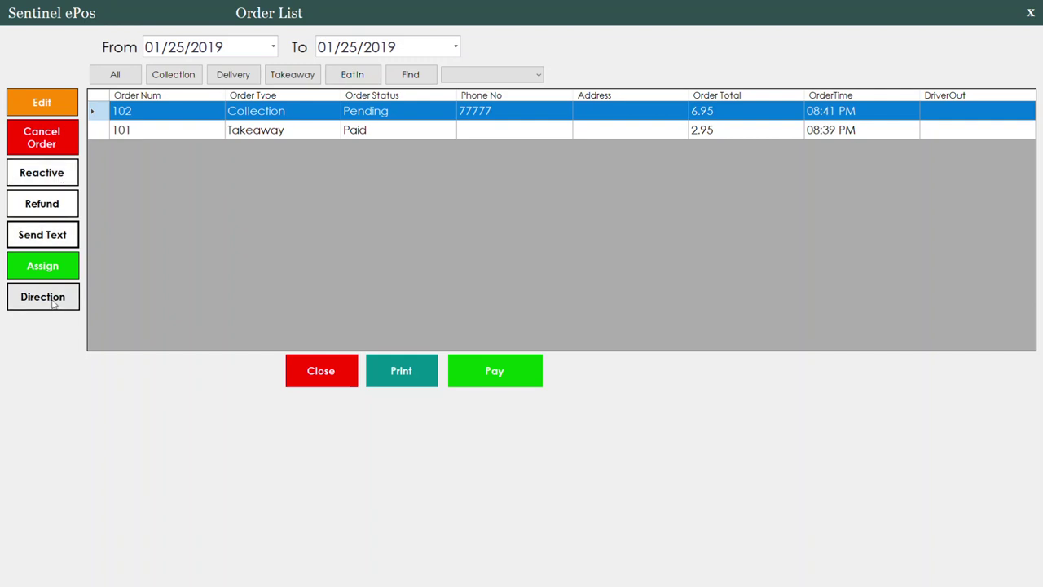
pyautogui.click(320, 373)
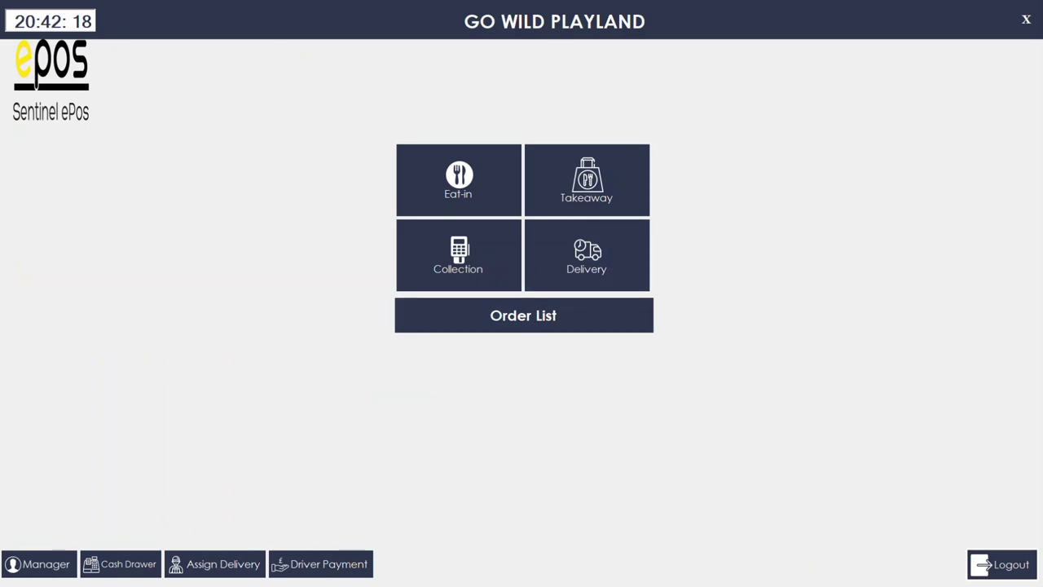
# In POS Options > Products, tick Not Print on Kitchen for the BREAKFAST category.
pyautogui.click(19, 571)
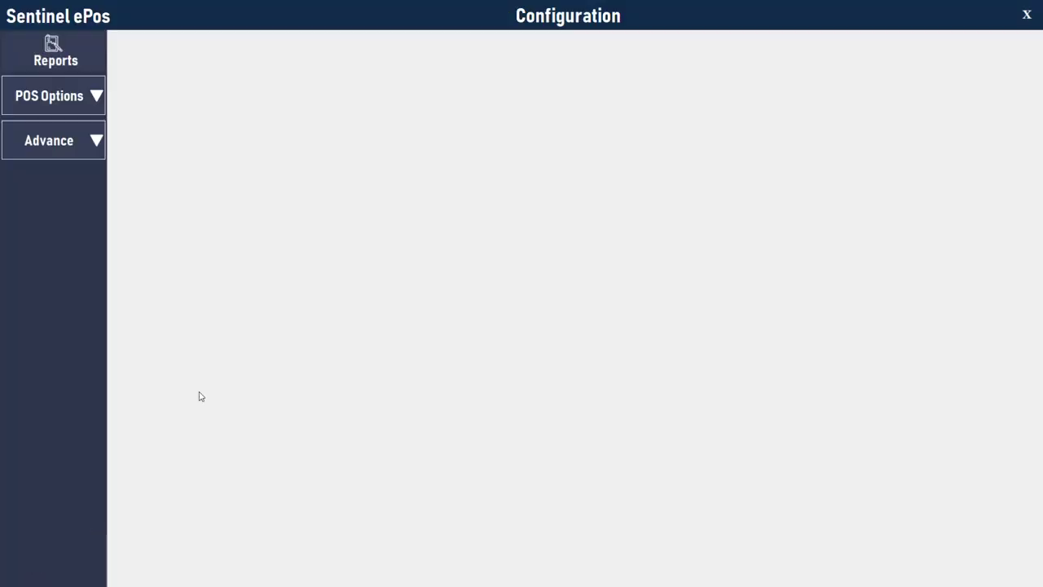
pyautogui.click(90, 155)
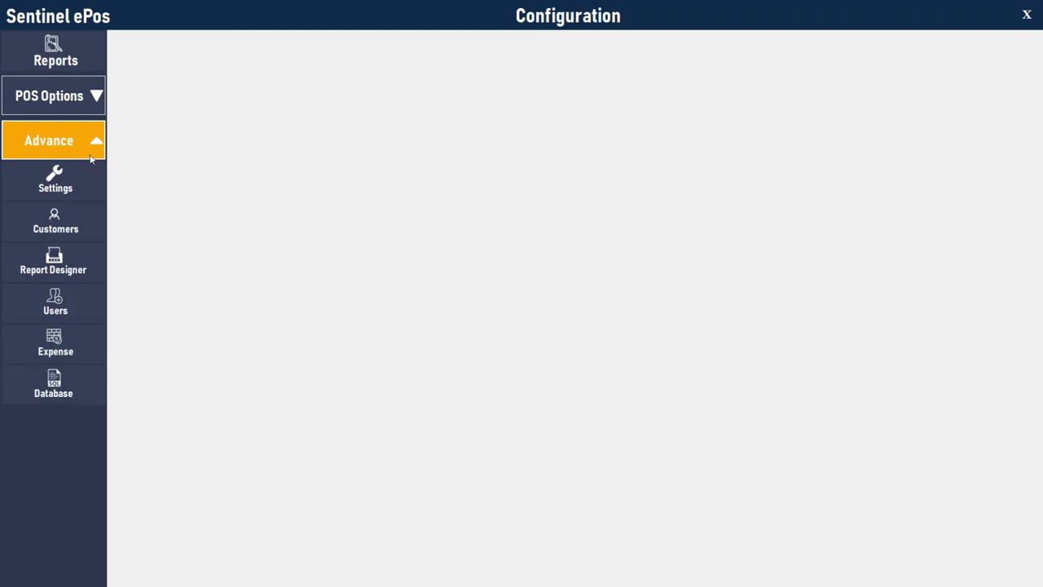
pyautogui.click(91, 155)
pyautogui.click(49, 96)
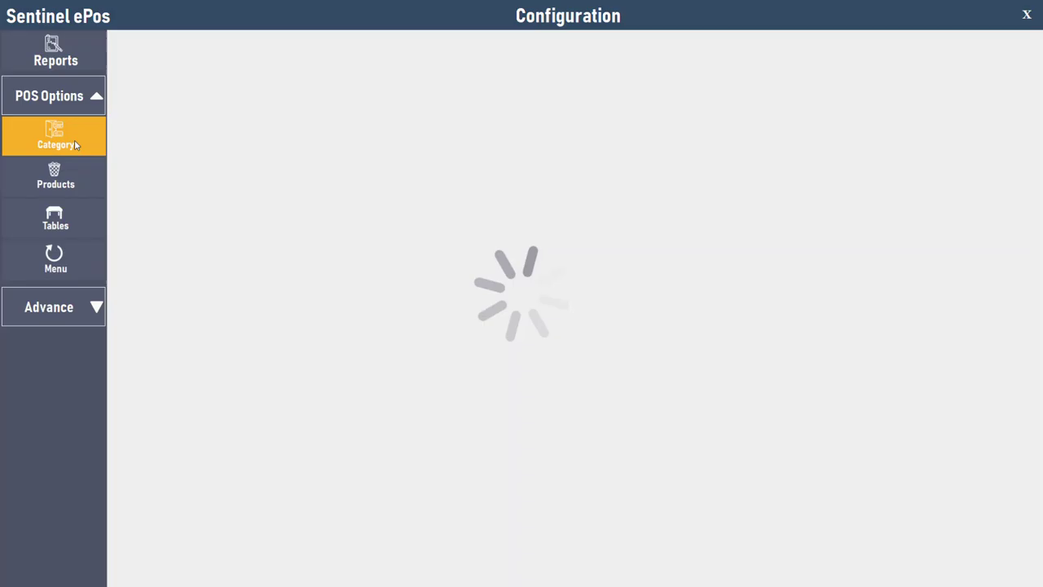
pyautogui.click(74, 144)
pyautogui.click(71, 182)
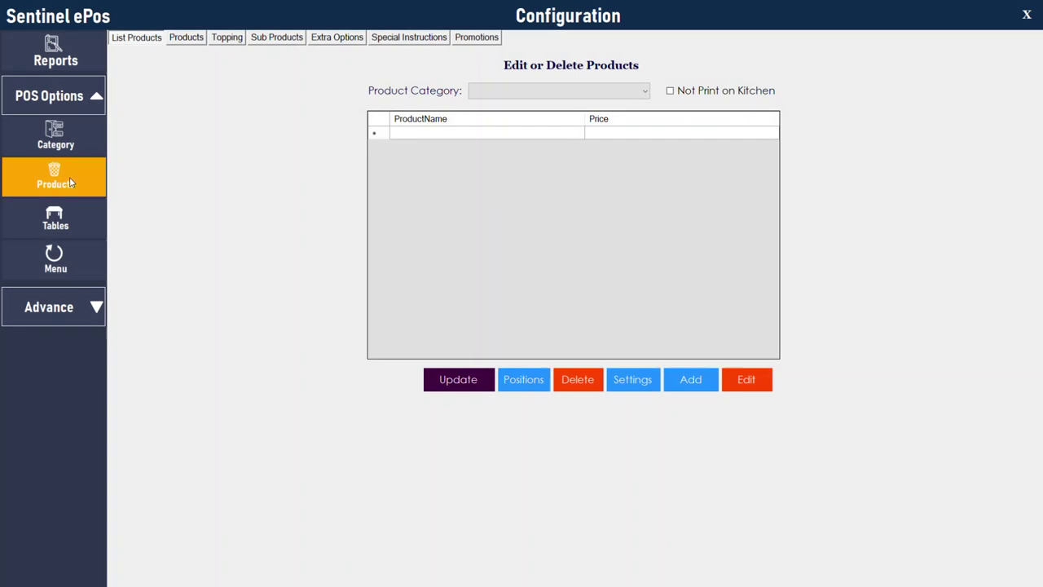
pyautogui.click(509, 88)
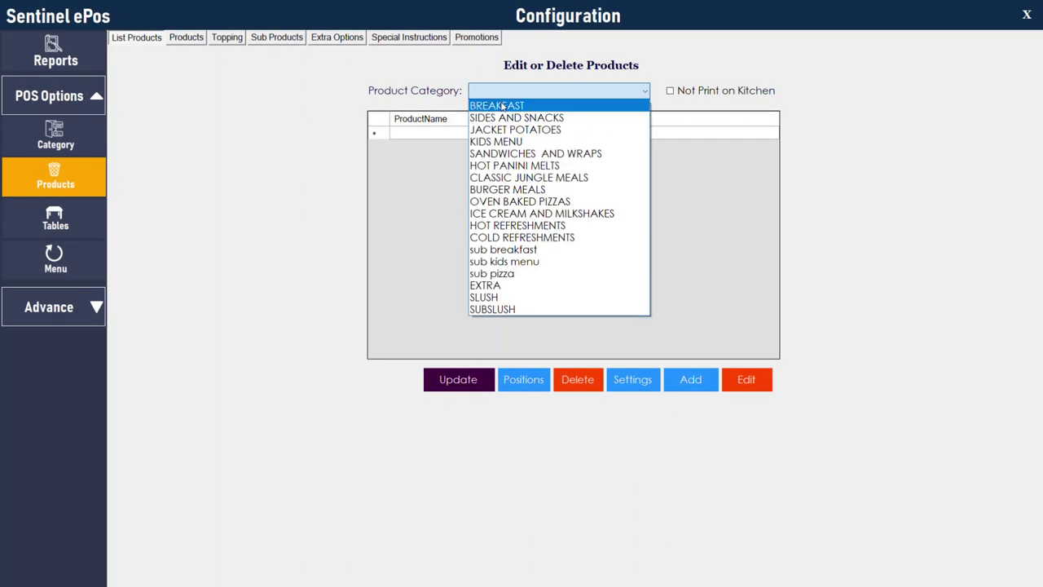
pyautogui.click(501, 106)
pyautogui.click(701, 94)
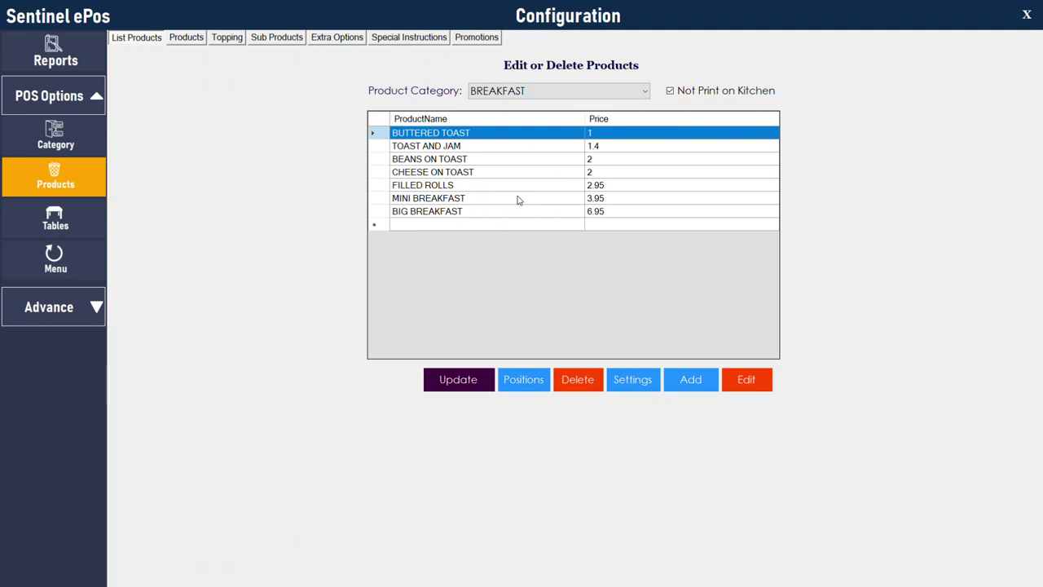
# Switch the product editor to the COLD REFRESHMENTS category.
pyautogui.click(581, 93)
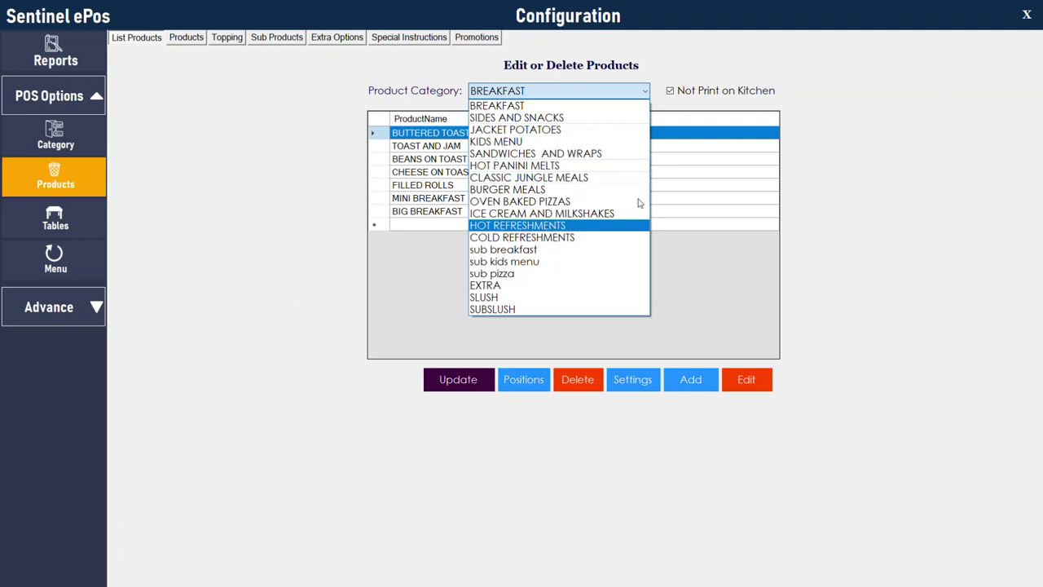
pyautogui.click(710, 86)
pyautogui.click(567, 92)
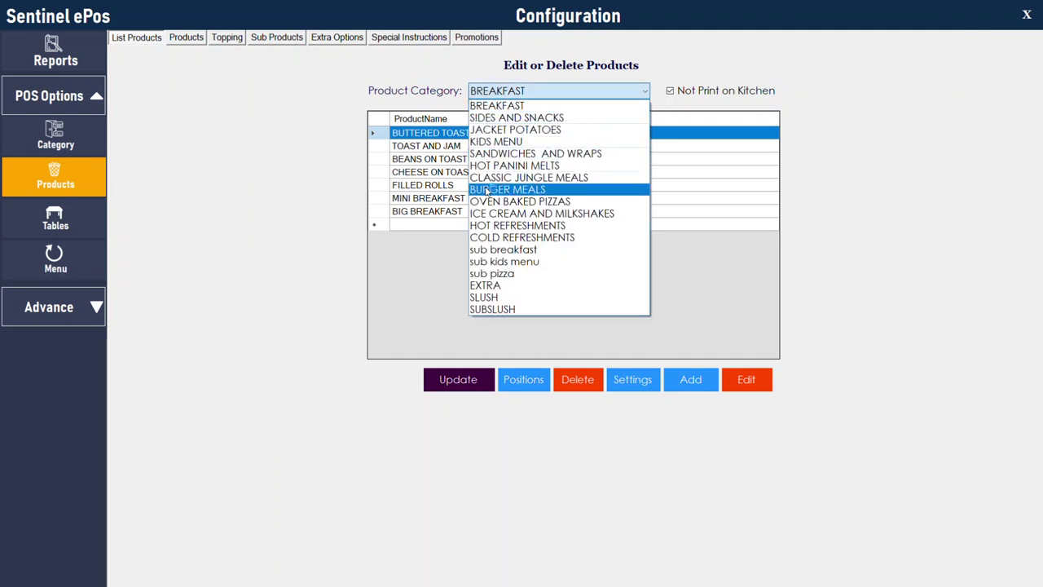
pyautogui.click(522, 240)
# Tick Not Print on Kitchen for COLD REFRESHMENTS, update it, and go to Tables setup.
pyautogui.click(684, 95)
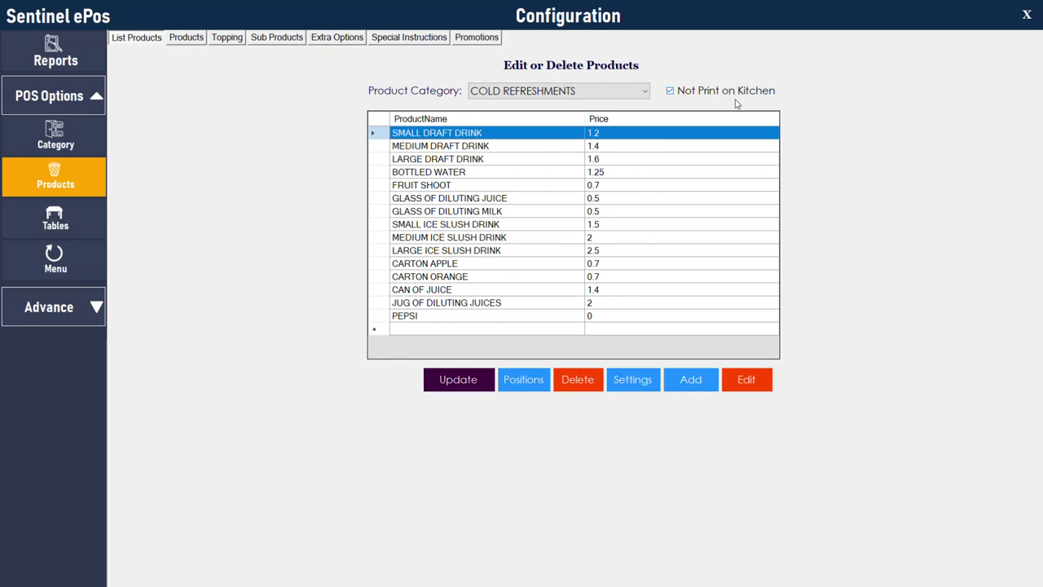
pyautogui.click(472, 383)
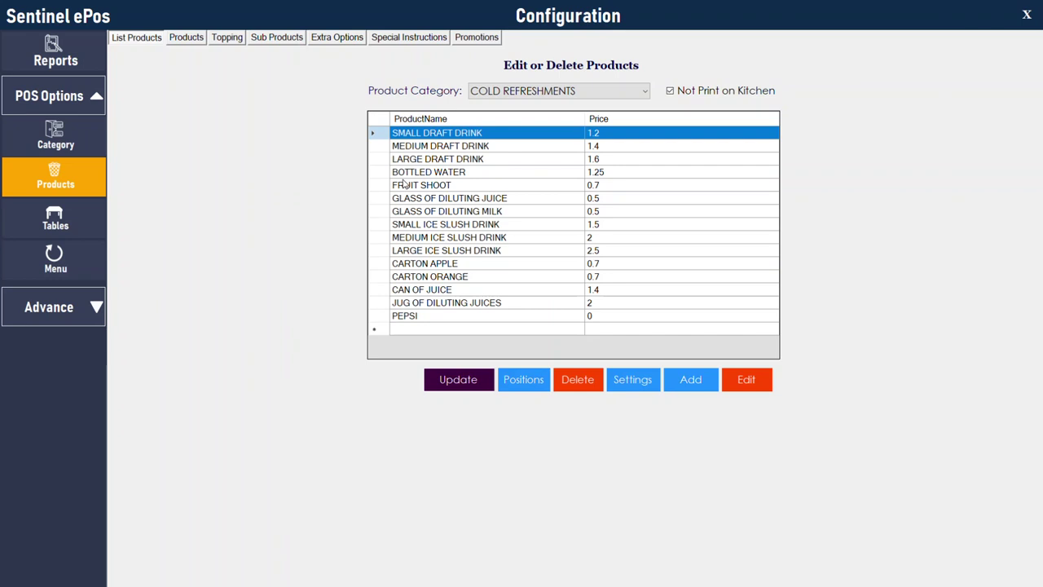
pyautogui.click(60, 224)
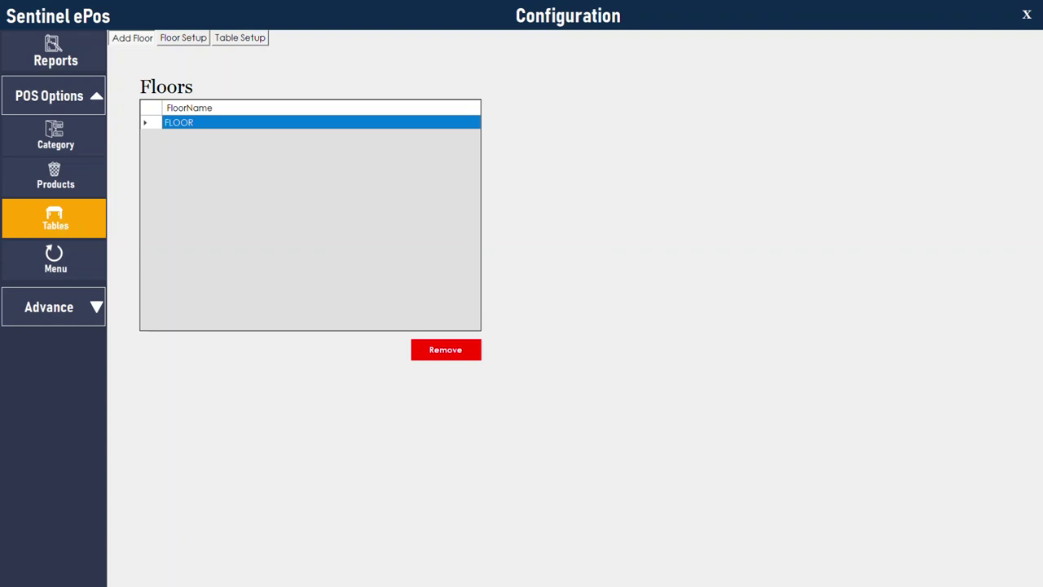
# Seat 22 people at table 7 with a Mini Breakfast and a filled roll with potato scone.
pyautogui.click(1036, 26)
pyautogui.click(487, 212)
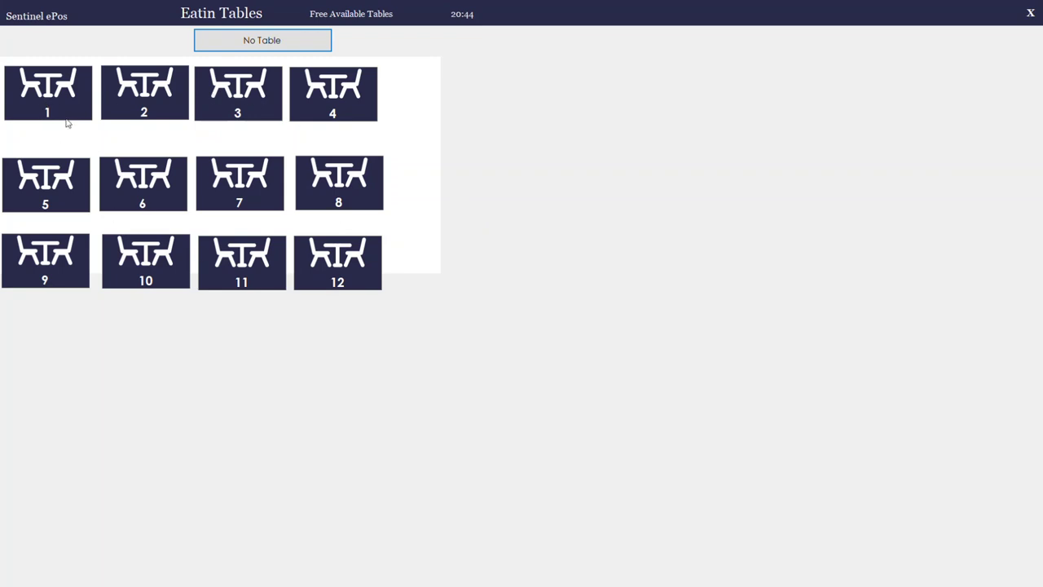
pyautogui.click(240, 204)
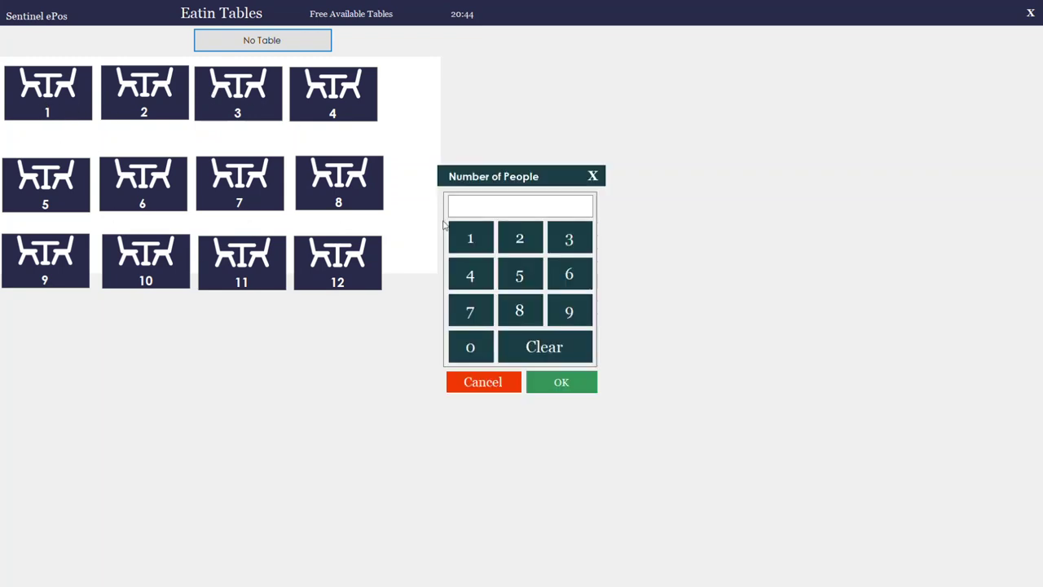
pyautogui.click(525, 240)
pyautogui.click(526, 240)
pyautogui.click(560, 380)
pyautogui.click(637, 211)
pyautogui.click(493, 199)
pyautogui.click(413, 198)
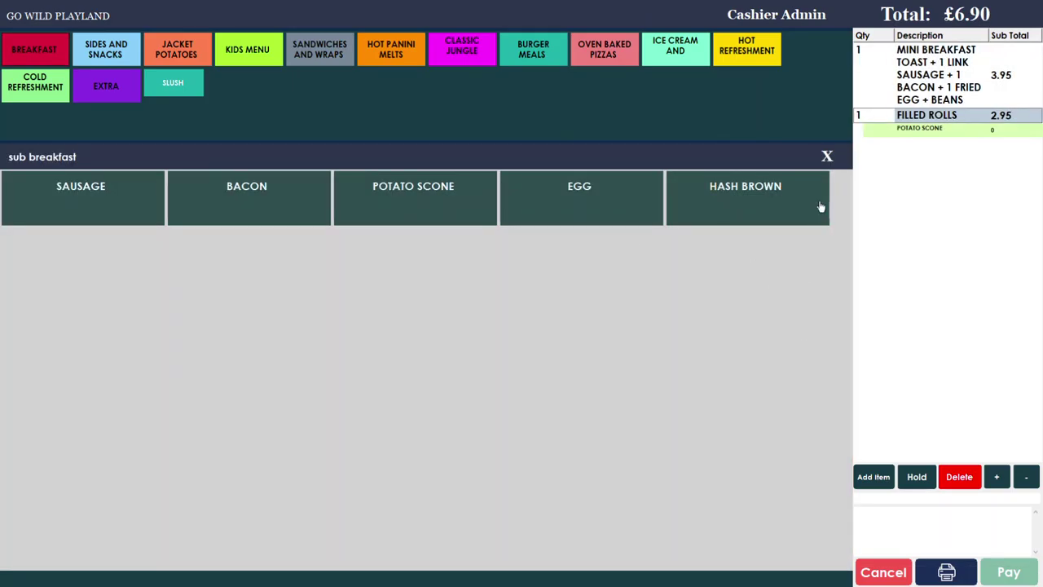
pyautogui.click(827, 157)
pyautogui.click(1009, 572)
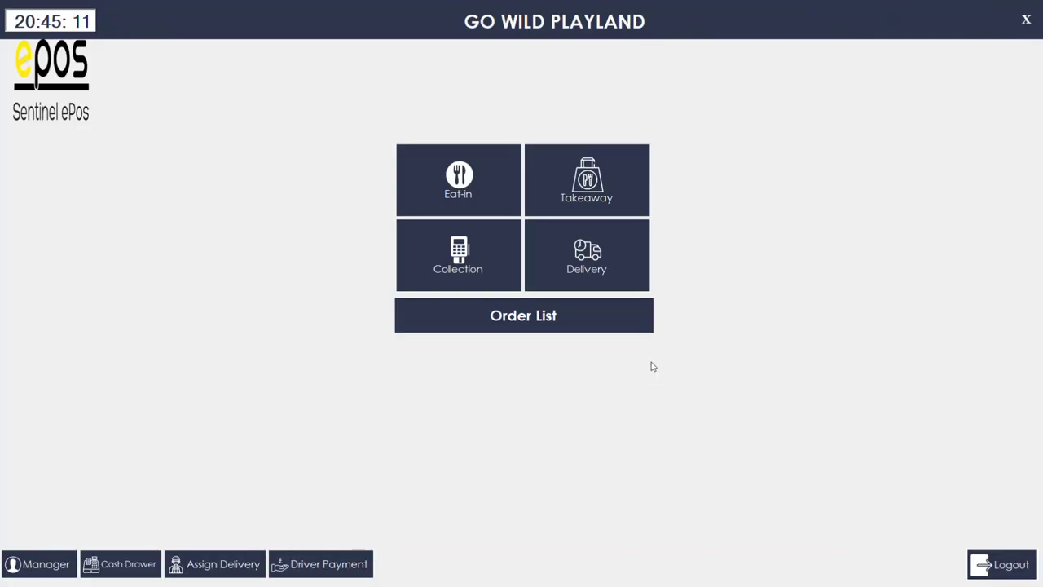
# Settle table 7's £6.90 bill in cash without printing a receipt.
pyautogui.click(478, 196)
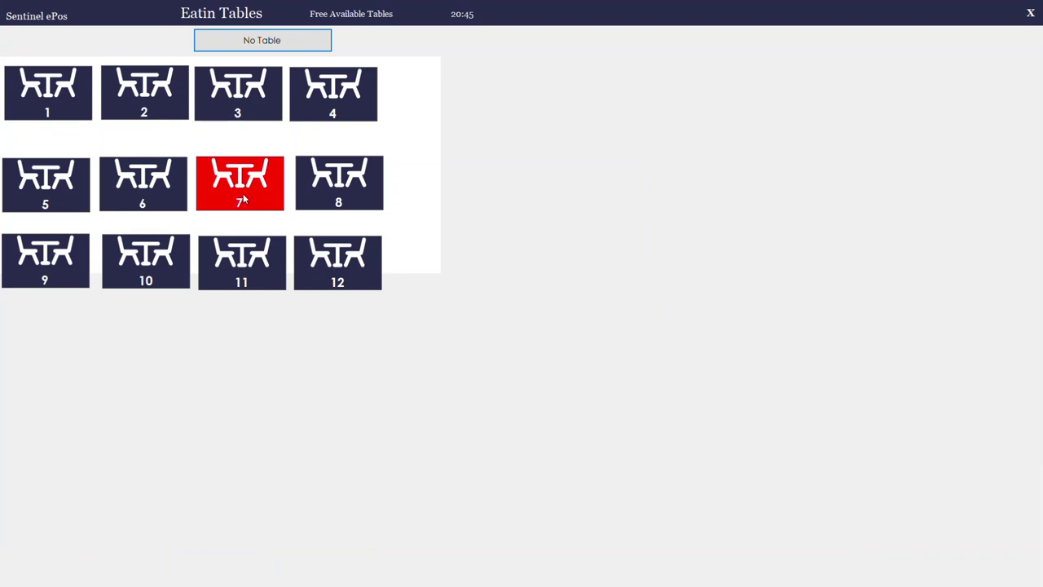
pyautogui.click(243, 199)
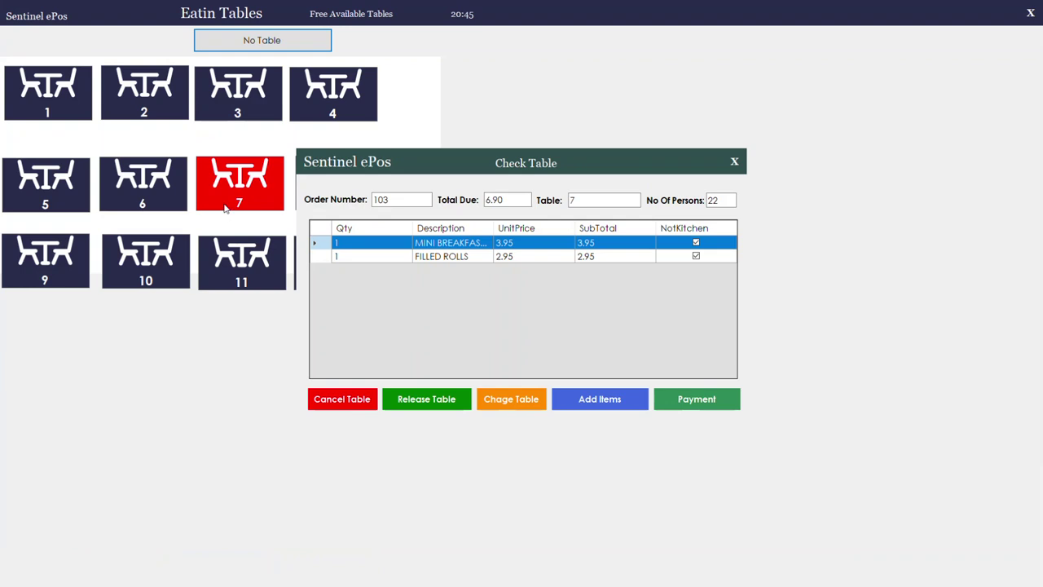
pyautogui.click(697, 399)
pyautogui.click(648, 244)
pyautogui.click(1004, 67)
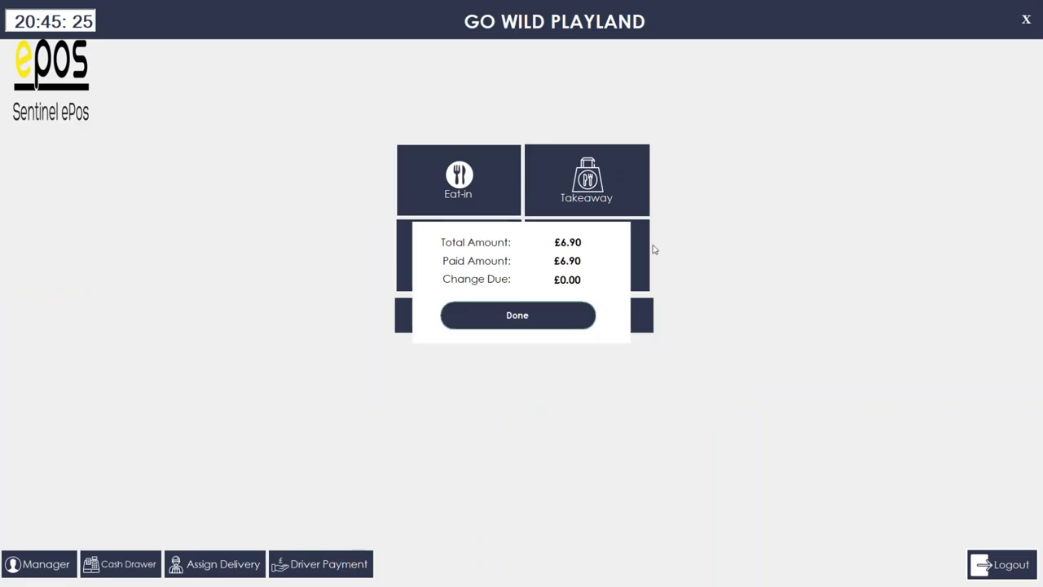
pyautogui.click(559, 317)
pyautogui.click(467, 205)
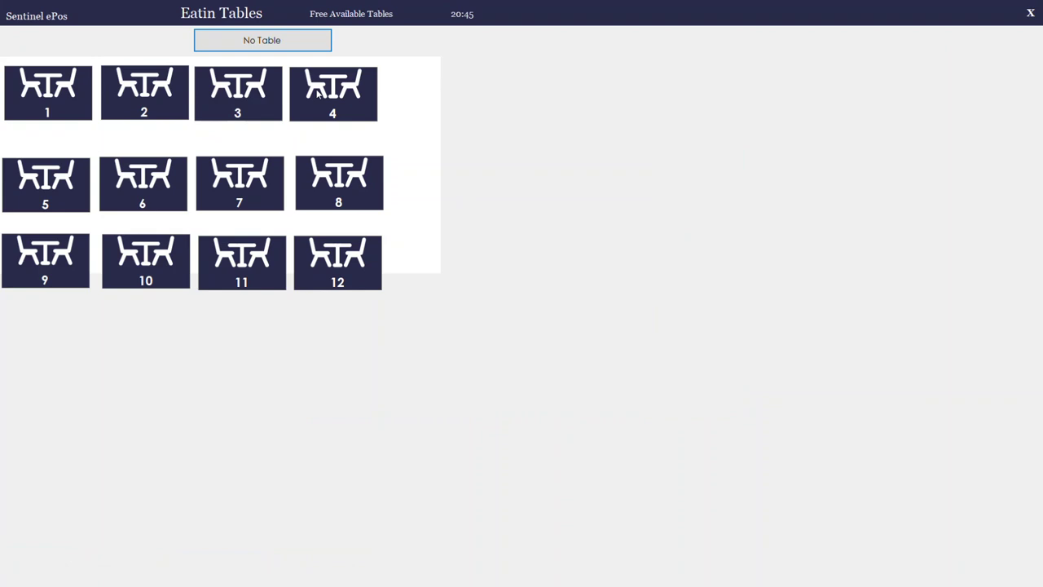
pyautogui.click(1030, 12)
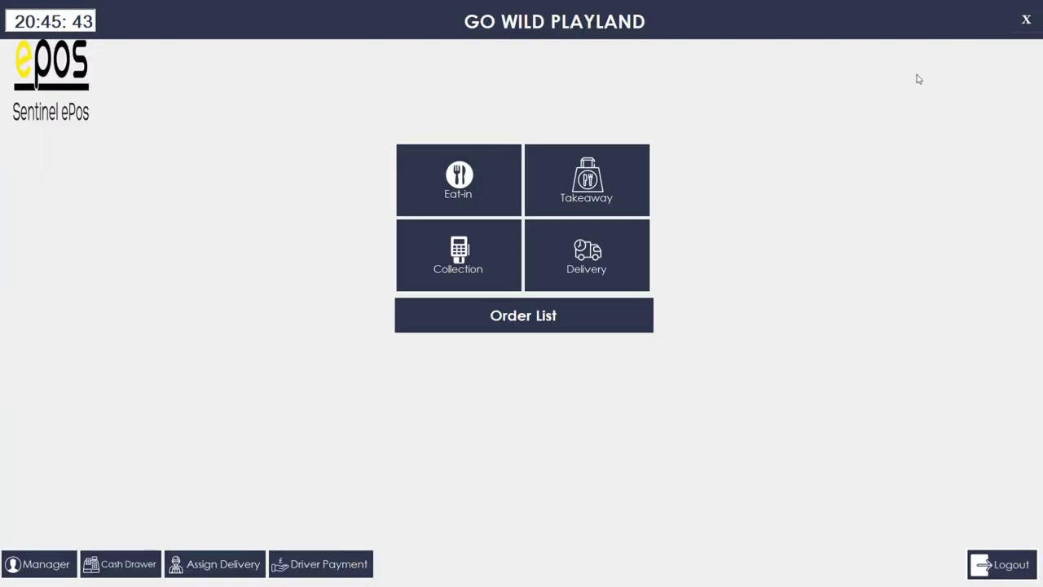
# In POS Options > Tables, remove the FLOOR floor and confirm.
pyautogui.click(37, 568)
pyautogui.click(70, 102)
pyautogui.click(90, 204)
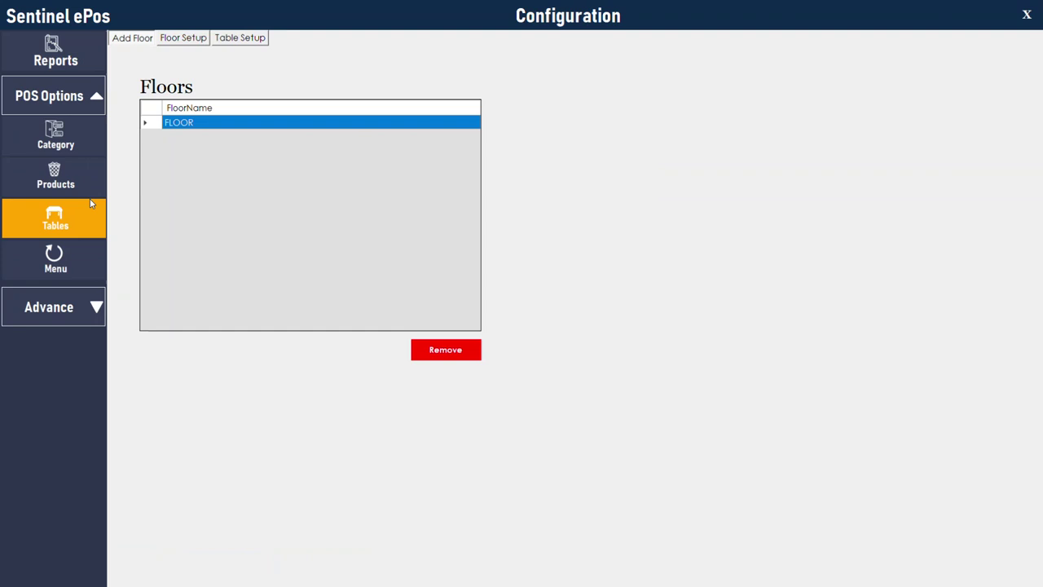
pyautogui.click(187, 122)
pyautogui.click(463, 352)
pyautogui.click(530, 324)
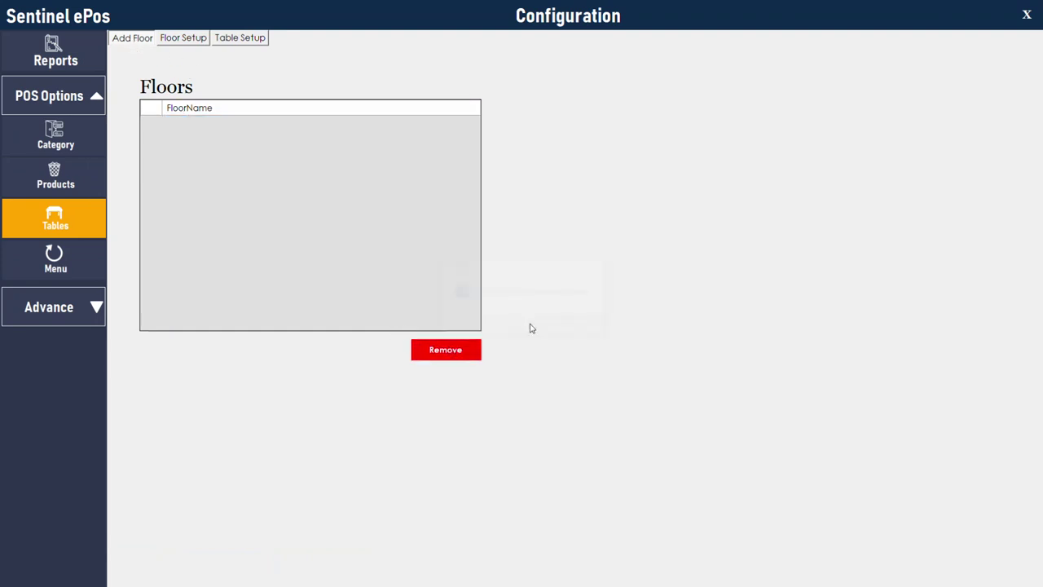
# Test that Eat-in now goes straight to the menu, cancelling the empty orders.
pyautogui.click(1029, 16)
pyautogui.click(475, 198)
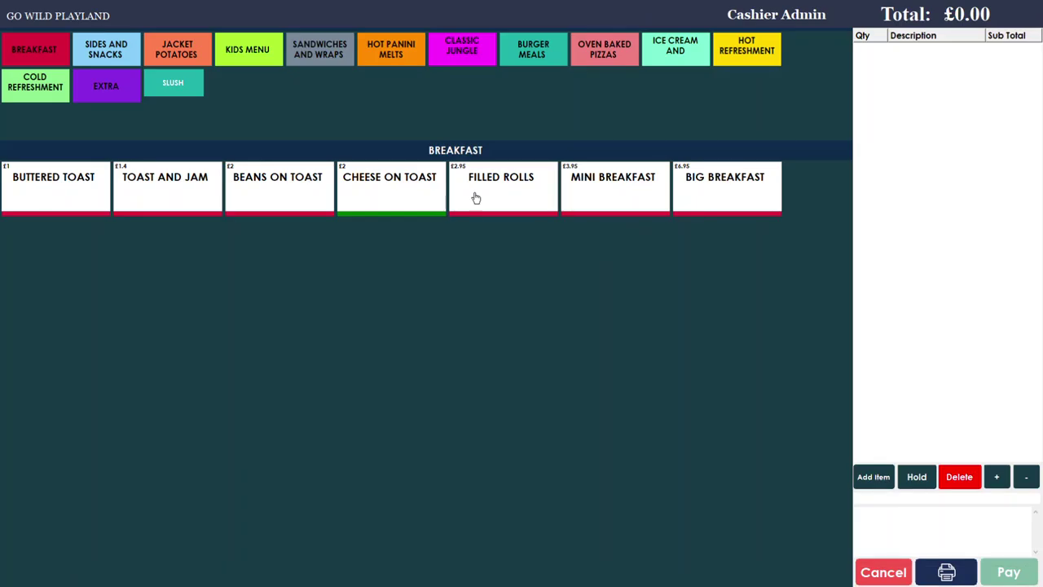
pyautogui.click(883, 572)
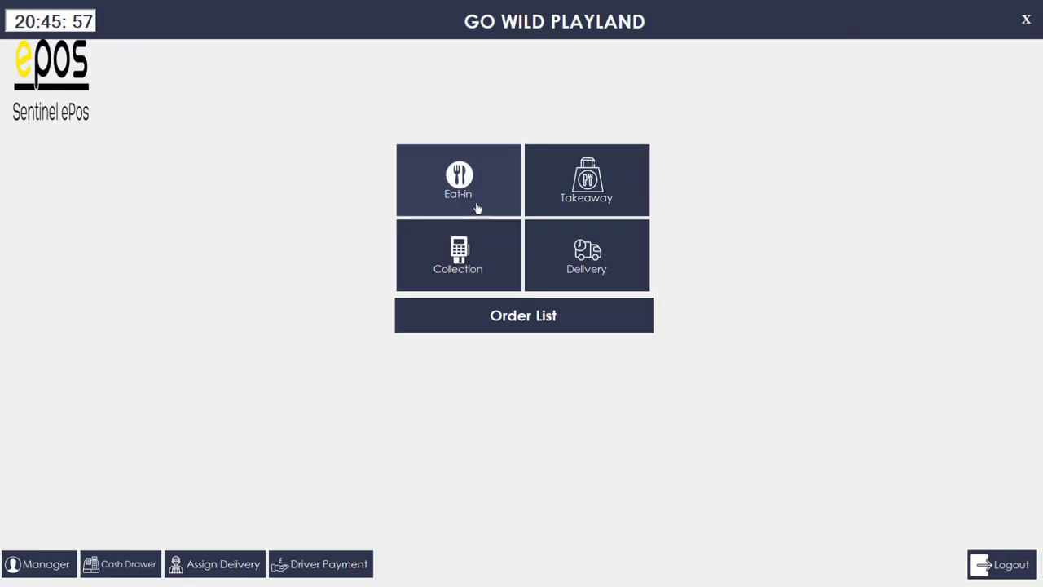
pyautogui.click(477, 209)
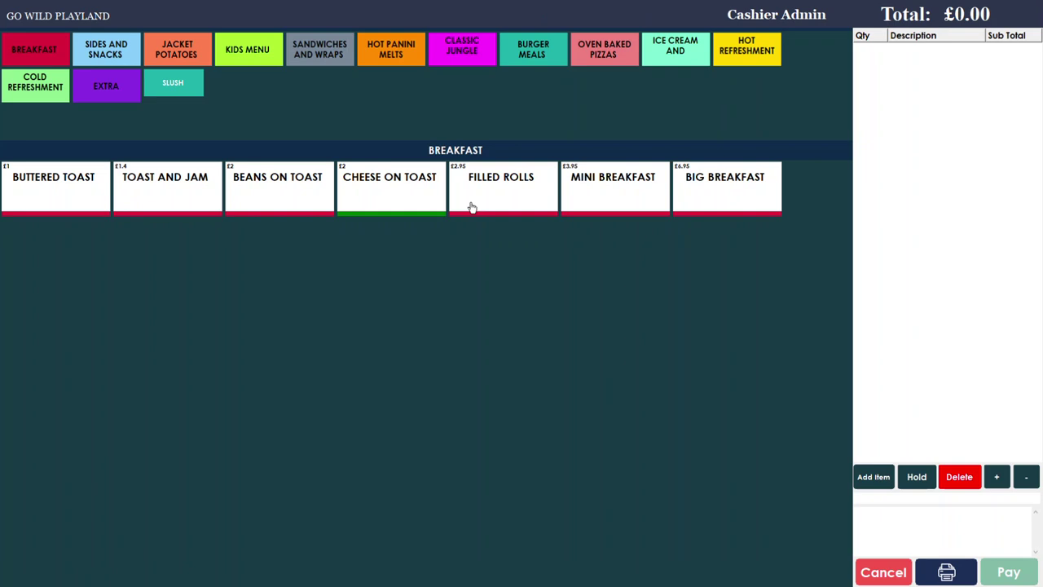
pyautogui.click(884, 572)
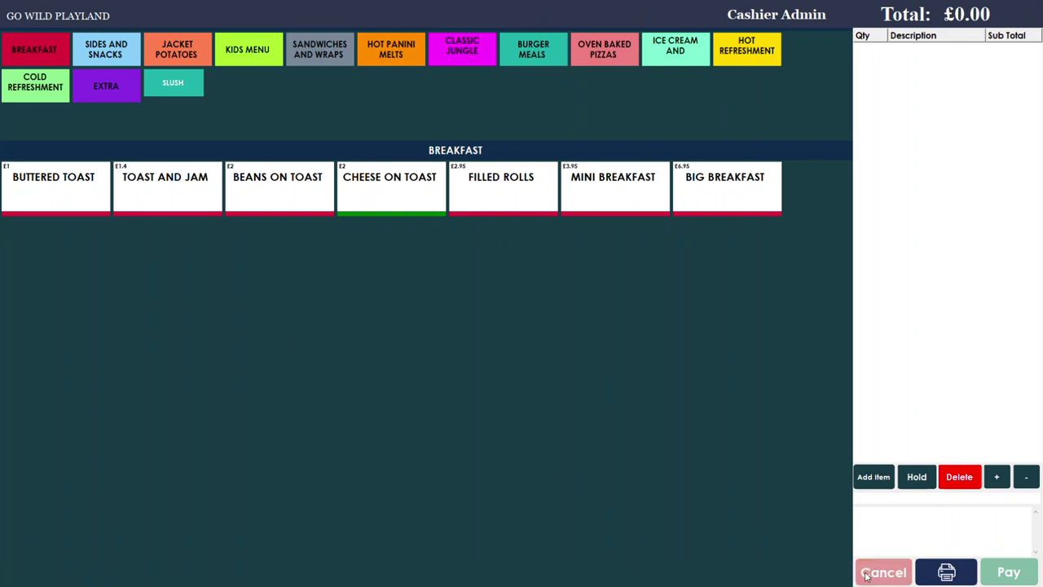
# Return to Configuration's POS Options > Tables page to see the empty Floors list.
pyautogui.click(81, 135)
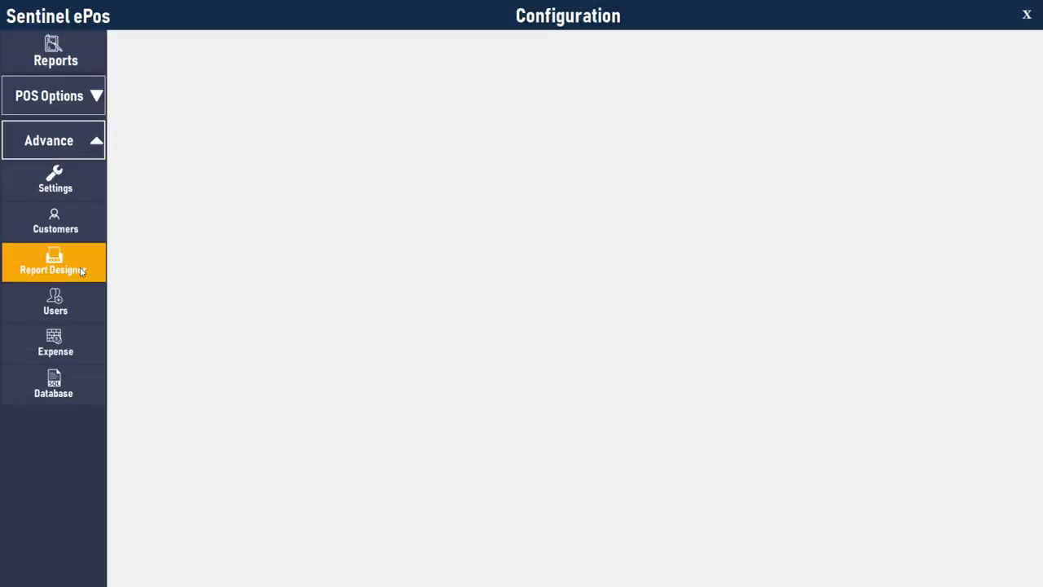
pyautogui.click(79, 151)
pyautogui.click(87, 99)
pyautogui.click(70, 222)
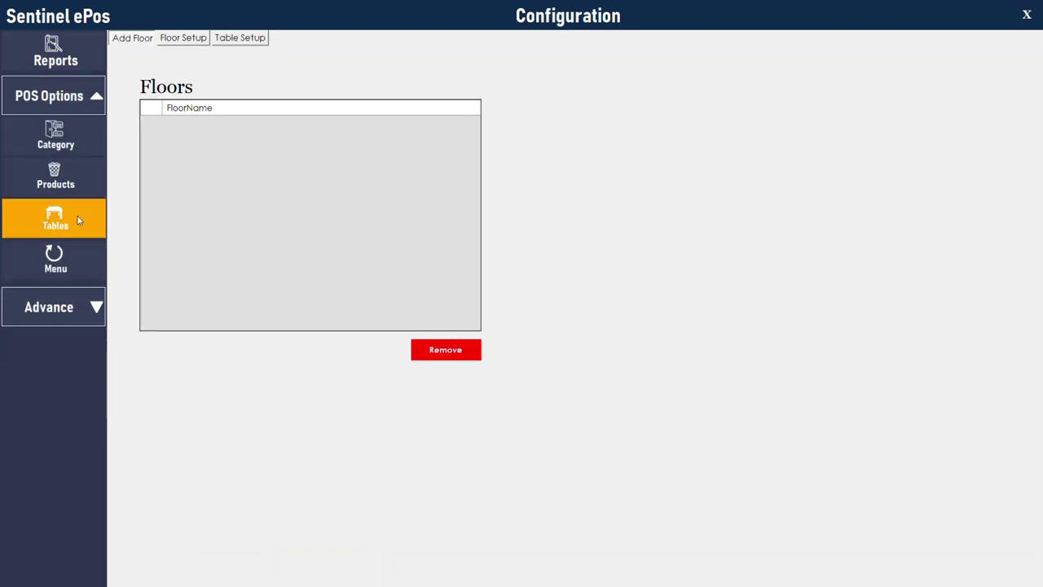
# Save a new floor named GROUND, then bring up Table Setup's floor list.
pyautogui.click(181, 38)
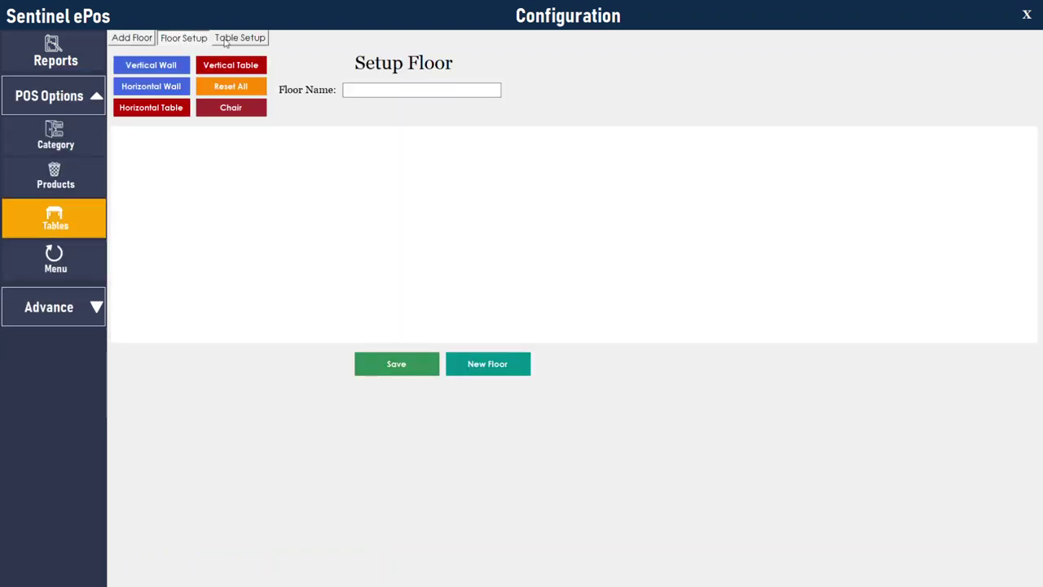
pyautogui.click(348, 89)
pyautogui.write('GROUND')
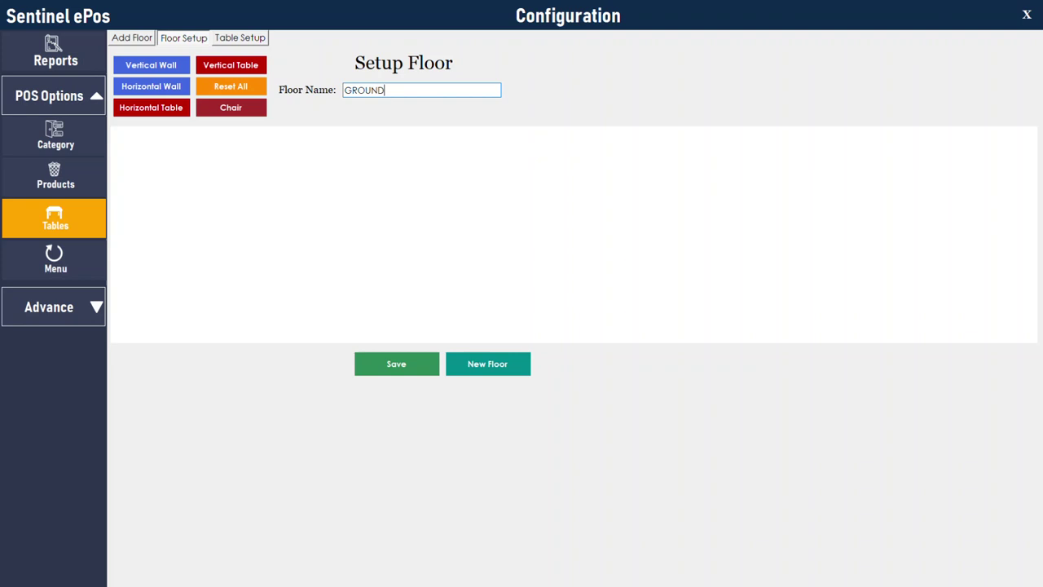
pyautogui.click(394, 365)
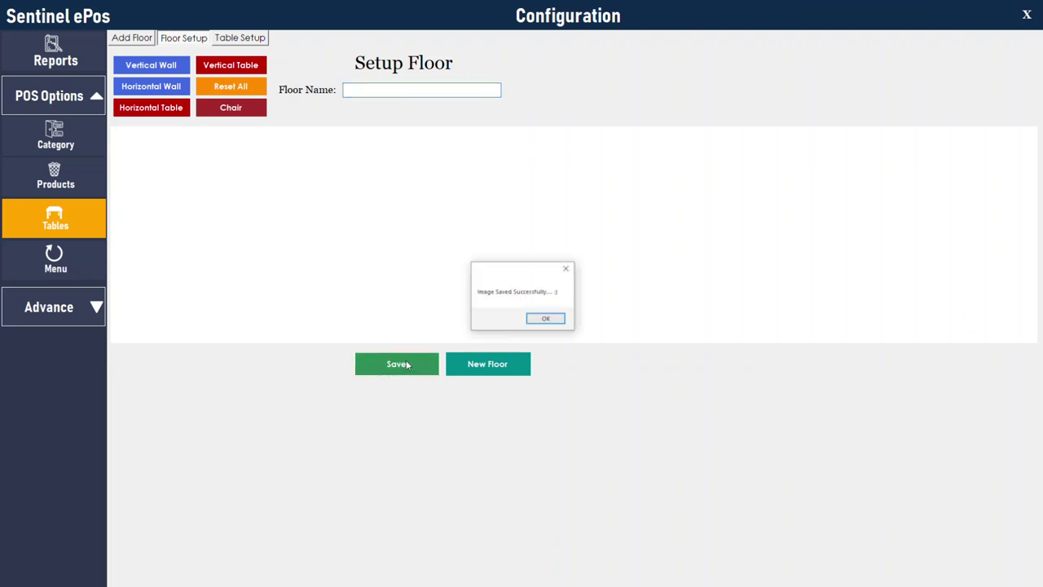
pyautogui.click(547, 318)
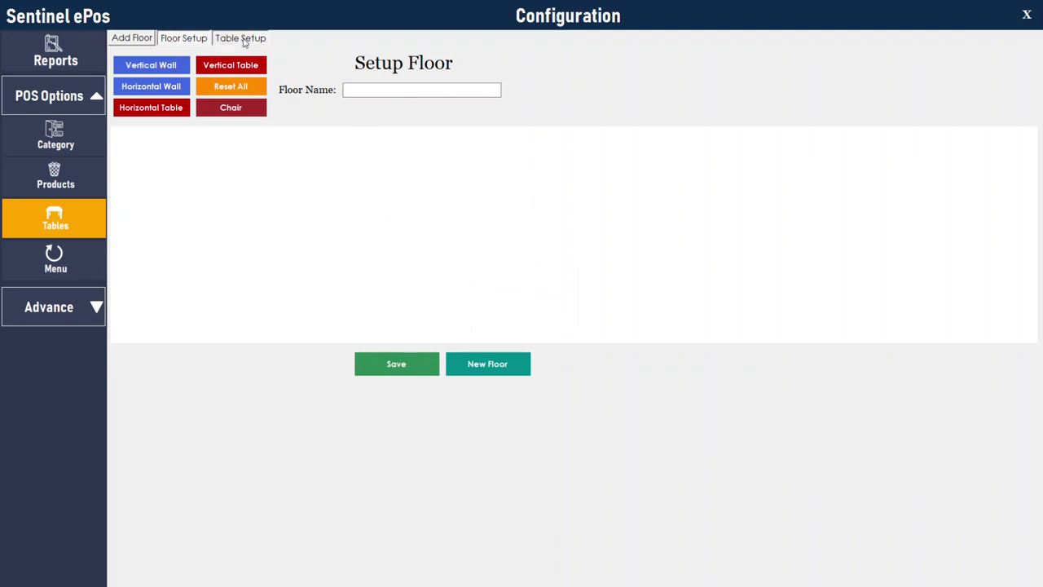
pyautogui.click(242, 39)
pyautogui.click(240, 65)
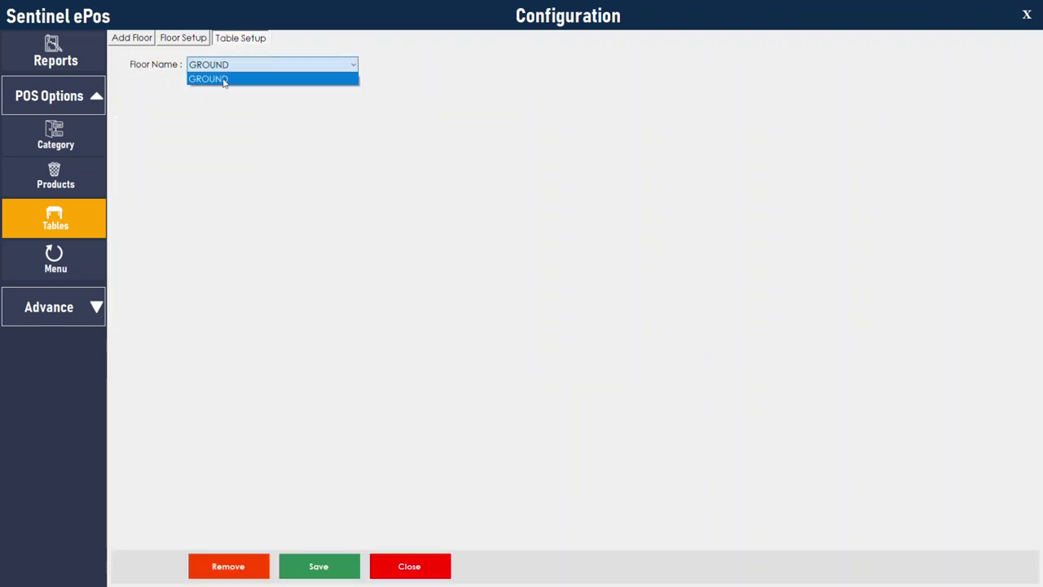
# Select the GROUND floor and place five tables around its layout.
pyautogui.click(224, 79)
pyautogui.moveTo(335, 167); pyautogui.dragTo(174, 126)
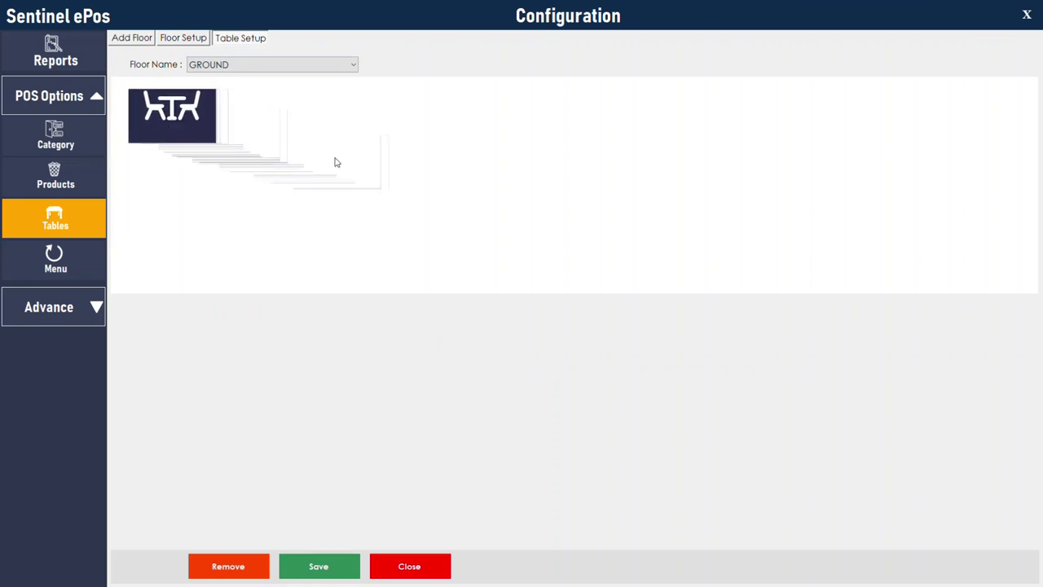
pyautogui.moveTo(375, 184); pyautogui.dragTo(746, 251)
pyautogui.moveTo(659, 158); pyautogui.dragTo(448, 184)
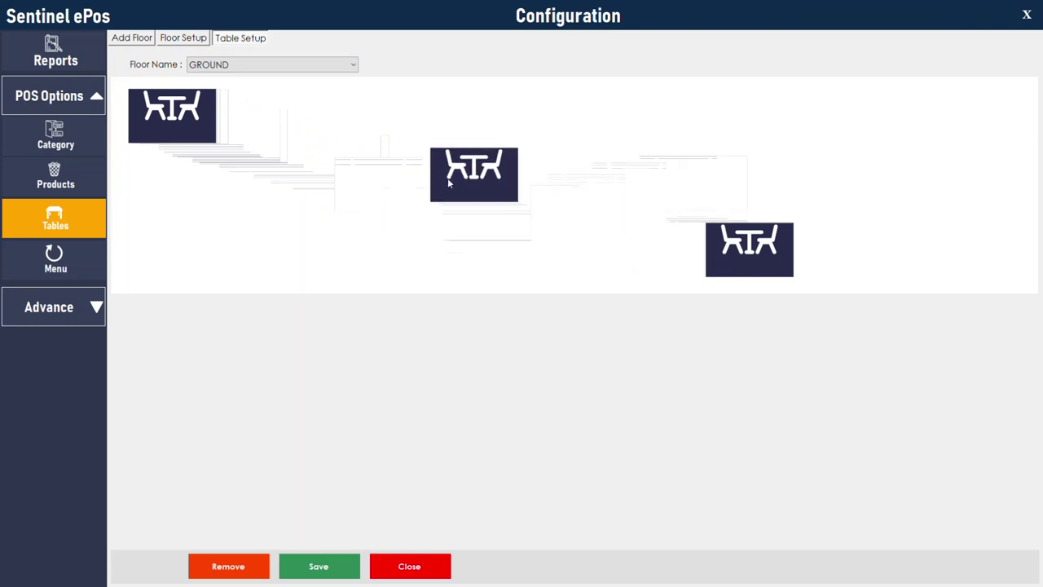
pyautogui.click(342, 203)
pyautogui.moveTo(356, 235); pyautogui.dragTo(154, 249)
pyautogui.click(701, 151)
pyautogui.moveTo(739, 176); pyautogui.dragTo(743, 122)
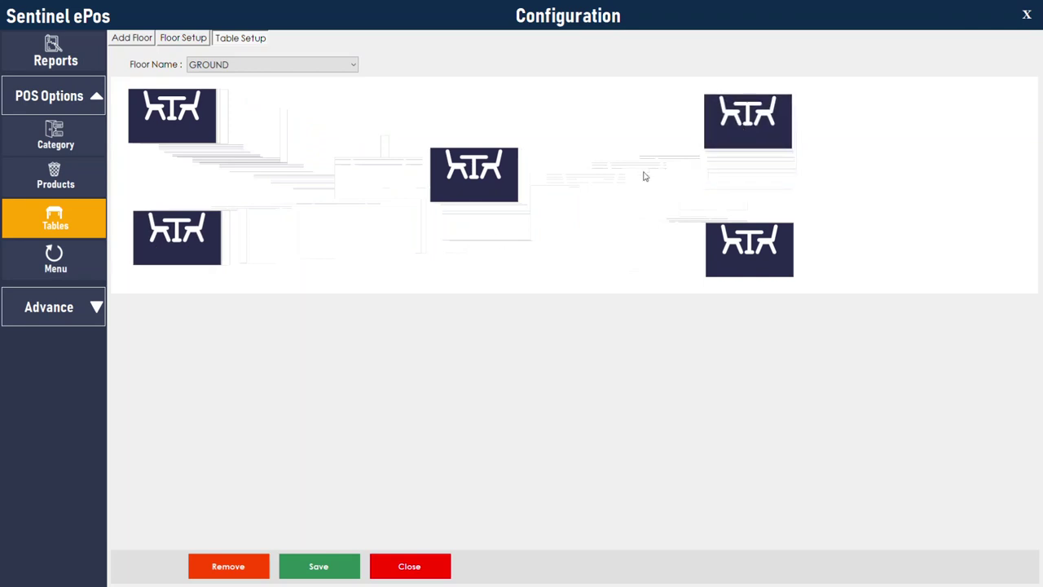
# Name the five tables 1 to 5 and save the GROUND layout.
pyautogui.doubleClick(167, 138)
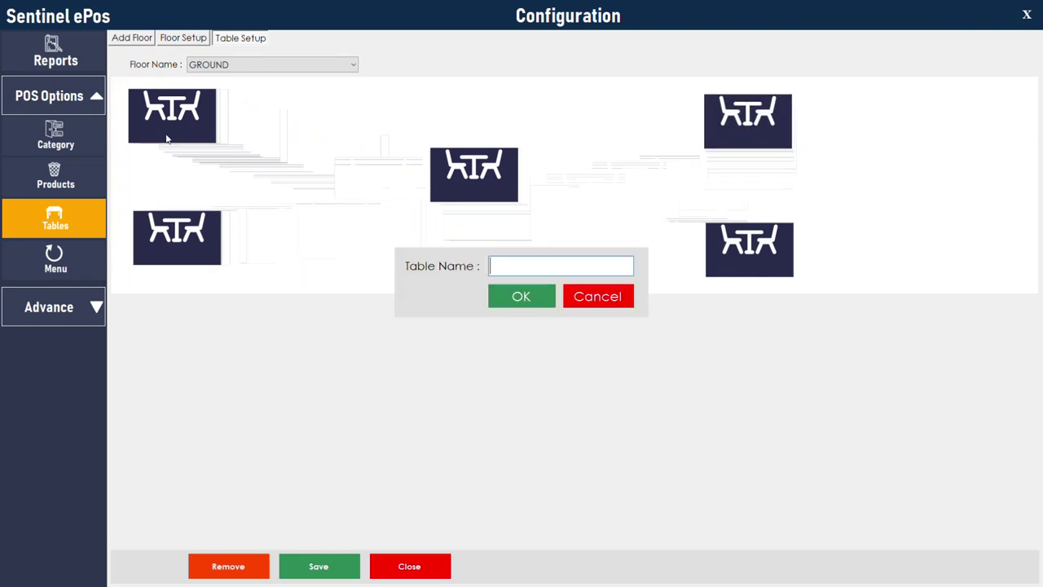
pyautogui.write('1')
pyautogui.click(510, 297)
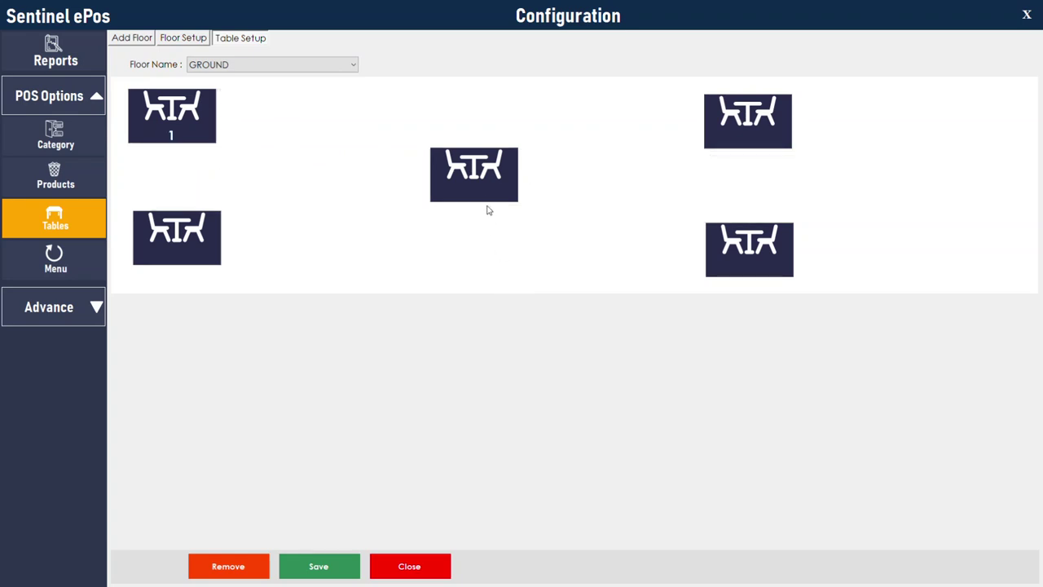
pyautogui.doubleClick(480, 201)
pyautogui.write('2')
pyautogui.click(515, 296)
pyautogui.doubleClick(758, 143)
pyautogui.write('3')
pyautogui.click(519, 293)
pyautogui.doubleClick(741, 269)
pyautogui.write('4')
pyautogui.click(522, 296)
pyautogui.doubleClick(176, 249)
pyautogui.write('5')
pyautogui.click(507, 303)
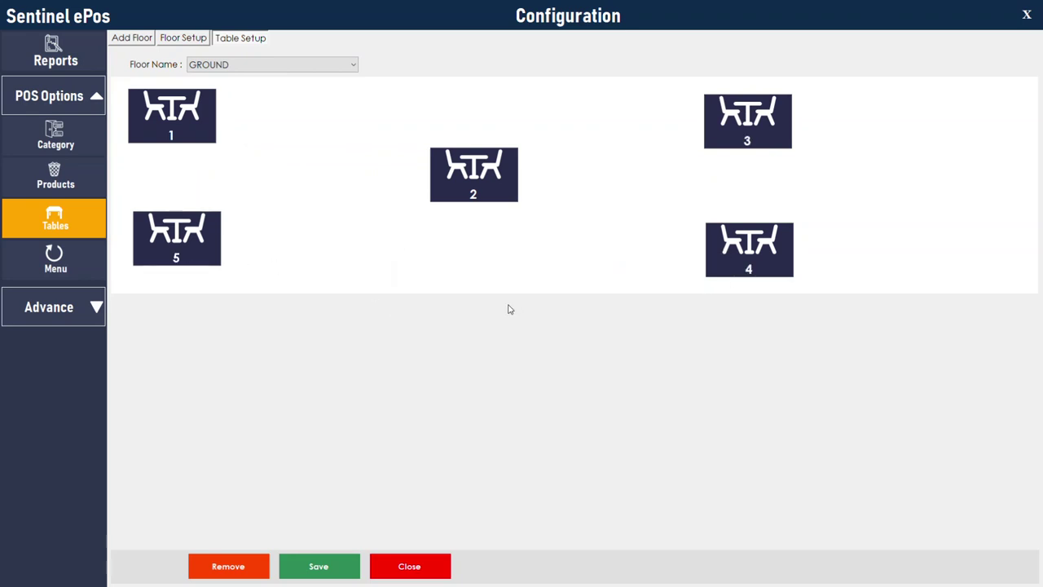
pyautogui.click(339, 569)
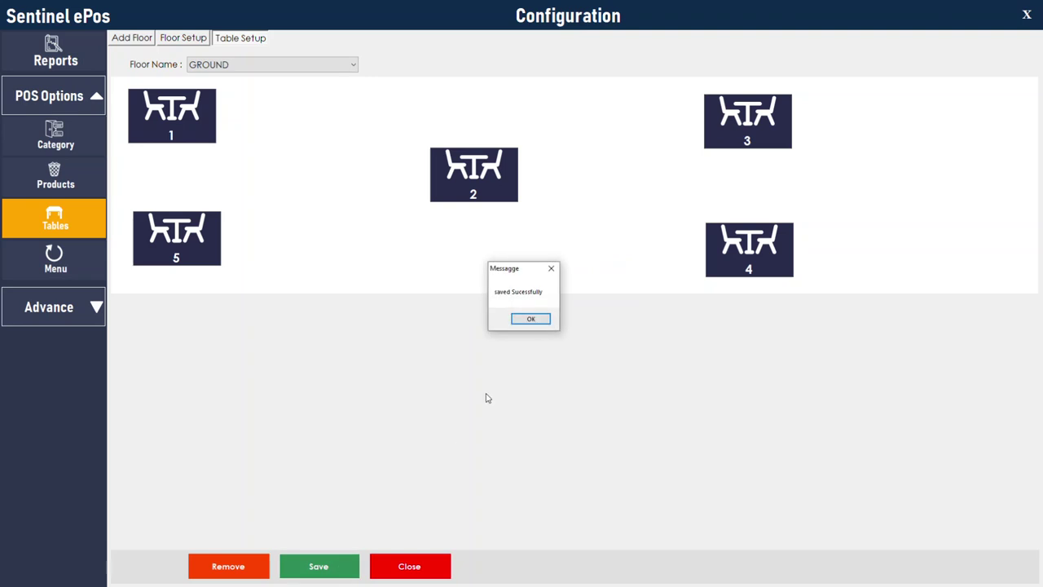
pyautogui.click(534, 321)
# Leave configuration and try an eat-in order at table 2 for 2 people, then cancel it.
pyautogui.click(1025, 16)
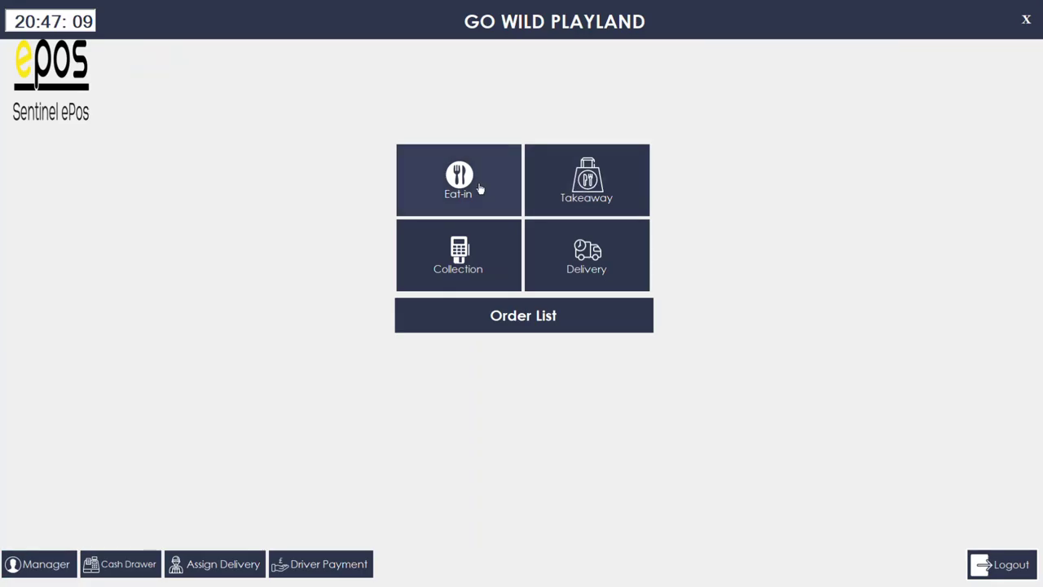
pyautogui.click(516, 191)
pyautogui.click(359, 167)
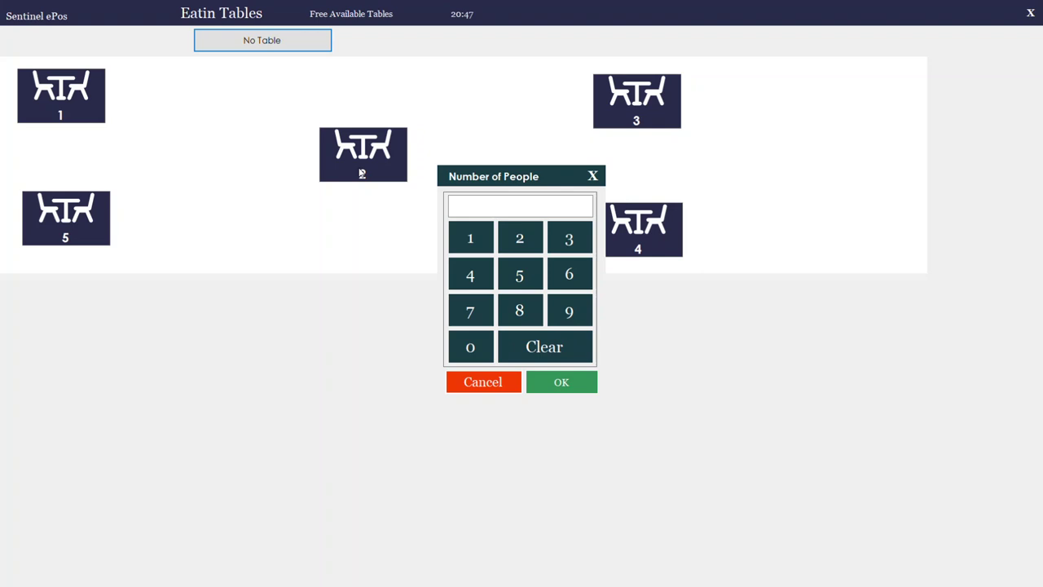
pyautogui.click(519, 242)
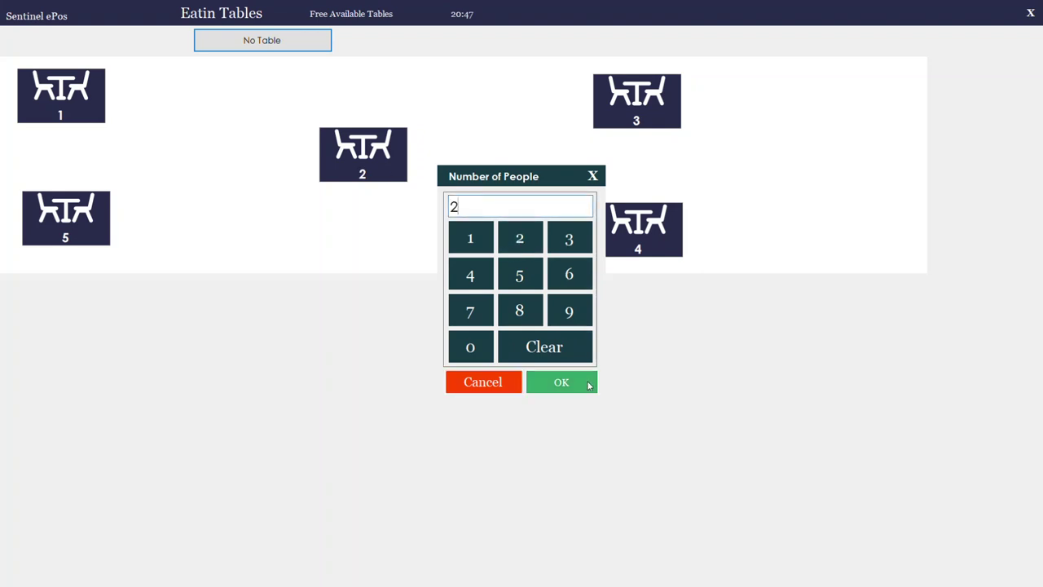
pyautogui.click(493, 388)
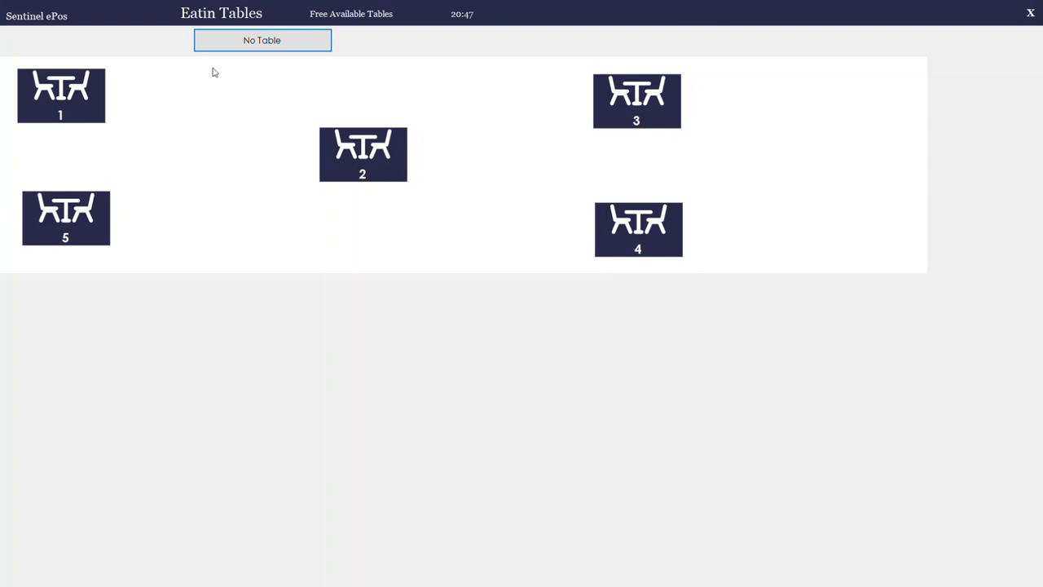
pyautogui.click(1030, 13)
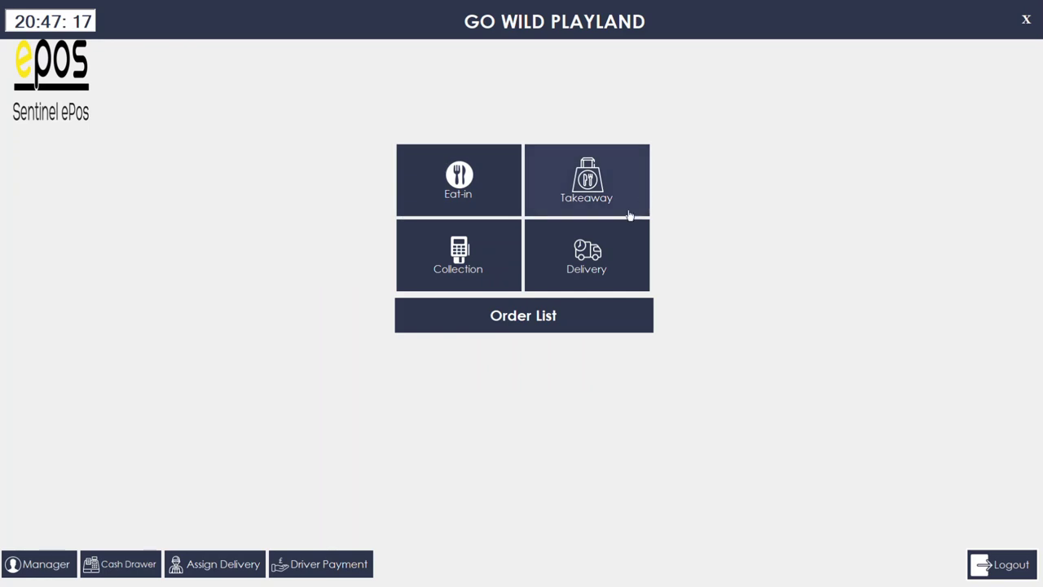
# Start another eat-in order with No Table and cancel it.
pyautogui.click(471, 193)
pyautogui.click(263, 41)
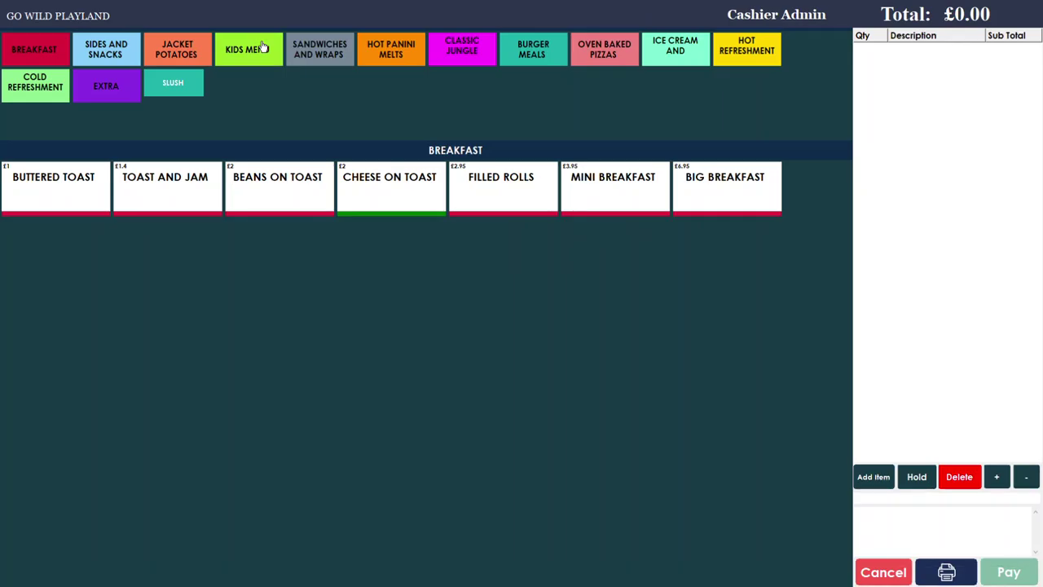
pyautogui.click(888, 572)
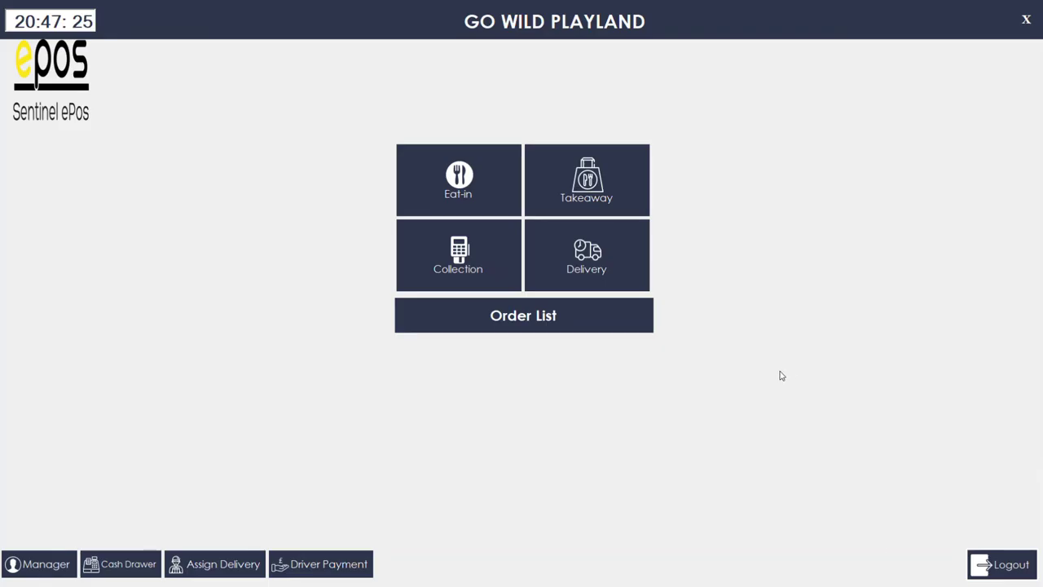
pyautogui.click(46, 573)
# Open the Z report and review the Cash, Not Paid, Net Sale, Cash in Drawer and Admin totals.
pyautogui.click(75, 56)
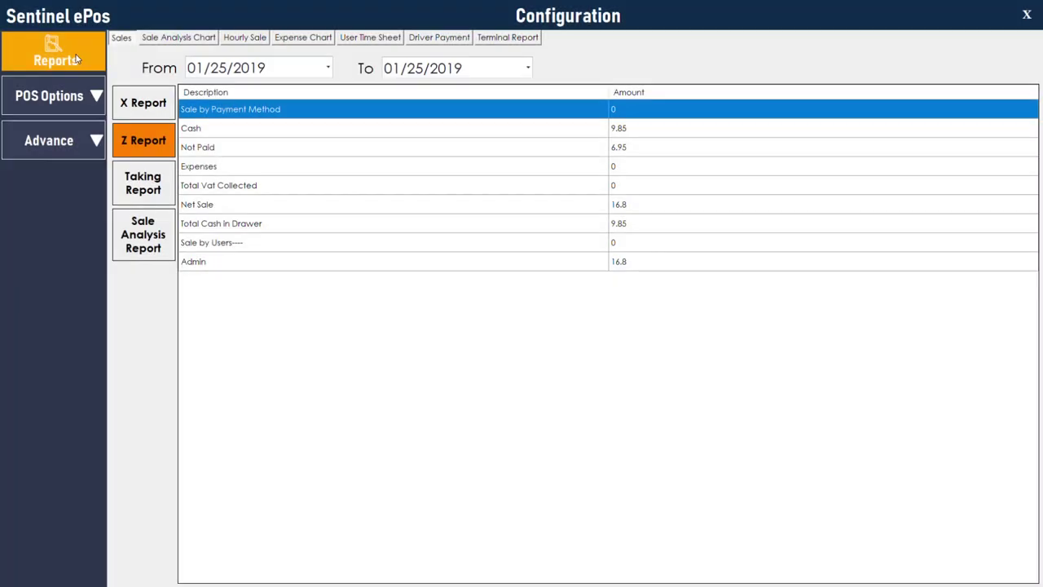
pyautogui.click(621, 130)
pyautogui.click(621, 149)
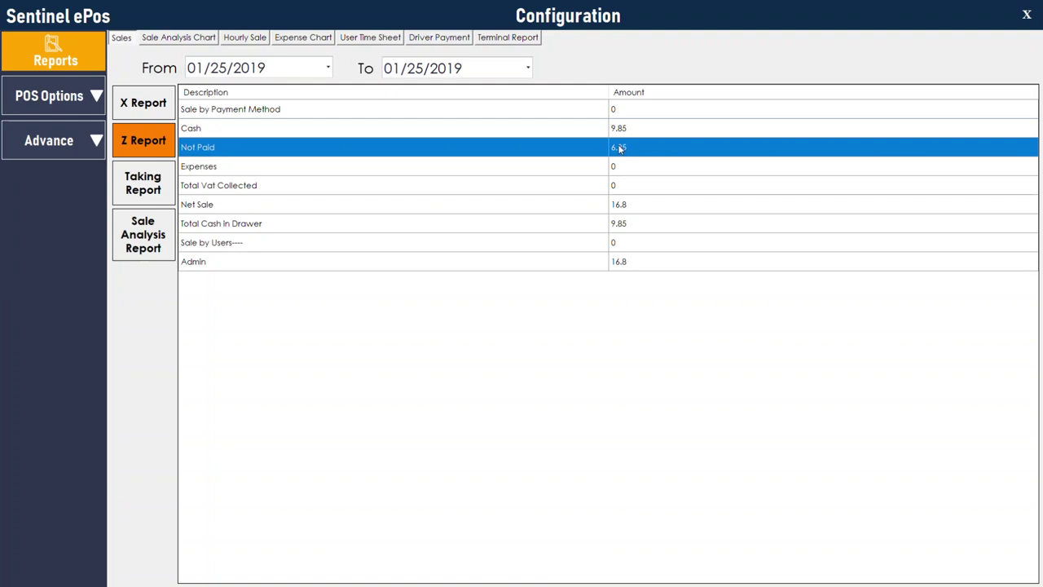
pyautogui.click(619, 208)
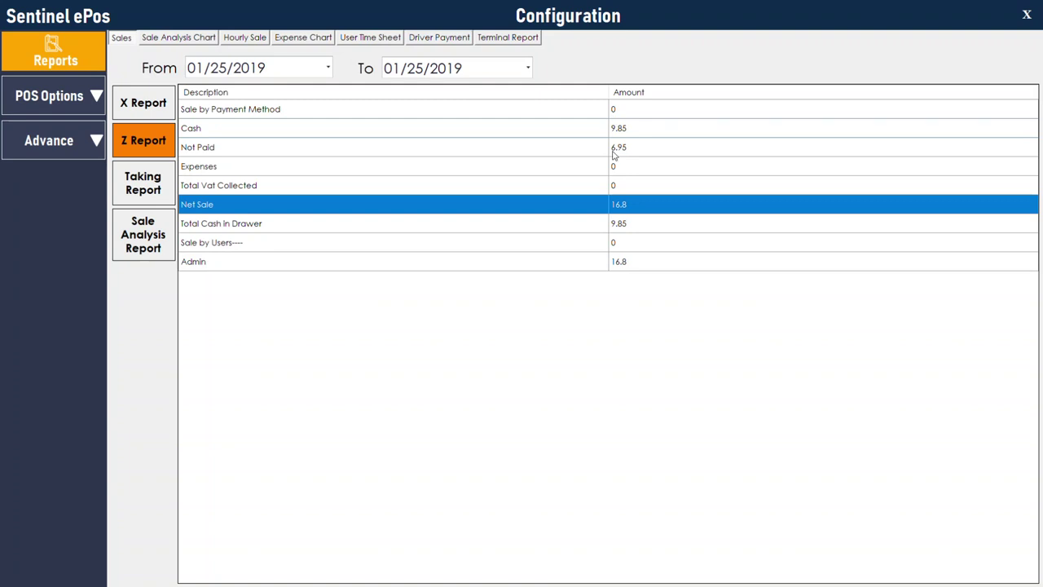
pyautogui.click(622, 226)
pyautogui.click(623, 261)
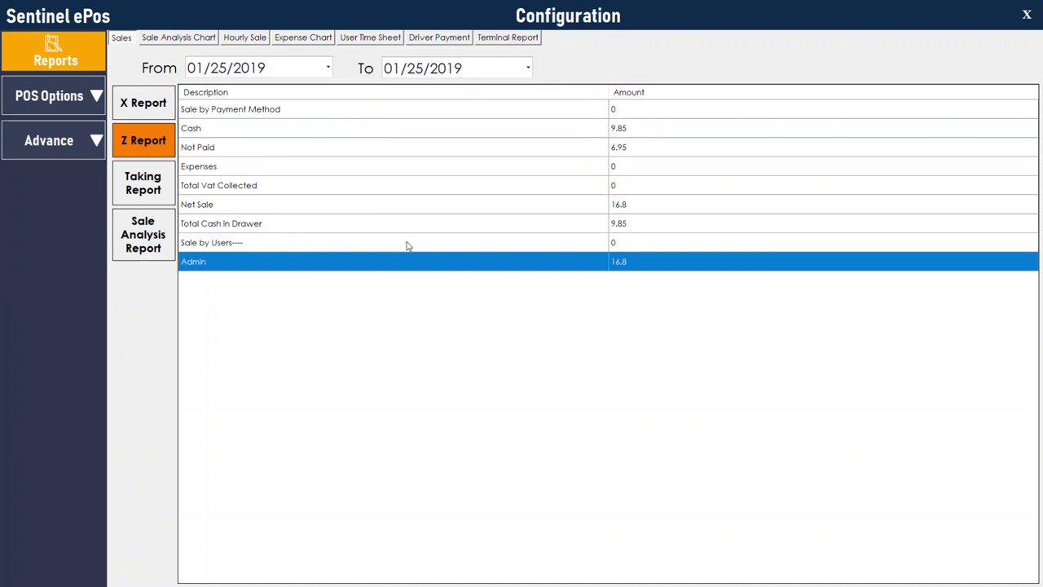
# Change the From date to 01/15/2019 and switch to the Sale Analysis Chart of items sold.
pyautogui.click(328, 68)
pyautogui.scroll(7, 262, 124)
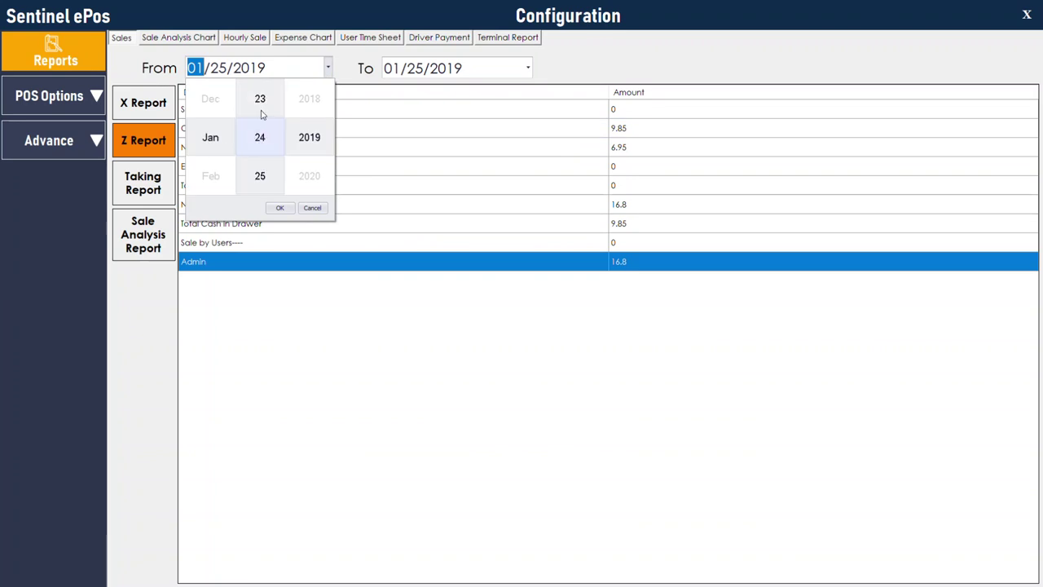
pyautogui.scroll(3, 259, 164)
pyautogui.click(279, 208)
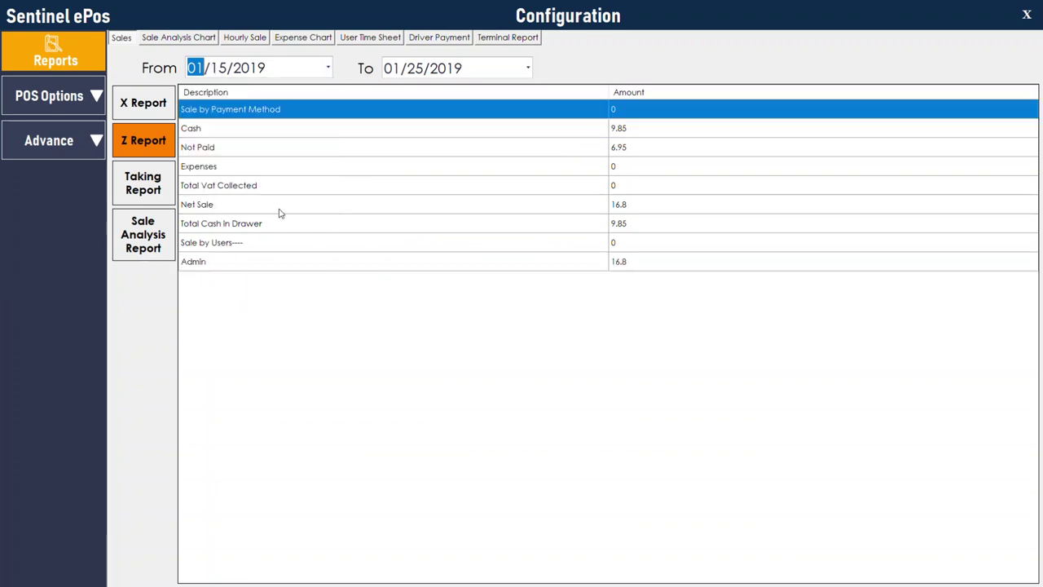
pyautogui.click(433, 69)
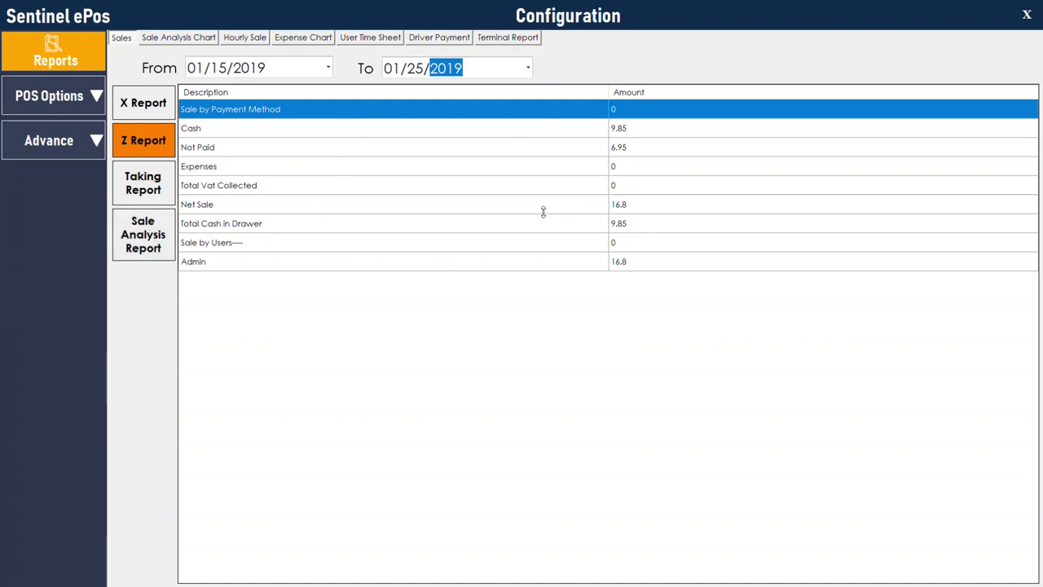
pyautogui.click(186, 38)
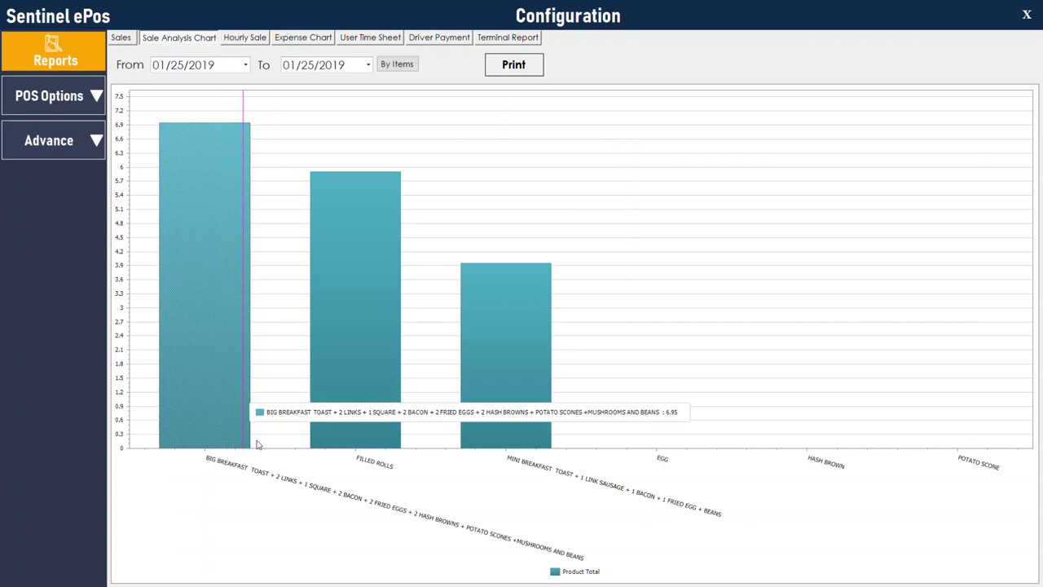
# Browse the department, hourly sales, expenses, time sheet, driver payments and terminal reports, then return to Sales.
pyautogui.click(404, 71)
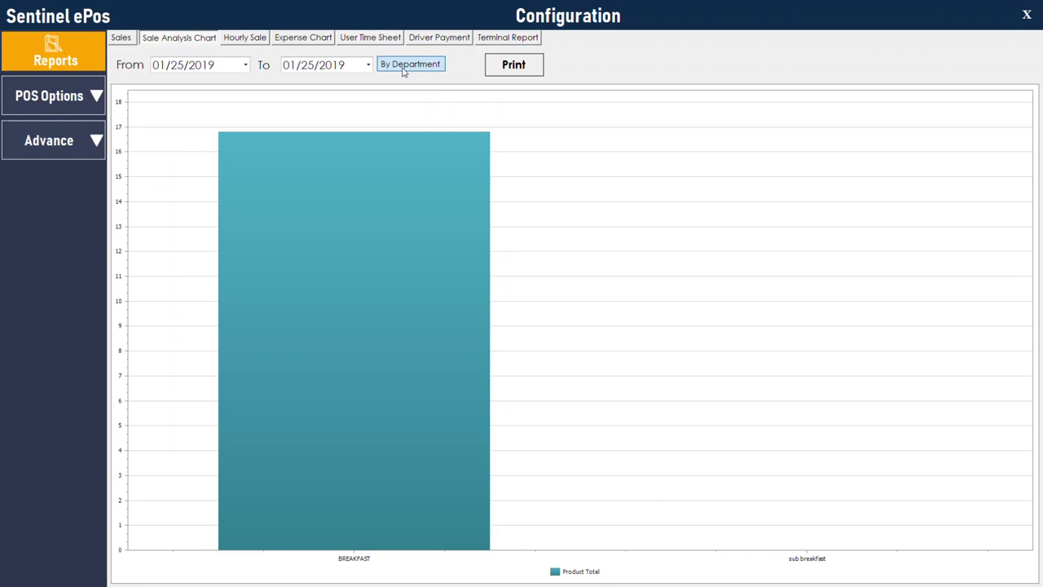
pyautogui.click(242, 38)
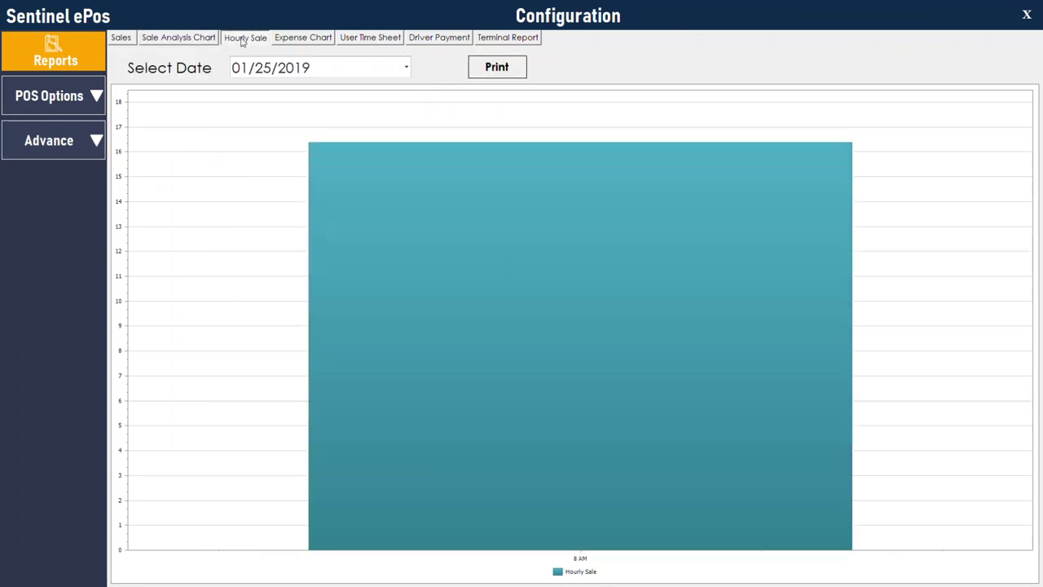
pyautogui.click(311, 45)
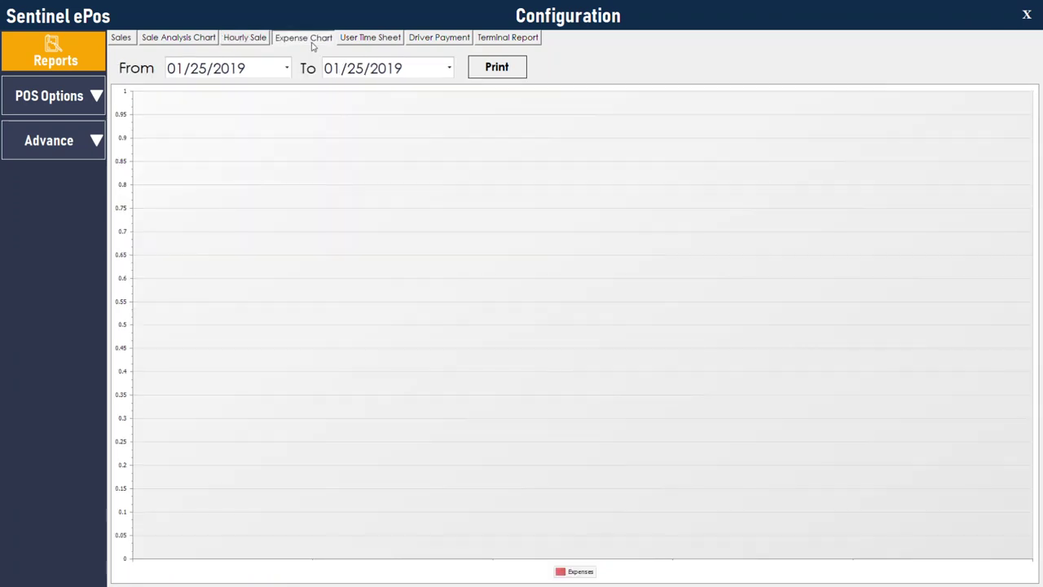
pyautogui.click(376, 47)
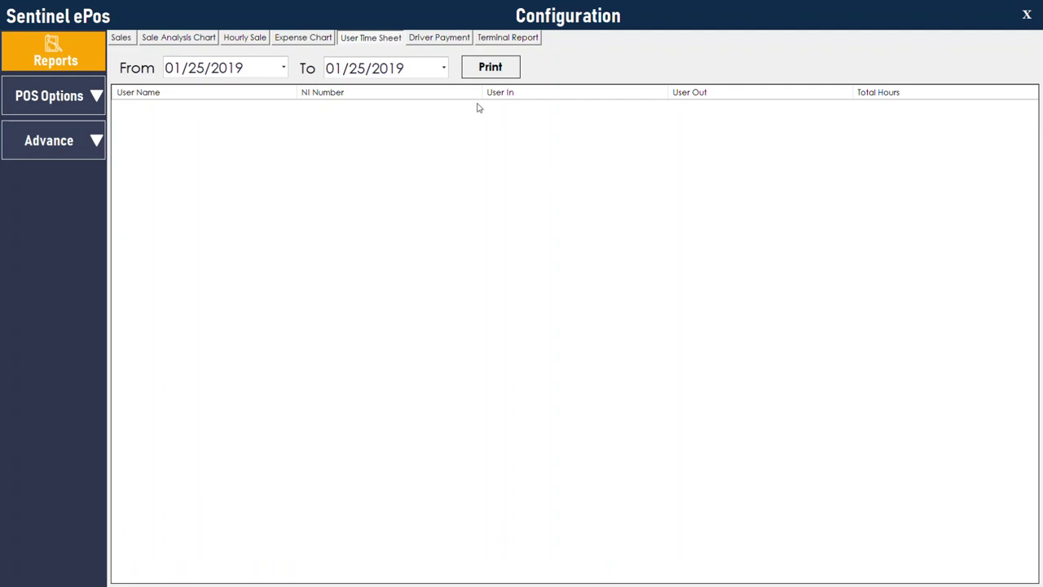
pyautogui.click(446, 41)
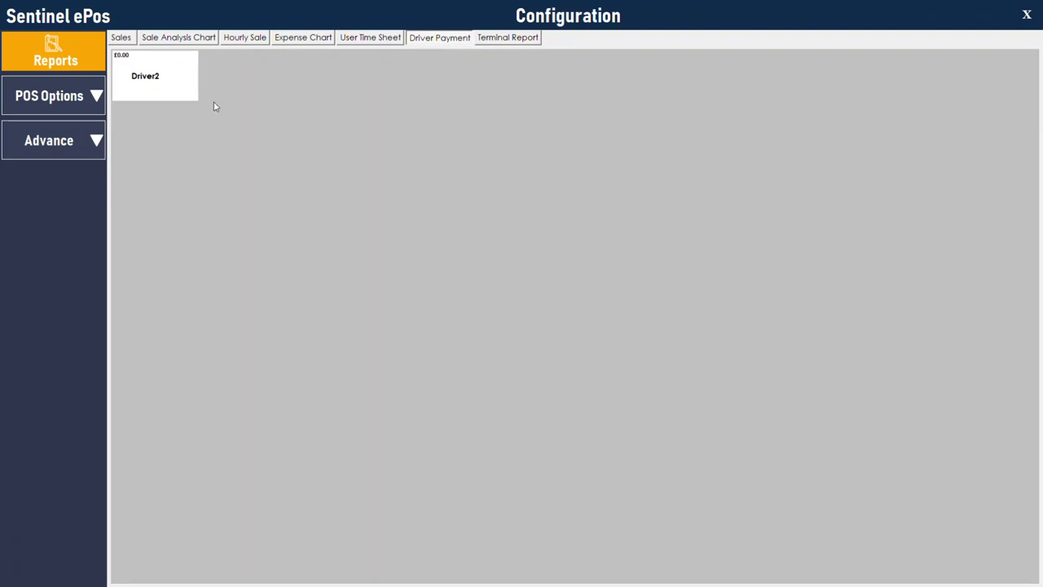
pyautogui.click(497, 42)
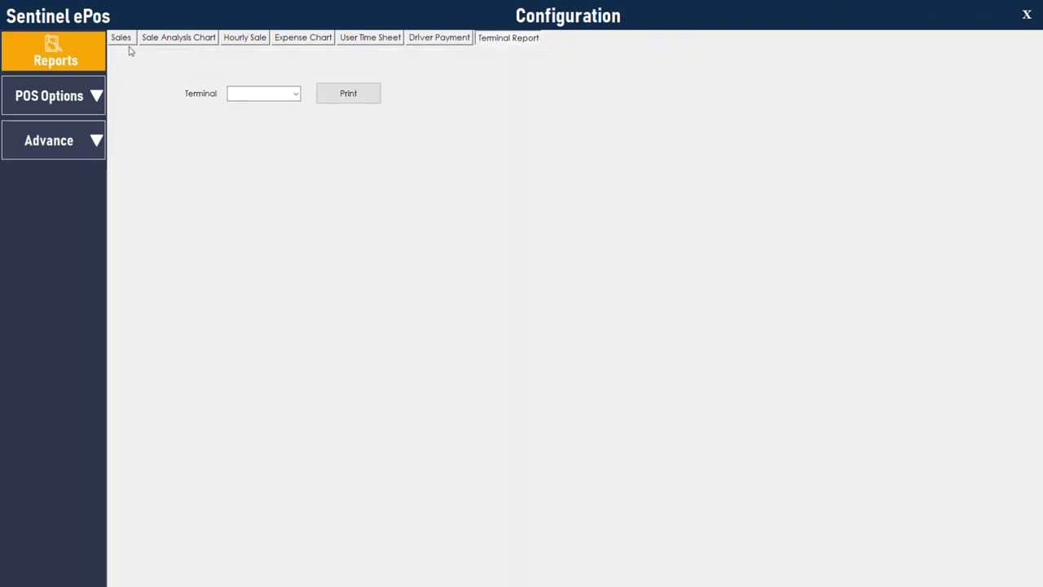
pyautogui.click(123, 40)
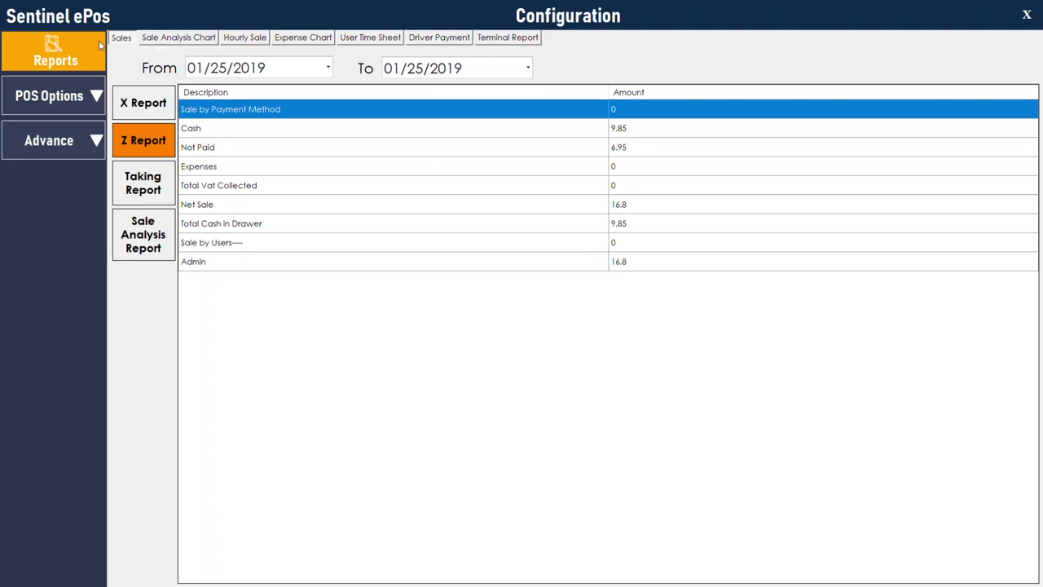
# Go to Report Designer and open Takeaway Main Report from the Report Name list.
pyautogui.click(73, 102)
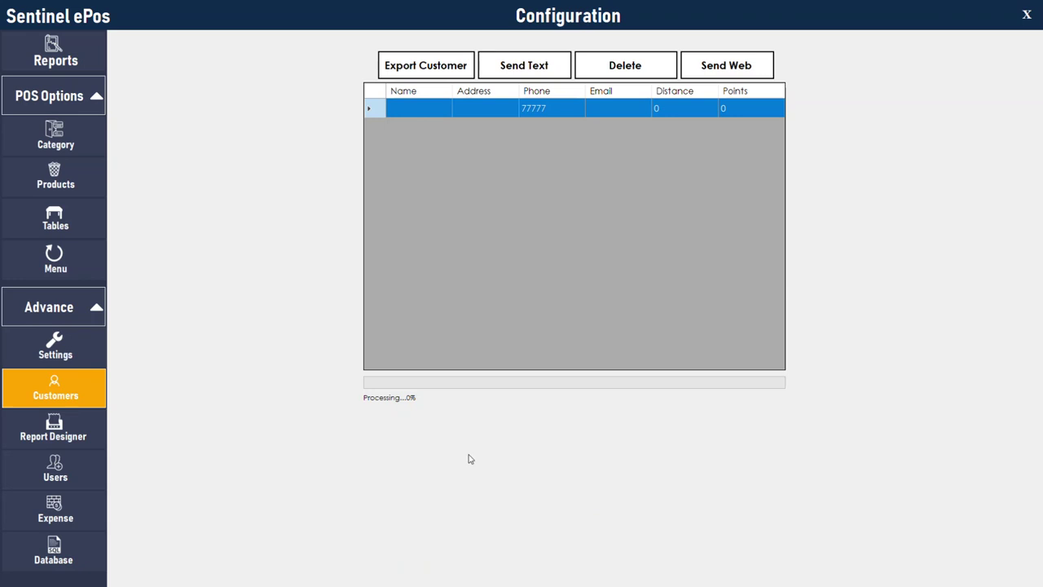
pyautogui.click(53, 96)
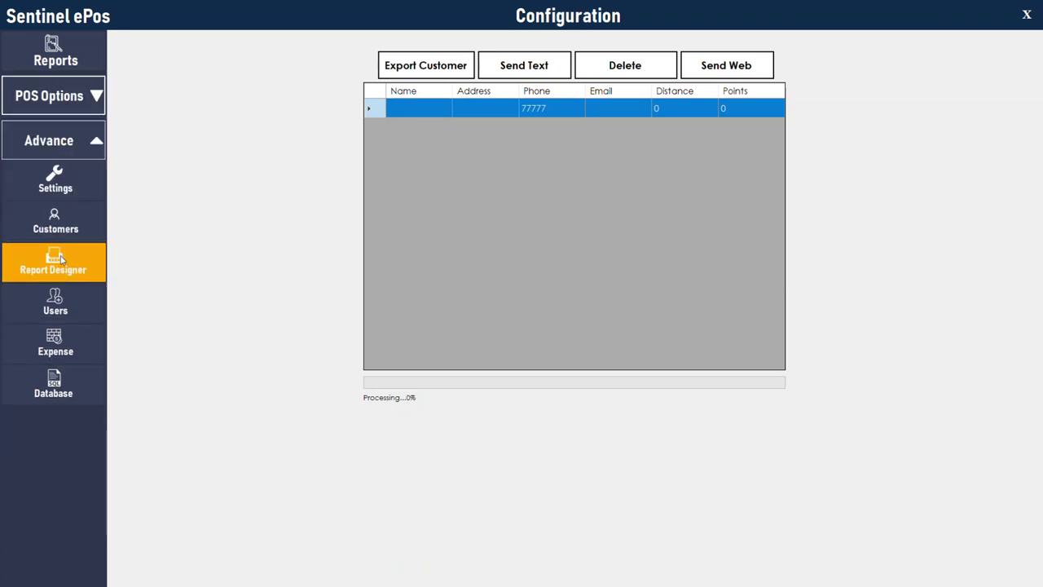
pyautogui.click(61, 262)
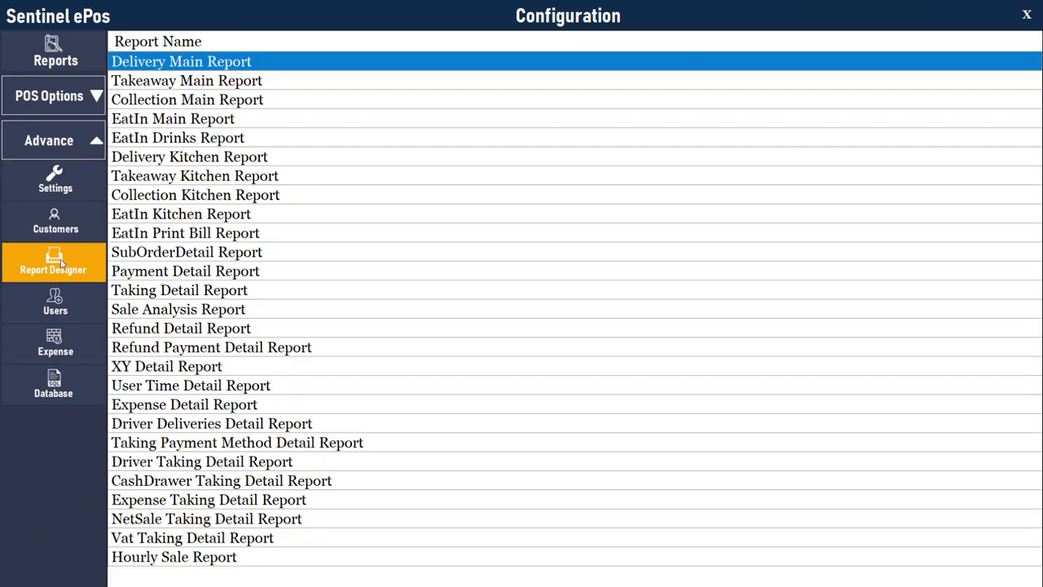
pyautogui.click(226, 80)
pyautogui.click(226, 101)
pyautogui.click(219, 119)
pyautogui.click(221, 101)
pyautogui.click(222, 84)
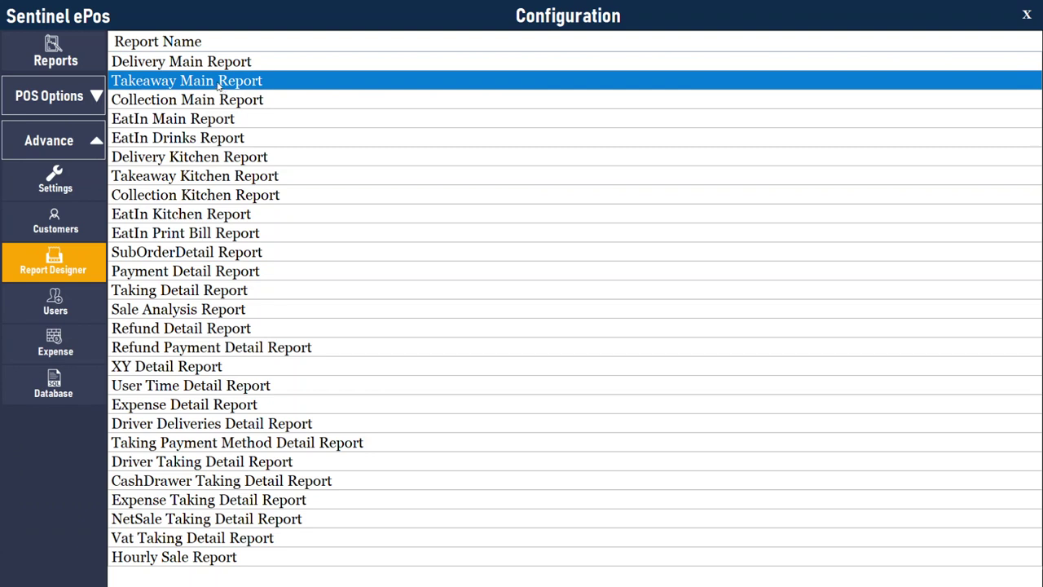
pyautogui.doubleClick(219, 86)
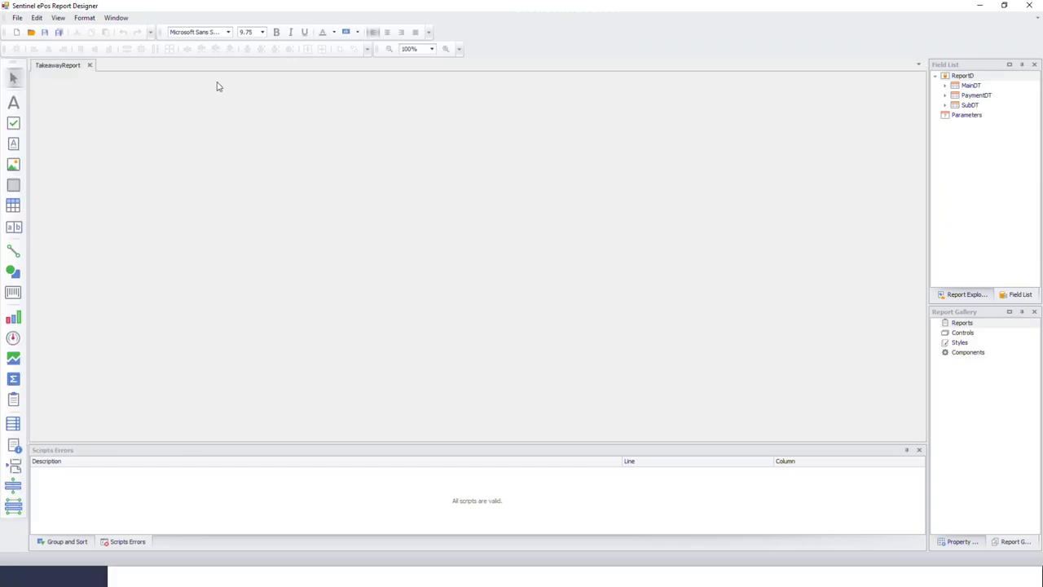
# Inspect the header fields (CompanyName, address, postcode, telephone, order type, order number) without changing them.
pyautogui.click(215, 205)
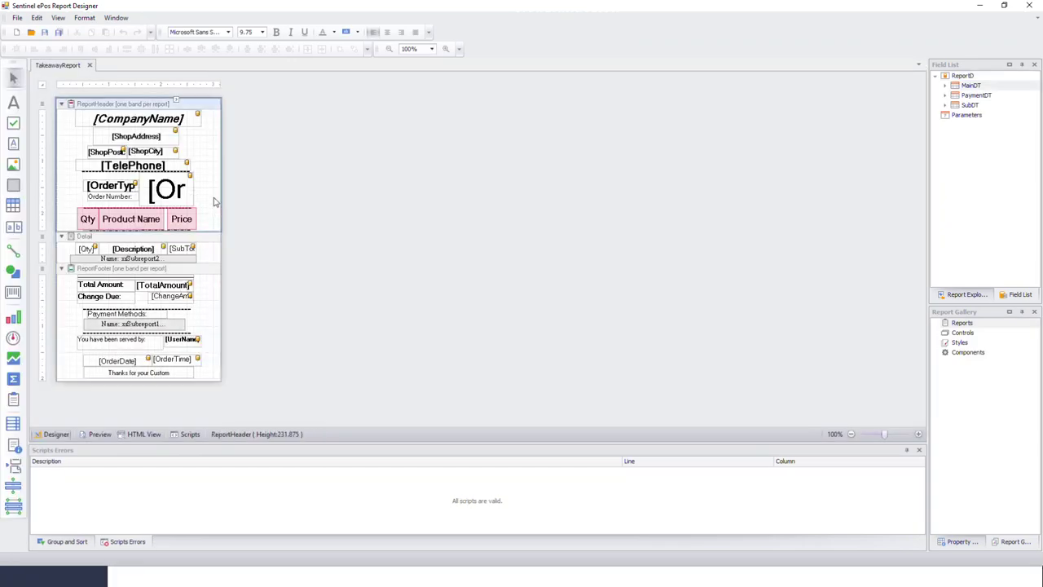
pyautogui.click(150, 120)
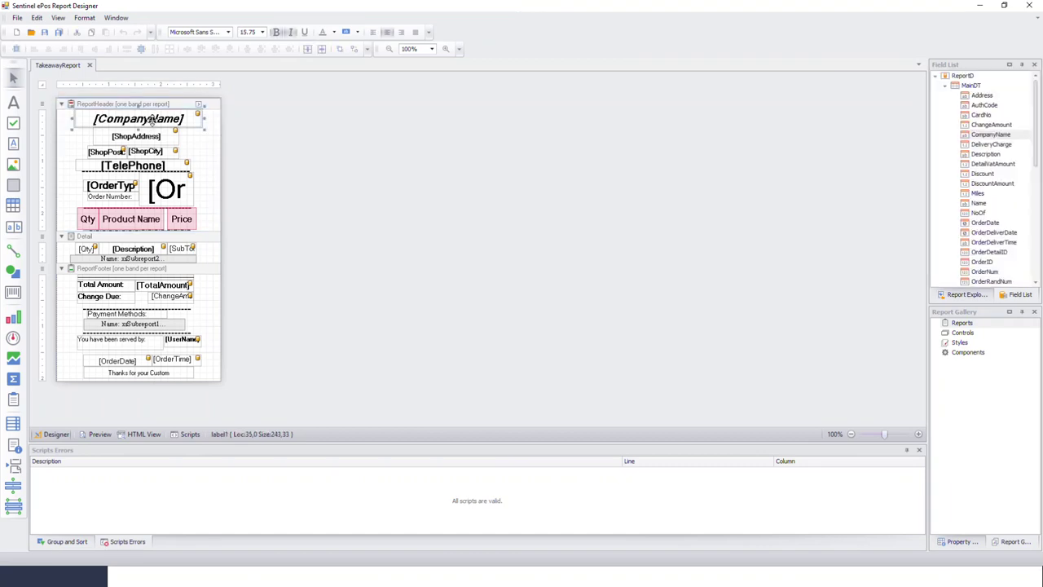
pyautogui.click(261, 32)
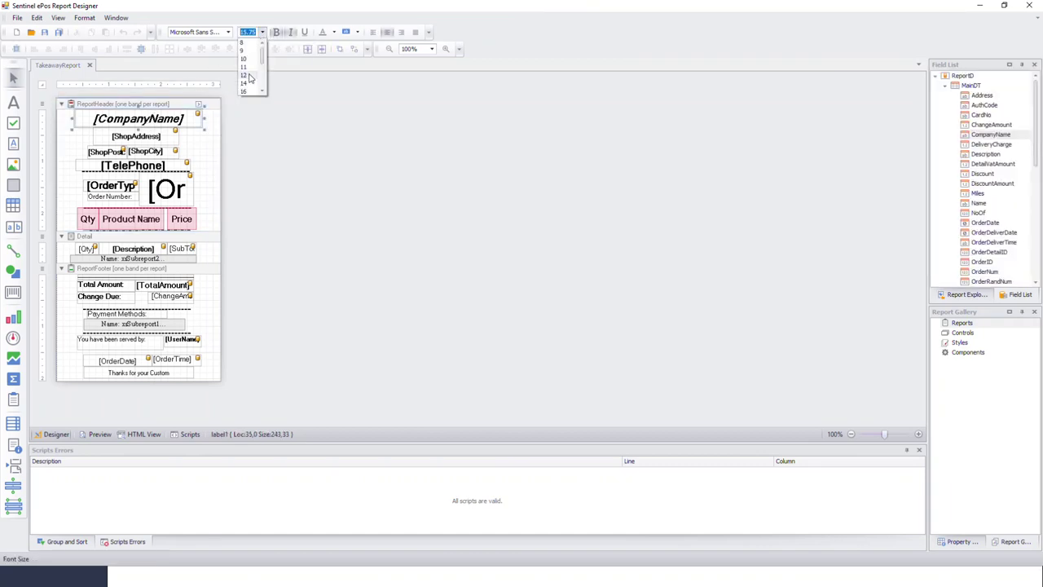
pyautogui.click(263, 33)
pyautogui.click(152, 138)
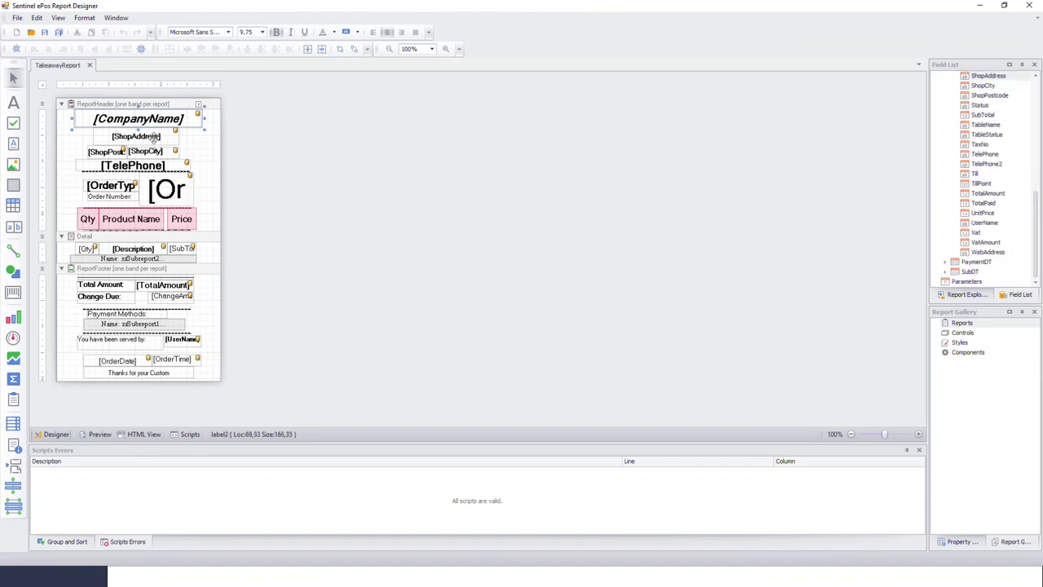
pyautogui.click(149, 154)
pyautogui.click(104, 155)
pyautogui.click(145, 153)
pyautogui.click(139, 167)
pyautogui.click(120, 186)
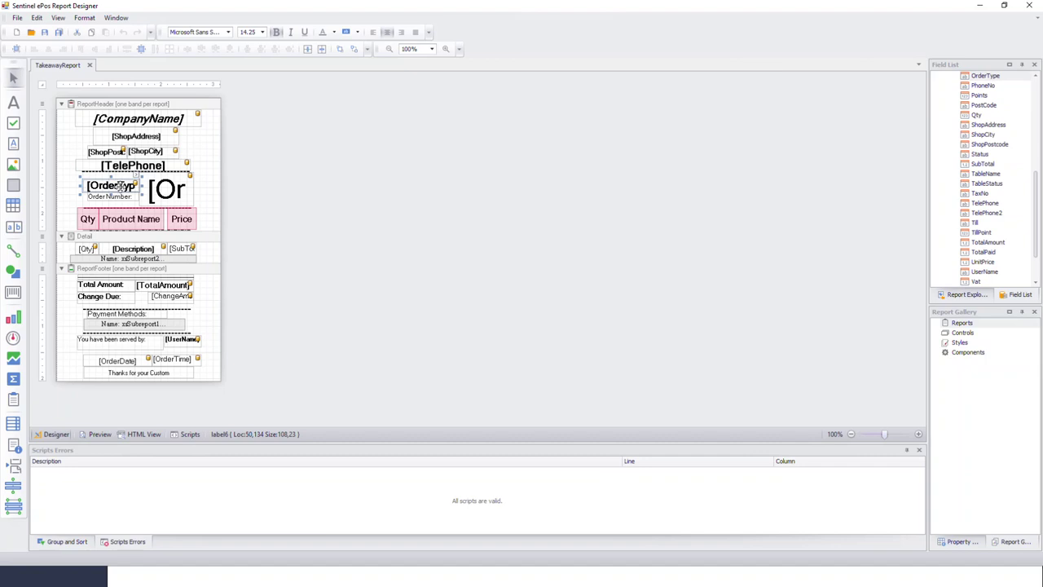
pyautogui.click(162, 189)
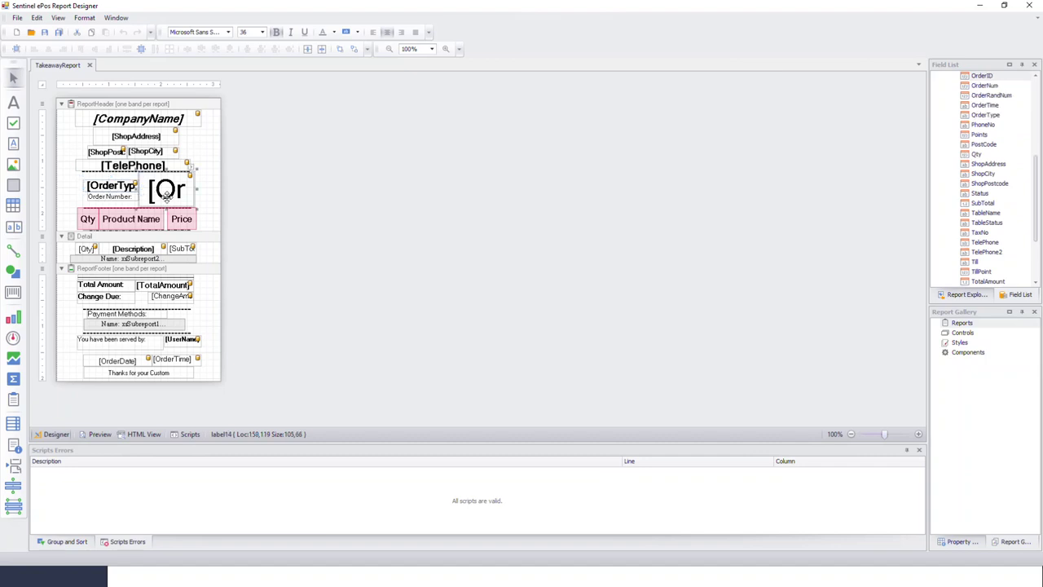
# Set the Description field's font size to 12.
pyautogui.click(87, 249)
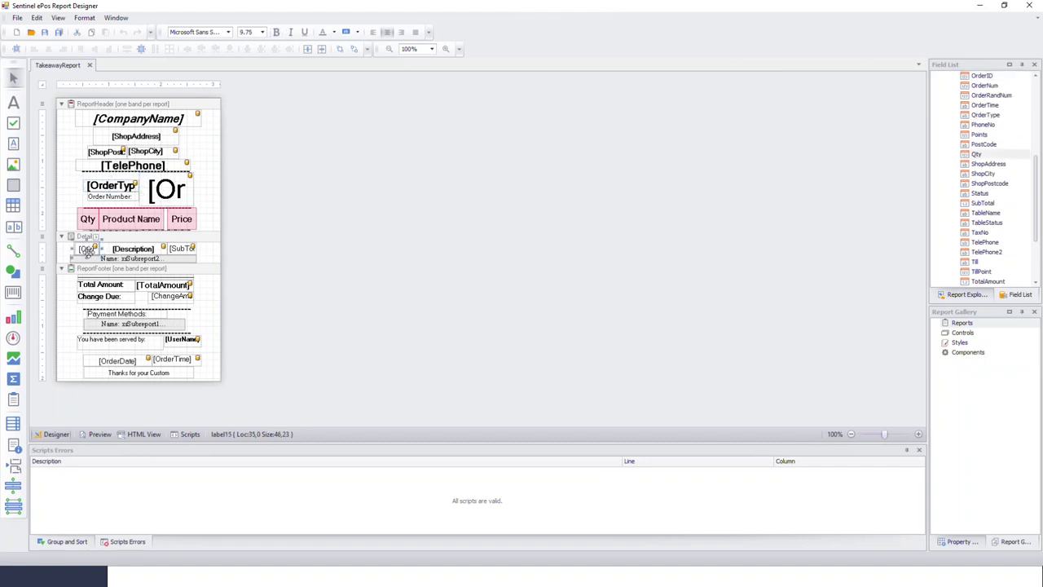
pyautogui.click(120, 250)
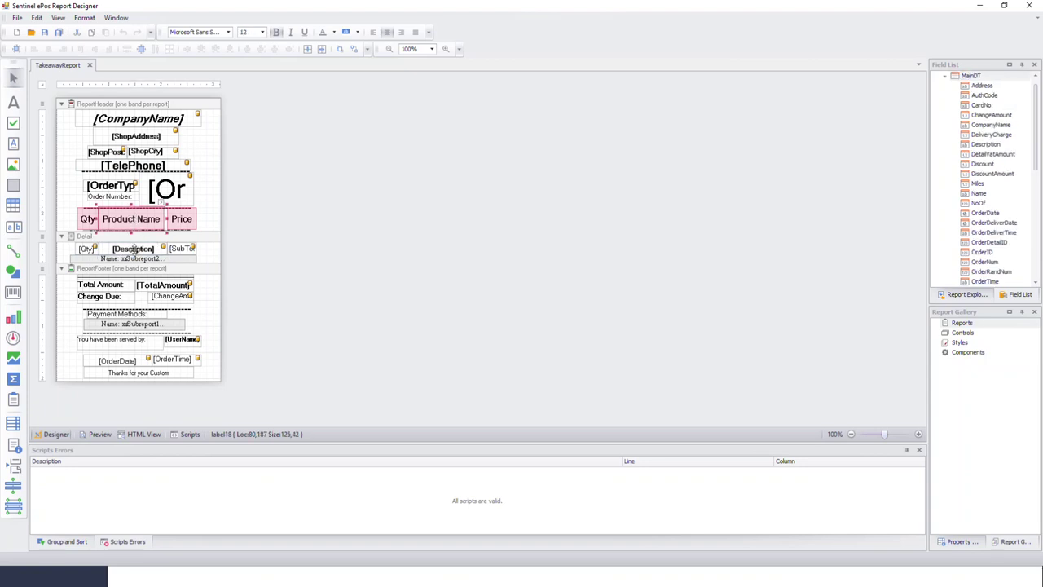
pyautogui.click(134, 250)
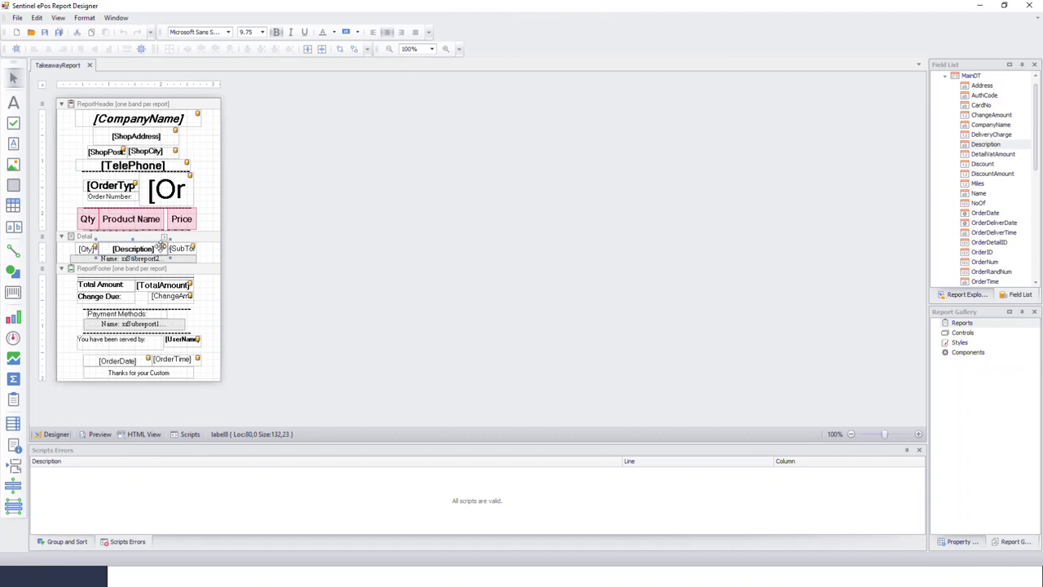
pyautogui.click(262, 32)
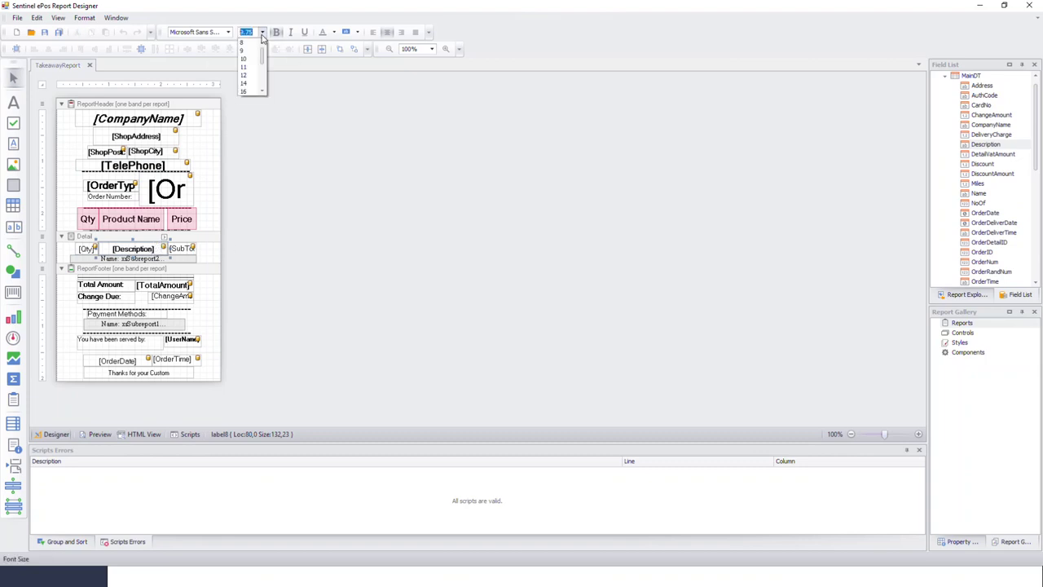
pyautogui.click(248, 74)
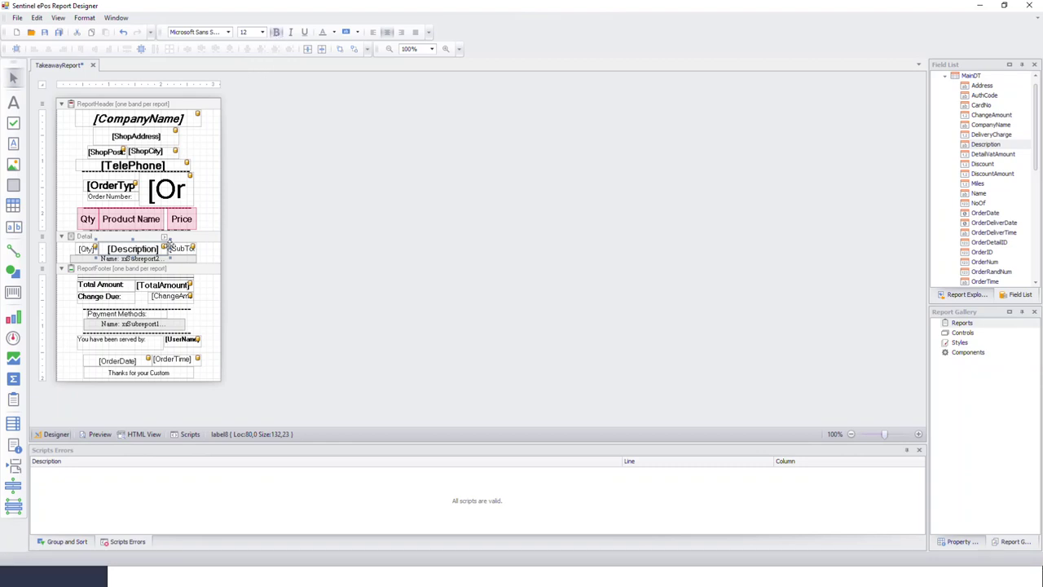
pyautogui.click(176, 248)
pyautogui.click(142, 249)
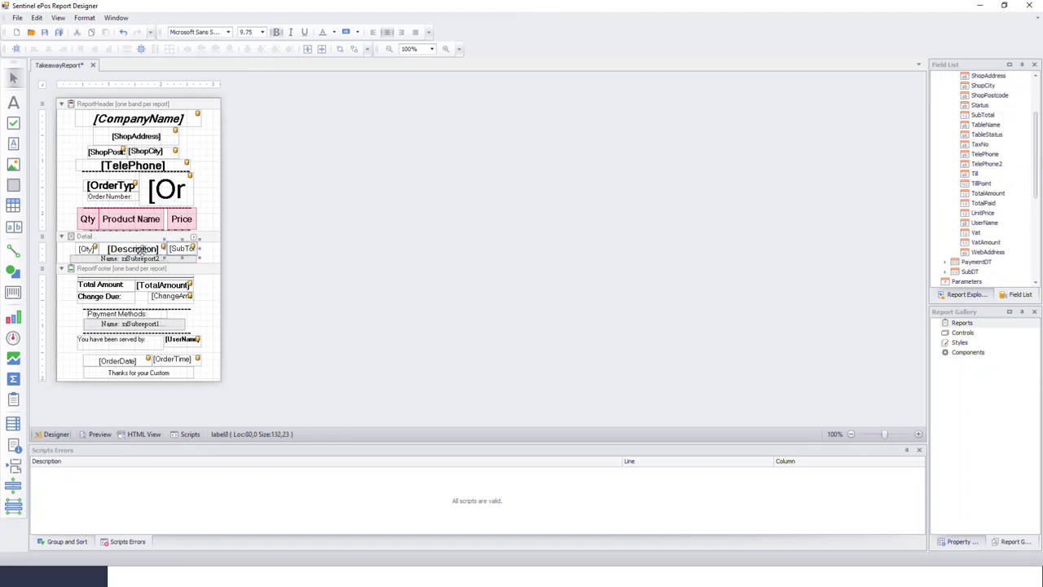
# Append 'omer see you' to the closing 'Thanks for your Custom' label.
pyautogui.click(143, 372)
pyautogui.click(144, 371)
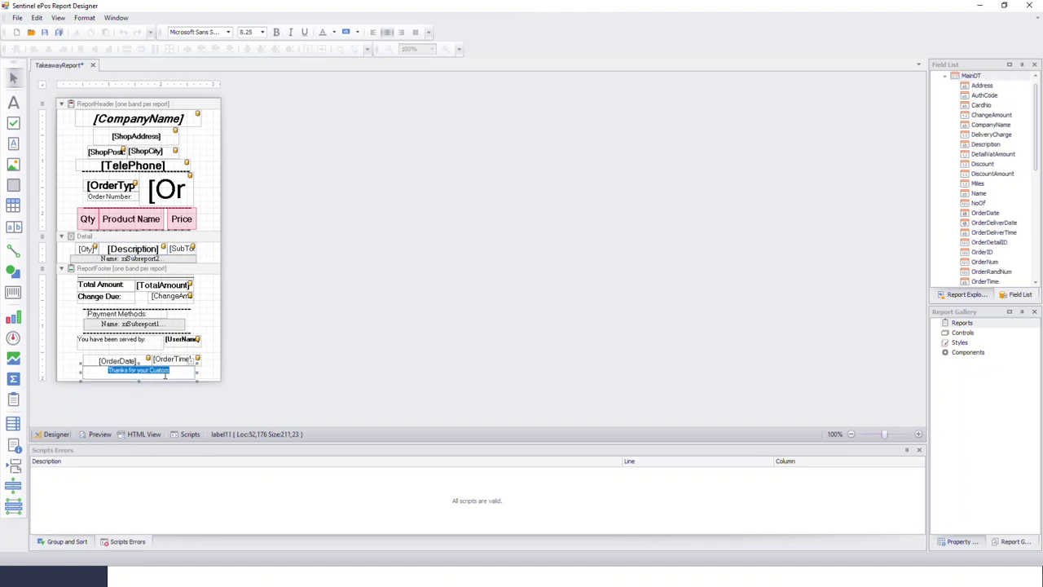
pyautogui.moveTo(161, 348)
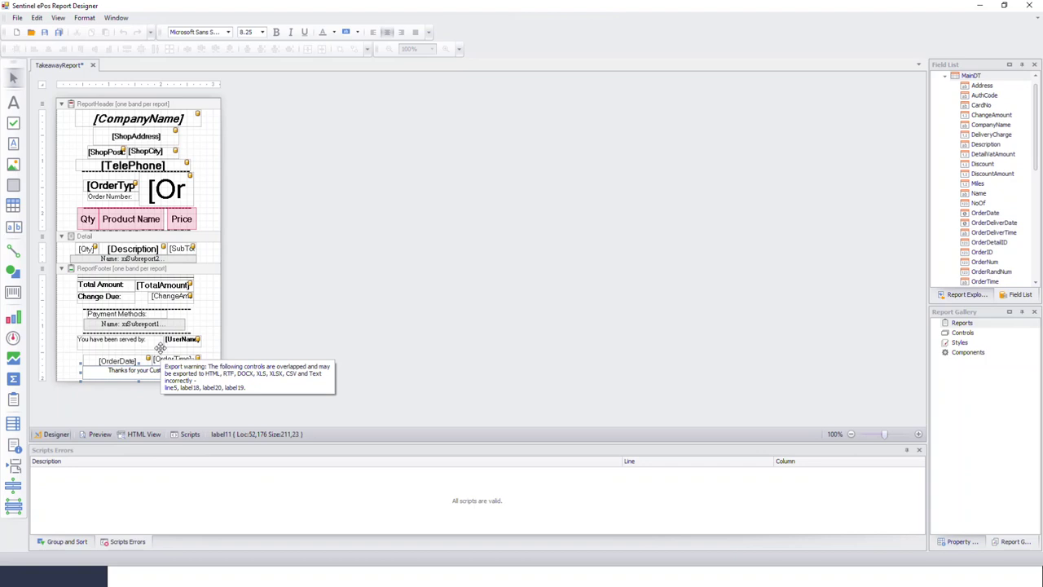
pyautogui.write('omer see you')
pyautogui.click(286, 303)
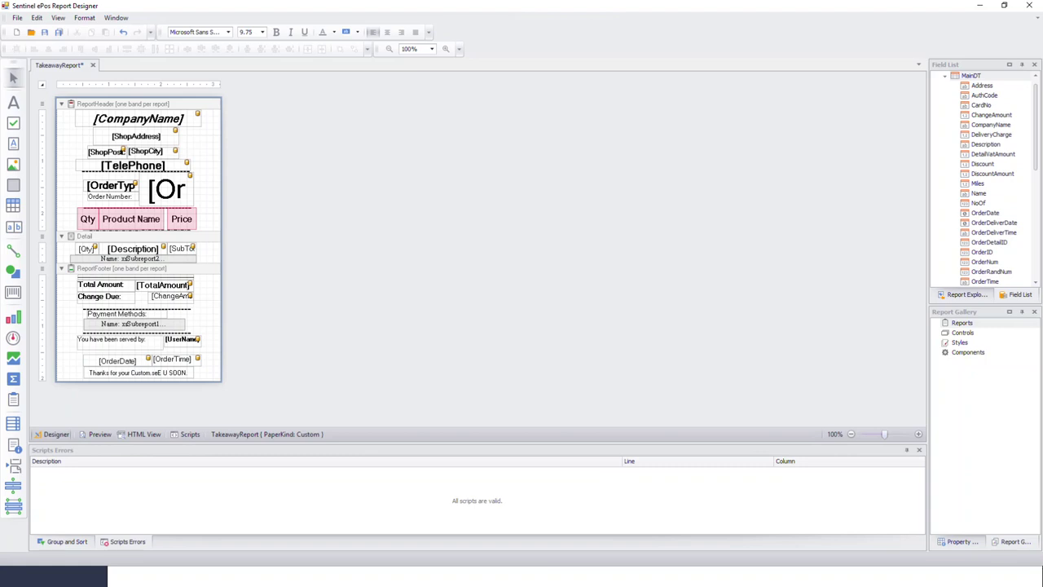
# Save the Takeaway Main Report and open Takeaway Kitchen Report.
pyautogui.click(44, 32)
pyautogui.click(1028, 6)
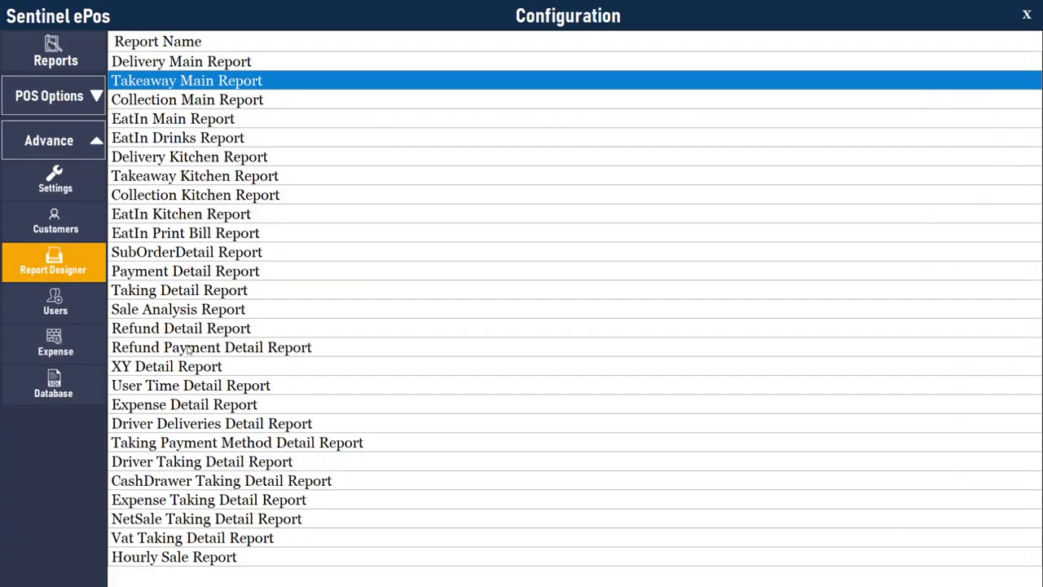
pyautogui.doubleClick(193, 176)
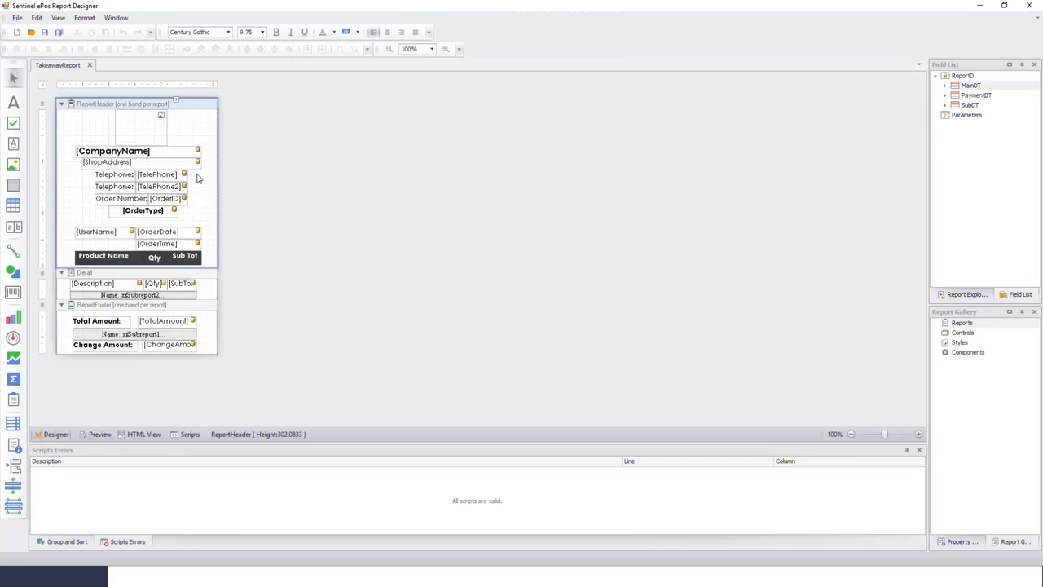
# Delete SubTotal, widen Description to bold size 14, and save the kitchen report.
pyautogui.click(182, 283)
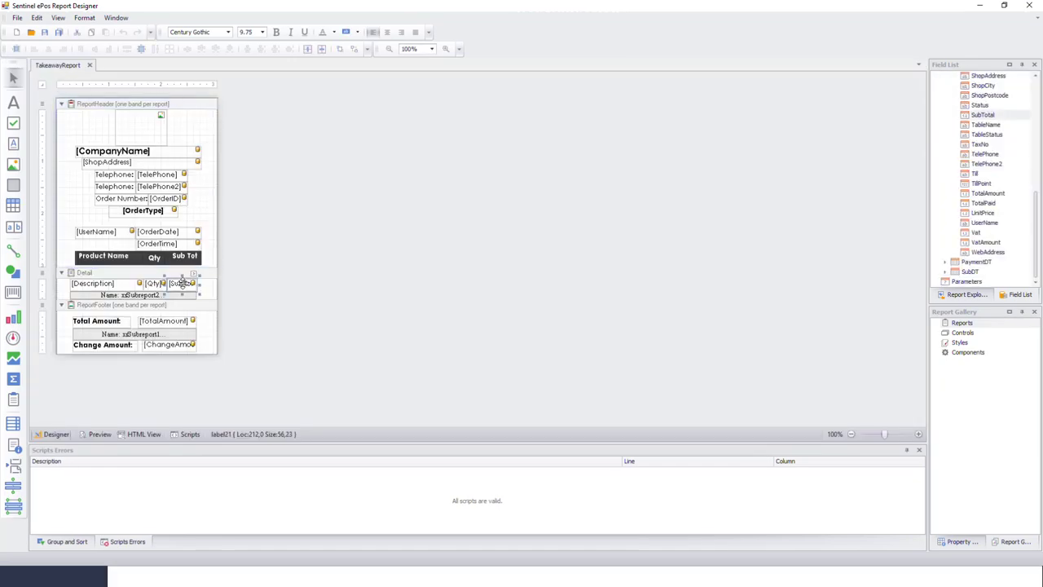
pyautogui.press('Delete')
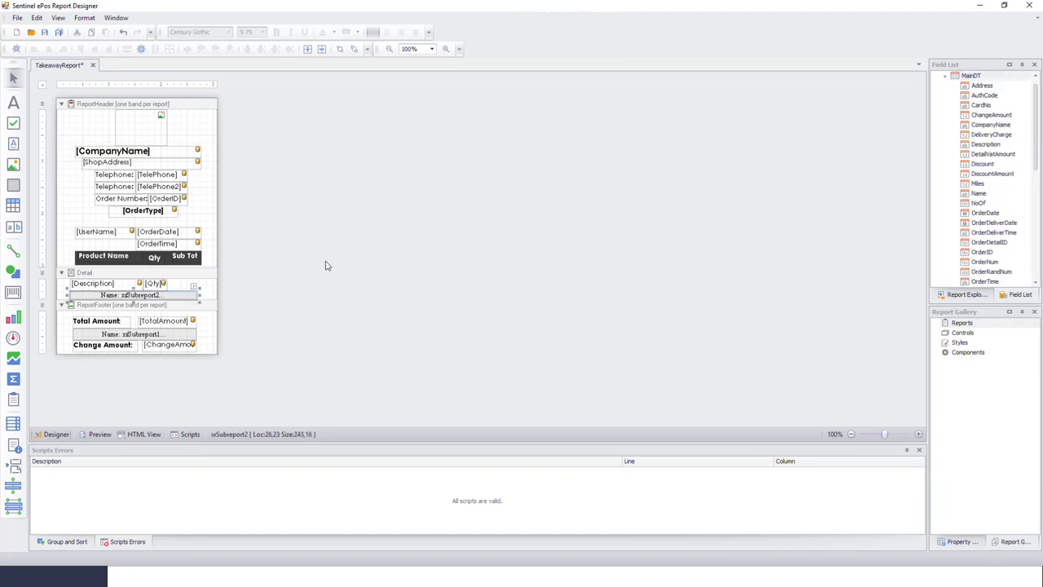
pyautogui.click(158, 283)
pyautogui.press('Right')
pyautogui.press('Right')
pyautogui.press('Right')
pyautogui.press('Right')
pyautogui.press('Right')
pyautogui.press('Right')
pyautogui.click(143, 283)
pyautogui.moveTo(143, 283); pyautogui.dragTo(172, 284)
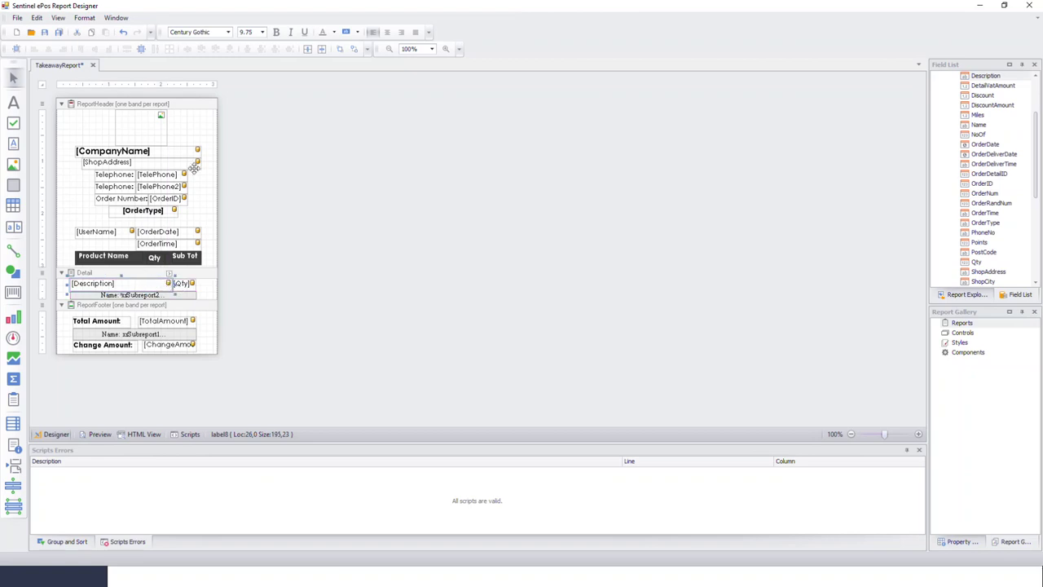
pyautogui.click(260, 32)
pyautogui.click(247, 88)
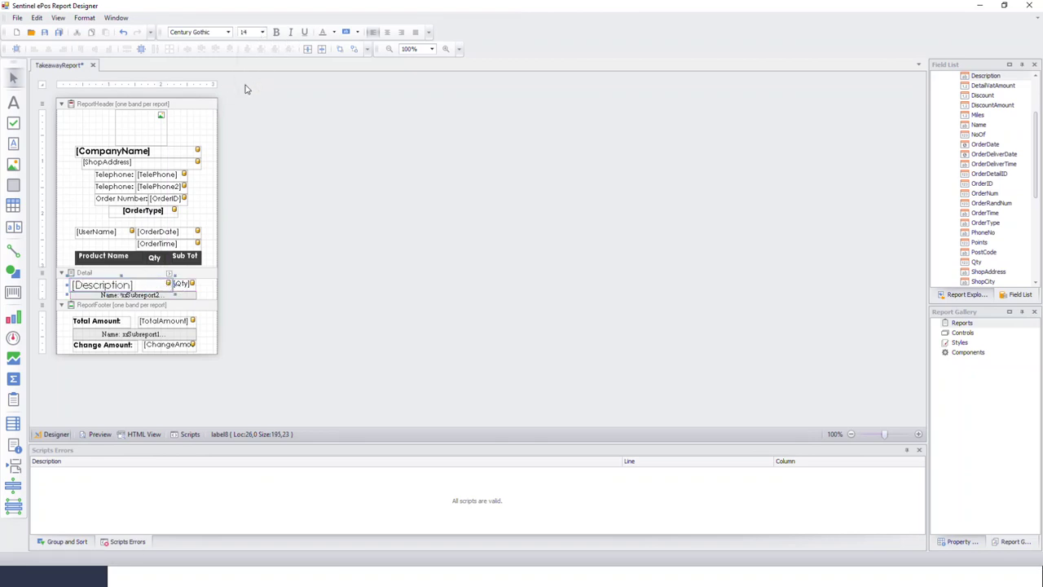
pyautogui.click(276, 32)
pyautogui.click(365, 154)
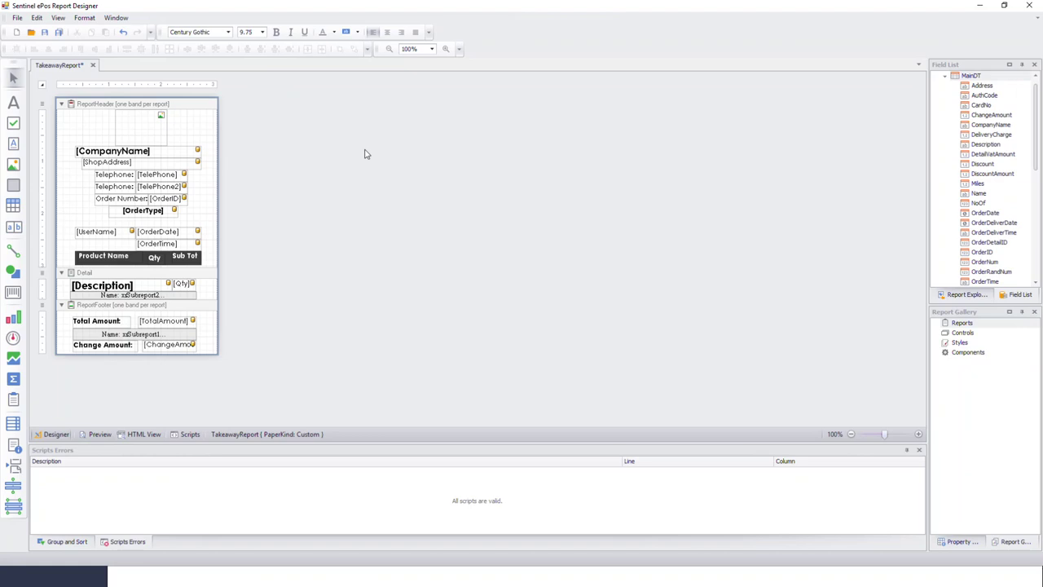
pyautogui.click(45, 32)
pyautogui.click(1028, 5)
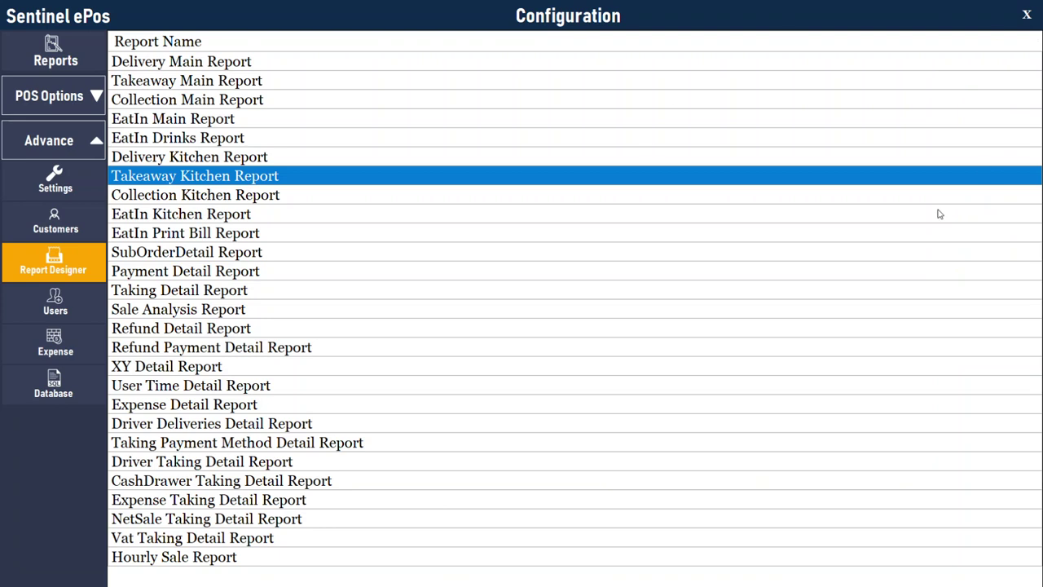
# Open the Users page from the Advance sidebar.
pyautogui.click(69, 310)
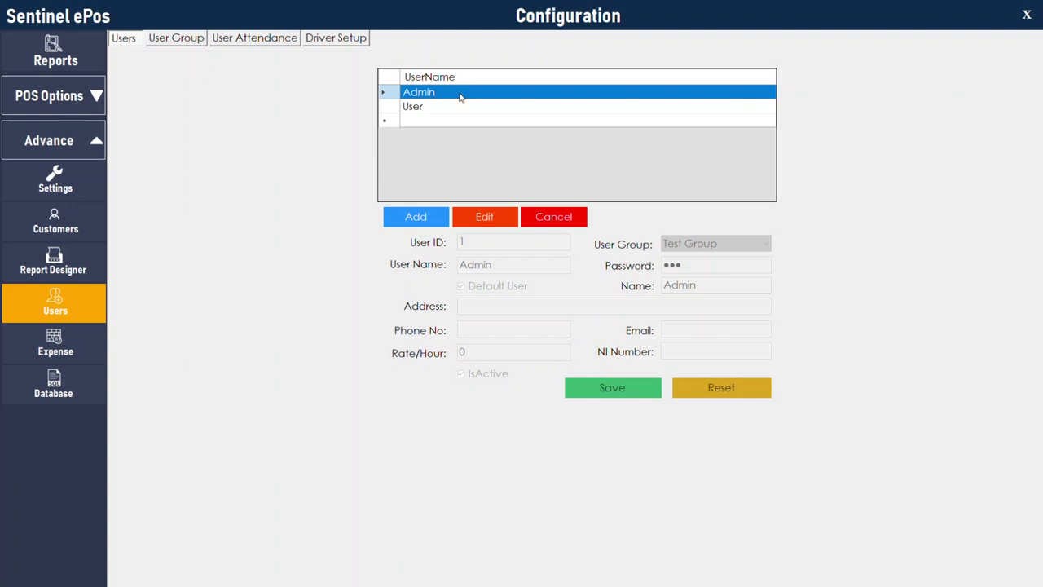
# Compare the Admin and User account details, including the User account's group.
pyautogui.click(435, 109)
pyautogui.click(433, 94)
pyautogui.click(430, 107)
pyautogui.click(429, 95)
pyautogui.click(423, 110)
pyautogui.click(432, 93)
pyautogui.click(430, 106)
pyautogui.click(430, 95)
pyautogui.click(425, 110)
pyautogui.click(429, 95)
pyautogui.click(425, 109)
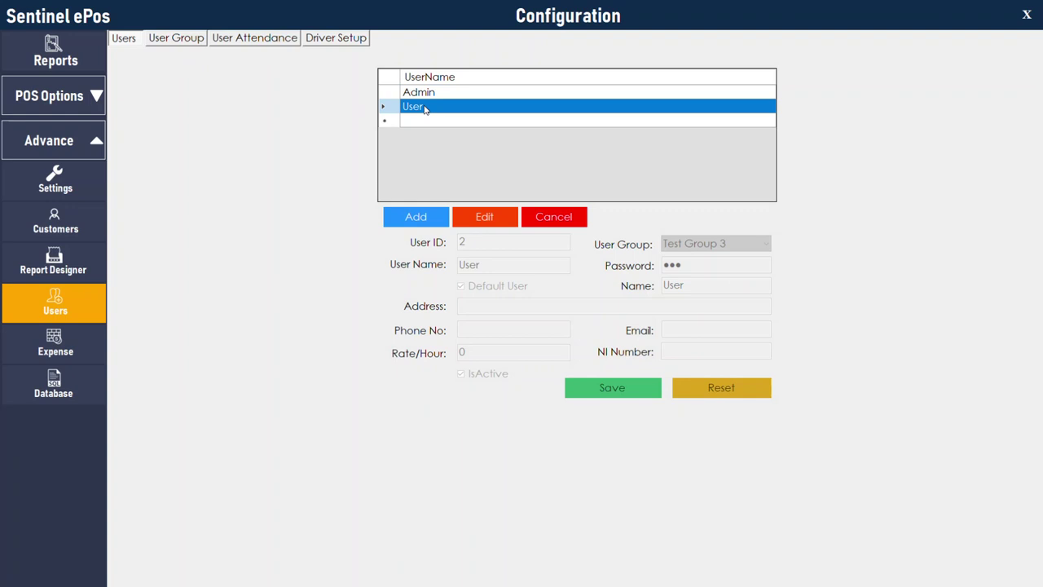
# On the user groups page, rename Test Group to ADMIN GROUP and save it.
pyautogui.click(184, 40)
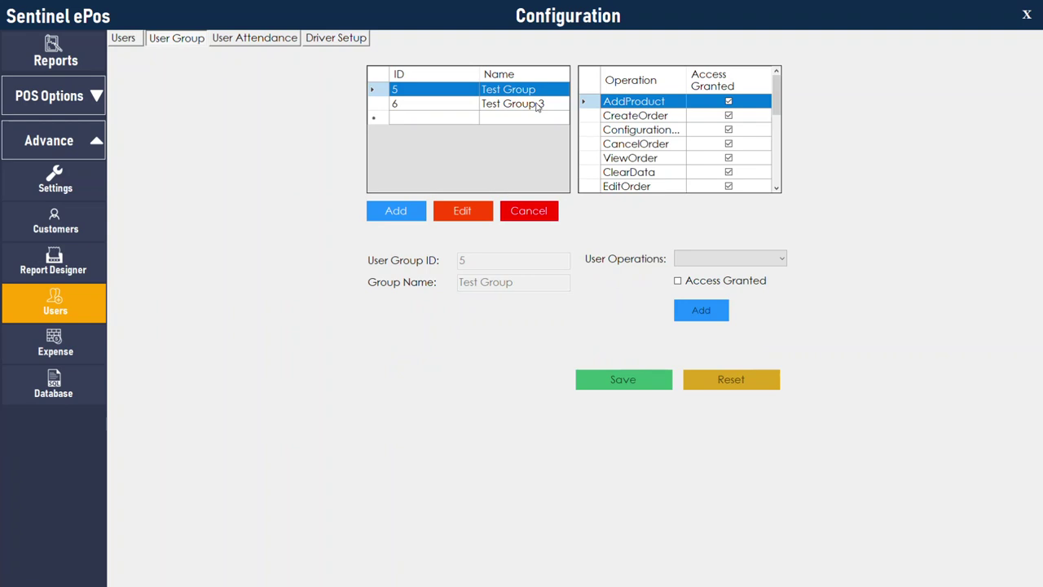
pyautogui.click(537, 106)
pyautogui.click(535, 91)
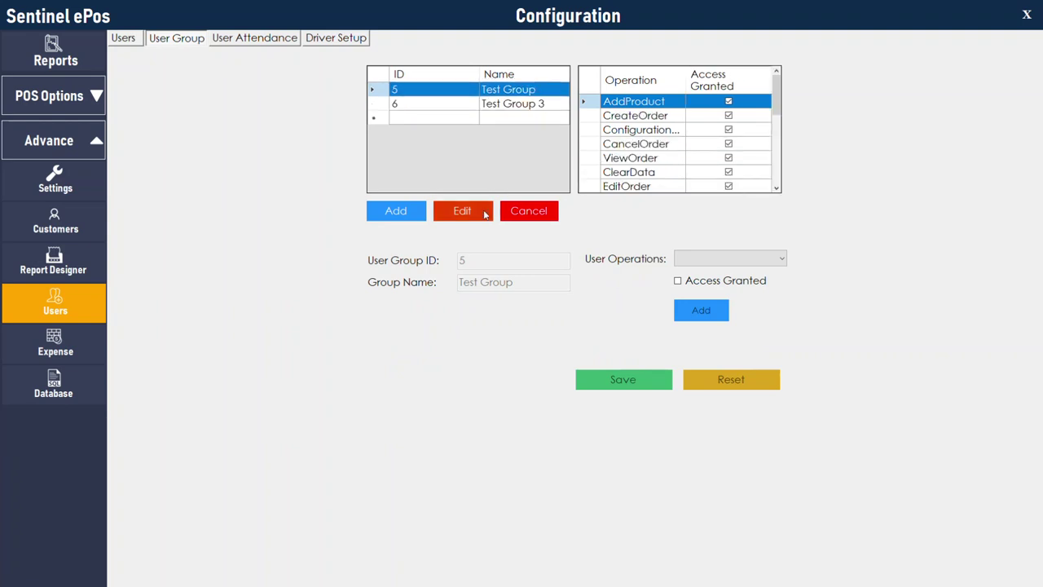
pyautogui.click(484, 214)
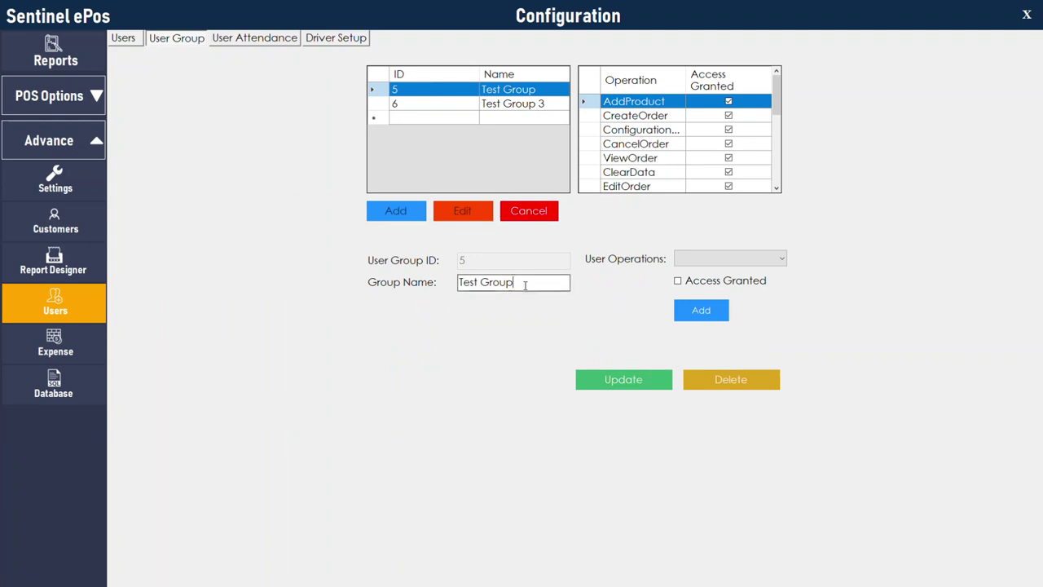
pyautogui.moveTo(522, 282); pyautogui.dragTo(475, 282)
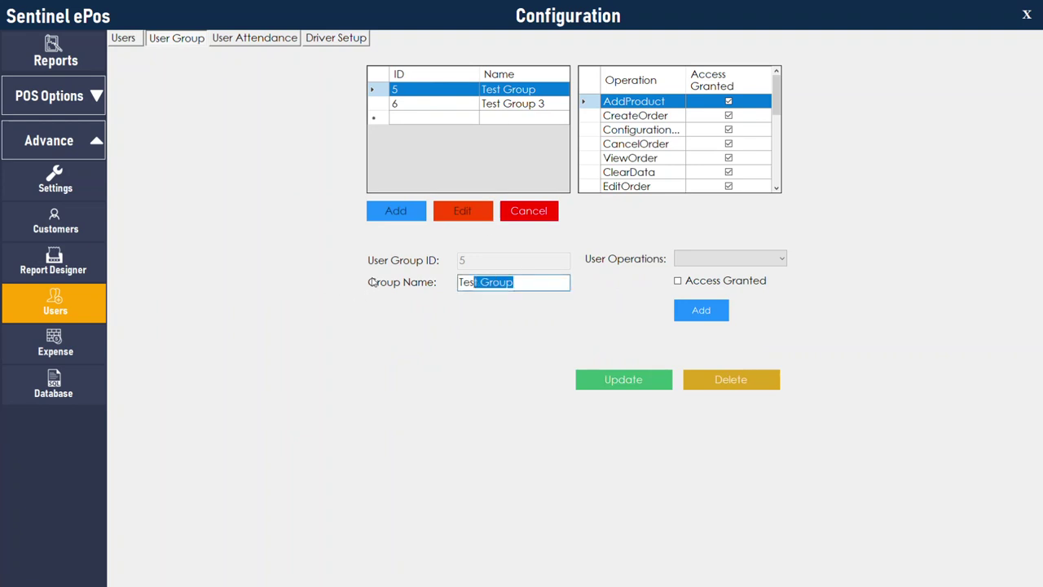
pyautogui.write('aDMIN')
pyautogui.press('BackSpace')
pyautogui.press('BackSpace')
pyautogui.press('BackSpace')
pyautogui.press('BackSpace')
pyautogui.press('BackSpace')
pyautogui.press('BackSpace')
pyautogui.press('BackSpace')
pyautogui.press('BackSpace')
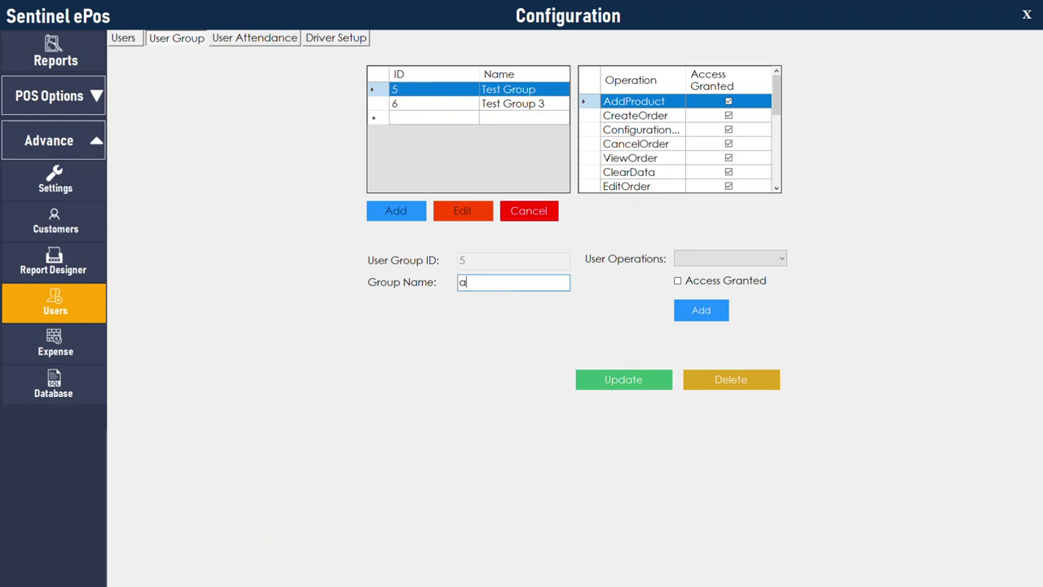
pyautogui.write('ADMIN GROUP')
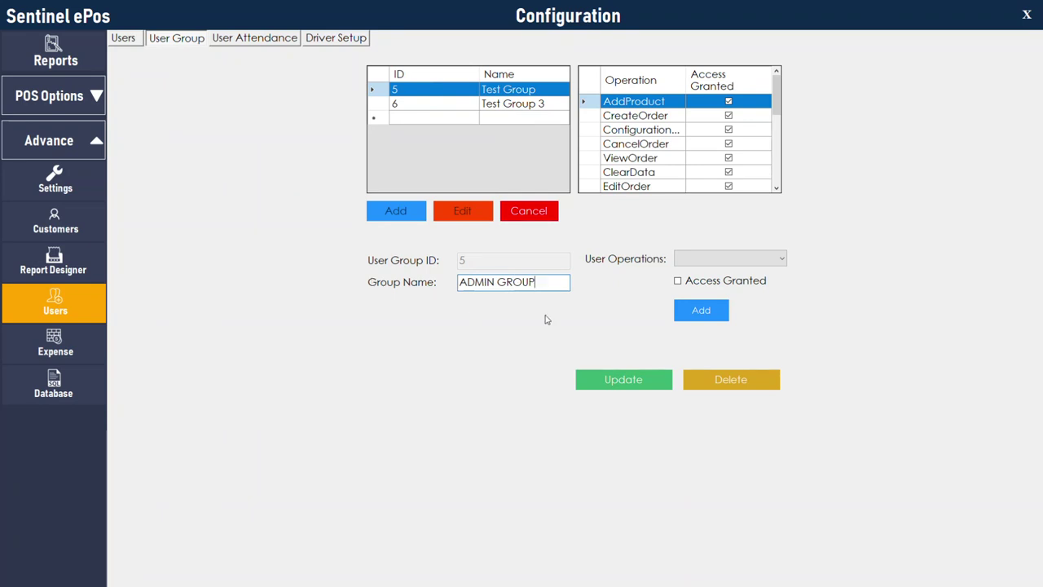
pyautogui.click(631, 380)
pyautogui.click(526, 318)
# Rename Test Group 3 to GENRAL STAFF and save it.
pyautogui.click(520, 104)
pyautogui.click(480, 212)
pyautogui.moveTo(535, 282); pyautogui.dragTo(403, 298)
pyautogui.write('GENRAL STAFF')
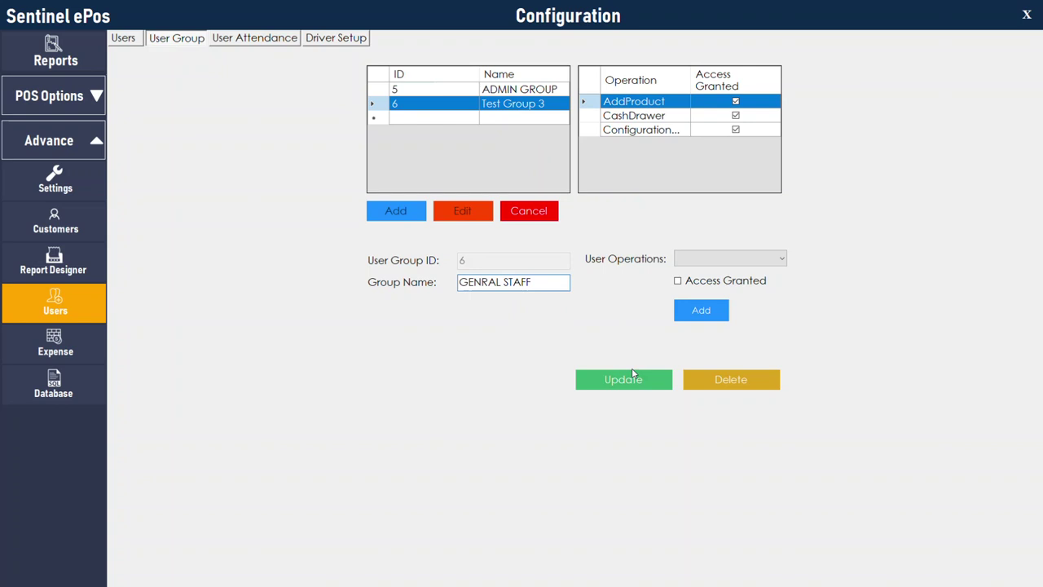
pyautogui.click(624, 379)
# Add and save a group named STAFF RESTRICTED, then reopen it to set its permissions.
pyautogui.click(533, 319)
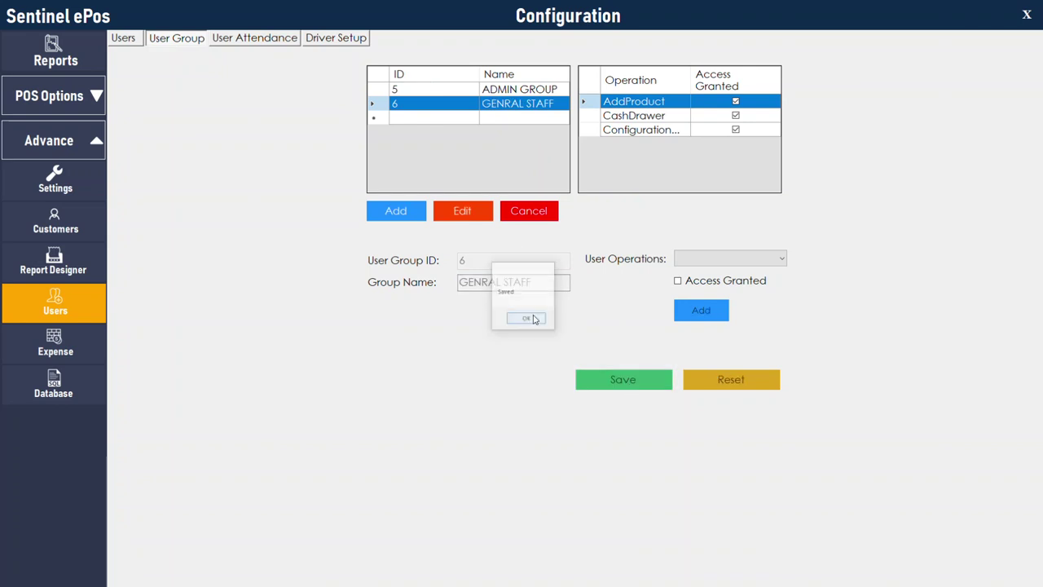
pyautogui.click(400, 213)
pyautogui.write('STAFF RES')
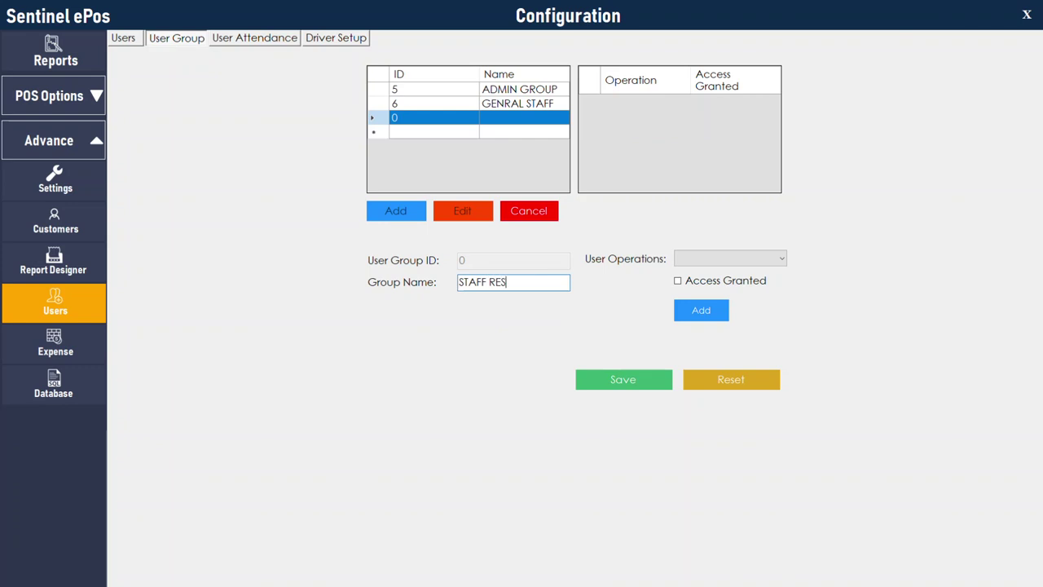
pyautogui.write('TRICTED')
pyautogui.click(652, 380)
pyautogui.click(538, 319)
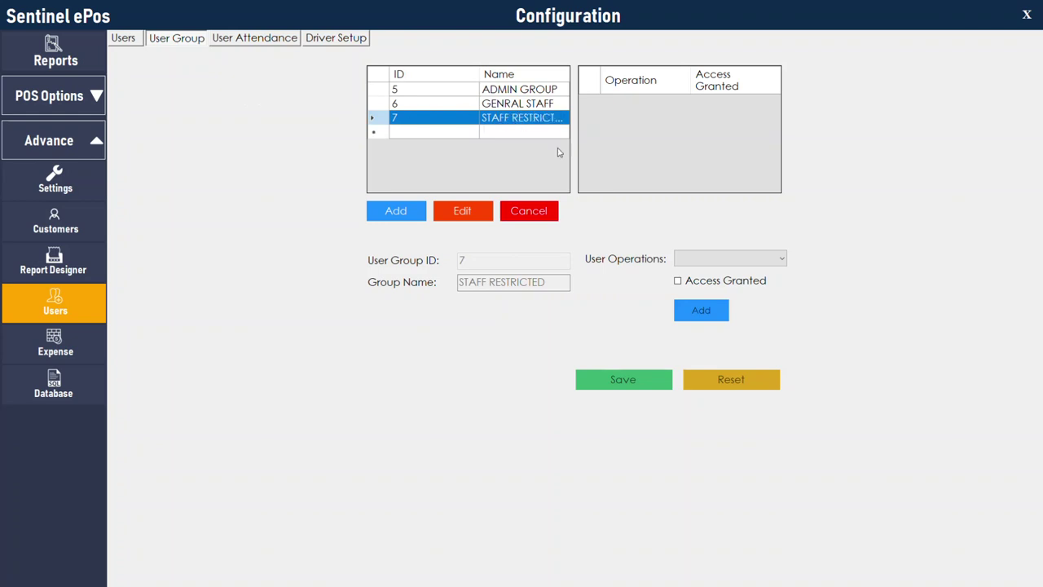
pyautogui.click(462, 211)
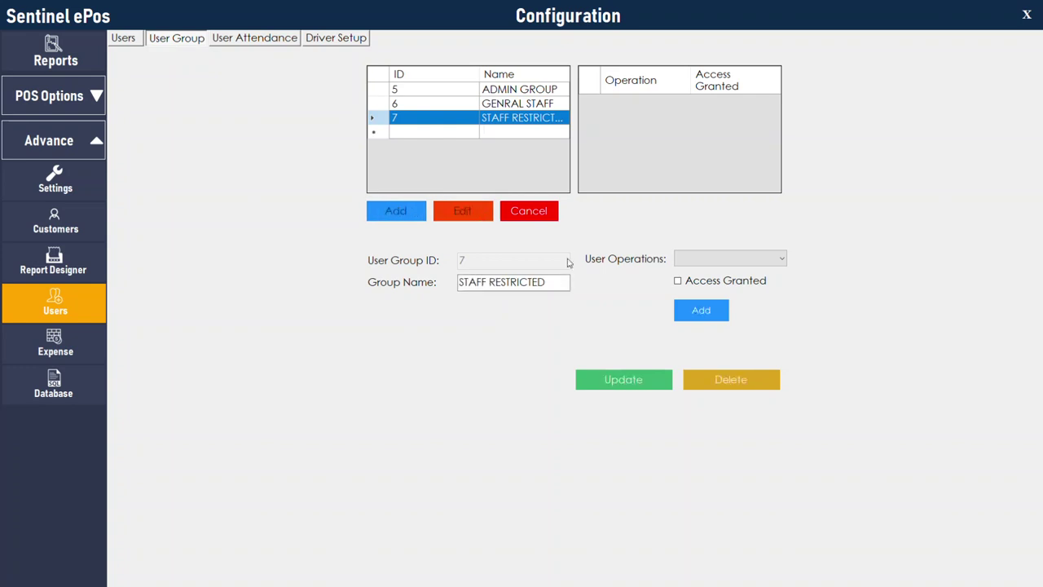
pyautogui.click(701, 260)
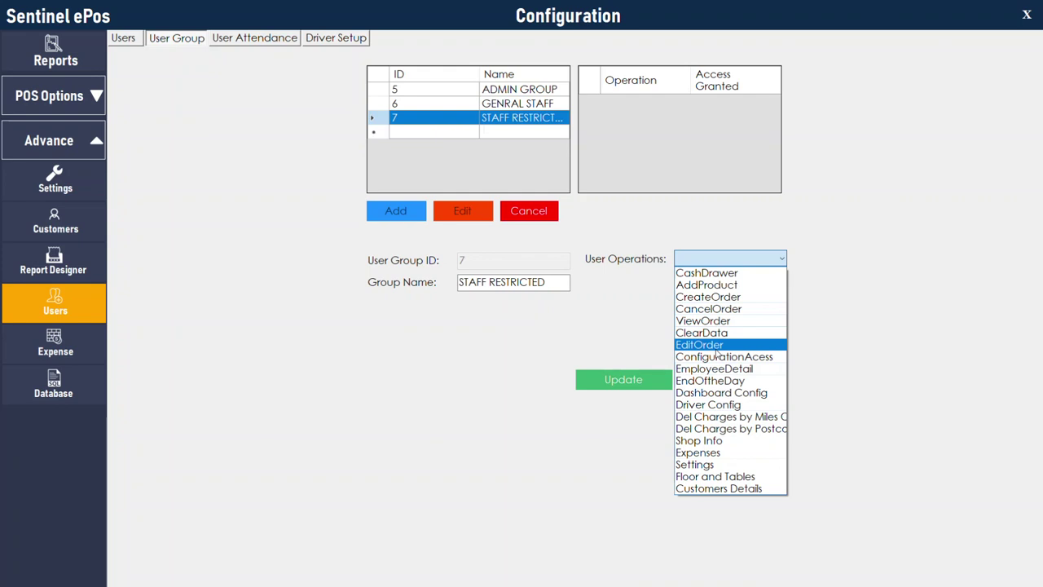
# Grant the group access to the CreateOrder, ViewOrder and EditOrder operations.
pyautogui.click(709, 297)
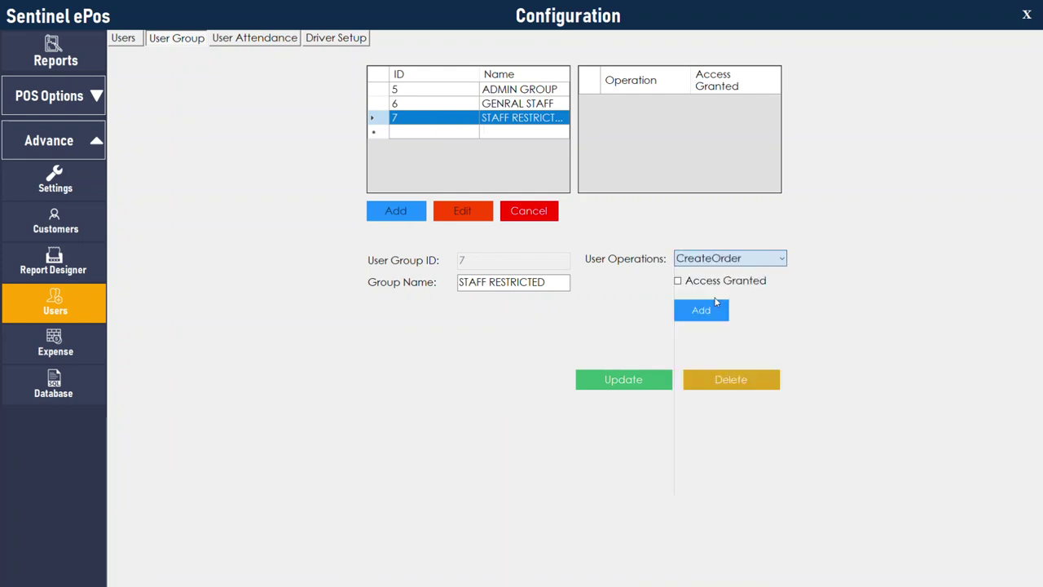
pyautogui.click(694, 285)
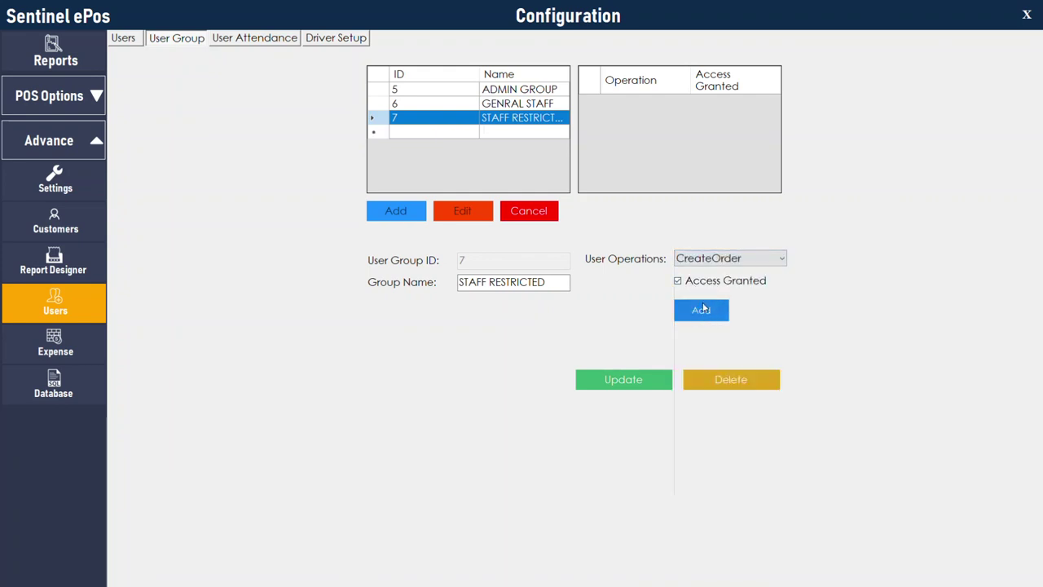
pyautogui.click(702, 311)
pyautogui.click(712, 259)
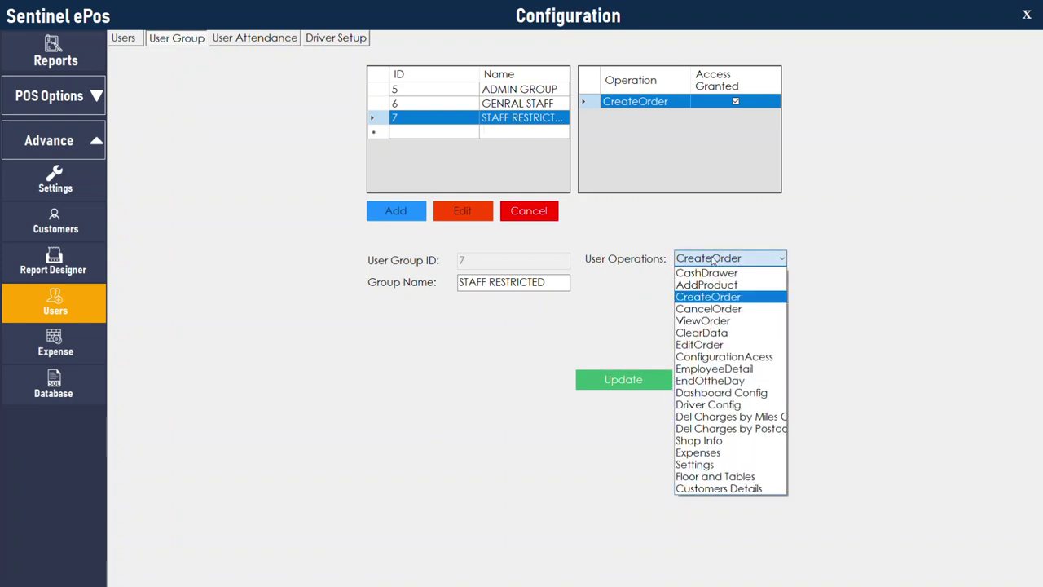
pyautogui.click(702, 320)
pyautogui.click(703, 311)
pyautogui.click(711, 259)
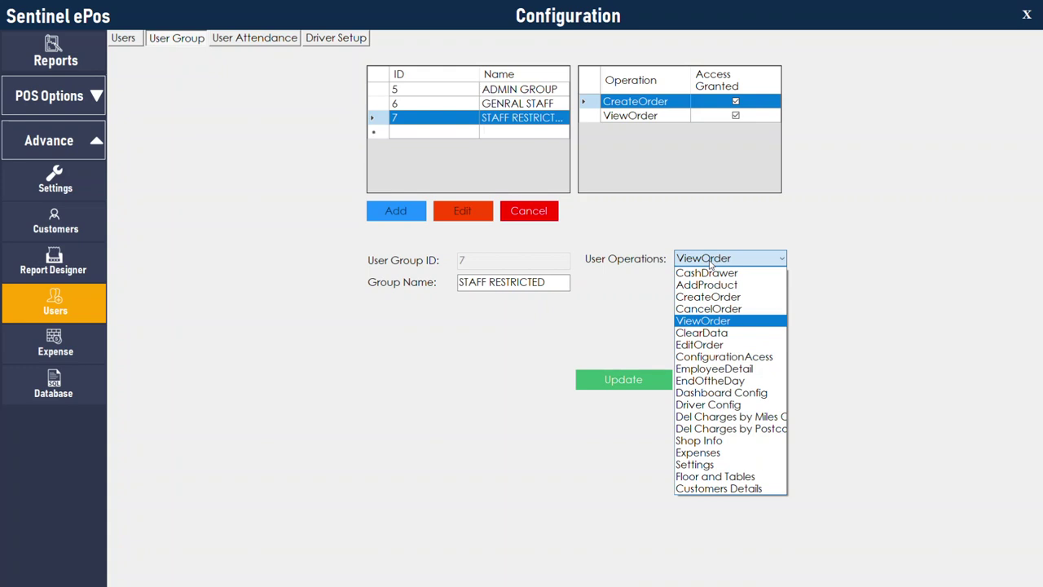
pyautogui.click(709, 345)
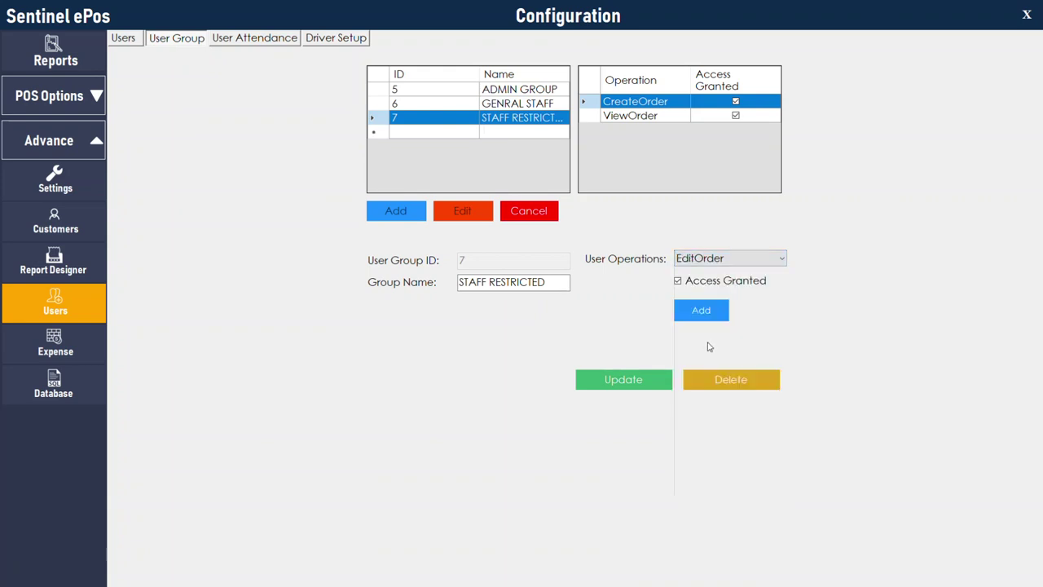
pyautogui.click(703, 310)
# Save the STAFF RESTRICTED group's updated permissions.
pyautogui.click(710, 259)
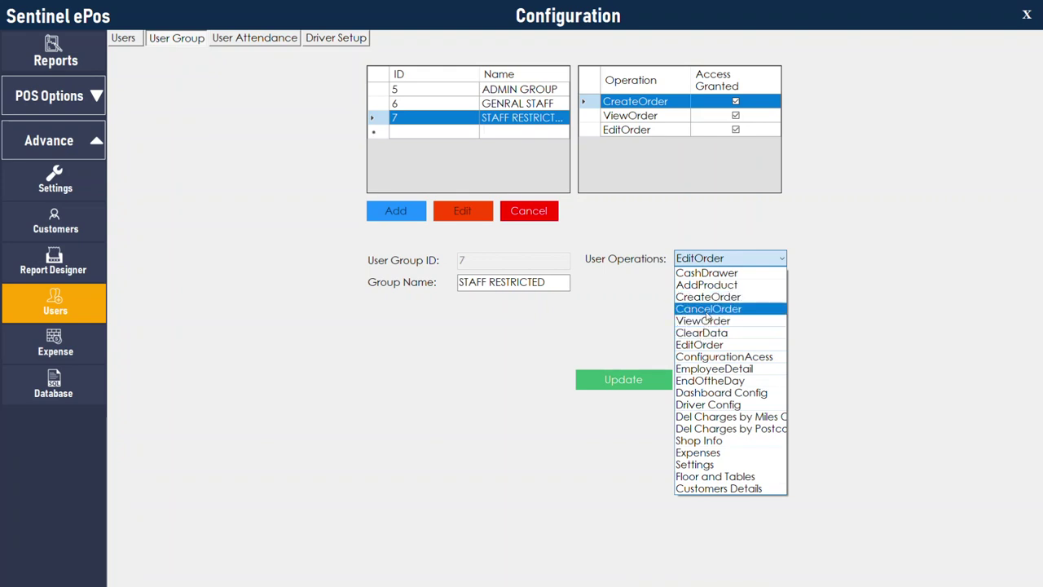
pyautogui.click(642, 314)
pyautogui.click(644, 391)
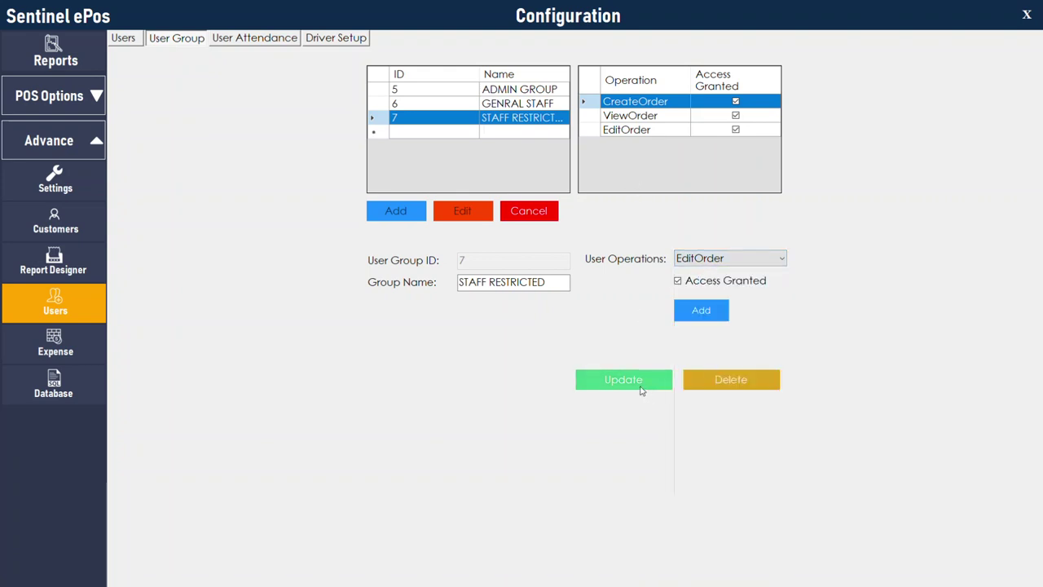
pyautogui.click(524, 320)
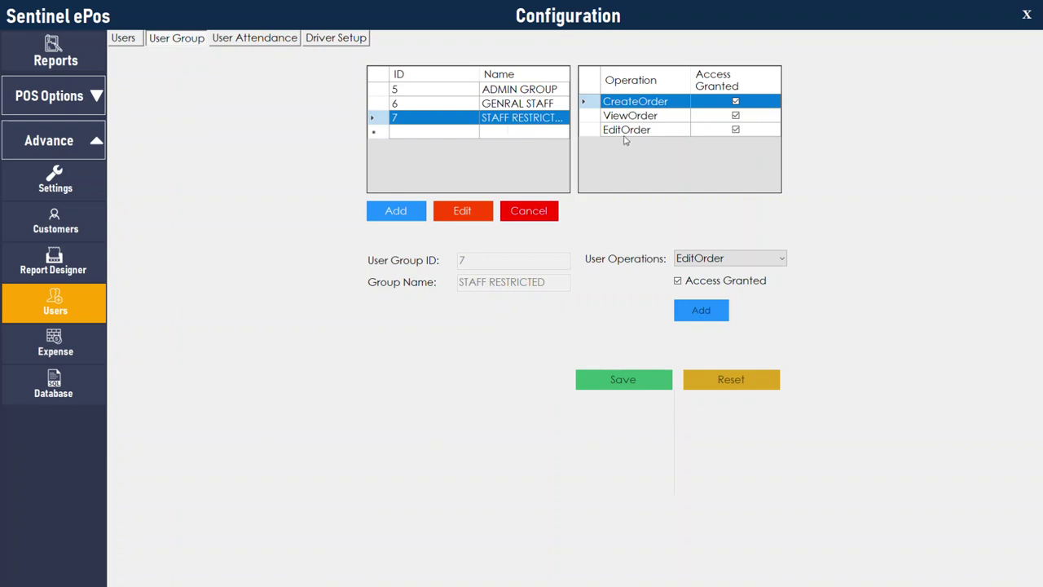
# Start a new user DAVE with a password in the STAFF RESTRICTED group.
pyautogui.click(124, 39)
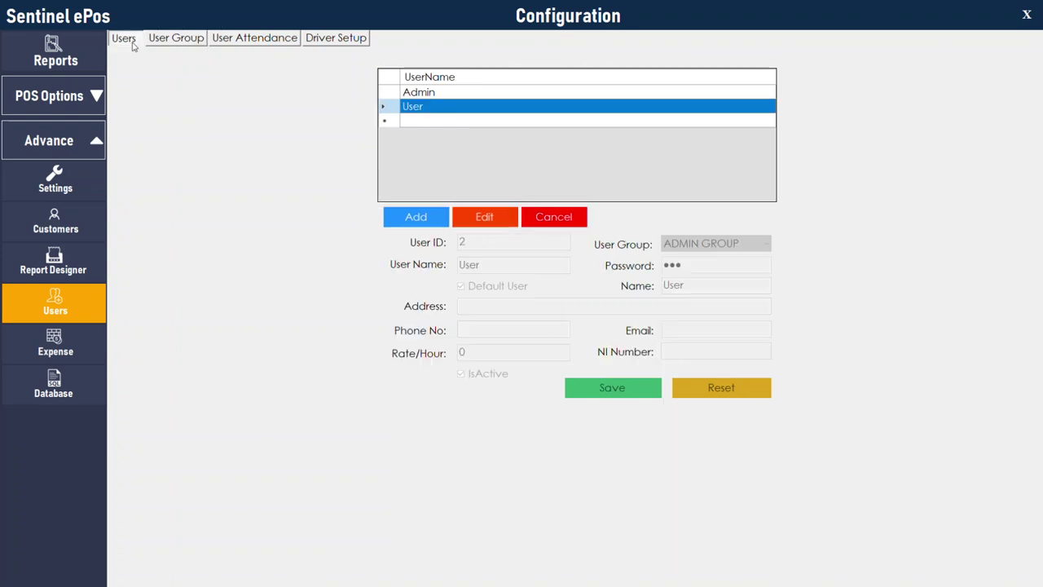
pyautogui.click(397, 218)
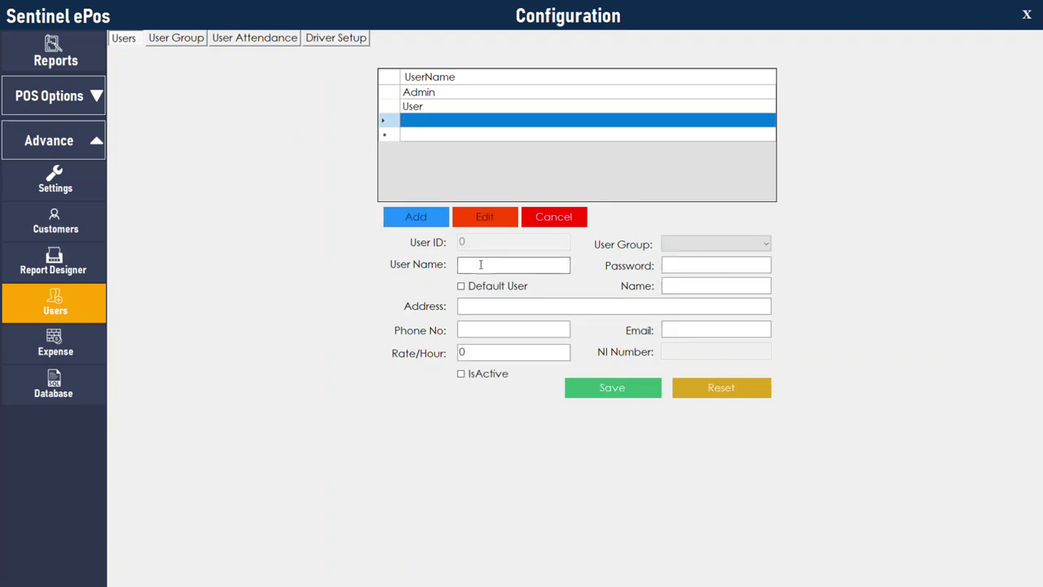
pyautogui.write('DAVE')
pyautogui.click(686, 264)
pyautogui.press('capslock')
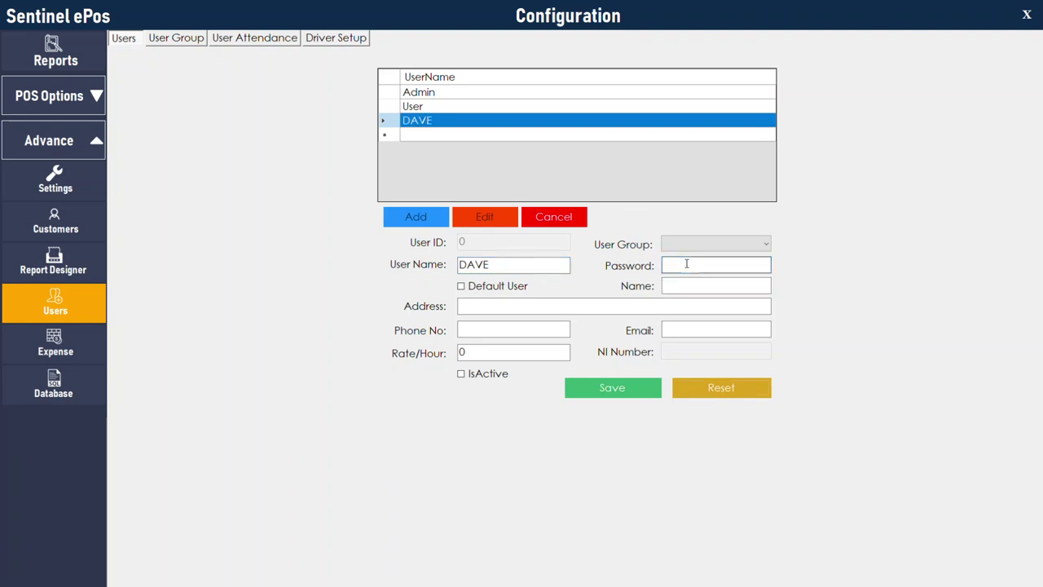
pyautogui.press('capslock')
pyautogui.press('capslock')
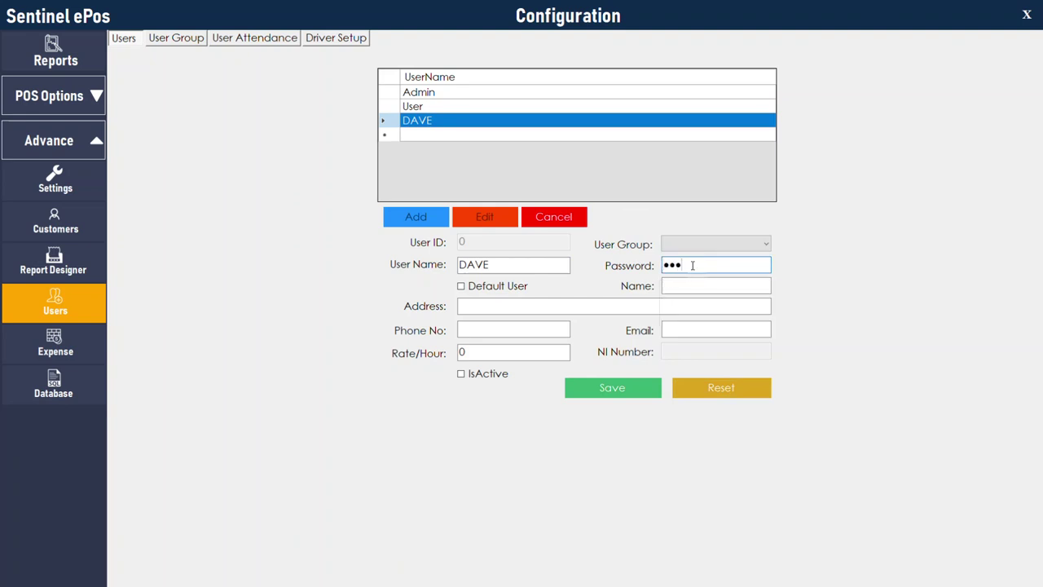
pyautogui.click(717, 243)
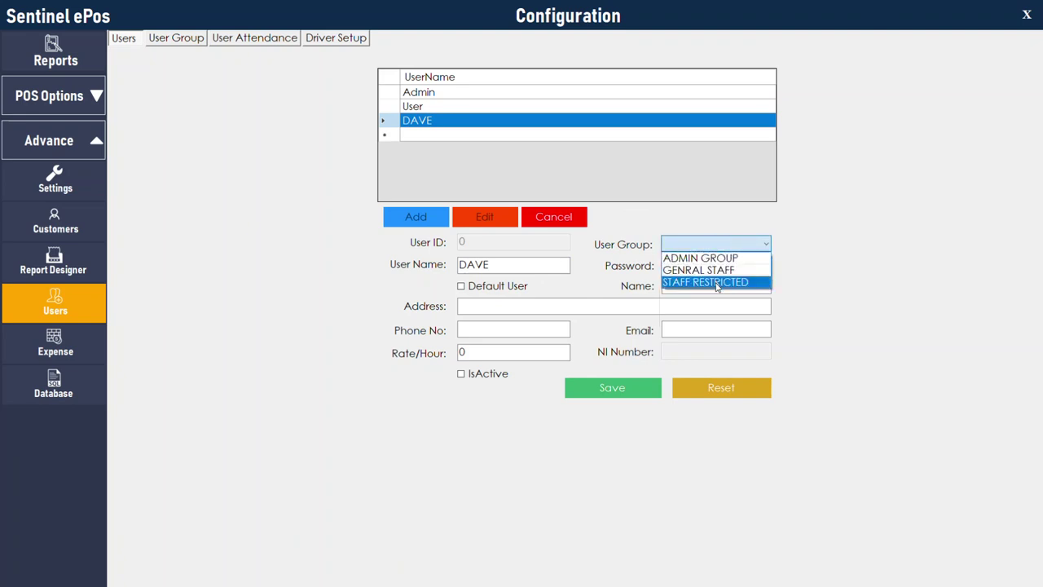
pyautogui.click(717, 283)
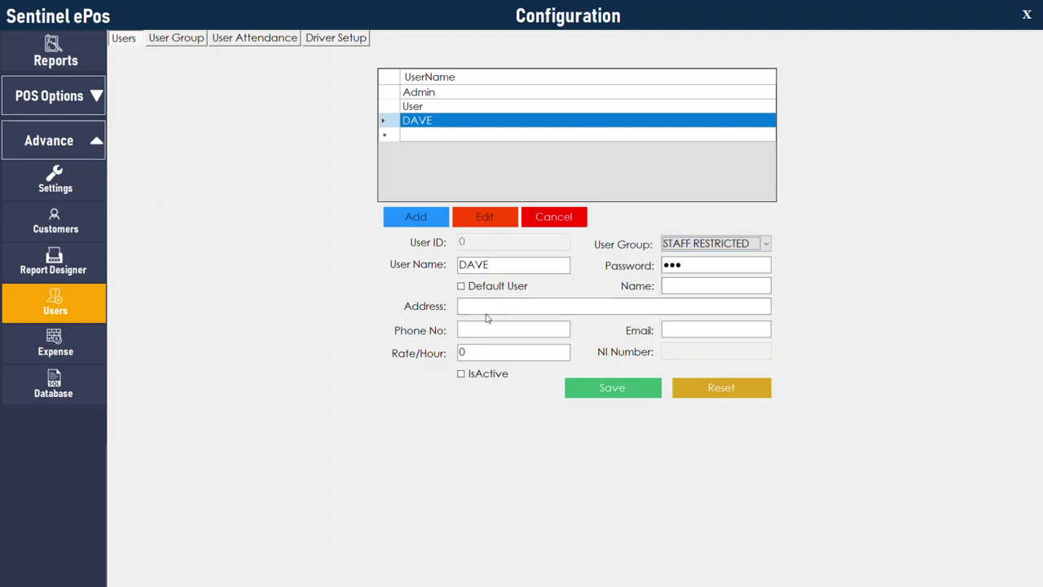
# Copy the user name DAVE into the Name field.
pyautogui.click(481, 330)
pyautogui.click(691, 330)
pyautogui.click(698, 265)
pyautogui.click(505, 264)
pyautogui.doubleClick(477, 265)
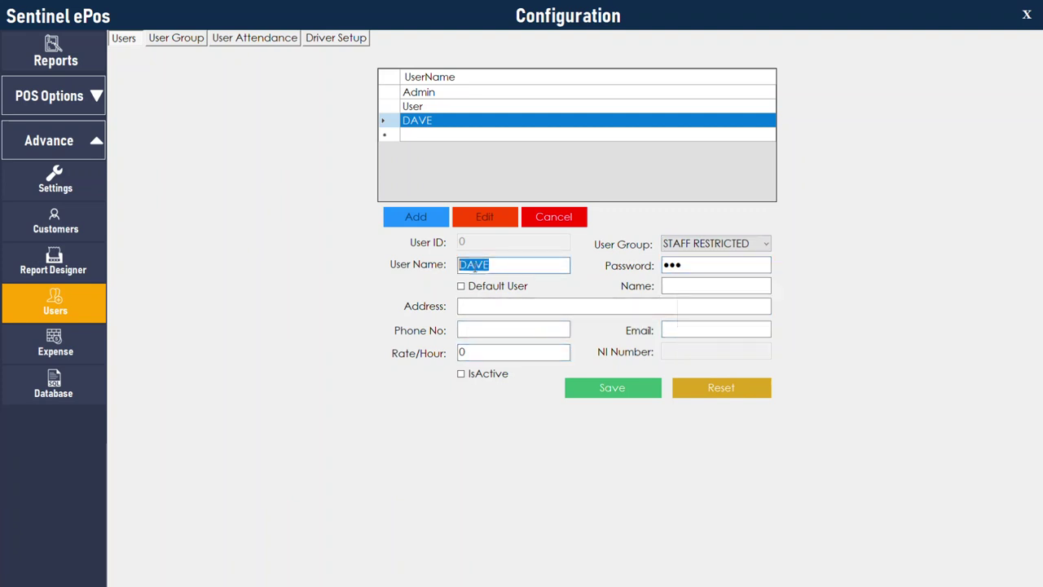
pyautogui.rightClick(476, 265)
pyautogui.click(411, 300)
pyautogui.click(690, 285)
pyautogui.rightClick(690, 283)
pyautogui.click(601, 334)
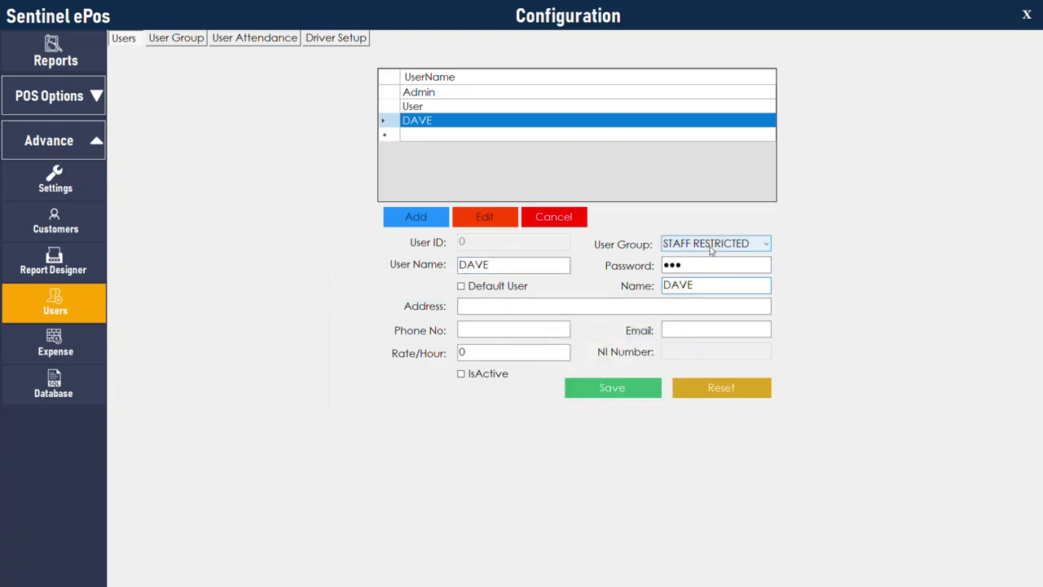
# Save the new user, close the configuration screen and log out.
pyautogui.click(633, 396)
pyautogui.click(538, 318)
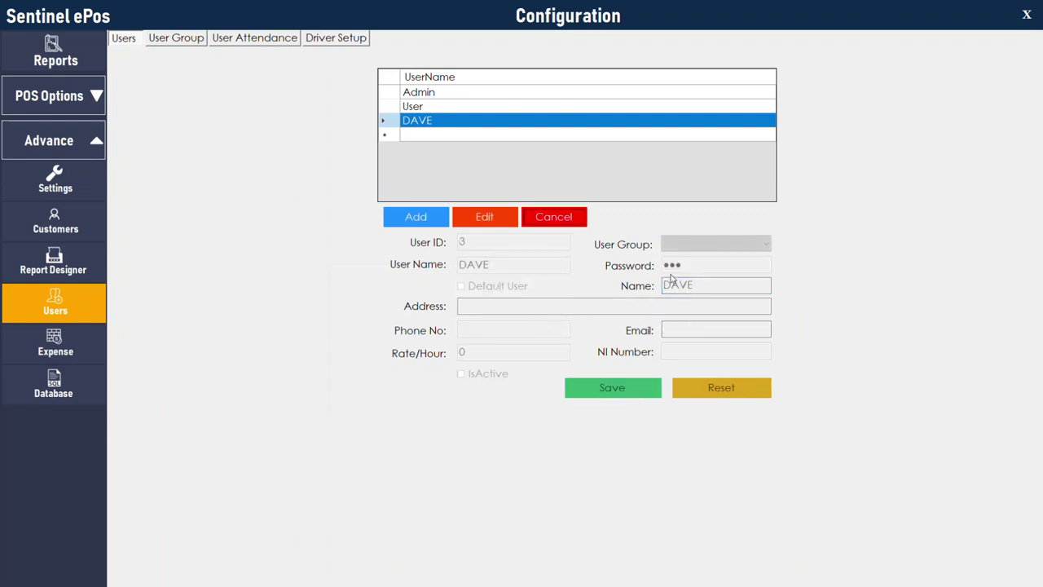
pyautogui.click(1026, 14)
pyautogui.click(996, 563)
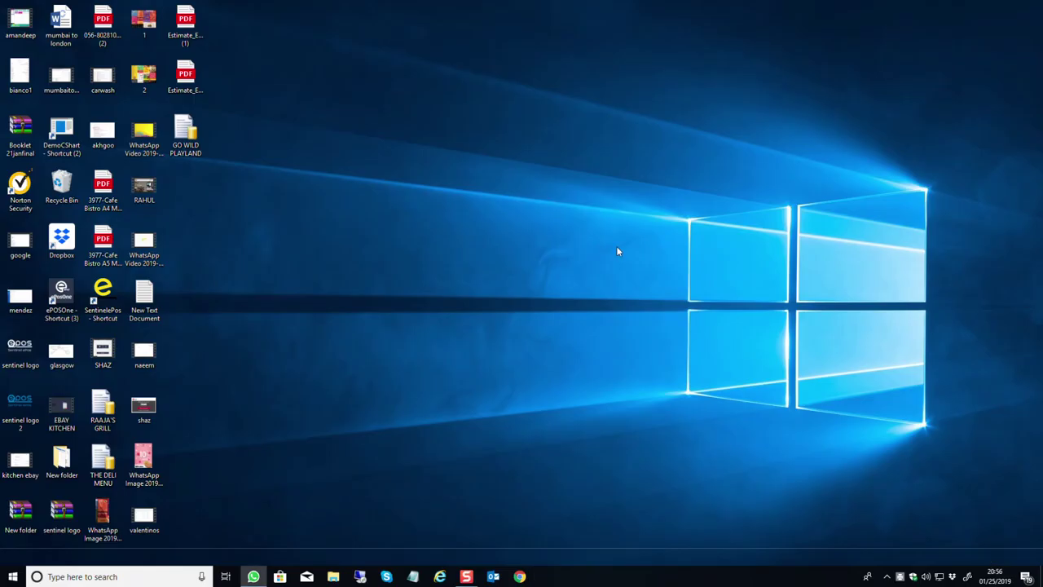